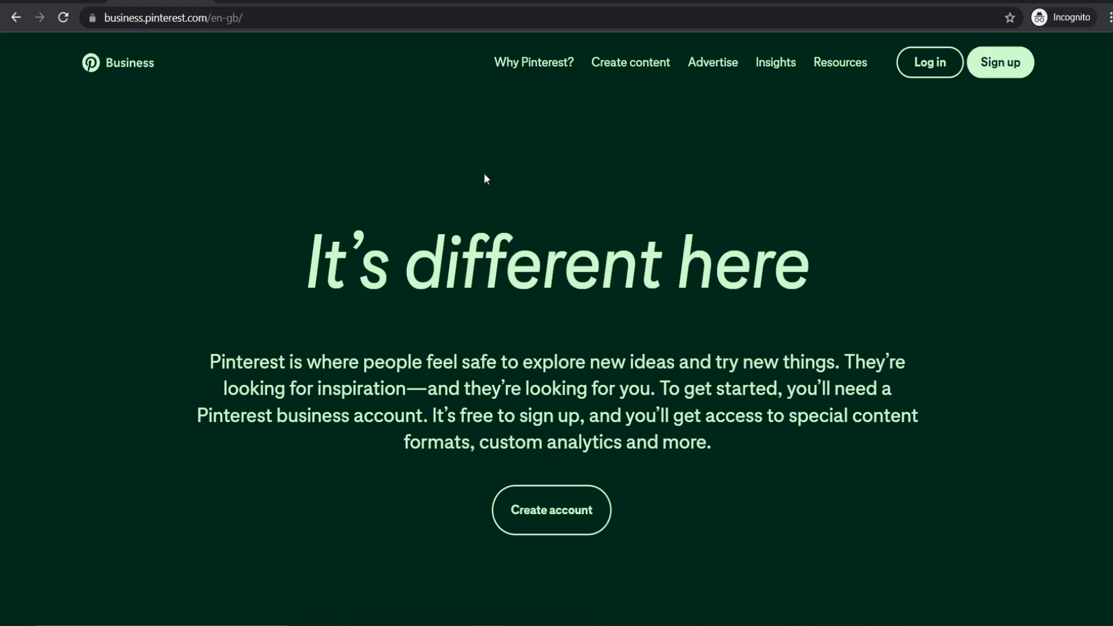
# - Sign up for a Pinterest business account with an email, password and age
pyautogui.click(557, 510)
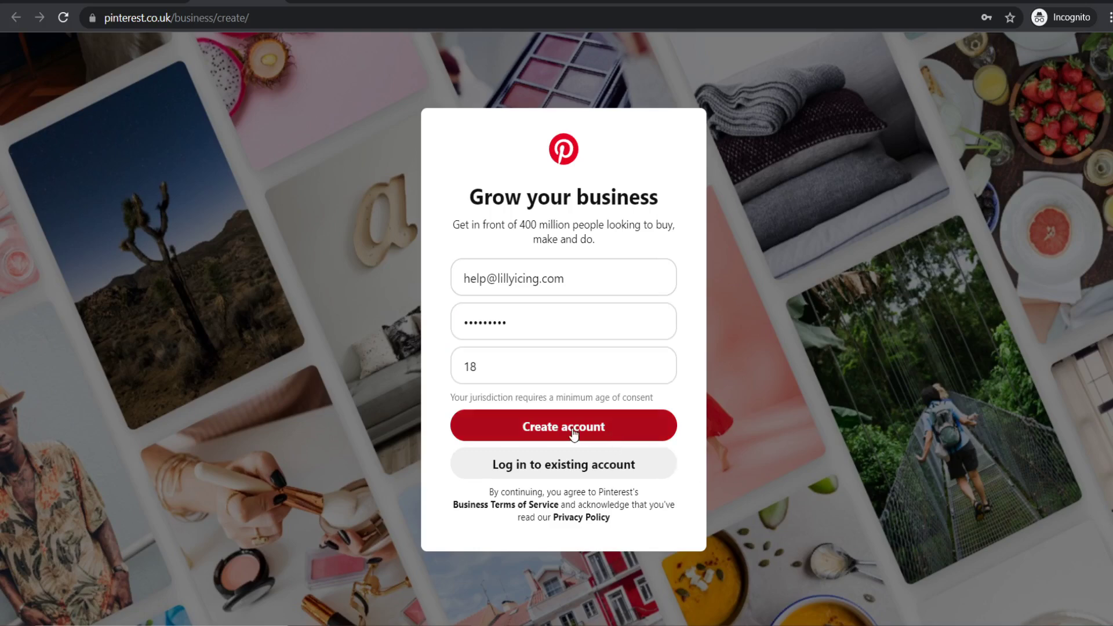
pyautogui.click(539, 429)
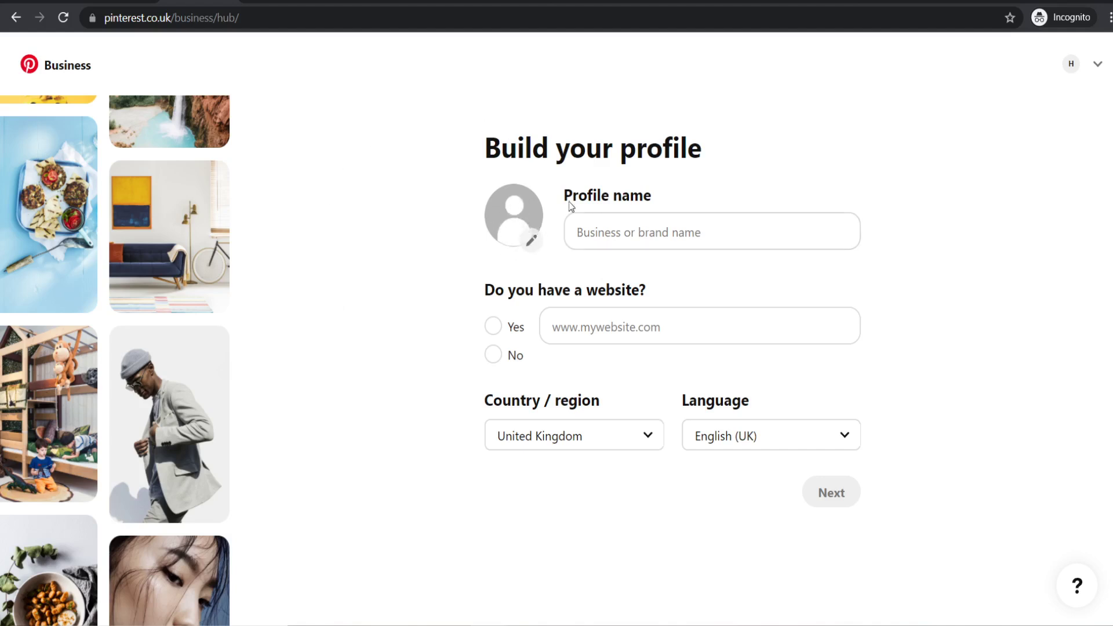
# - Upload the logo pin image as the profile photo, then return to the LillyIcing Logo Pin design in Canva
pyautogui.click(514, 212)
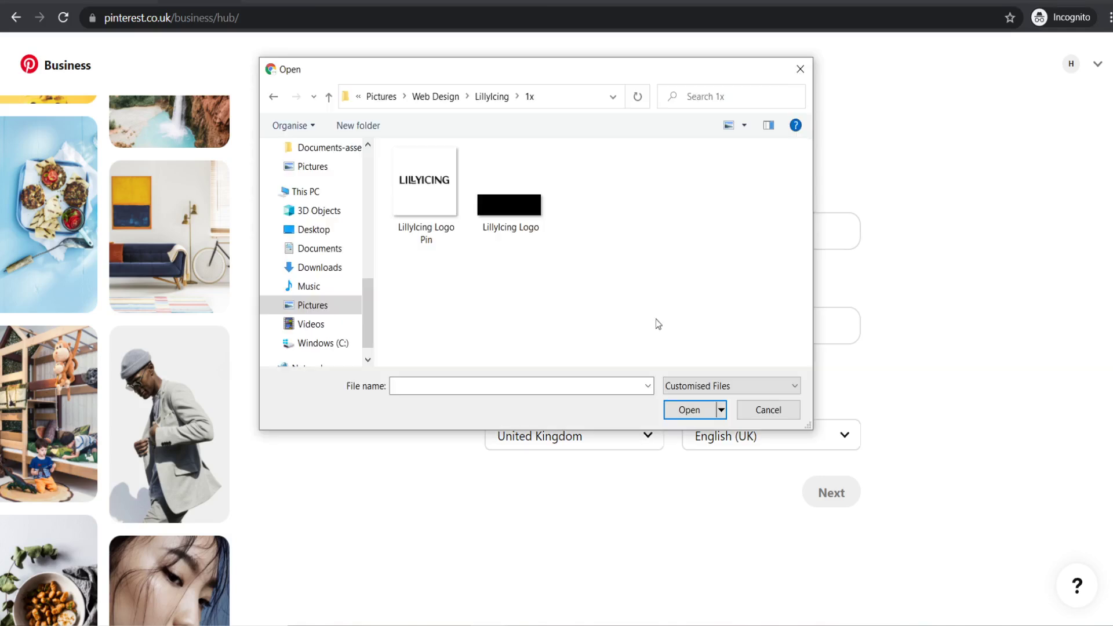
pyautogui.click(422, 193)
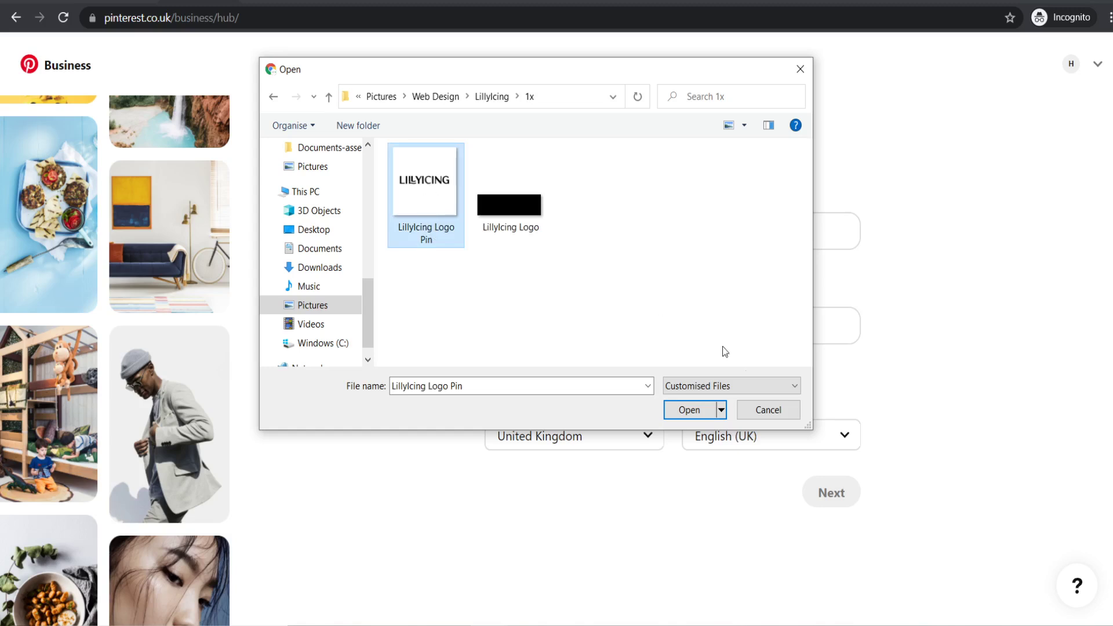
pyautogui.click(682, 410)
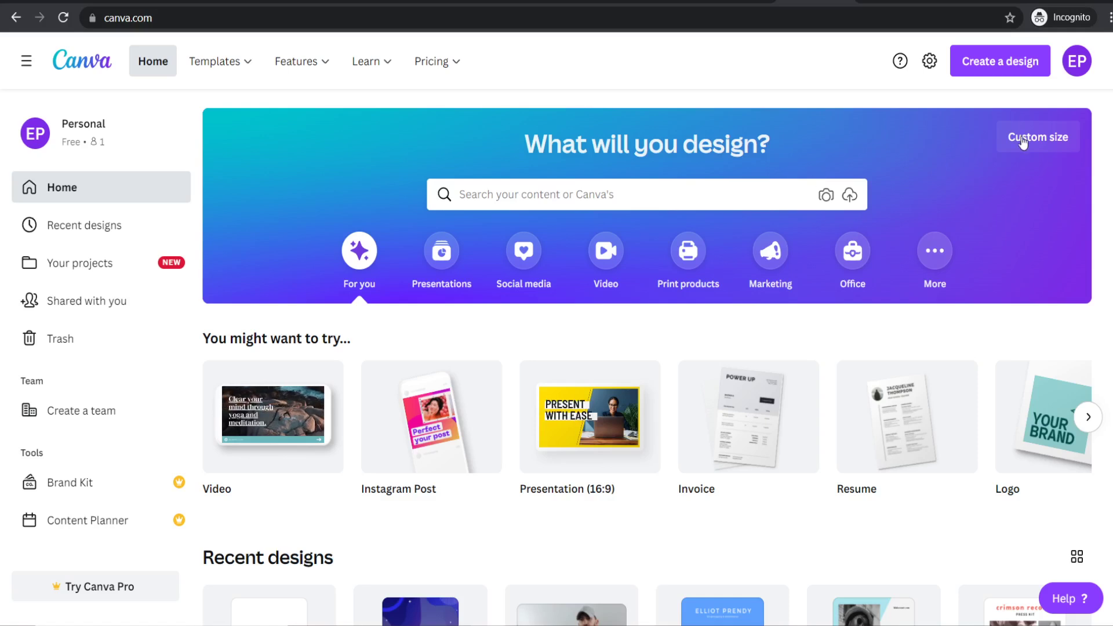
pyautogui.click(1029, 139)
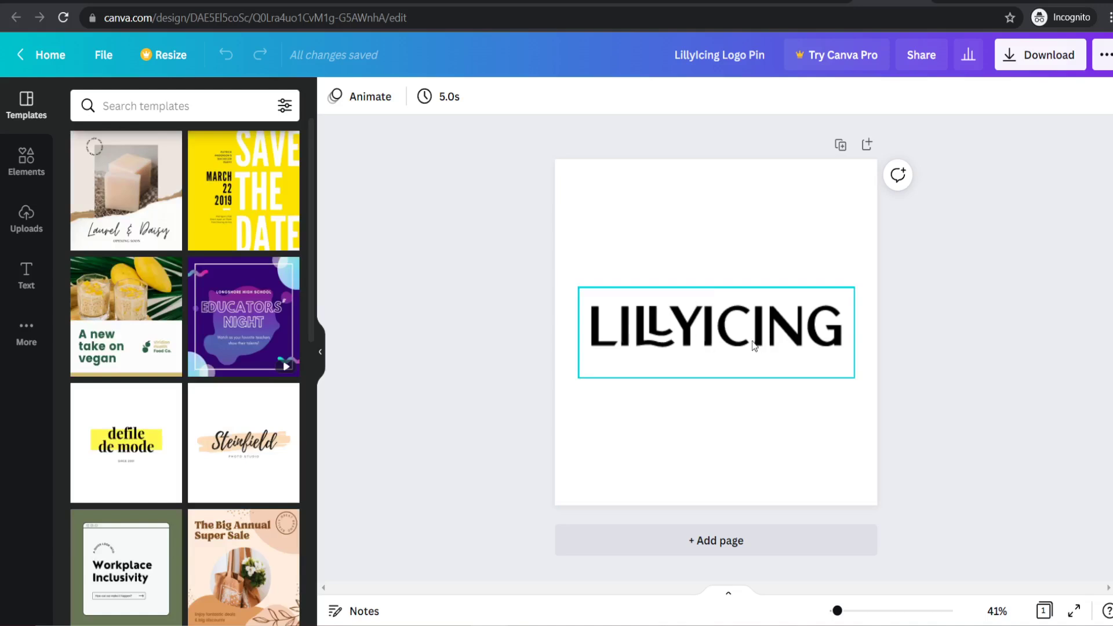
# - Download the LillyIcing logo design from Canva as a PNG
pyautogui.click(1041, 55)
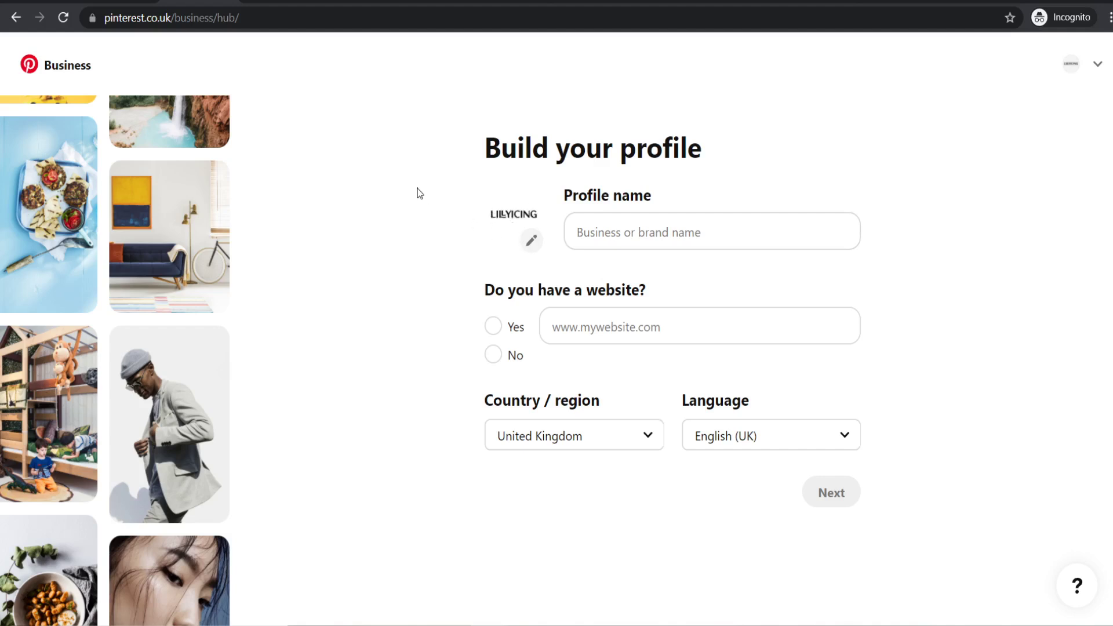
pyautogui.click(612, 232)
pyautogui.write('LillyIcing')
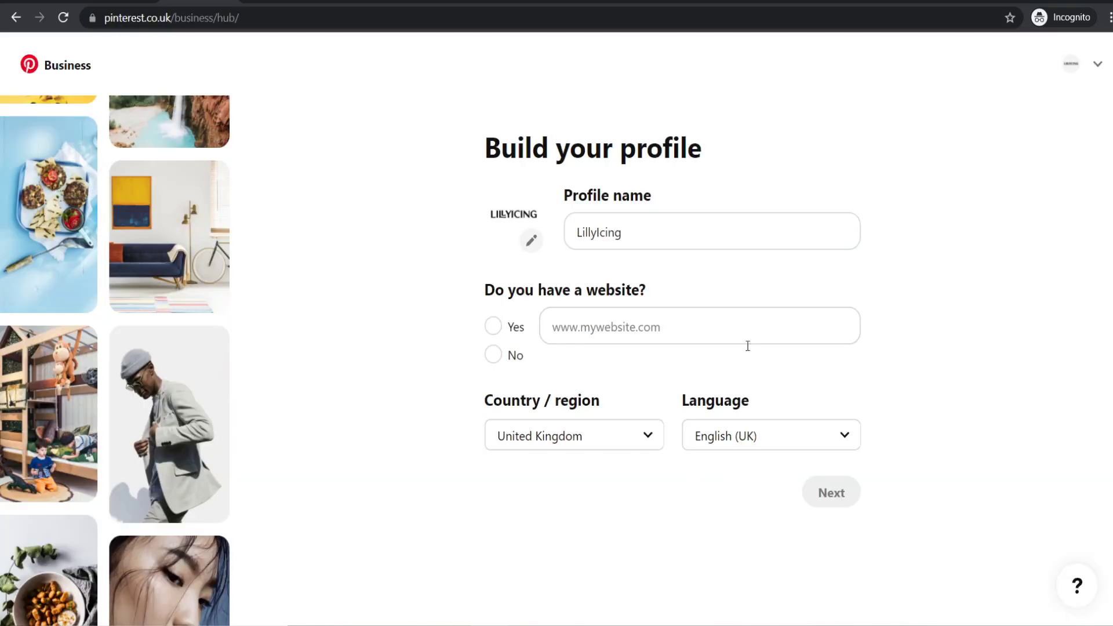
pyautogui.click(659, 334)
pyautogui.write('https://lillyicing.com/')
pyautogui.click(412, 448)
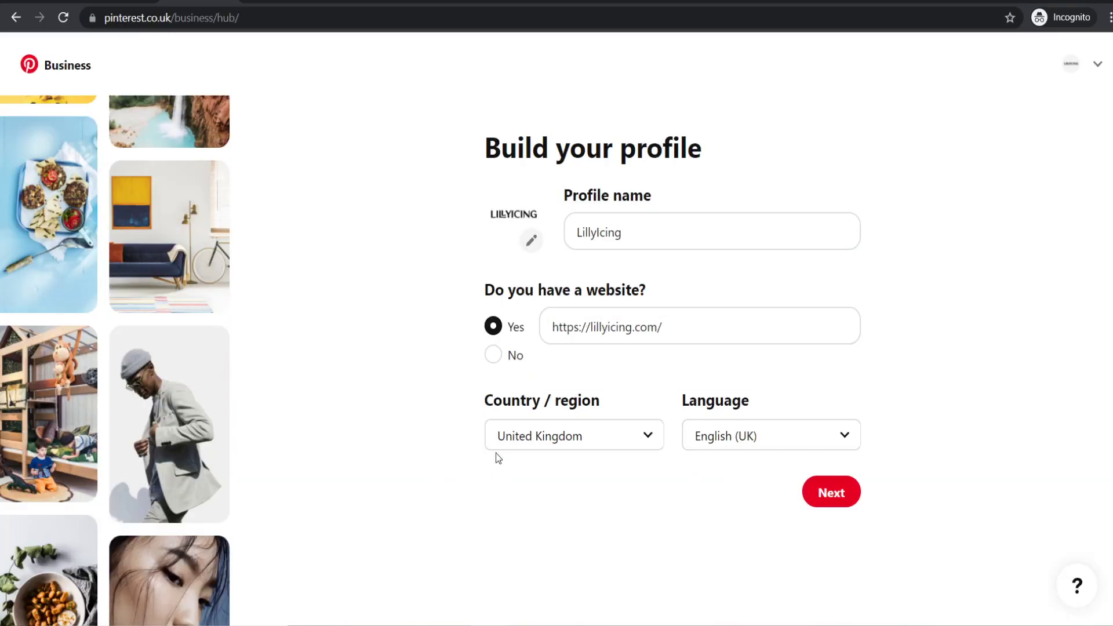
pyautogui.click(851, 506)
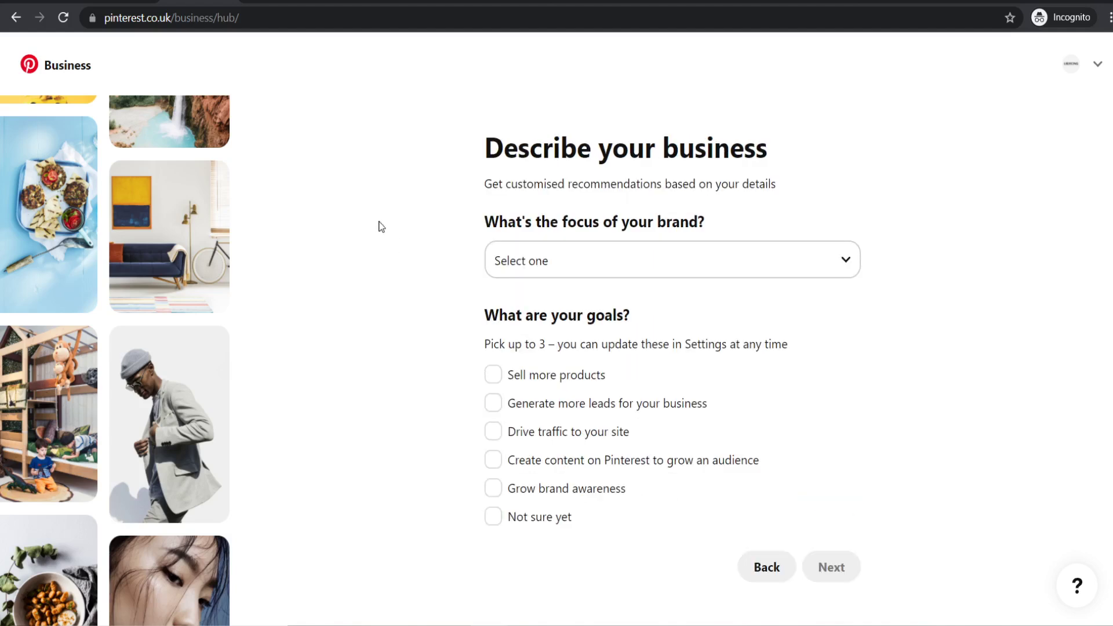
# - Set brand focus to Fashion, tick the sales, traffic and brand-awareness goals, and choose Online retail
pyautogui.click(527, 254)
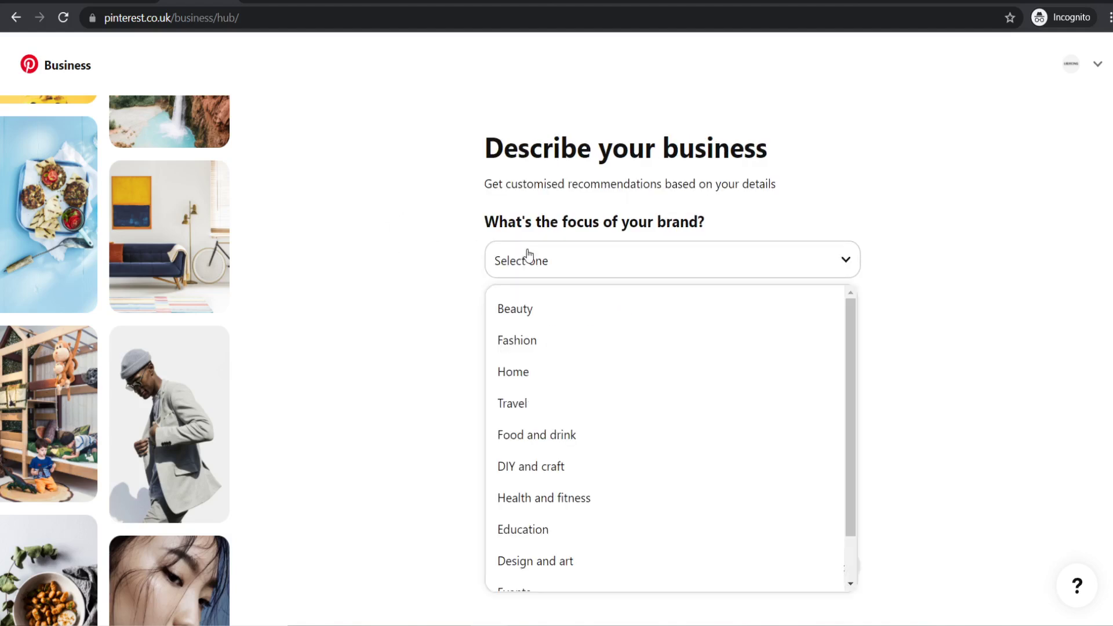
pyautogui.click(559, 342)
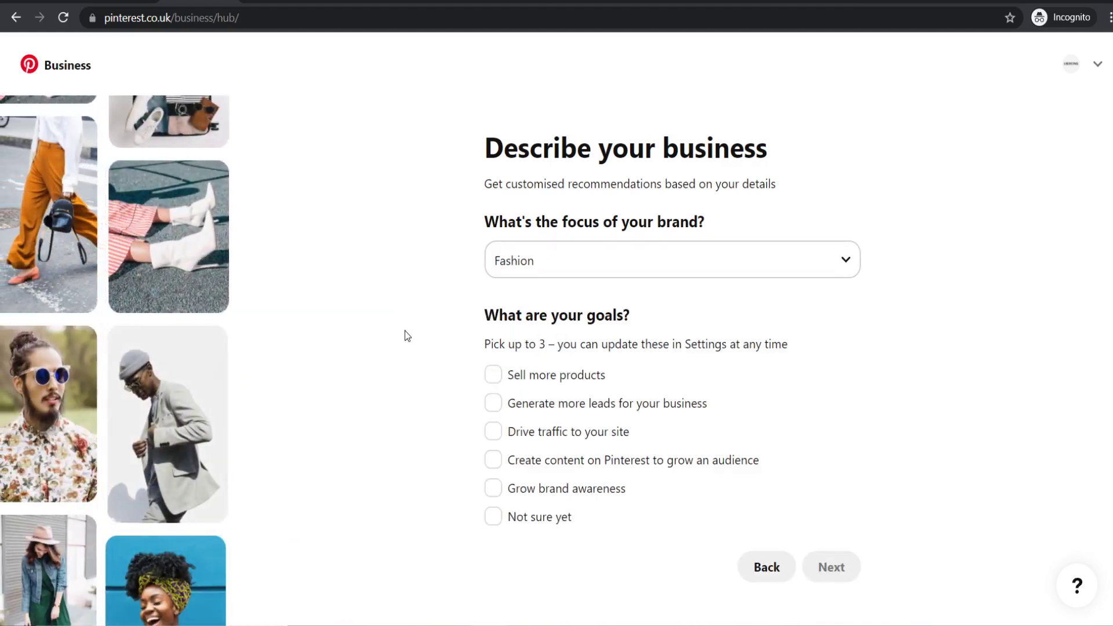
pyautogui.scroll(-1, 409, 315)
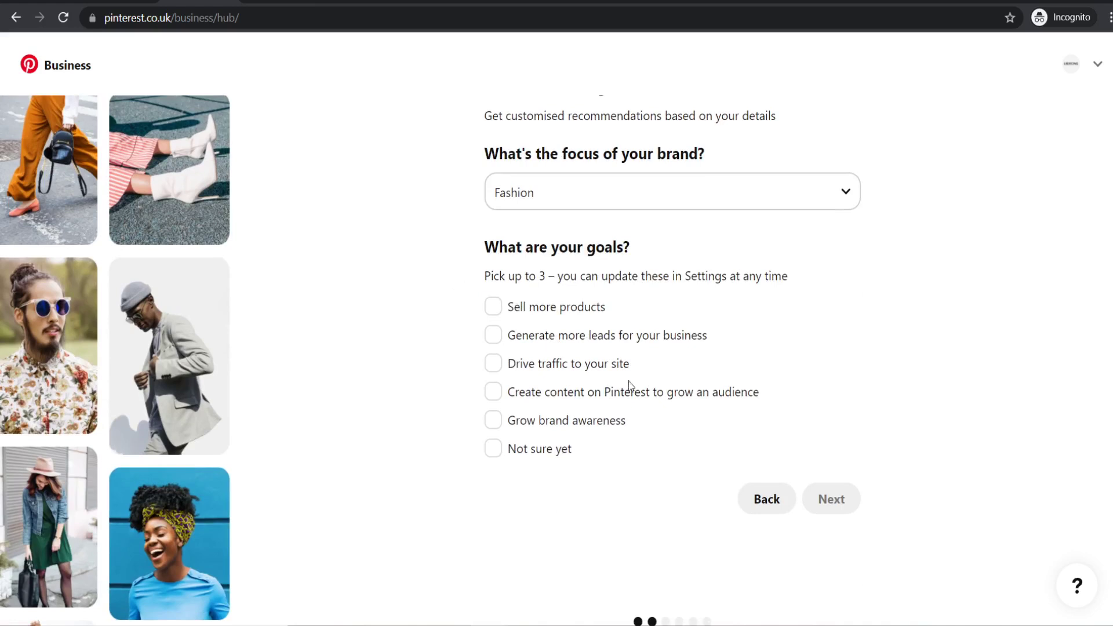
pyautogui.click(503, 312)
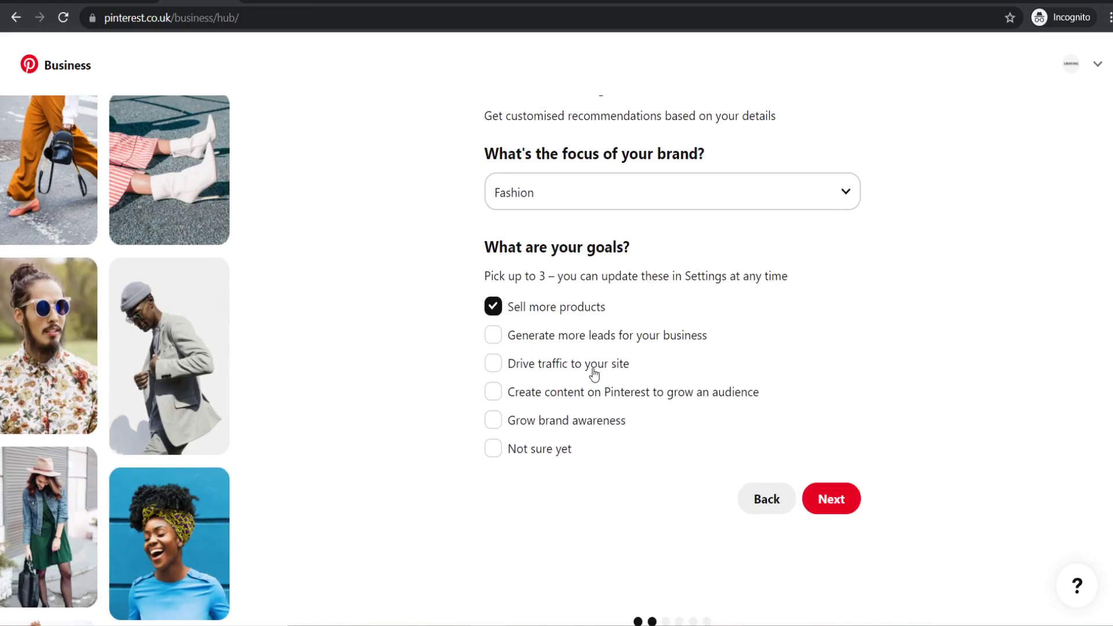
pyautogui.click(495, 367)
pyautogui.click(495, 423)
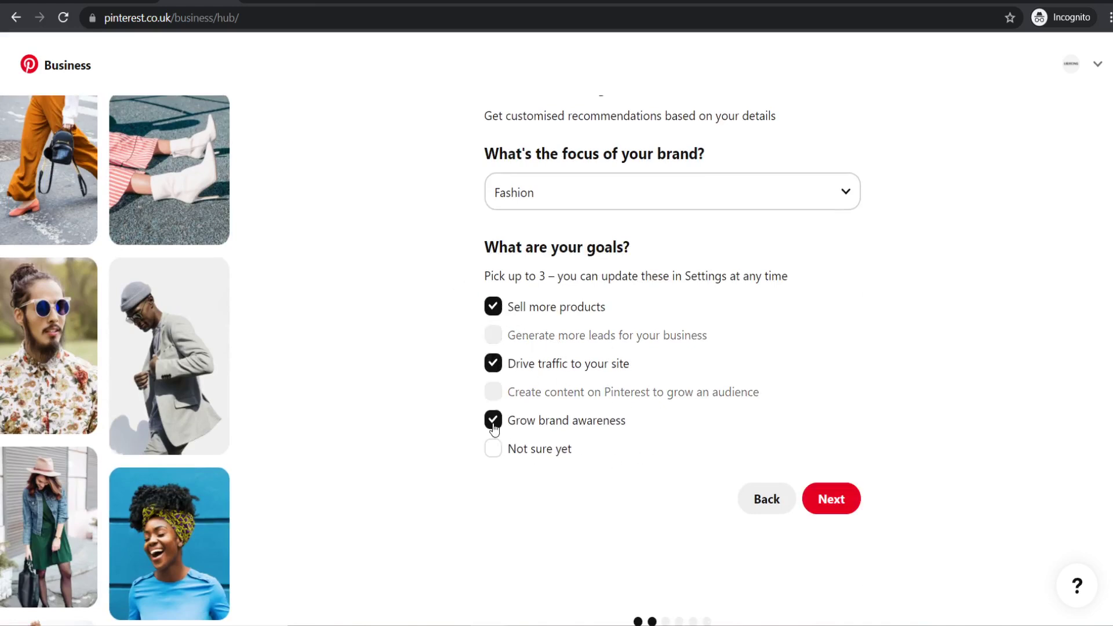
pyautogui.click(830, 500)
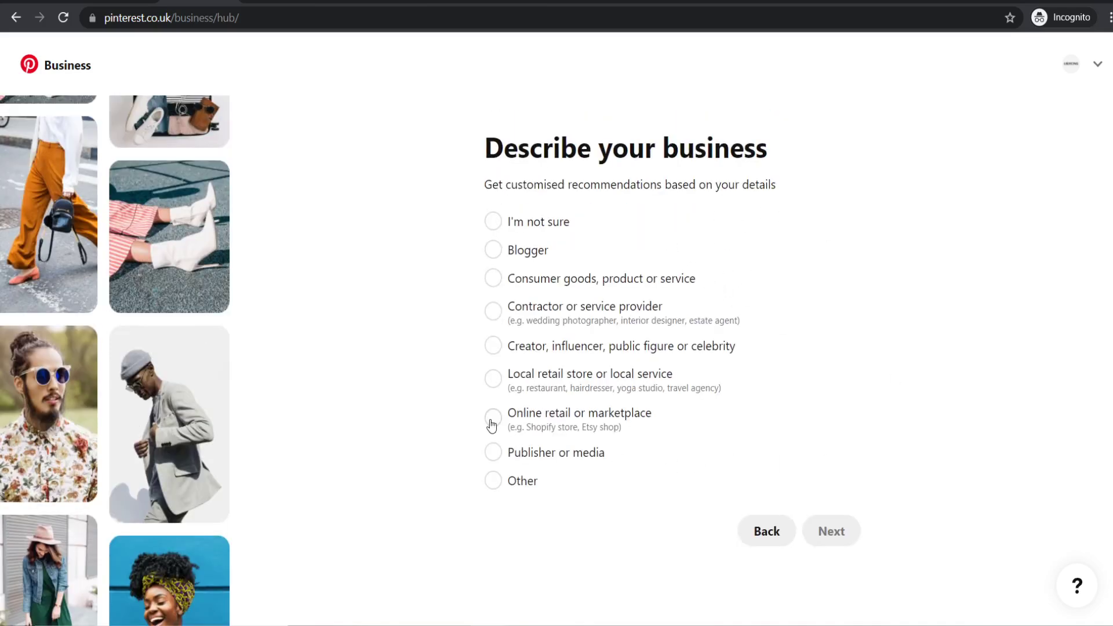
pyautogui.click(525, 412)
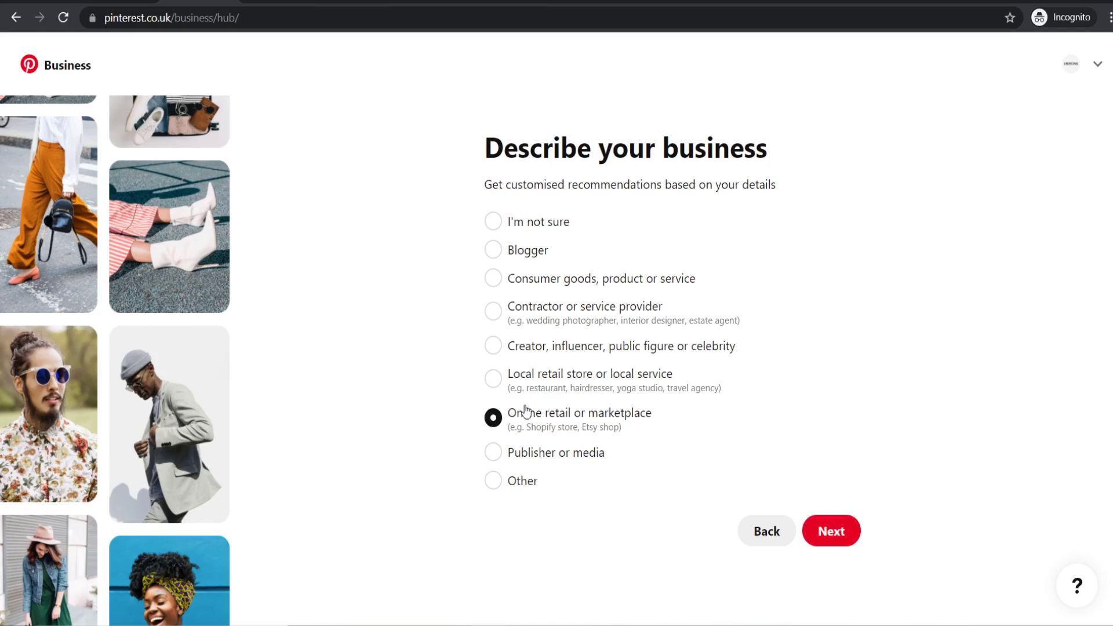
pyautogui.click(835, 535)
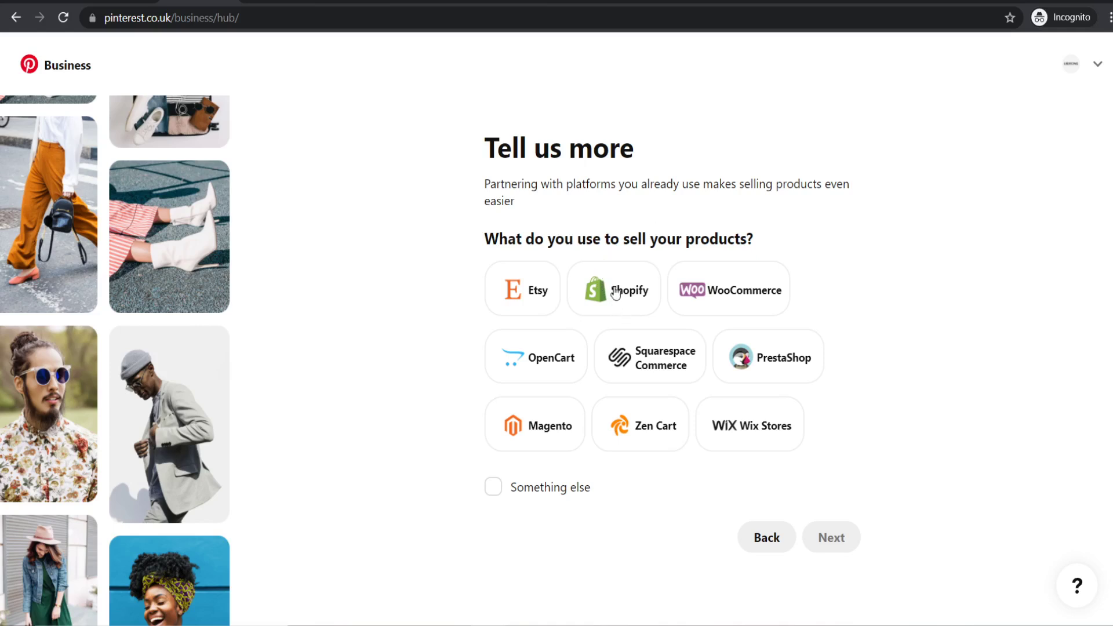
# - Choose Shopify as the platform, answer yes to advertising, and skip the expert ads form
pyautogui.click(605, 296)
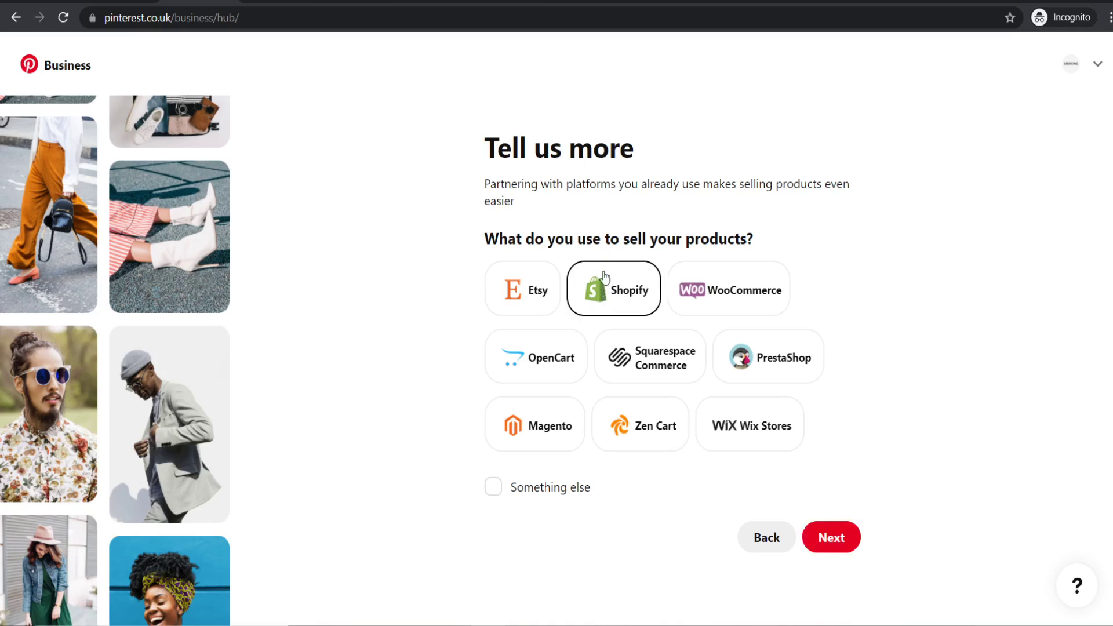
pyautogui.click(834, 539)
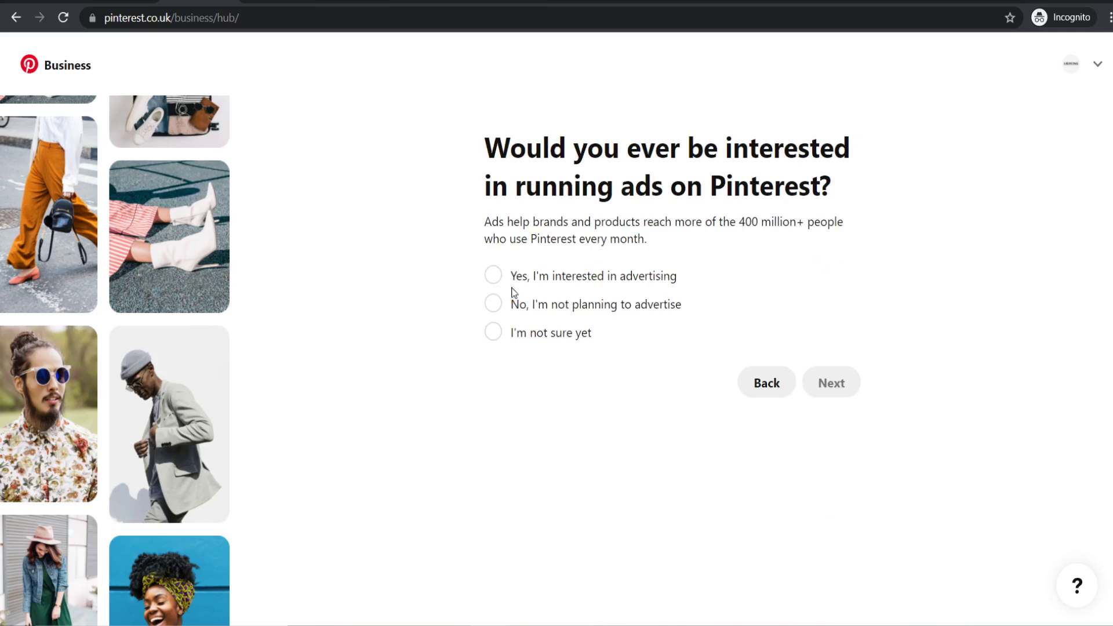
pyautogui.click(493, 276)
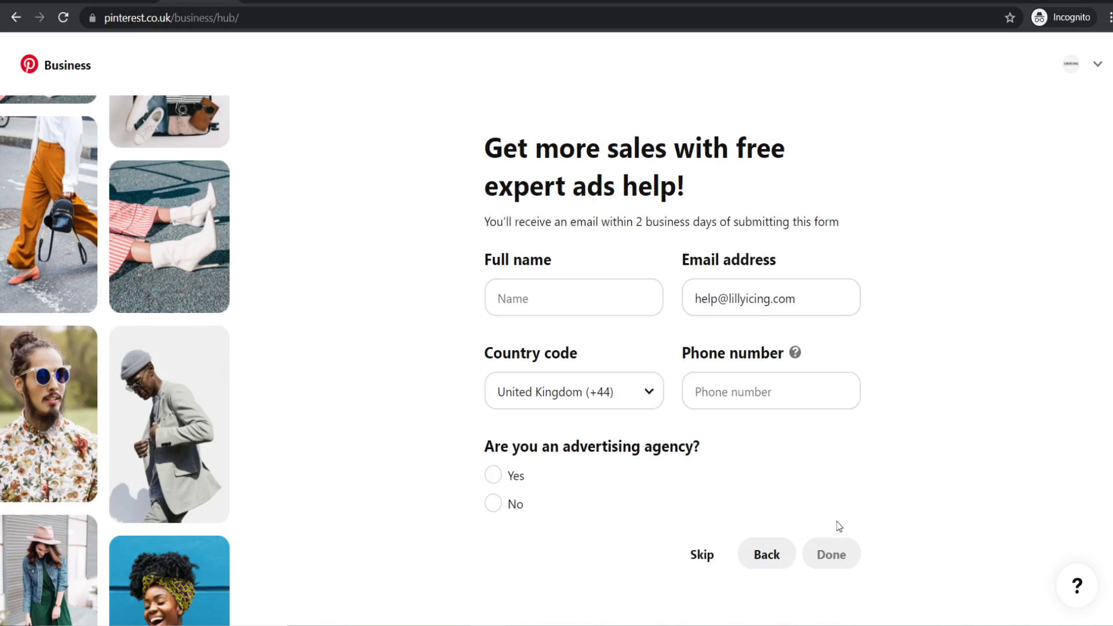
pyautogui.click(702, 554)
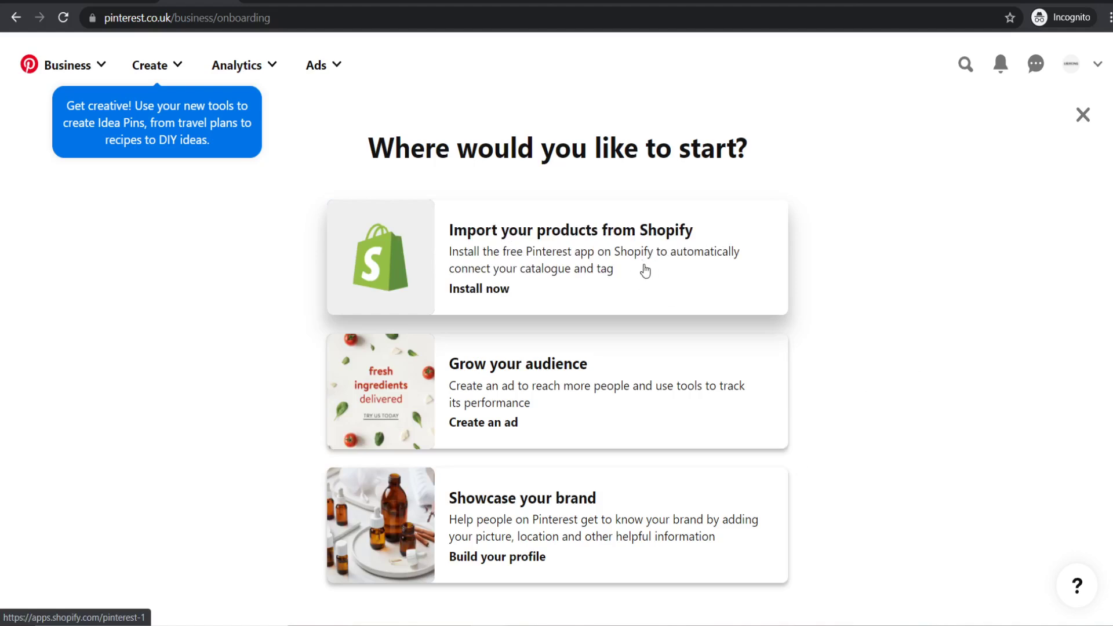
# - Add the Pinterest app from the Shopify App Store using the store owner's account
pyautogui.click(578, 268)
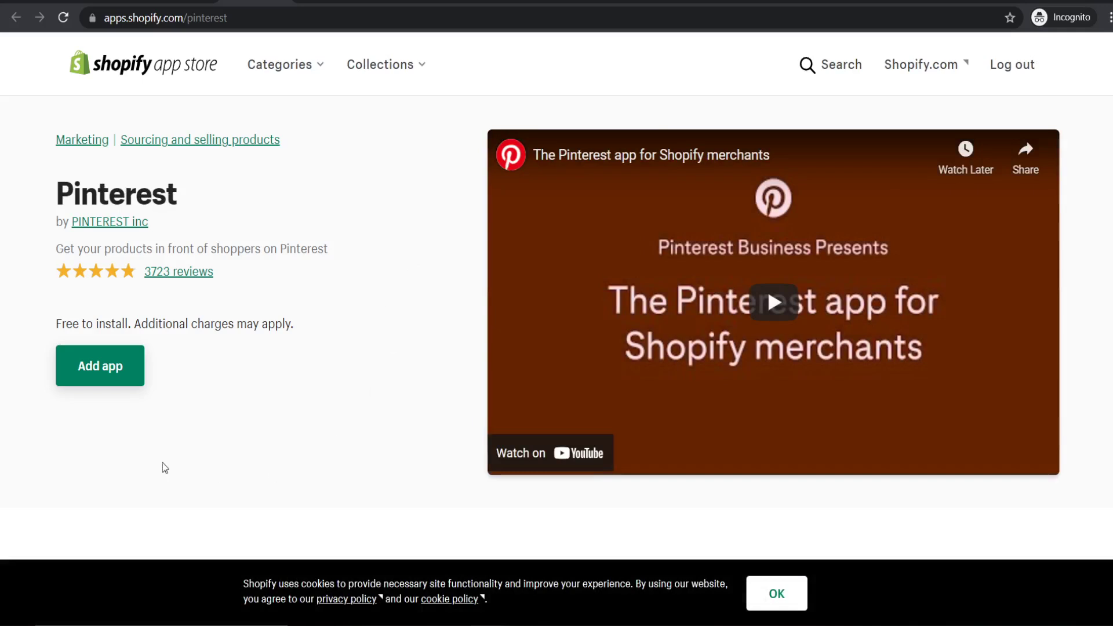
pyautogui.click(103, 371)
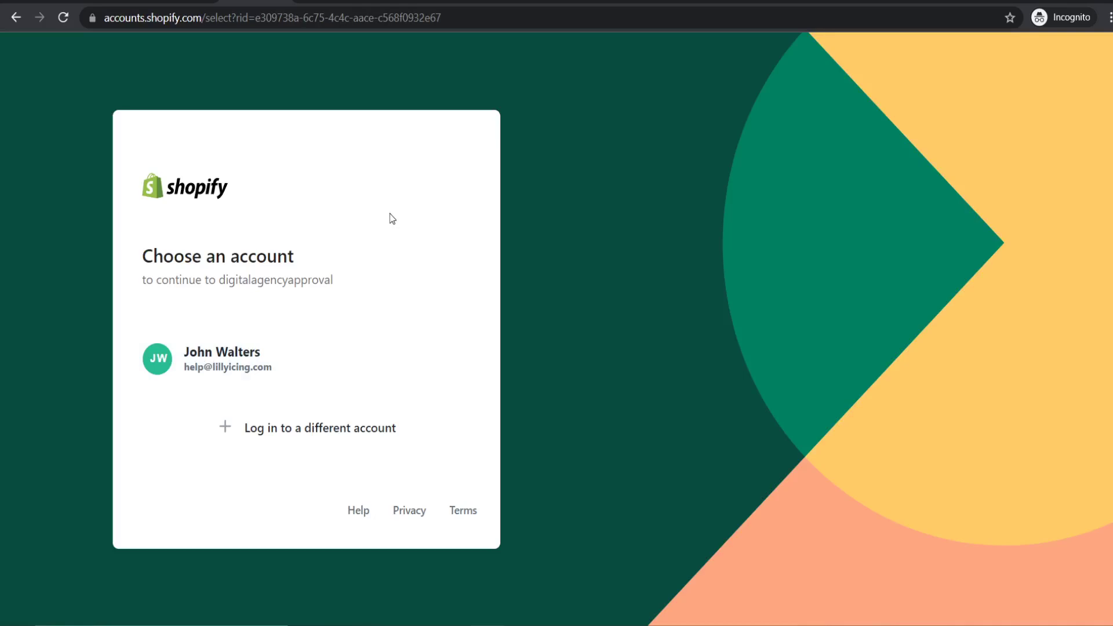
pyautogui.click(285, 368)
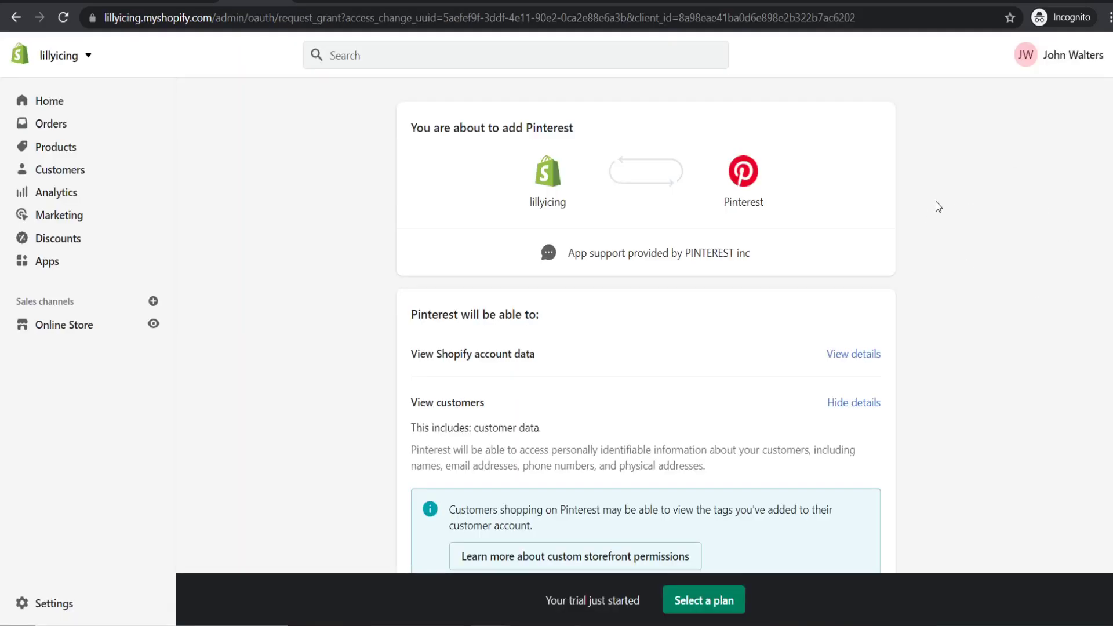
# - Add Pinterest as a sales channel, connect the Pinterest account and give it access
pyautogui.scroll(-7, 962, 193)
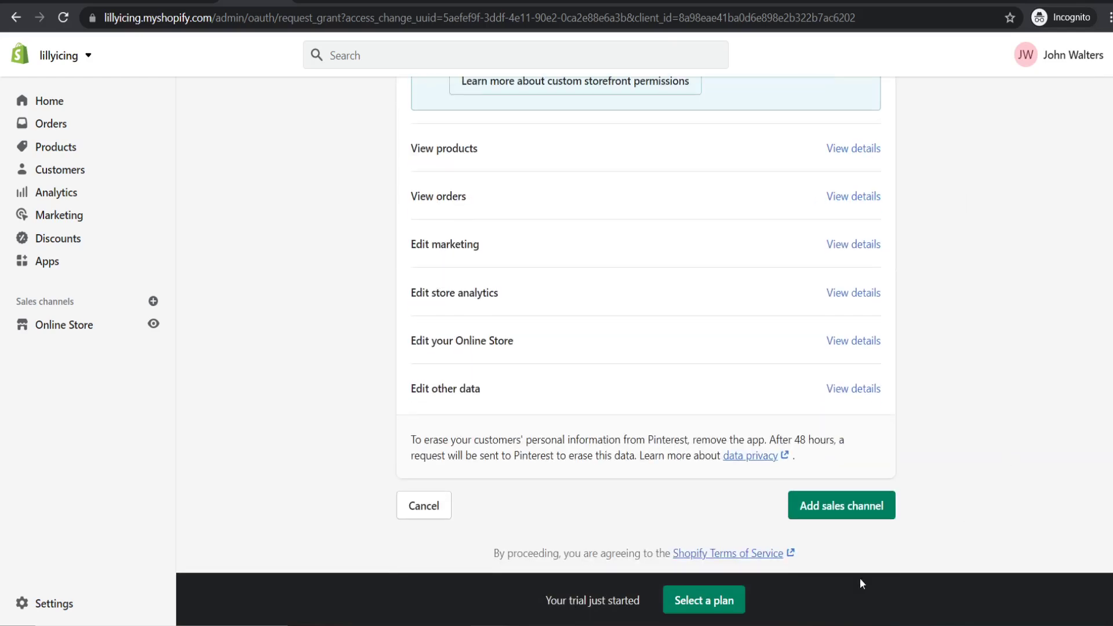
pyautogui.click(848, 514)
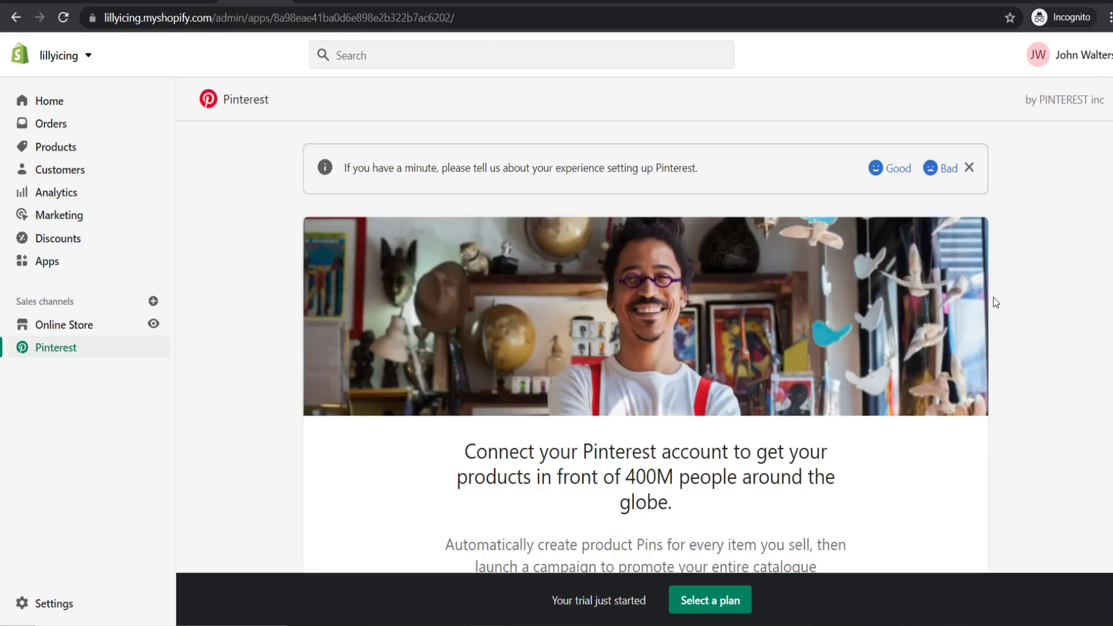
pyautogui.scroll(-1, 1008, 290)
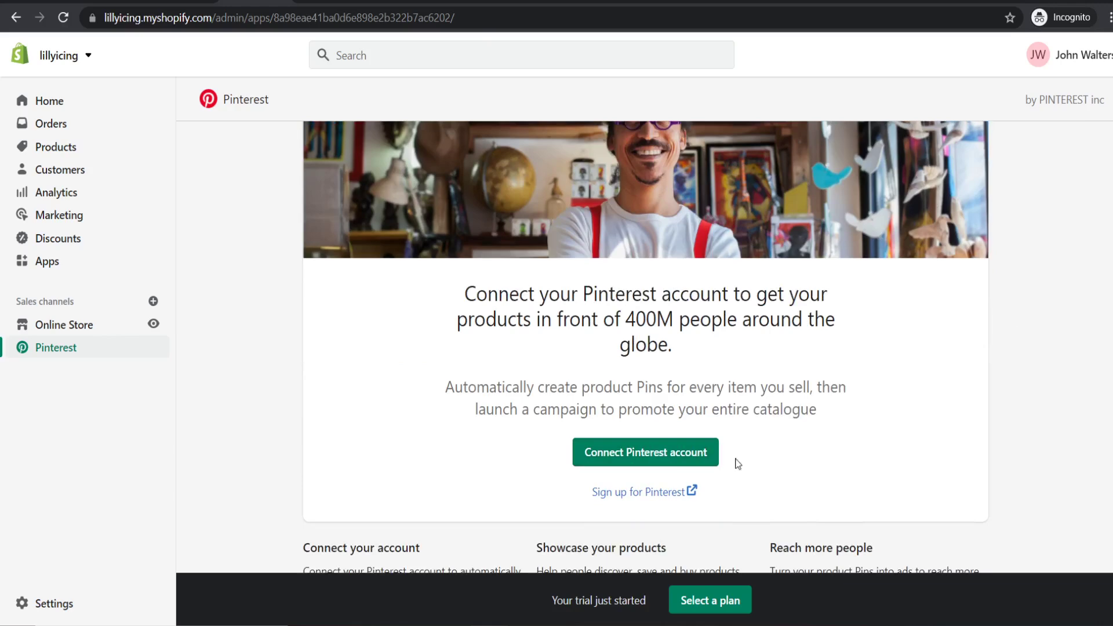
pyautogui.click(621, 459)
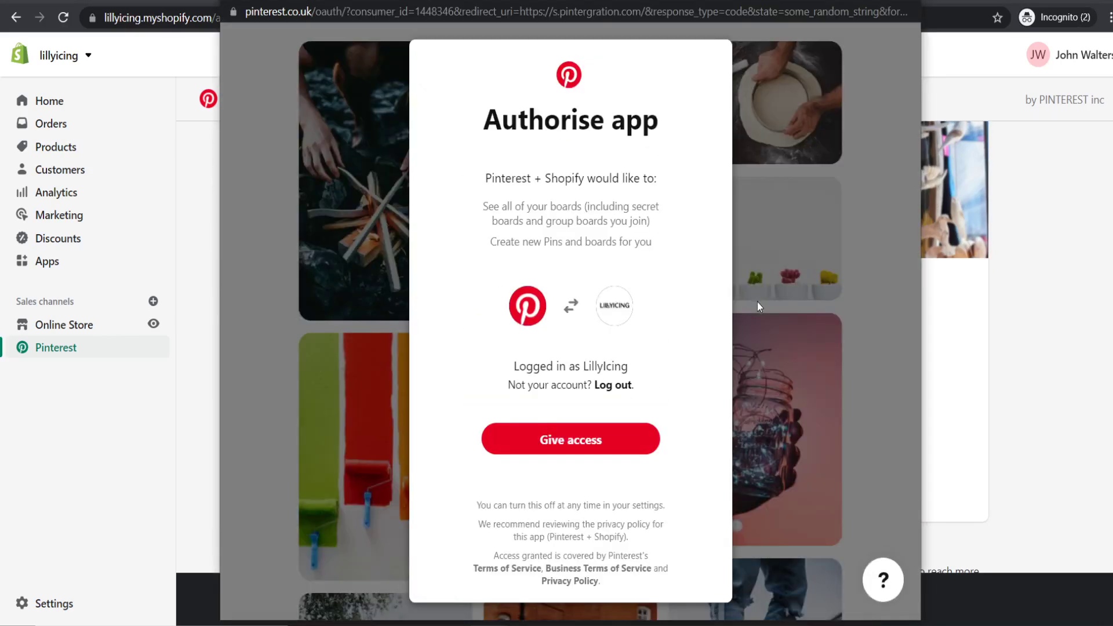
pyautogui.click(629, 442)
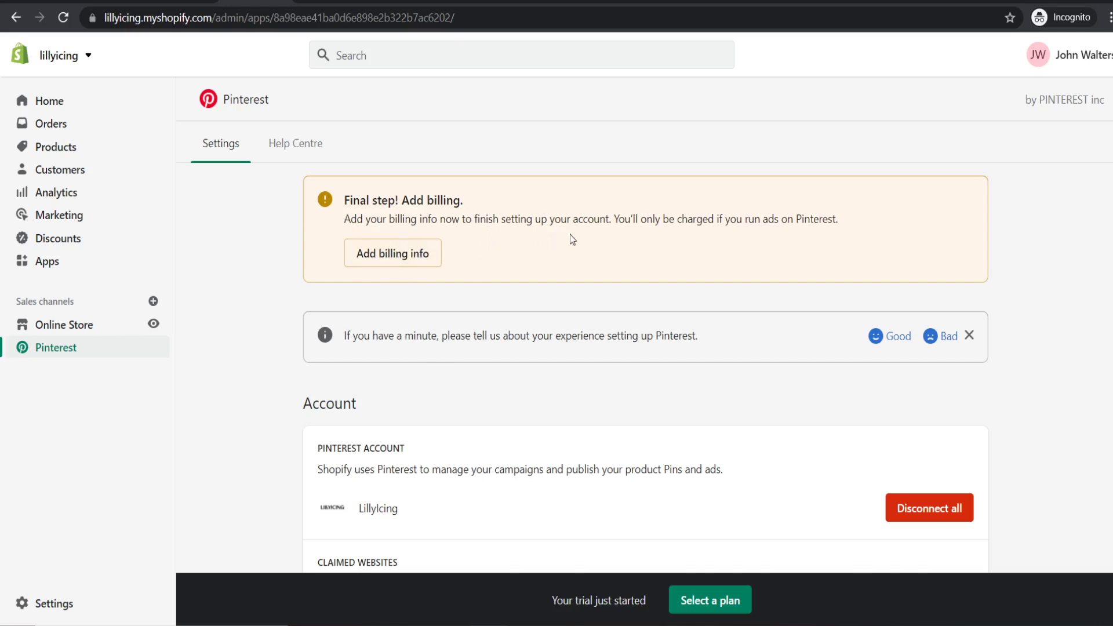
# - Scroll through the Pinterest settings to review Claimed websites, Ad settings and the Pinterest Tag
pyautogui.scroll(-3, 569, 234)
pyautogui.scroll(-4, 536, 185)
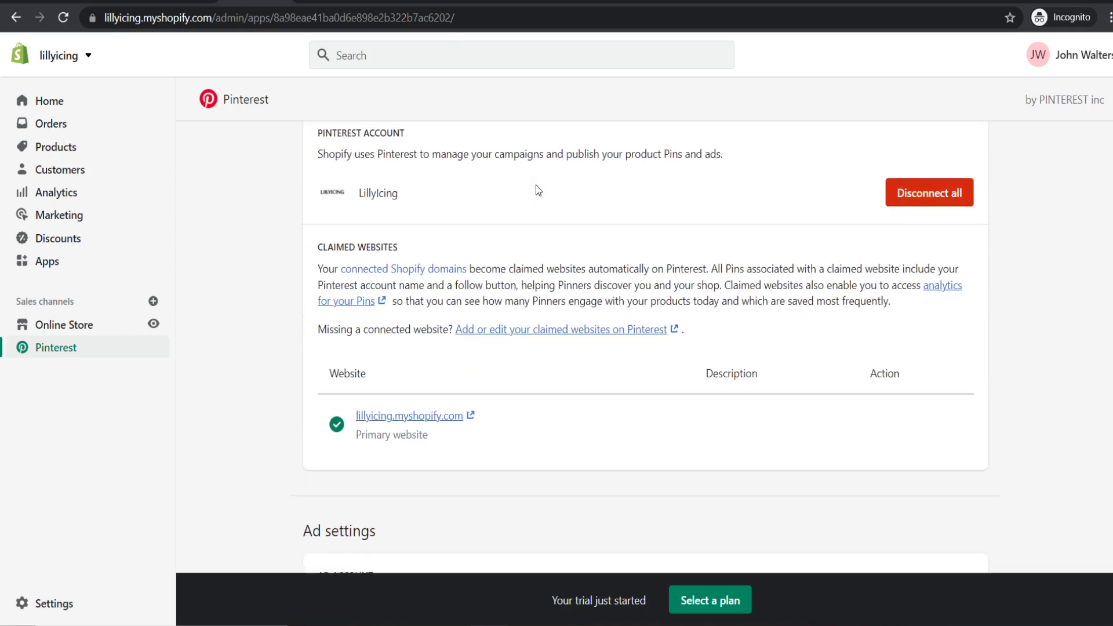
pyautogui.scroll(-4, 517, 345)
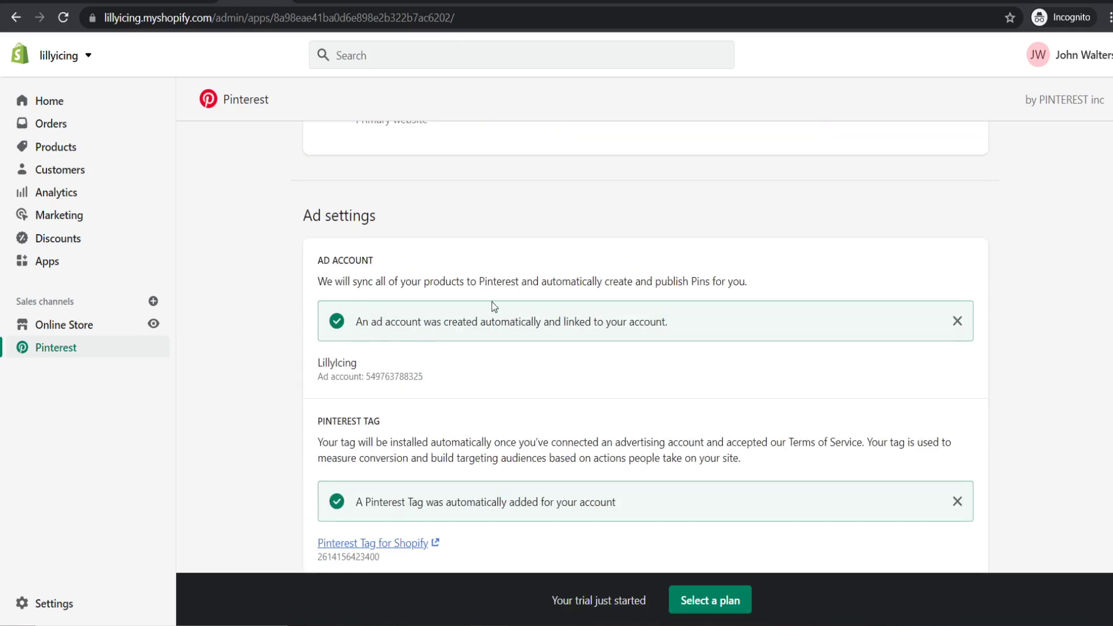
pyautogui.scroll(-3, 492, 302)
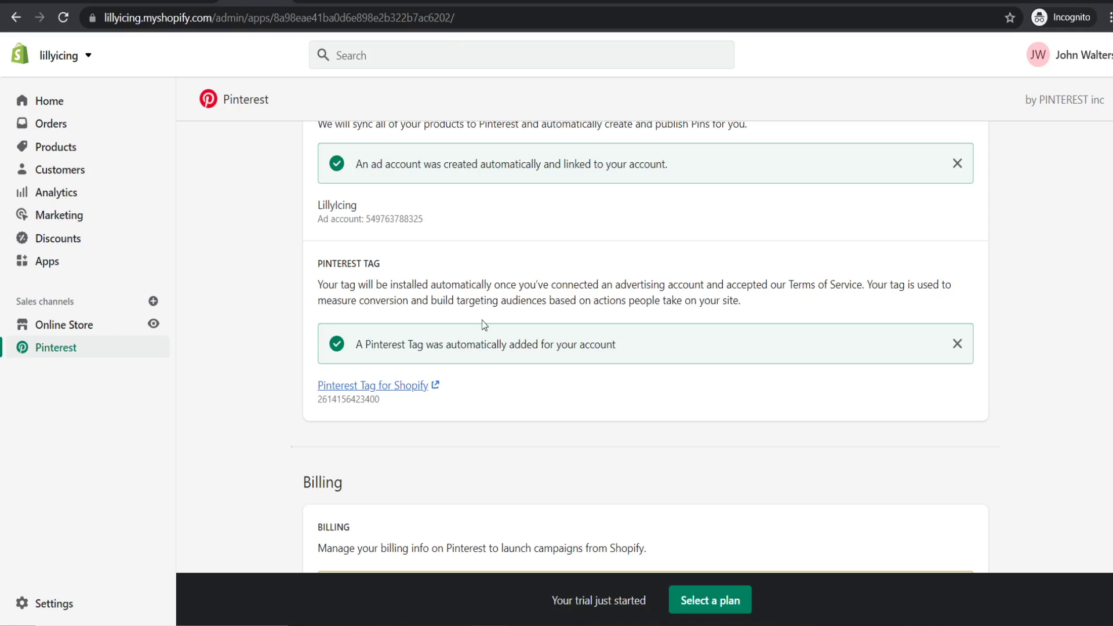
pyautogui.scroll(-3, 514, 299)
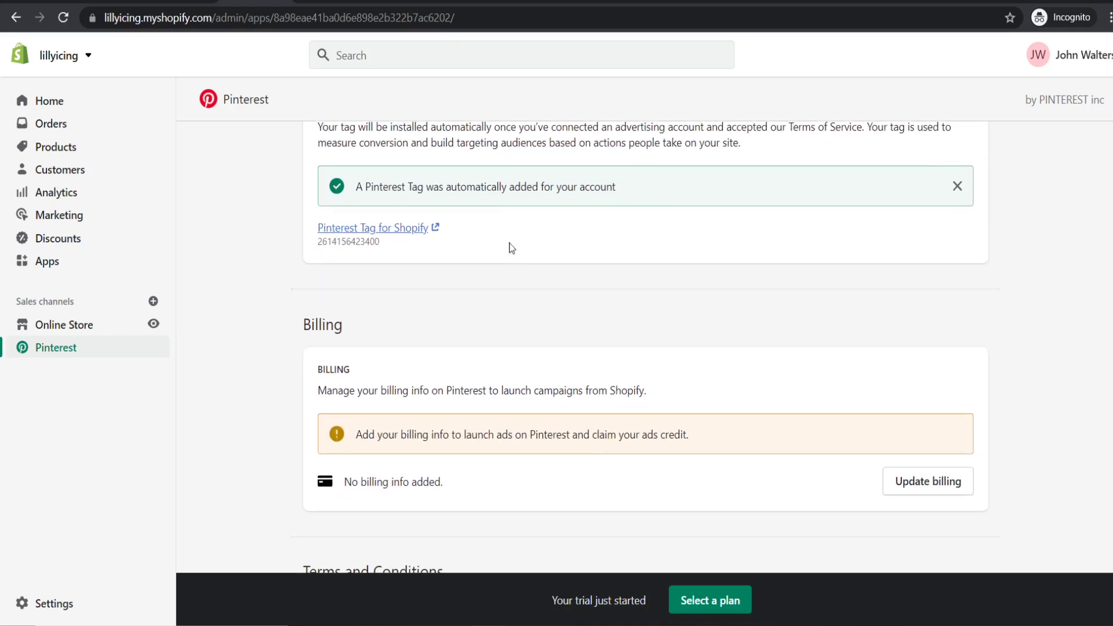
pyautogui.scroll(-9, 522, 229)
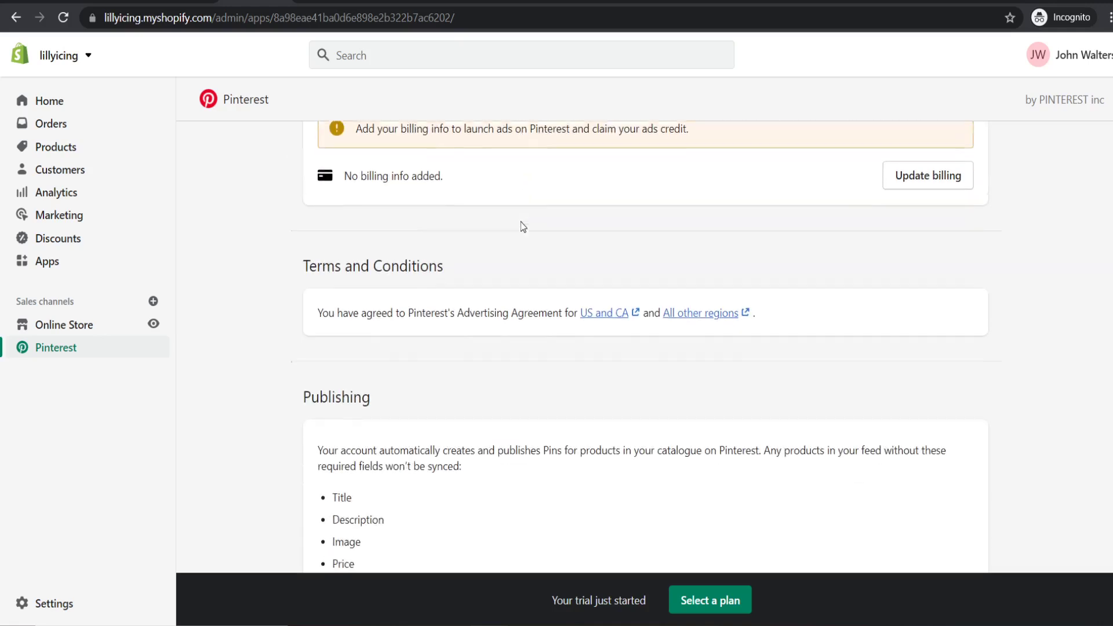
pyautogui.scroll(10, 522, 226)
pyautogui.scroll(8, 520, 221)
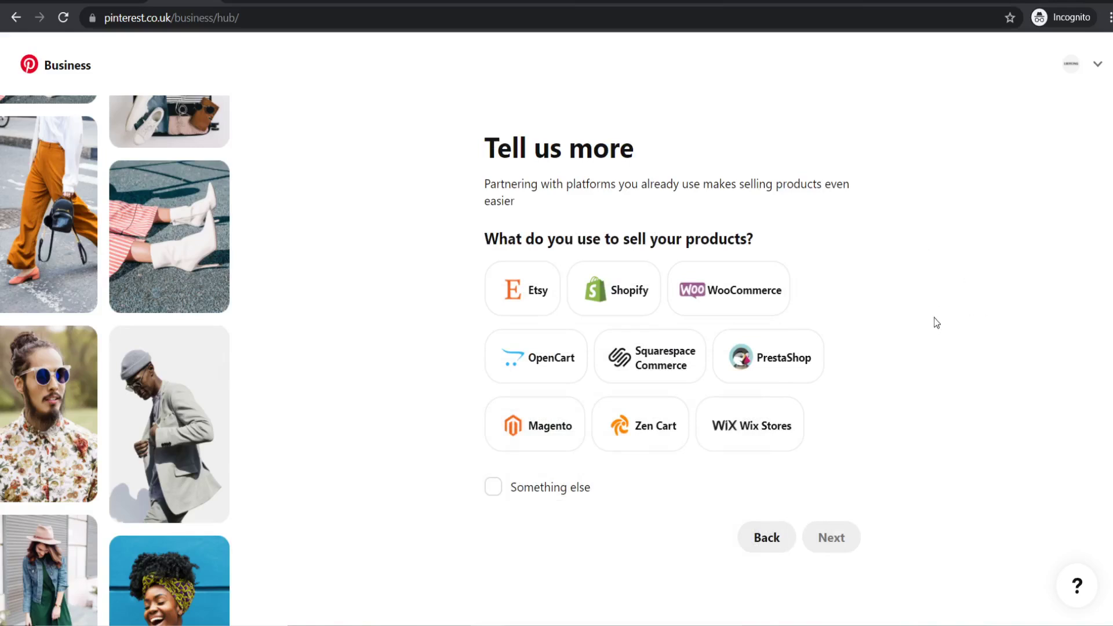
# - Choose WooCommerce as the selling platform, answer yes to advertising, and skip the expert-help form
pyautogui.click(718, 296)
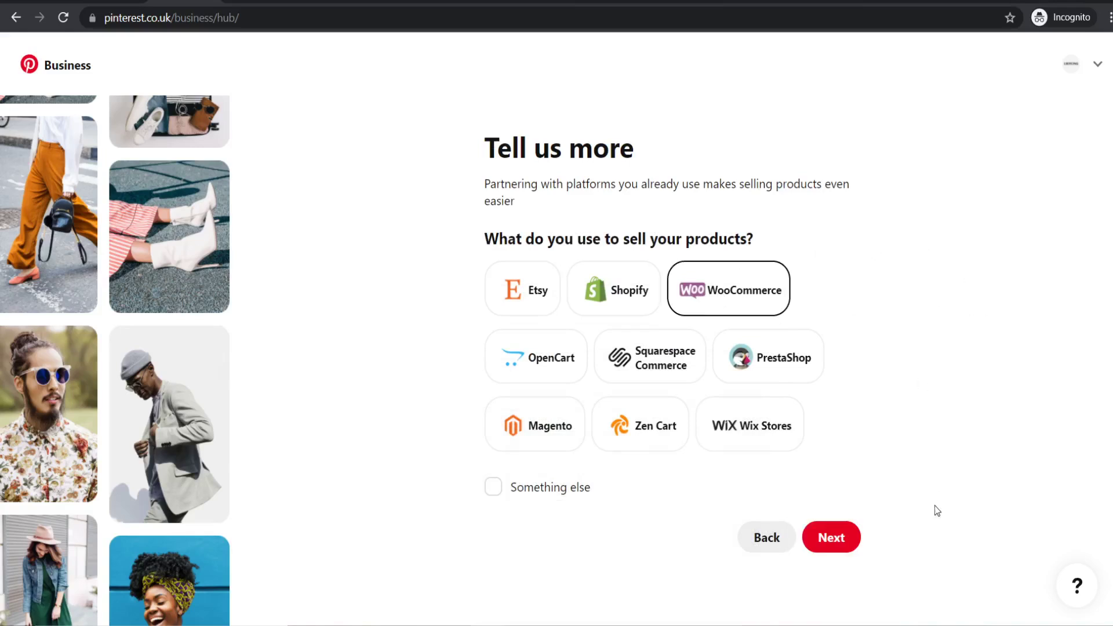
pyautogui.click(833, 541)
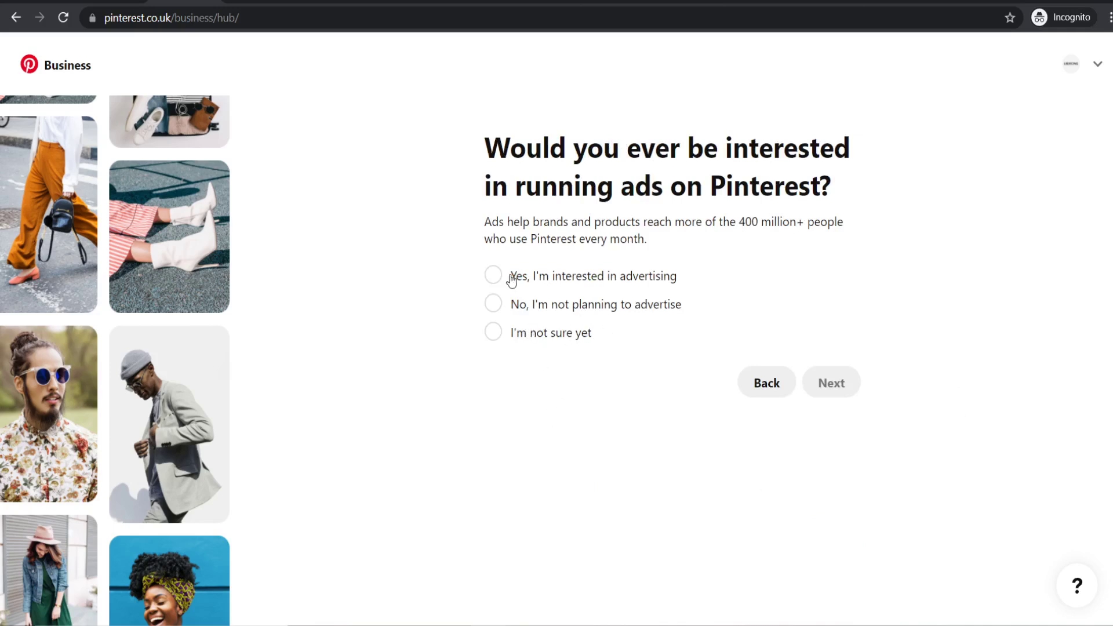
pyautogui.click(493, 276)
pyautogui.click(827, 397)
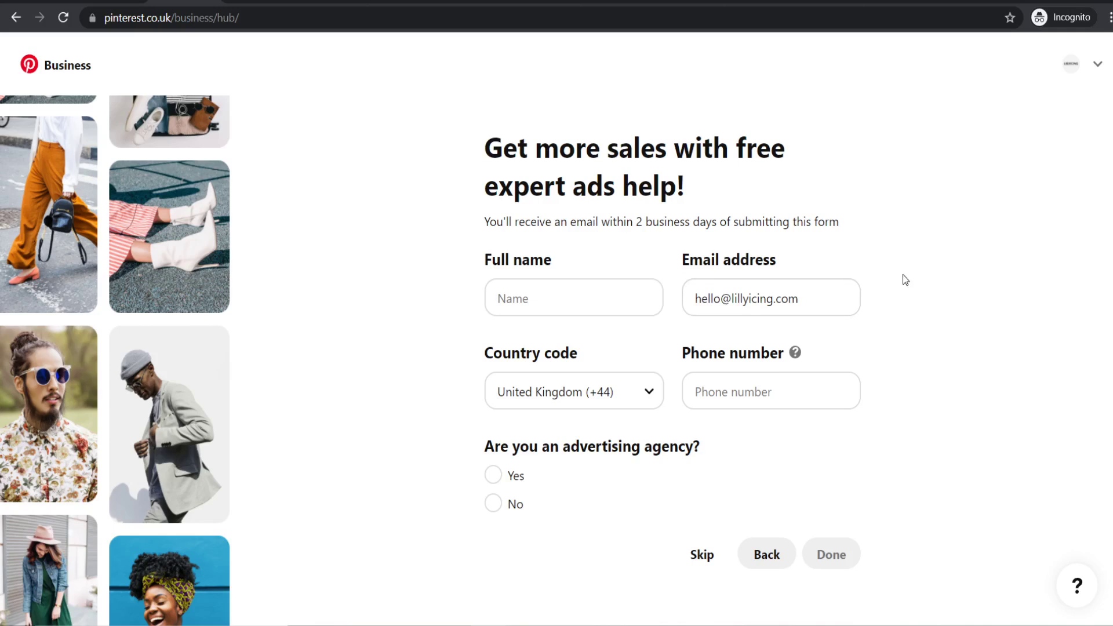
pyautogui.click(704, 554)
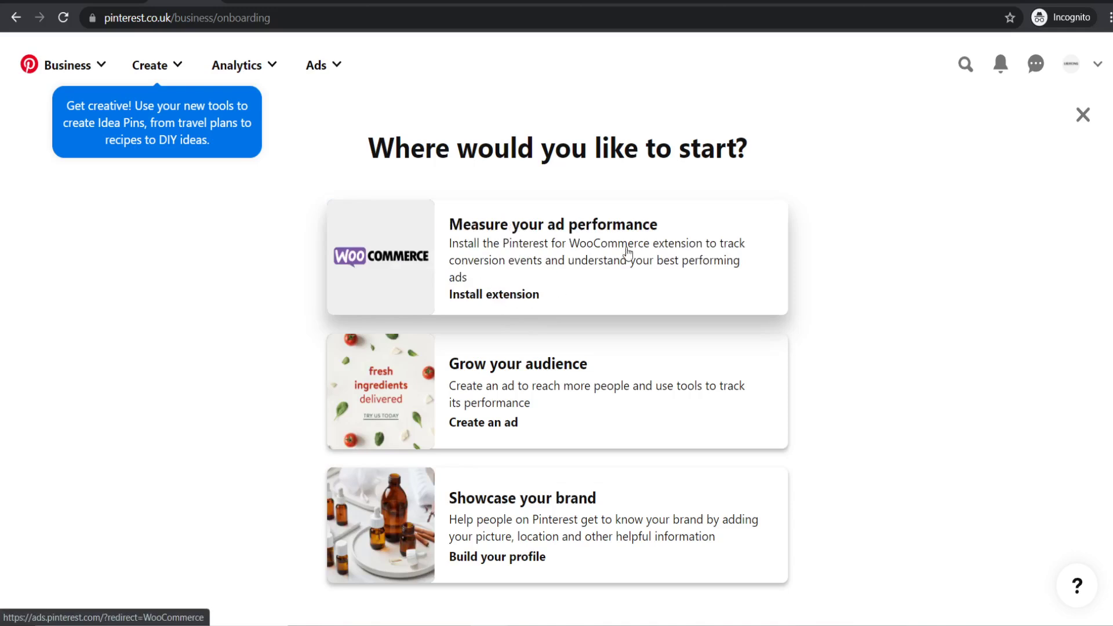
# - Choose the WooCommerce install option, keep United Kingdom (British Pounds) billing, and continue to partner integration
pyautogui.click(530, 275)
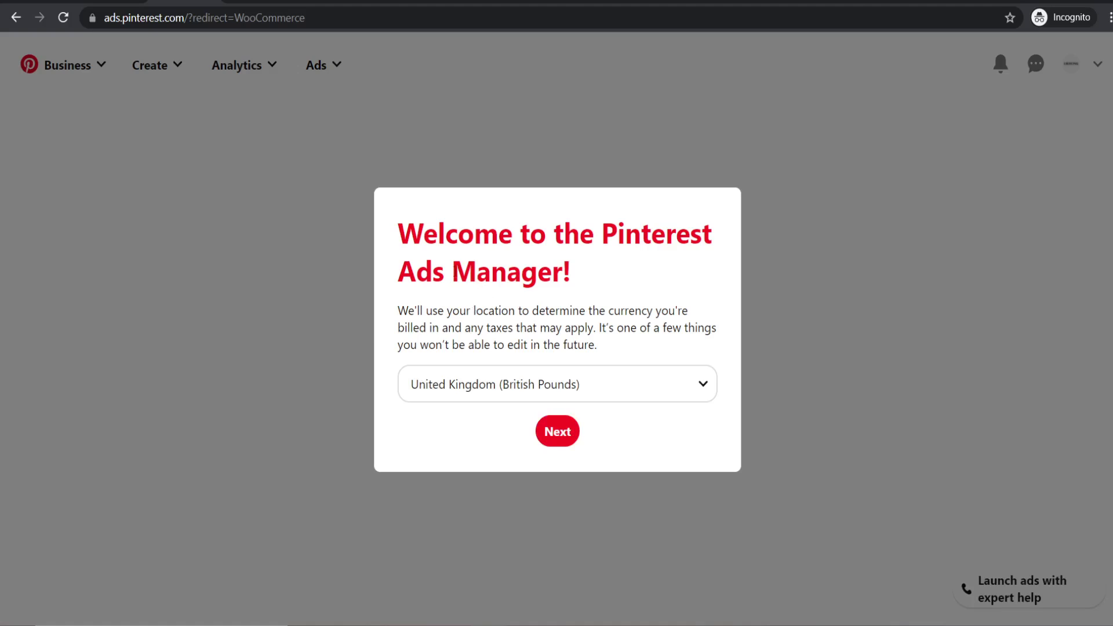
pyautogui.click(557, 439)
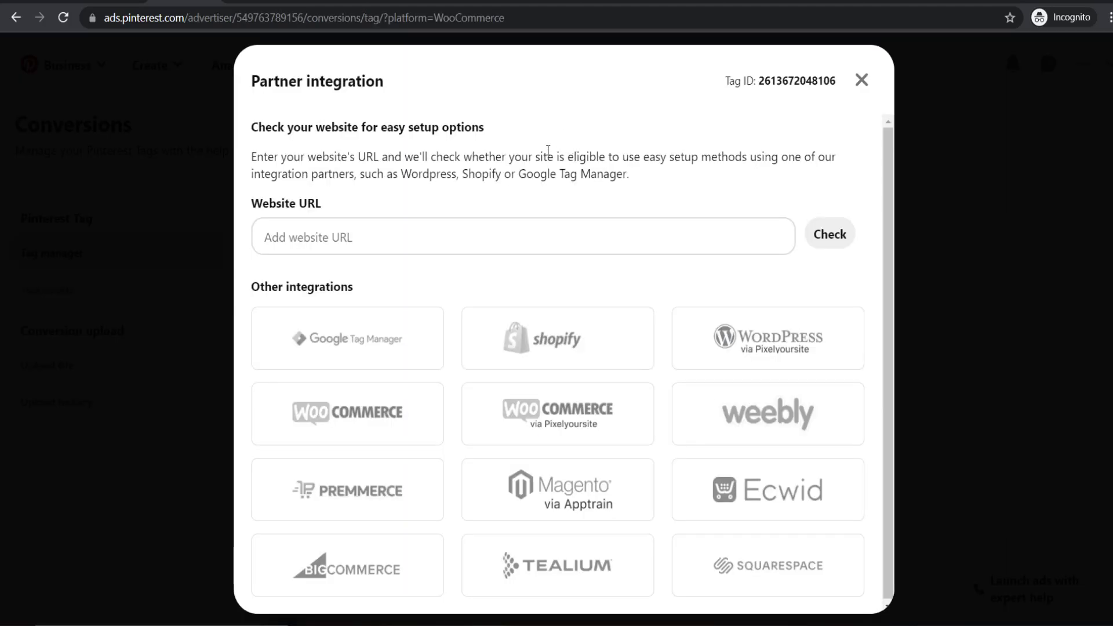
pyautogui.click(371, 427)
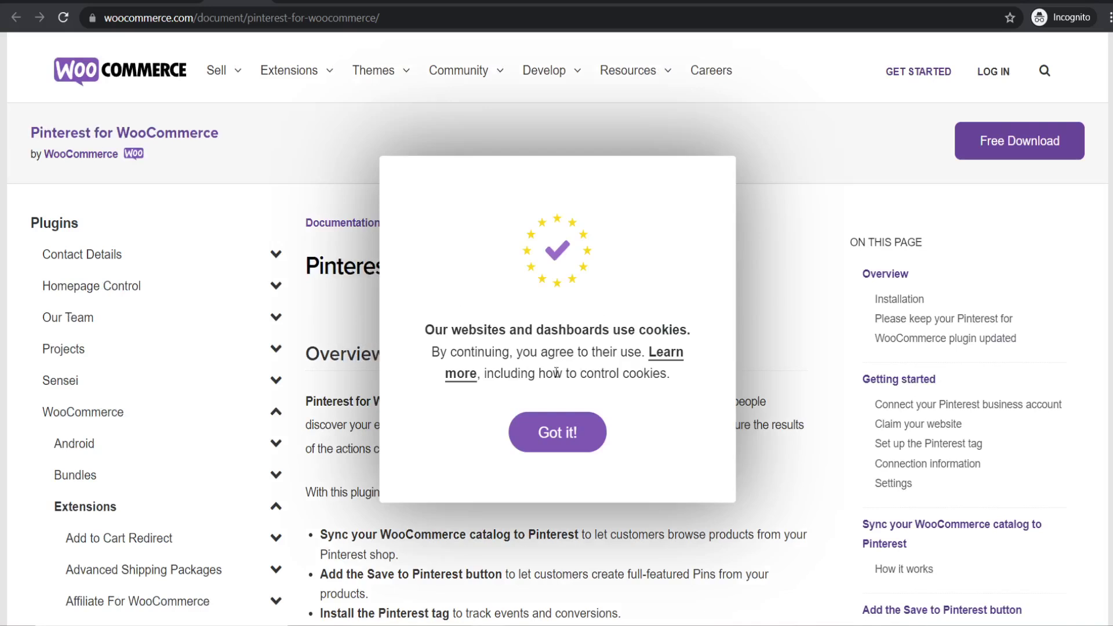
# - Accept the cookie notice and add the free Pinterest for WooCommerce extension to the WooCommerce.com cart
pyautogui.click(579, 440)
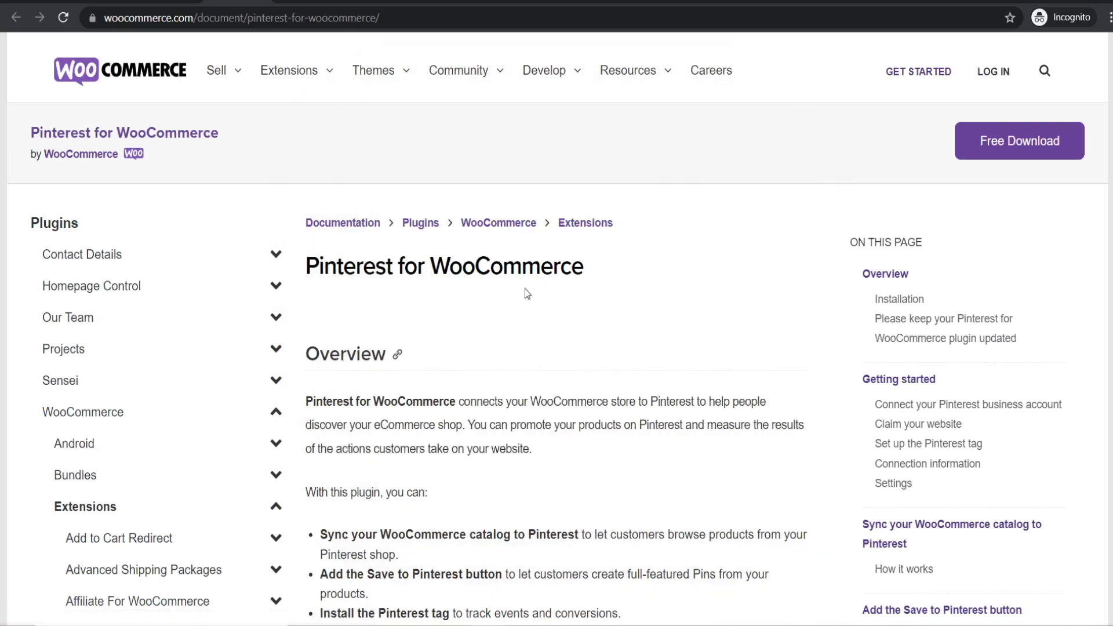
pyautogui.scroll(-3, 541, 318)
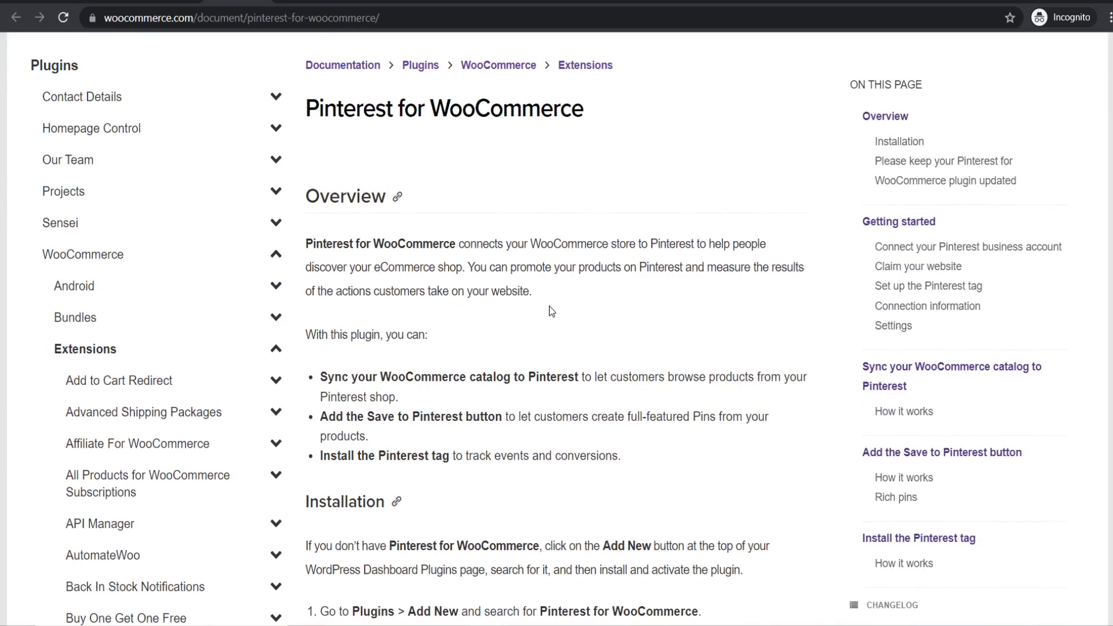
pyautogui.scroll(3, 551, 312)
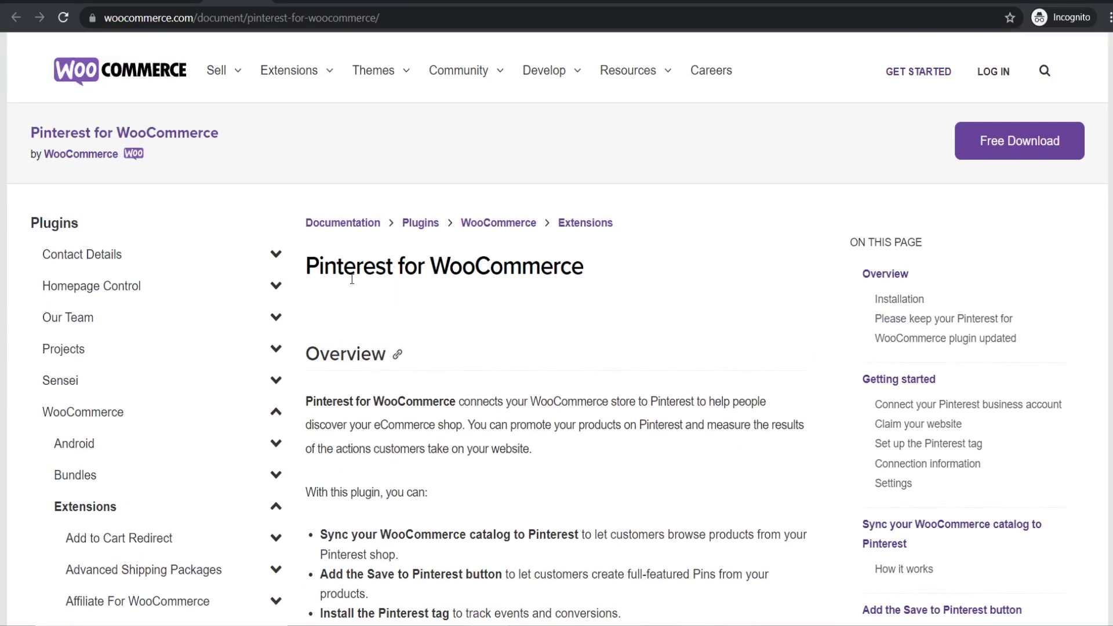
pyautogui.click(1059, 136)
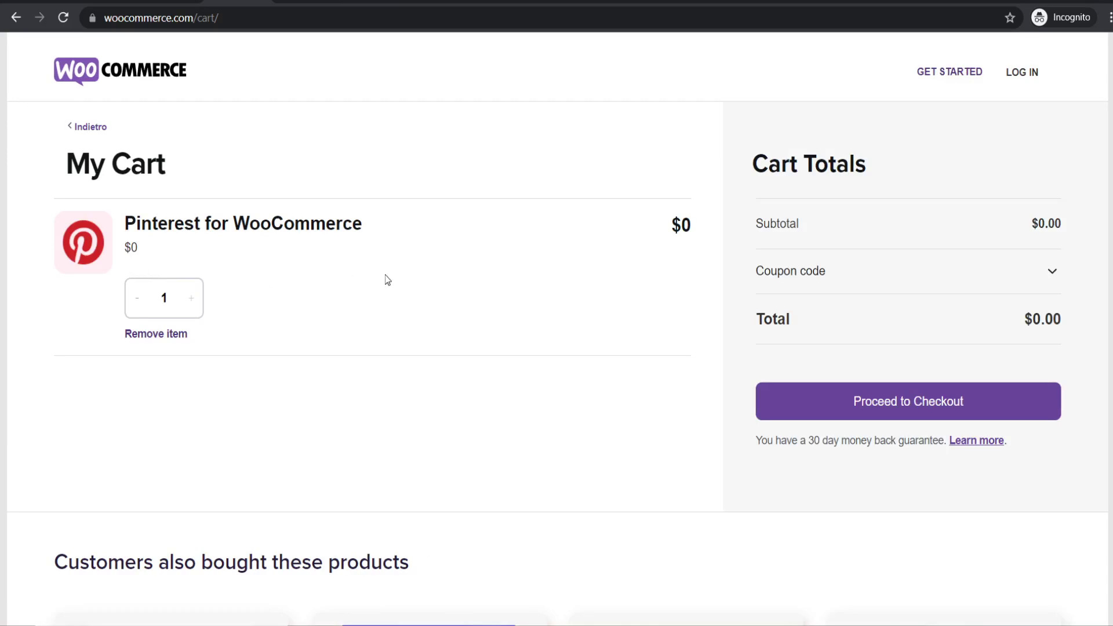
# - Proceed to checkout and create a new WordPress.com account with email, username and password
pyautogui.click(783, 405)
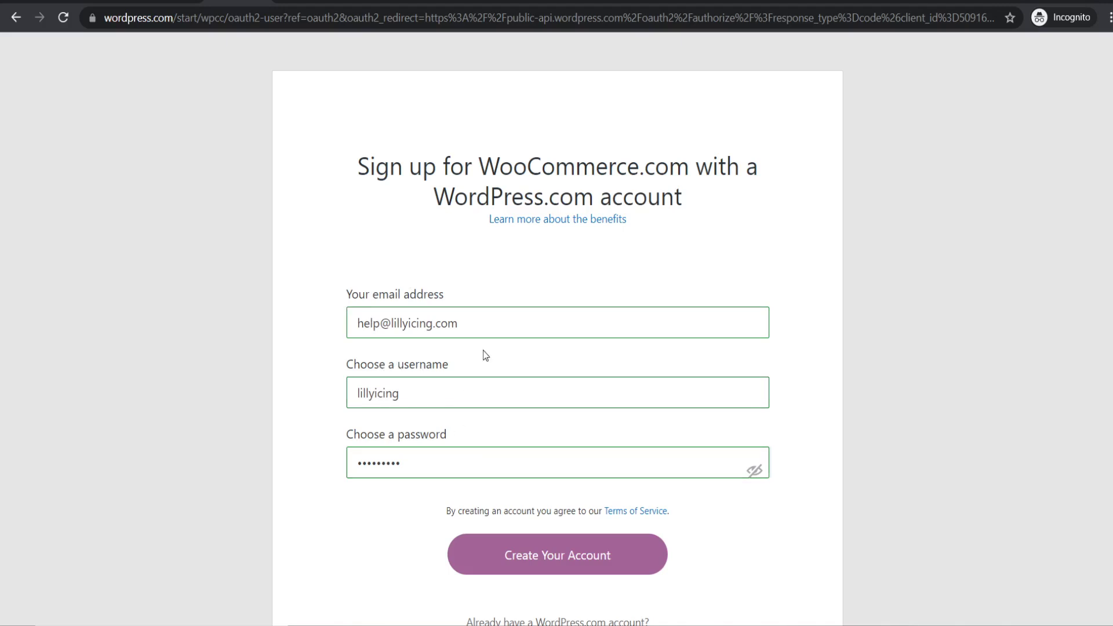
pyautogui.click(532, 555)
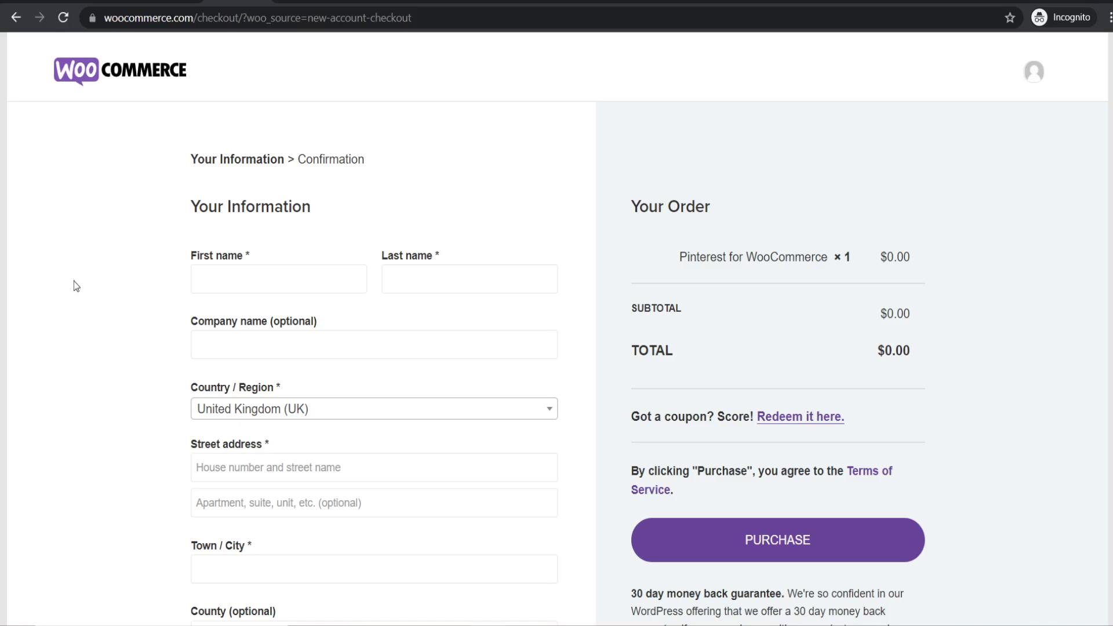
# - Place the $0.00 Pinterest for WooCommerce order, download its .zip, and return to the WordPress Plugins tab
pyautogui.scroll(-6, 145, 239)
pyautogui.scroll(6, 151, 238)
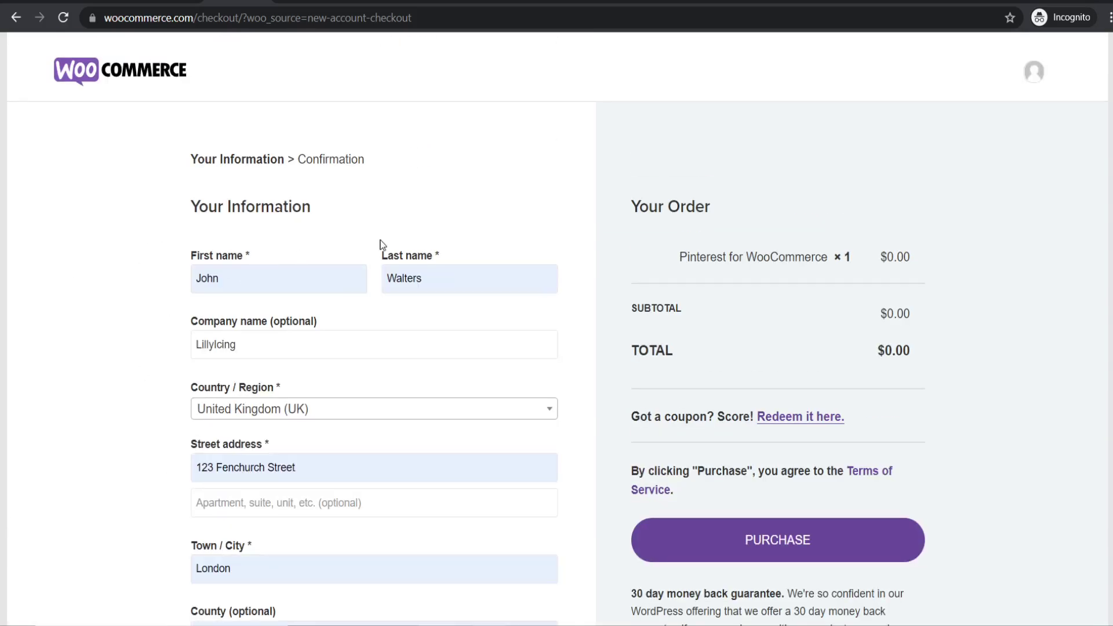
pyautogui.click(810, 550)
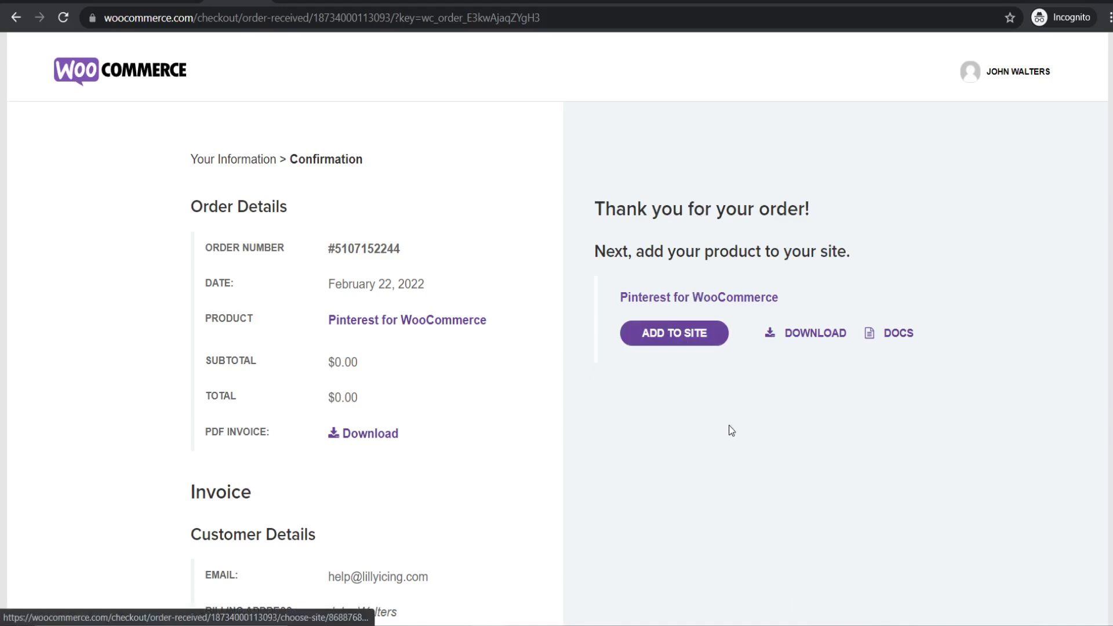
pyautogui.click(814, 340)
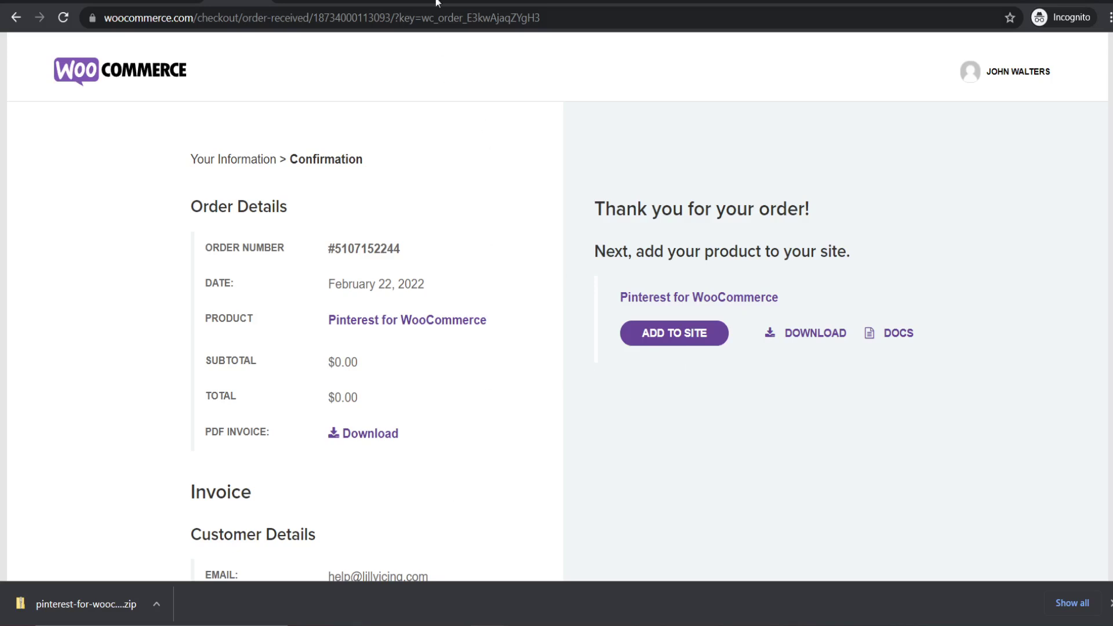
pyautogui.hotkey('ctrl', 'Tab')
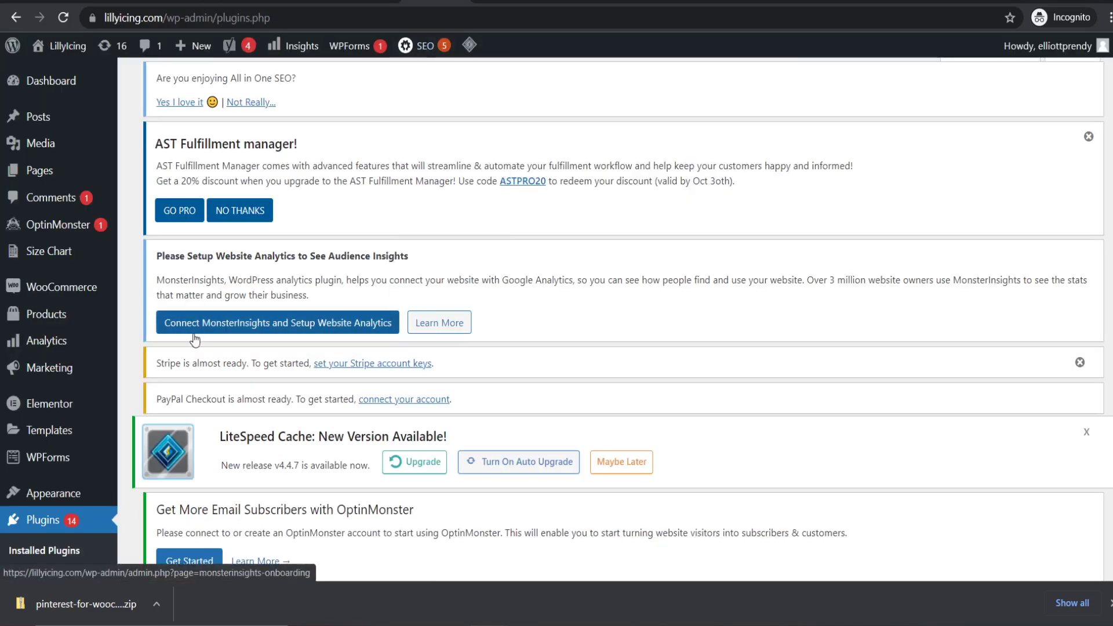
# - Upload pinterest-for-woocommerce.1.0.6 (1).zip through Plugins > Add New > Upload Plugin and install it
pyautogui.scroll(-1, 117, 474)
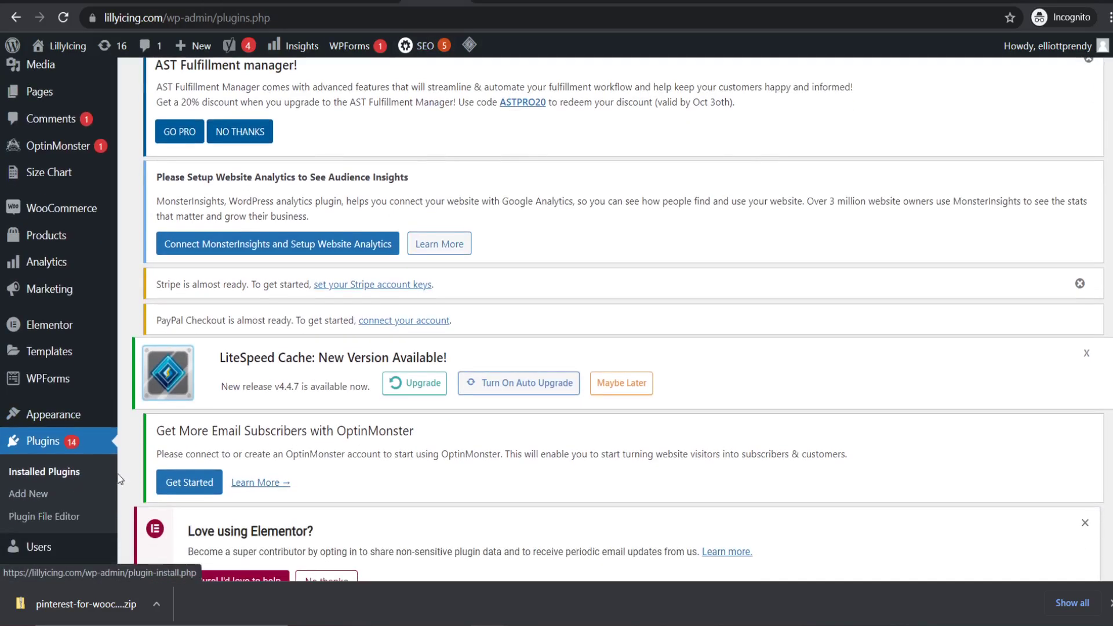
pyautogui.click(35, 497)
pyautogui.scroll(-8, 566, 154)
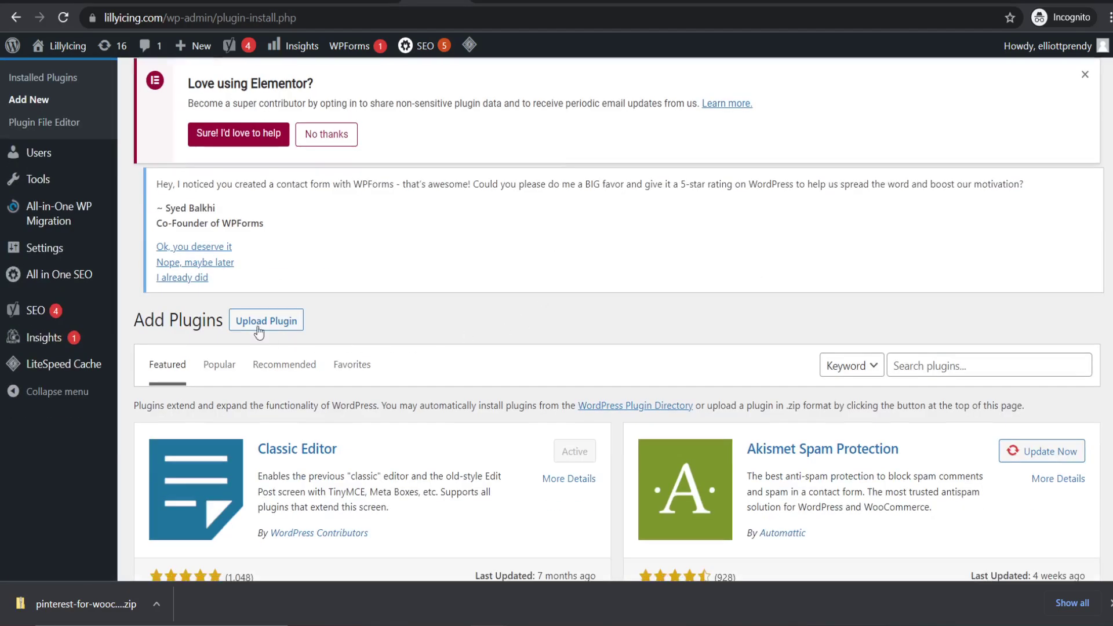
pyautogui.click(270, 322)
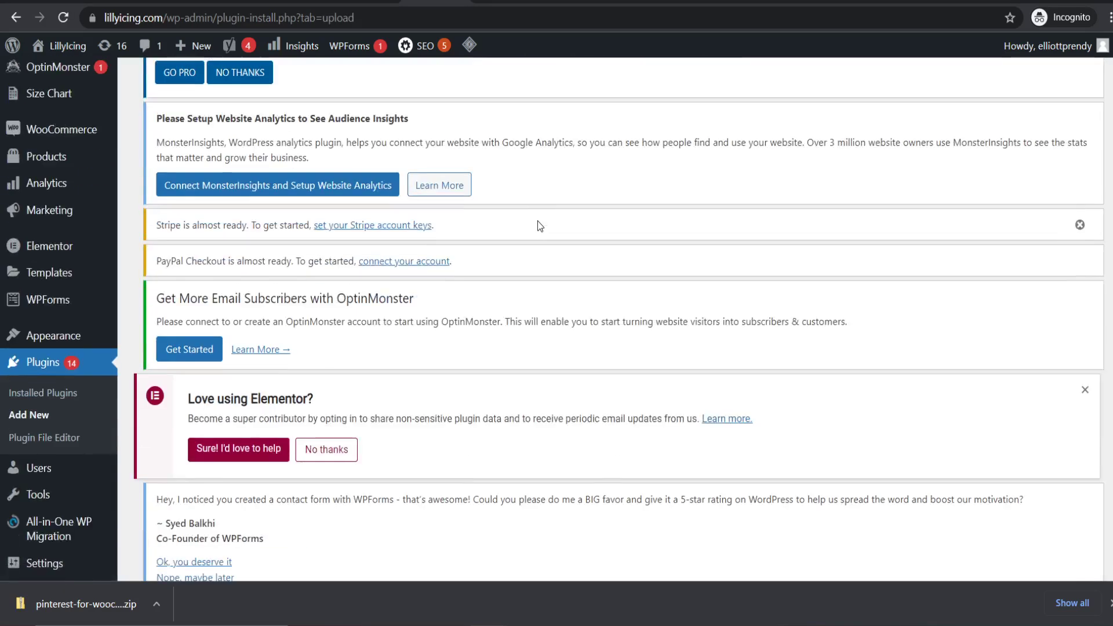
pyautogui.scroll(-8, 538, 221)
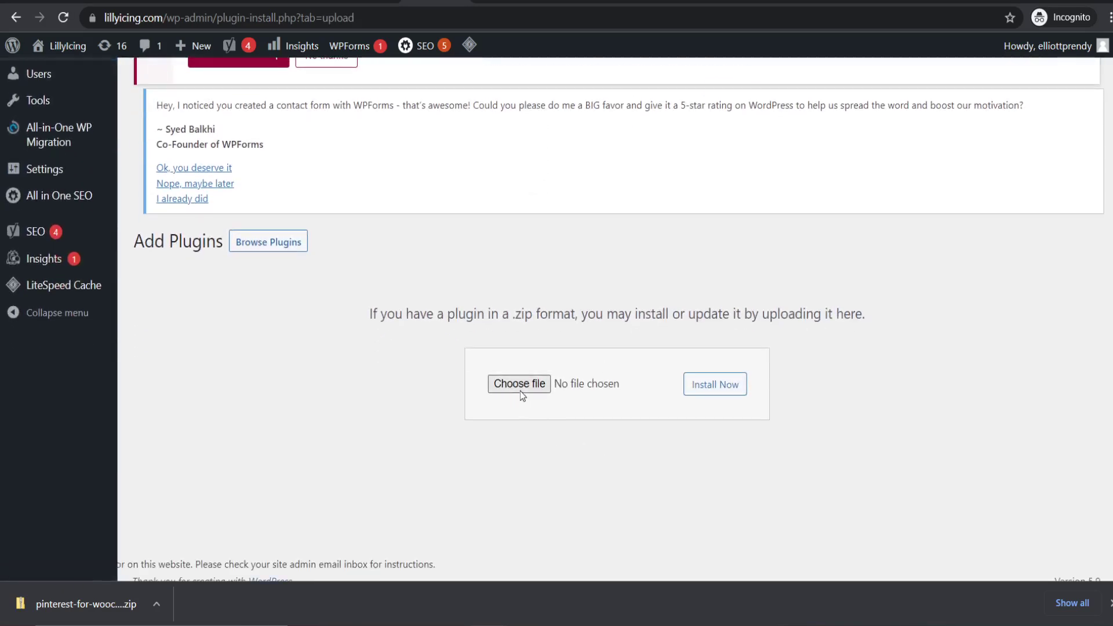
pyautogui.click(520, 385)
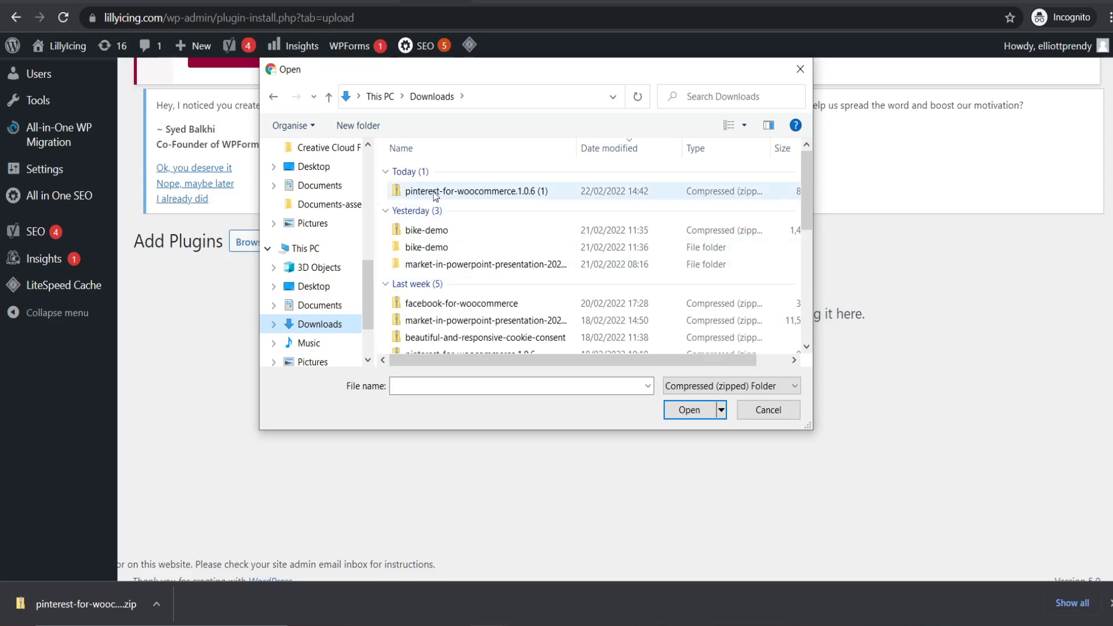
pyautogui.click(467, 192)
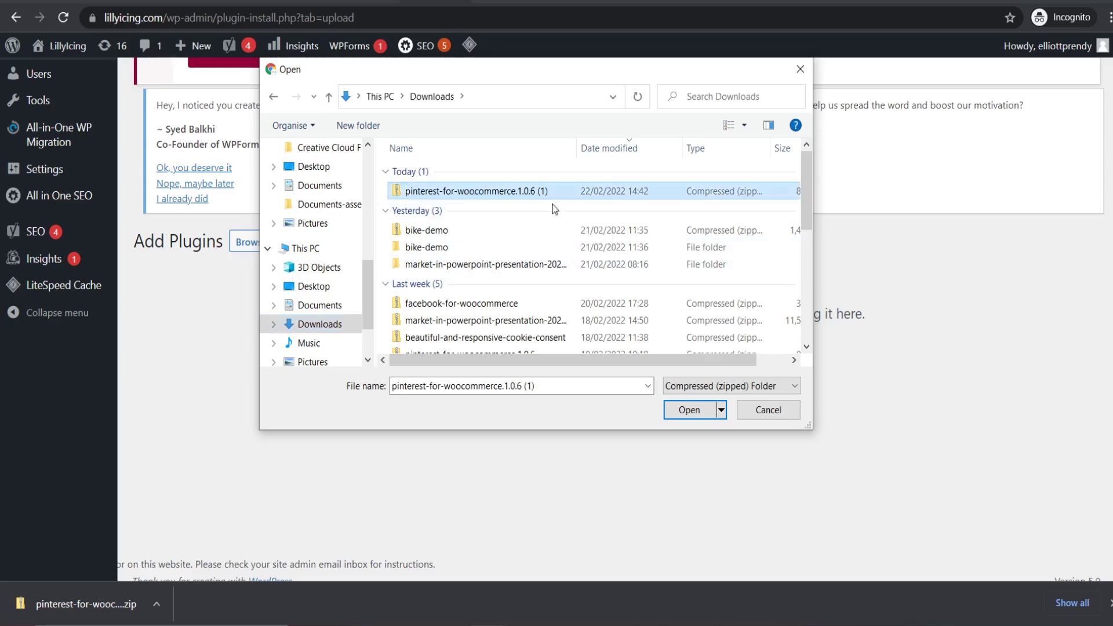
pyautogui.click(688, 411)
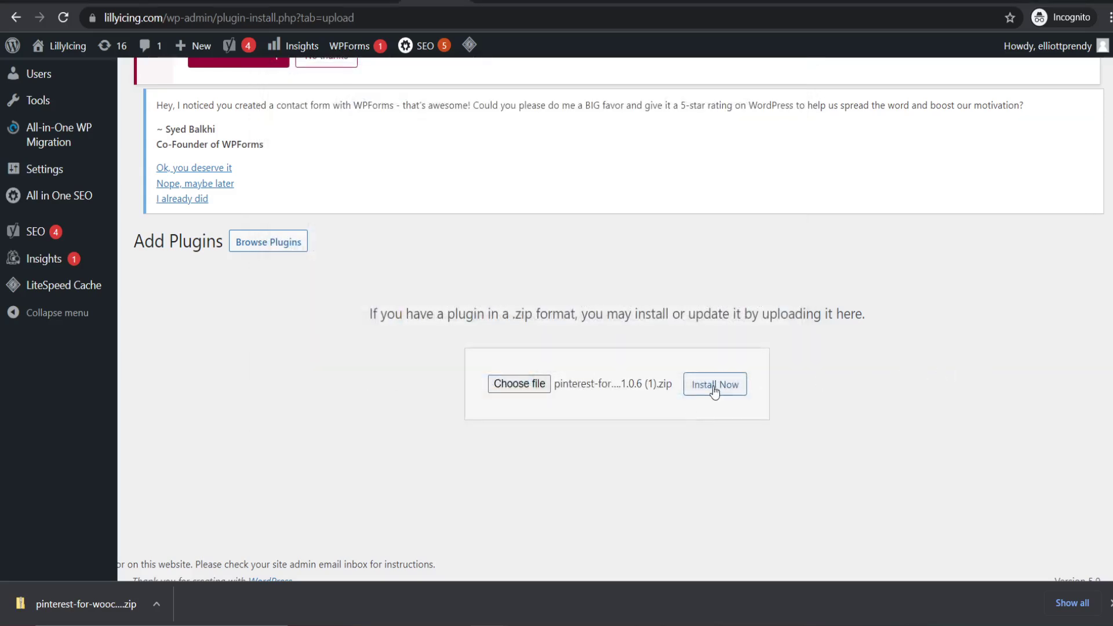
pyautogui.click(724, 389)
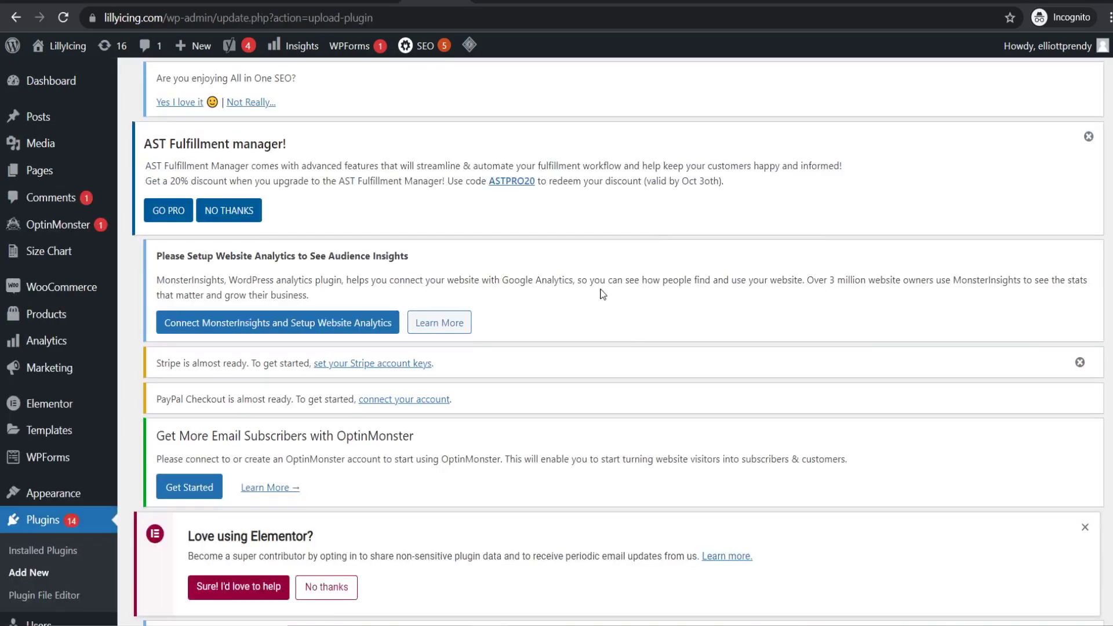
pyautogui.scroll(-7, 604, 278)
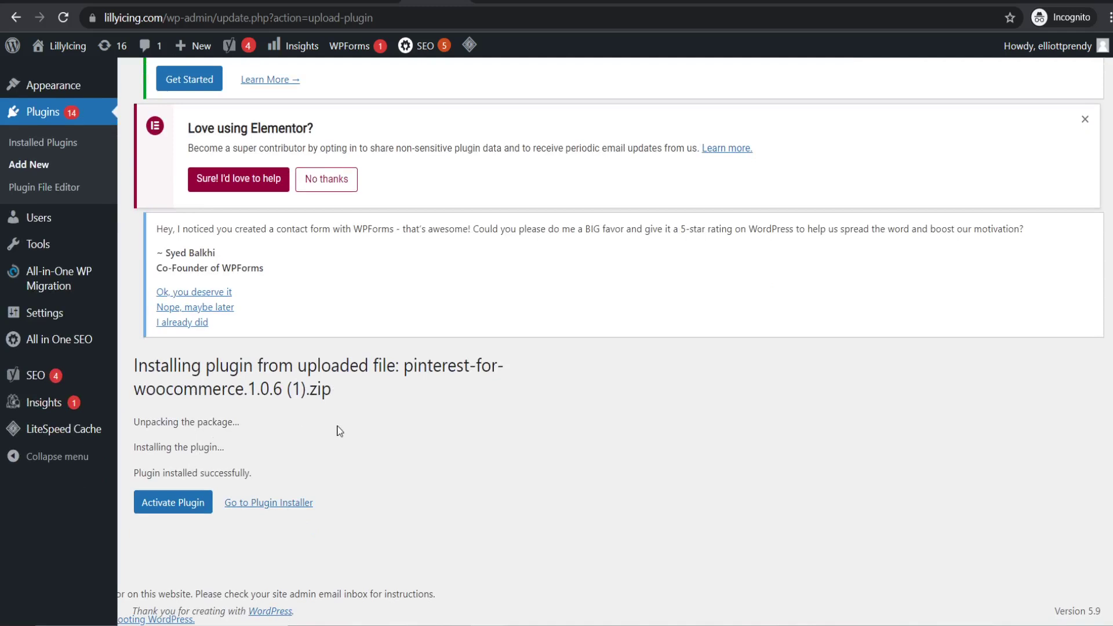
# - Activate the newly installed Pinterest for WooCommerce plugin
pyautogui.click(184, 510)
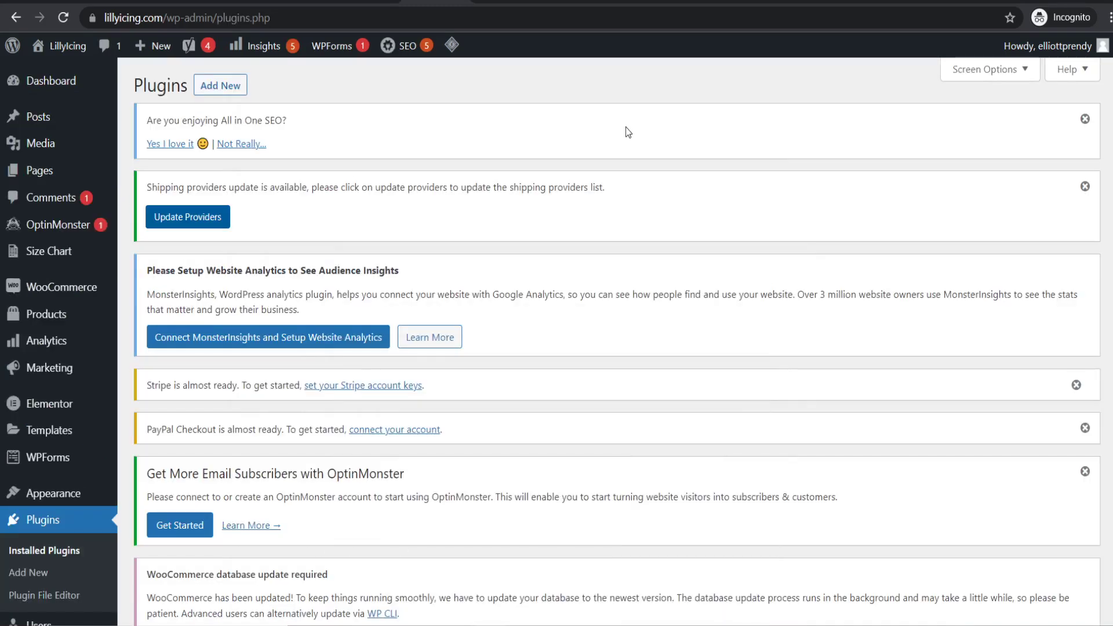
pyautogui.scroll(-20, 625, 127)
pyautogui.scroll(-3, 625, 127)
pyautogui.scroll(2, 625, 127)
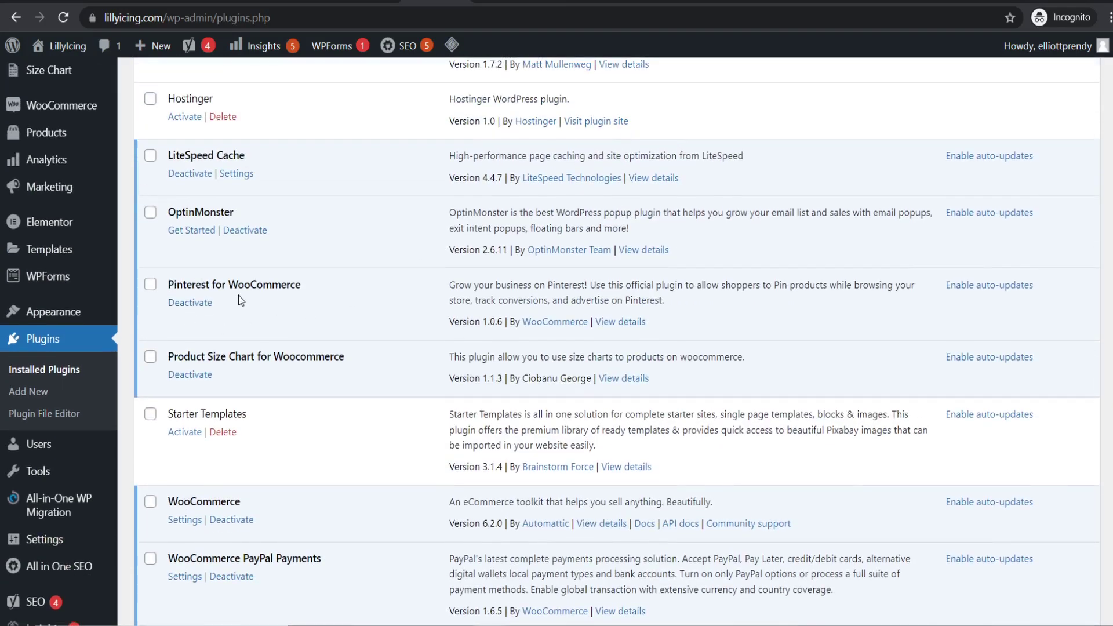
pyautogui.scroll(10, 240, 301)
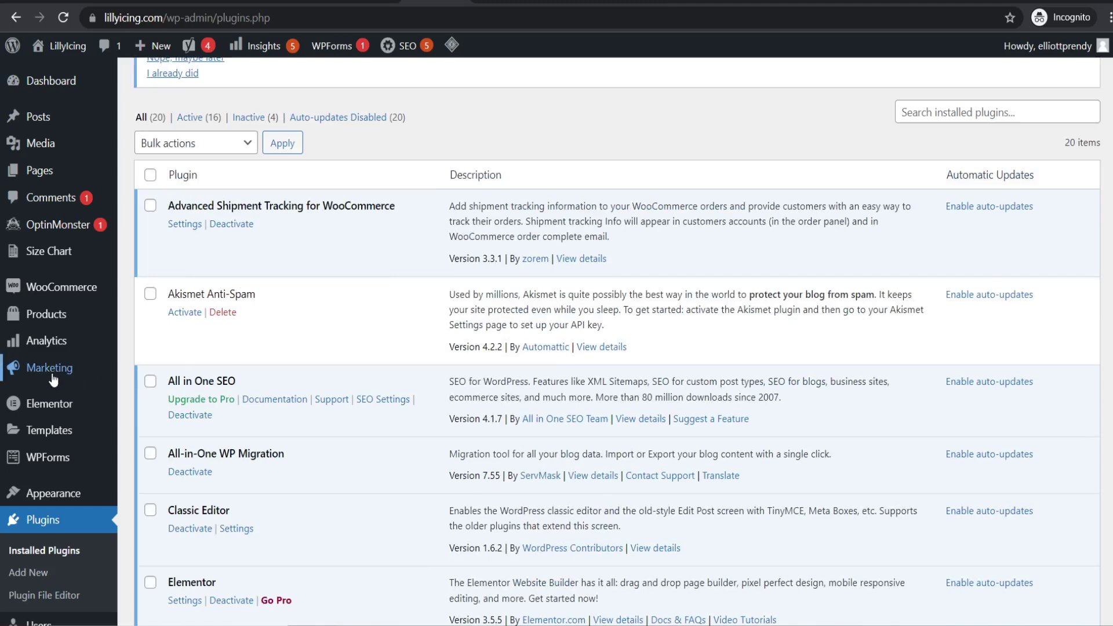
# - Open Marketing > Pinterest and start the setup wizard at the business-account step
pyautogui.moveTo(51, 379)
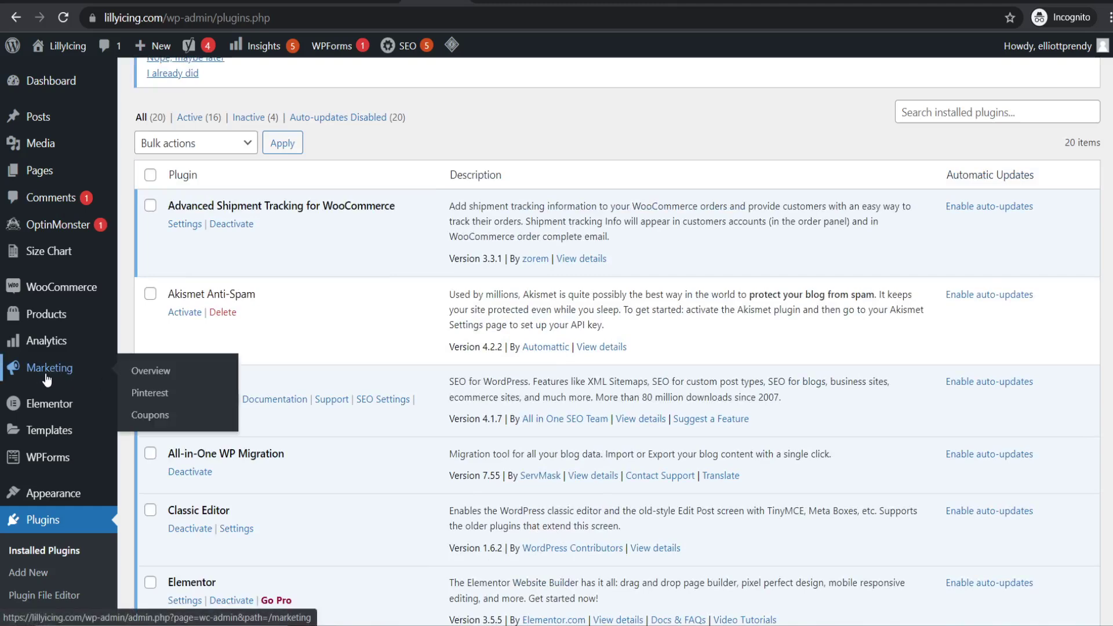
pyautogui.click(152, 393)
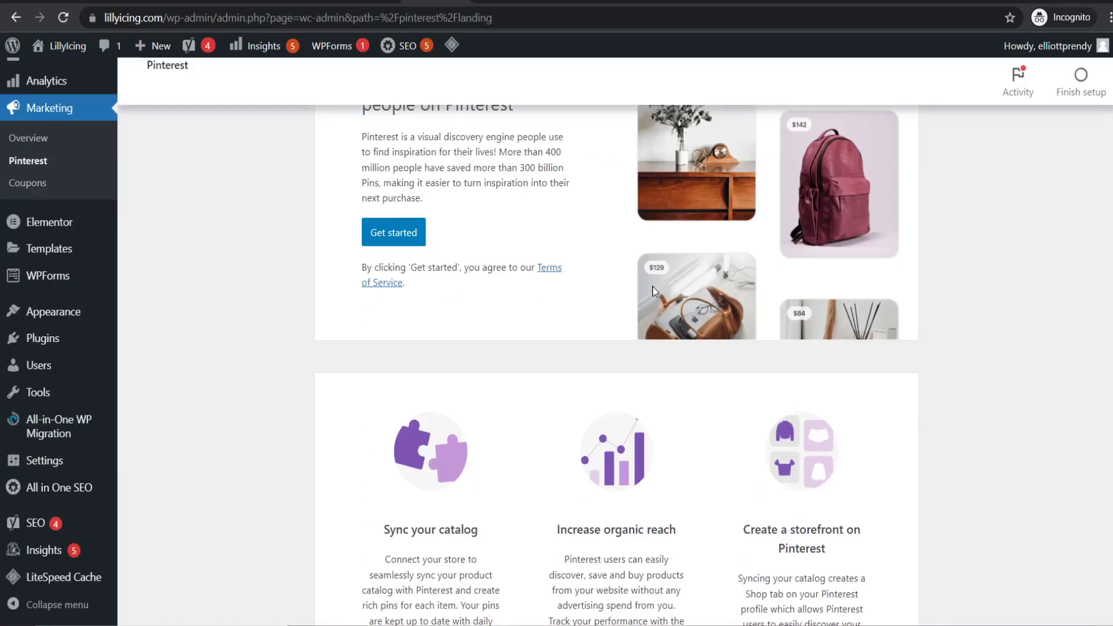
pyautogui.scroll(1, 653, 290)
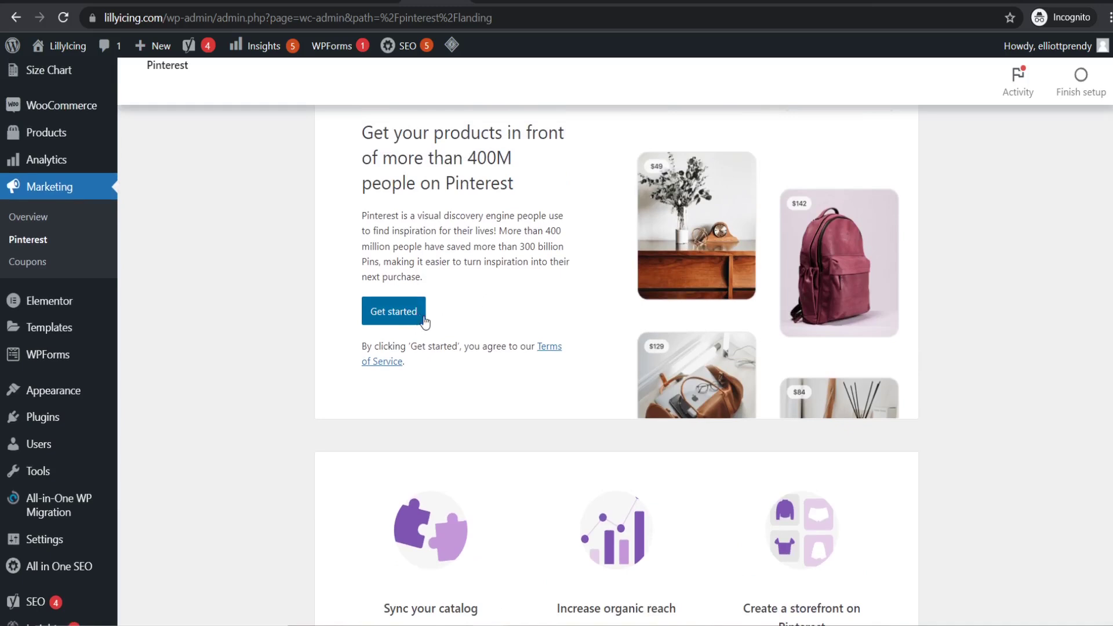
pyautogui.click(394, 313)
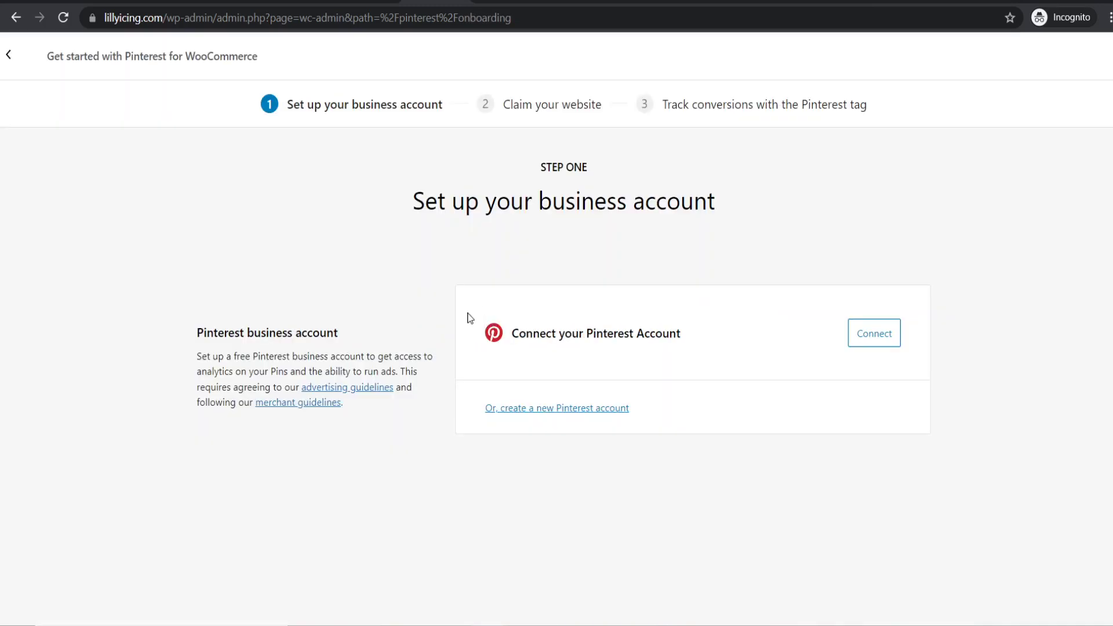
# - Connect the Pinterest business account, grant it access, and redirect back to the LillyIcing site
pyautogui.click(881, 341)
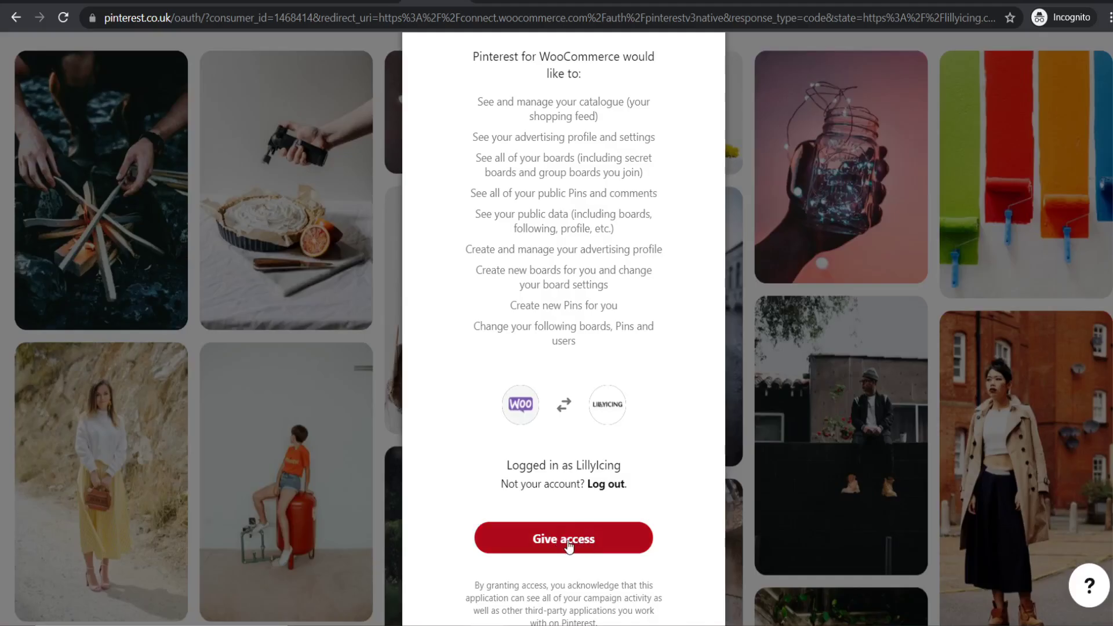
pyautogui.click(568, 544)
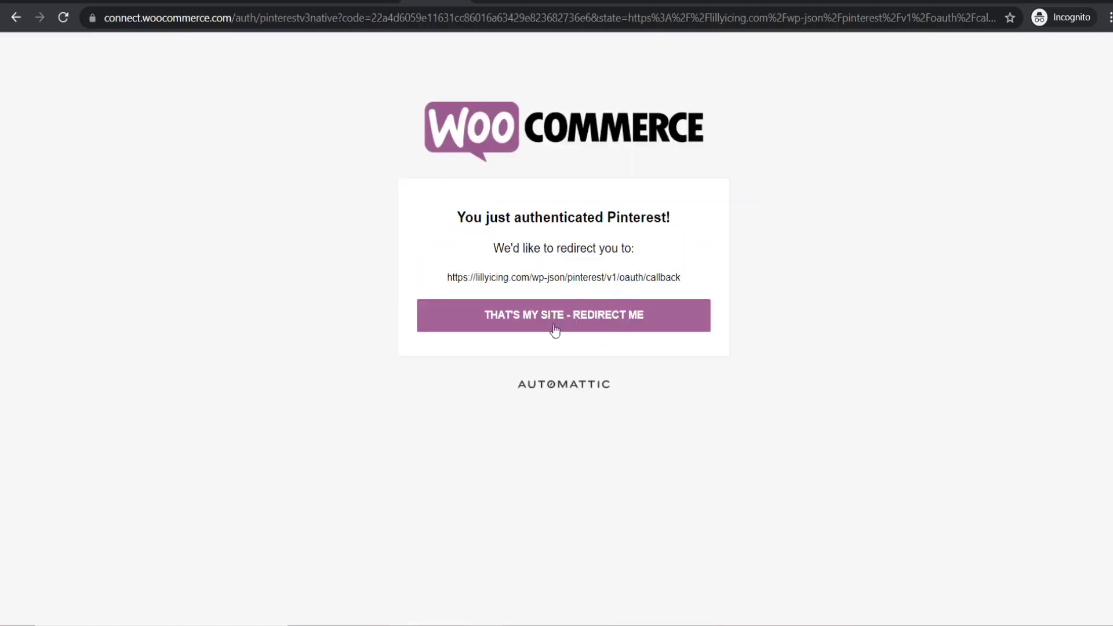
pyautogui.click(523, 319)
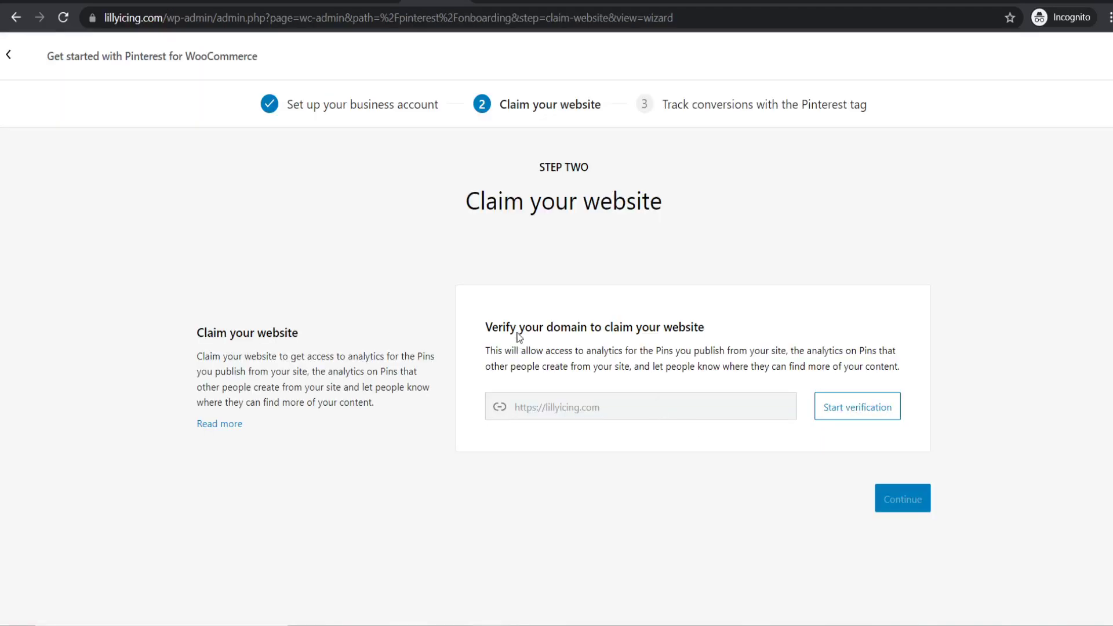
# - Verify the lillyicing.com domain and complete setup with the LillyIcing advertiser and Pinterest tag
pyautogui.click(846, 407)
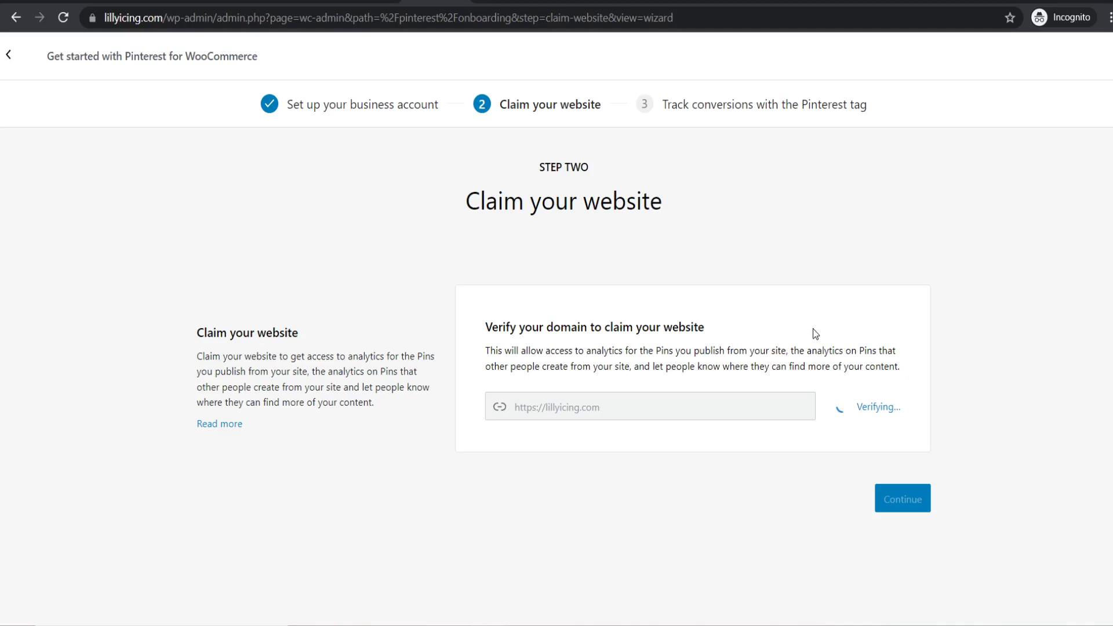
pyautogui.click(900, 499)
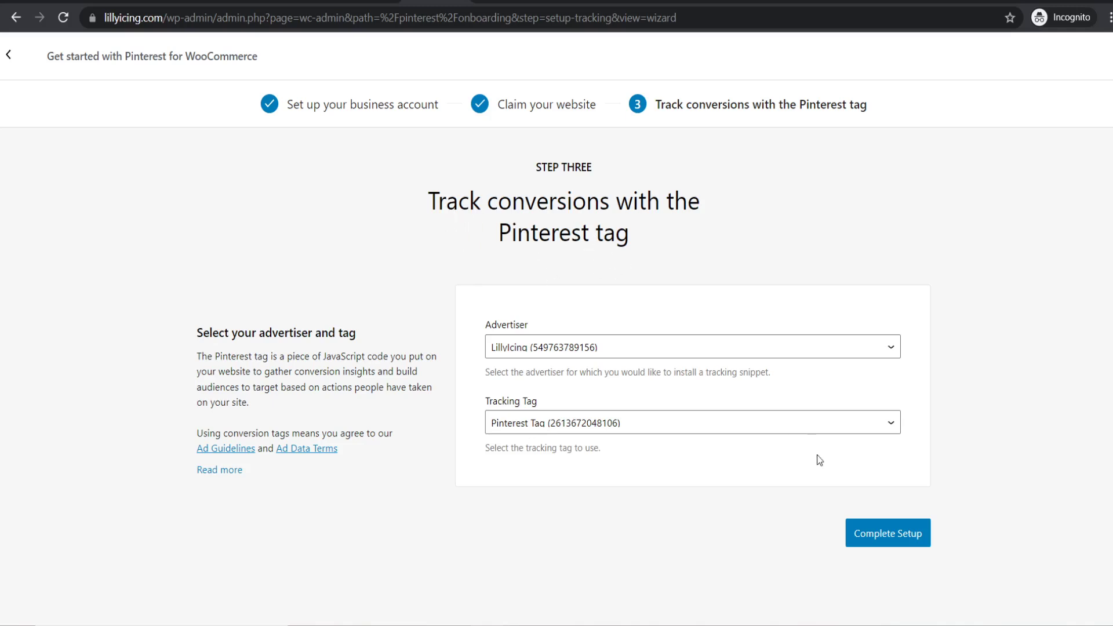
pyautogui.click(875, 525)
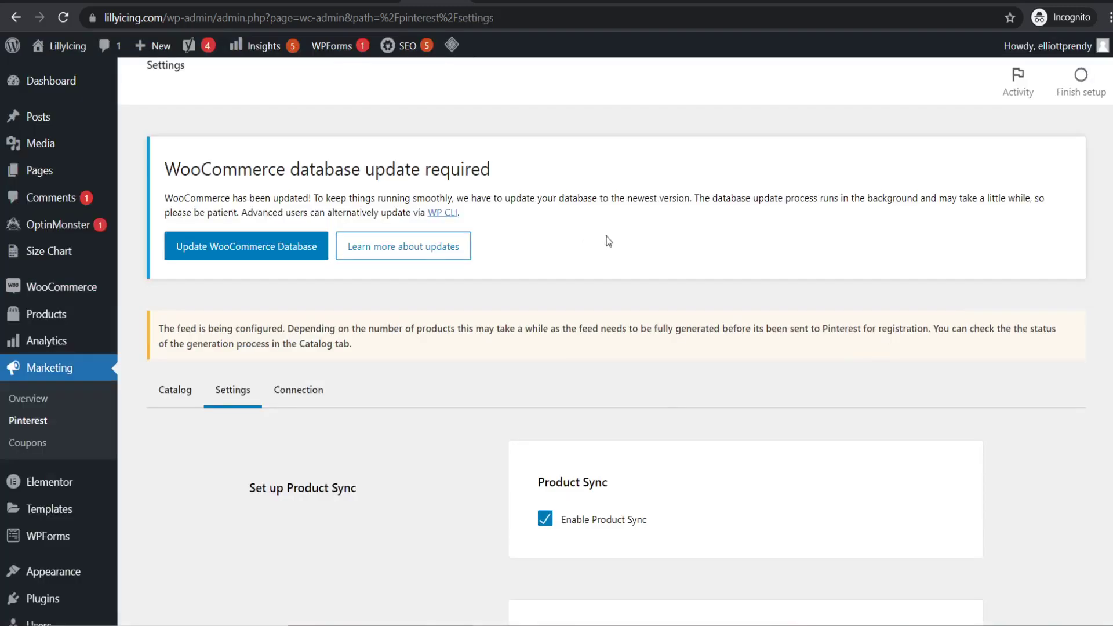
# - Scroll through the Pinterest Settings tab to review its options
pyautogui.scroll(-3, 640, 255)
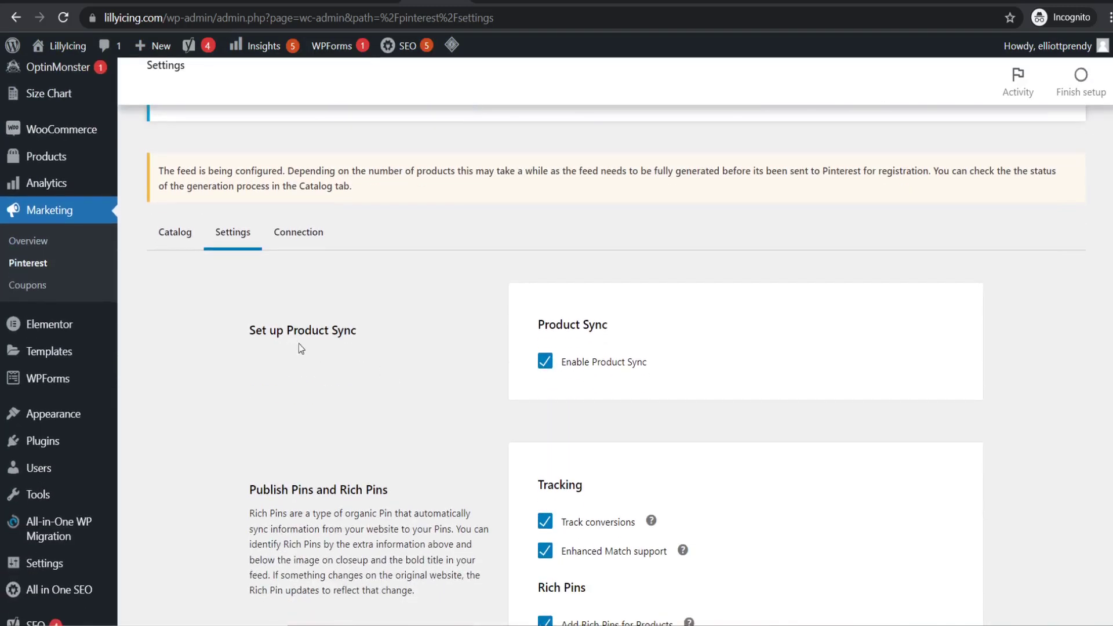
pyautogui.scroll(-2, 536, 416)
pyautogui.scroll(-6, 475, 360)
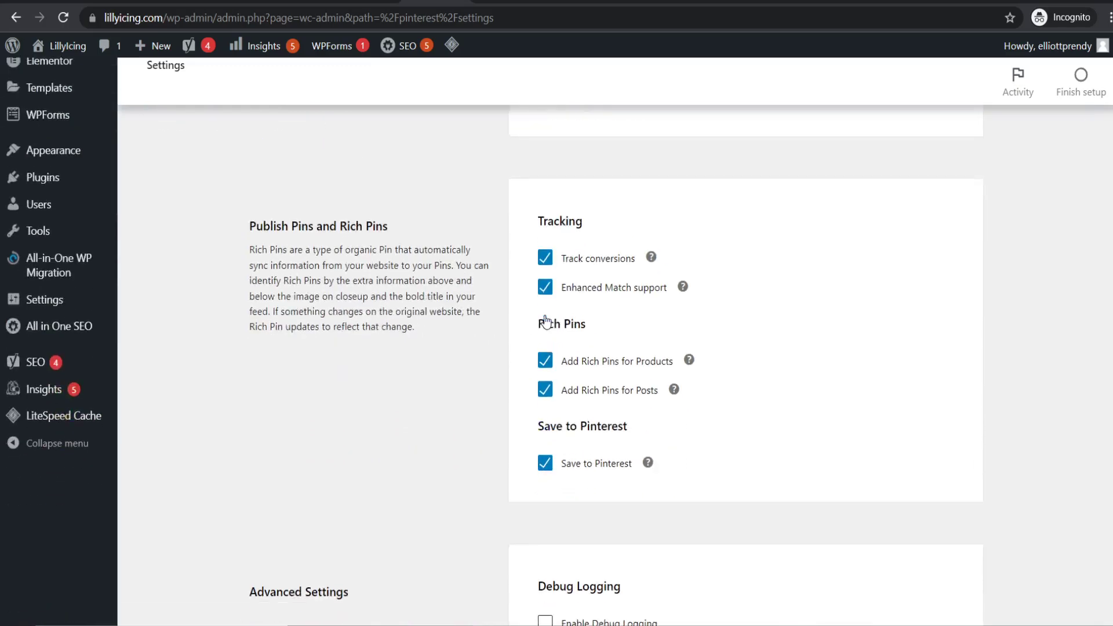
pyautogui.scroll(10, 486, 343)
pyautogui.scroll(-8, 492, 342)
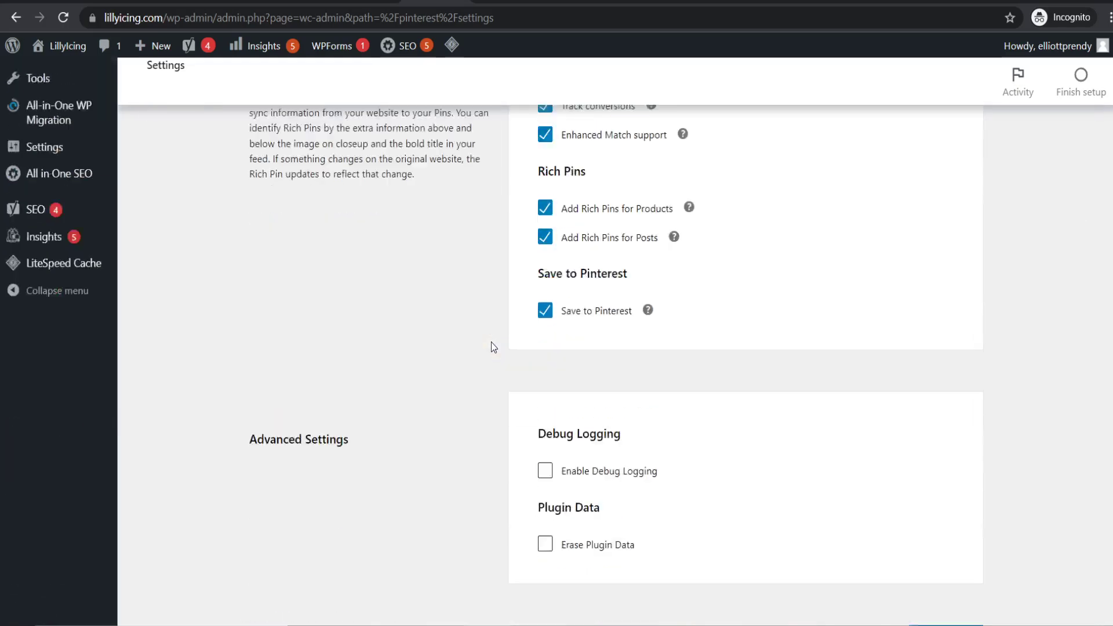
pyautogui.scroll(9, 492, 342)
# - Open the Connection tab to check the linked account, verified lillyicing.com domain and tracking tag
pyautogui.click(288, 398)
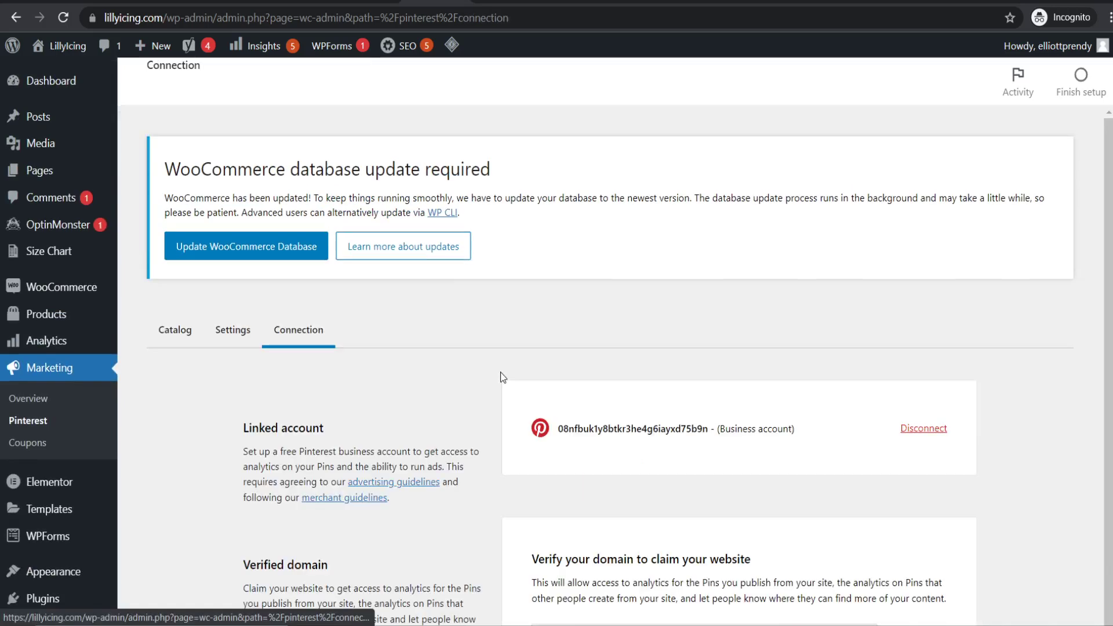
pyautogui.scroll(-1, 629, 325)
pyautogui.scroll(-2, 626, 333)
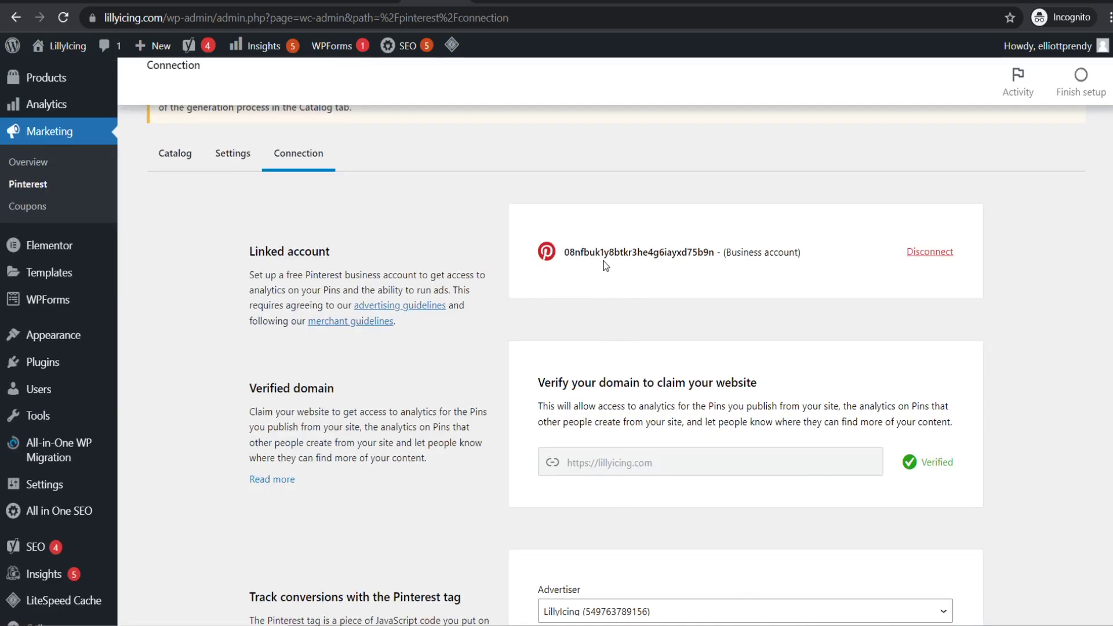
pyautogui.scroll(-1, 597, 267)
pyautogui.scroll(-2, 611, 313)
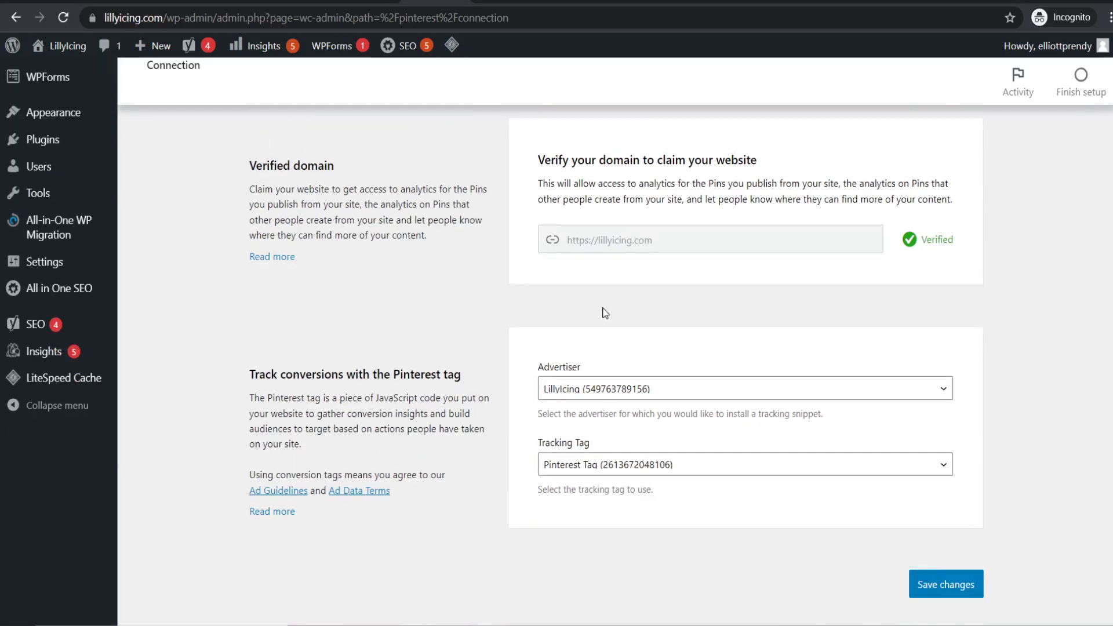
pyautogui.scroll(6, 556, 429)
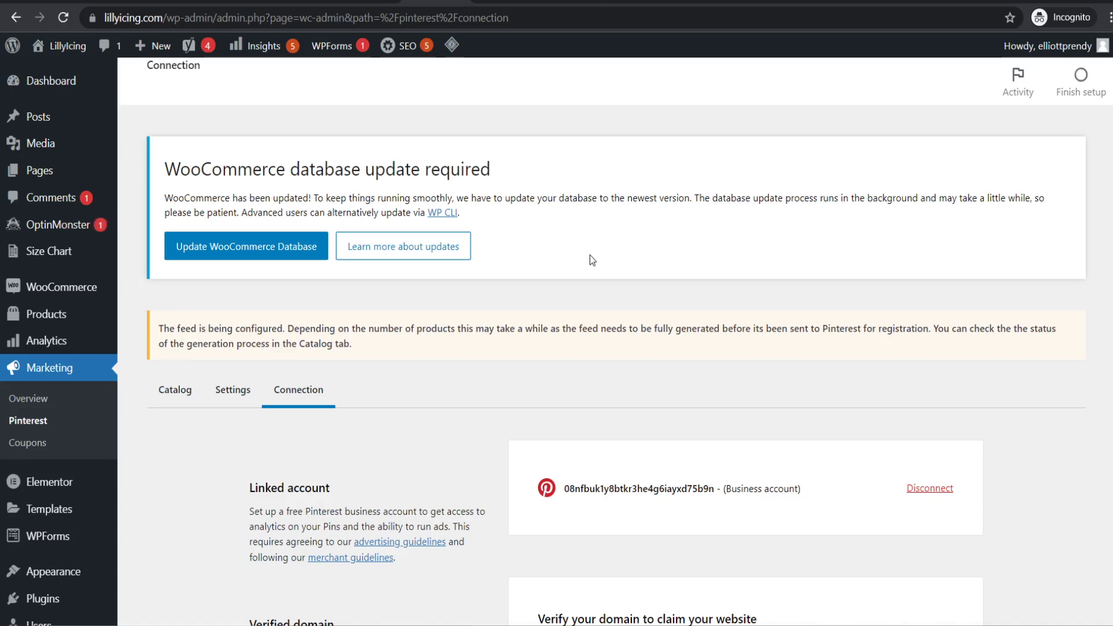
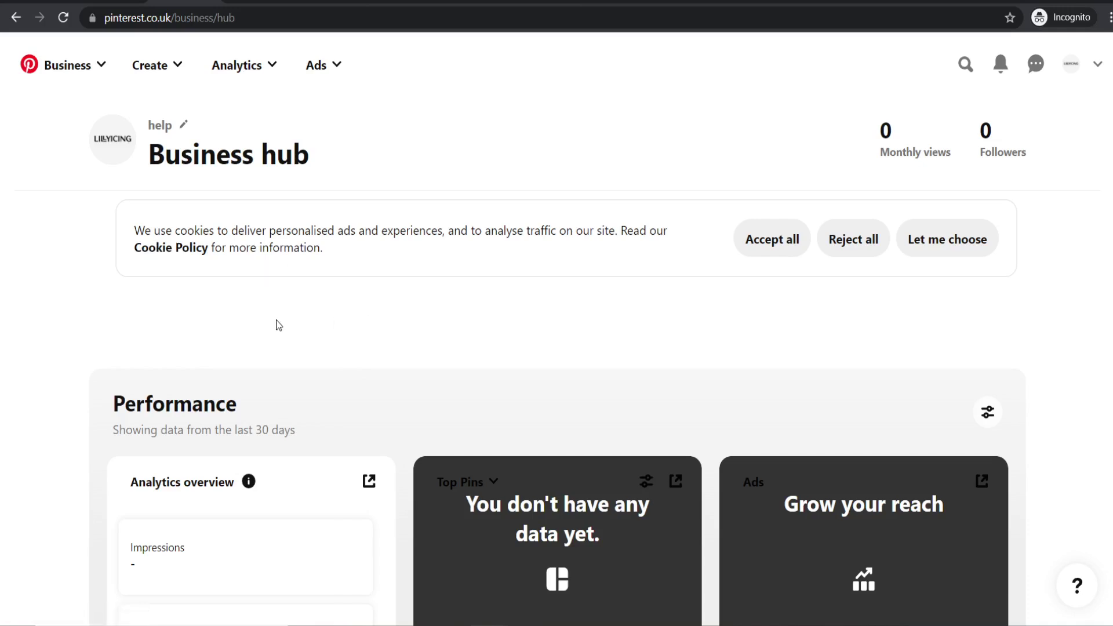
# - Accept the cookies and open the edit form for the LillyIcing business profile
pyautogui.click(773, 243)
pyautogui.click(1070, 73)
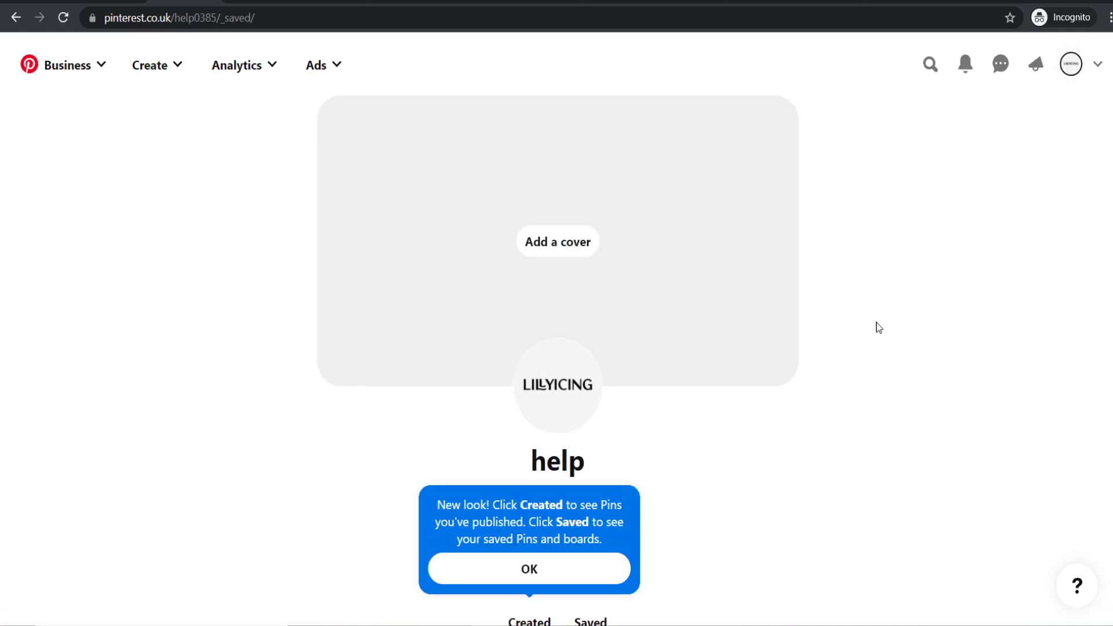
pyautogui.click(603, 568)
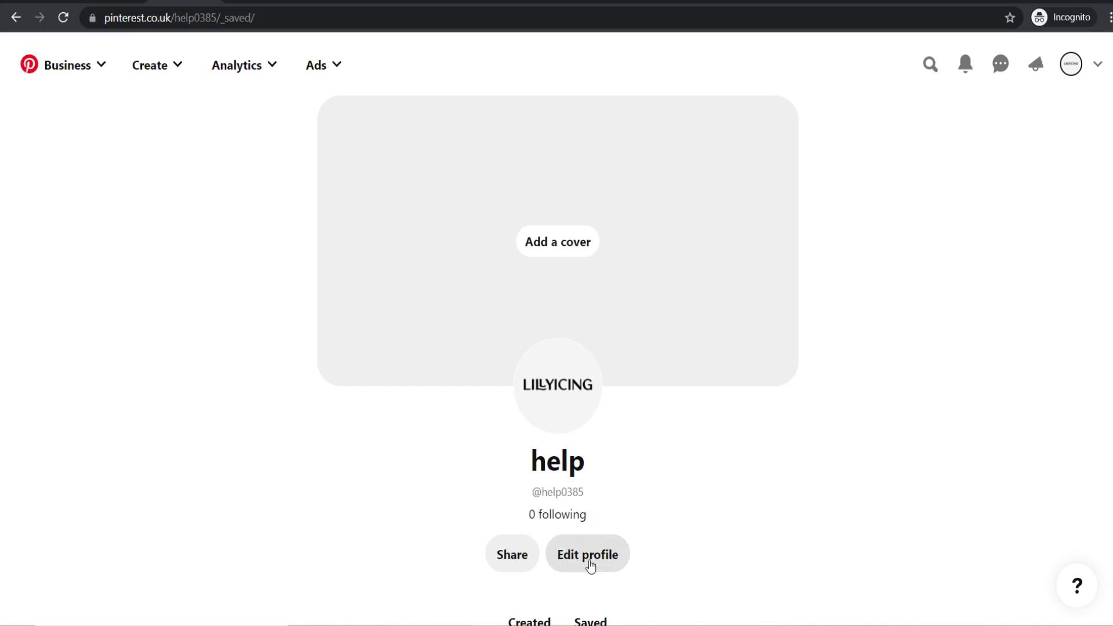
pyautogui.click(593, 563)
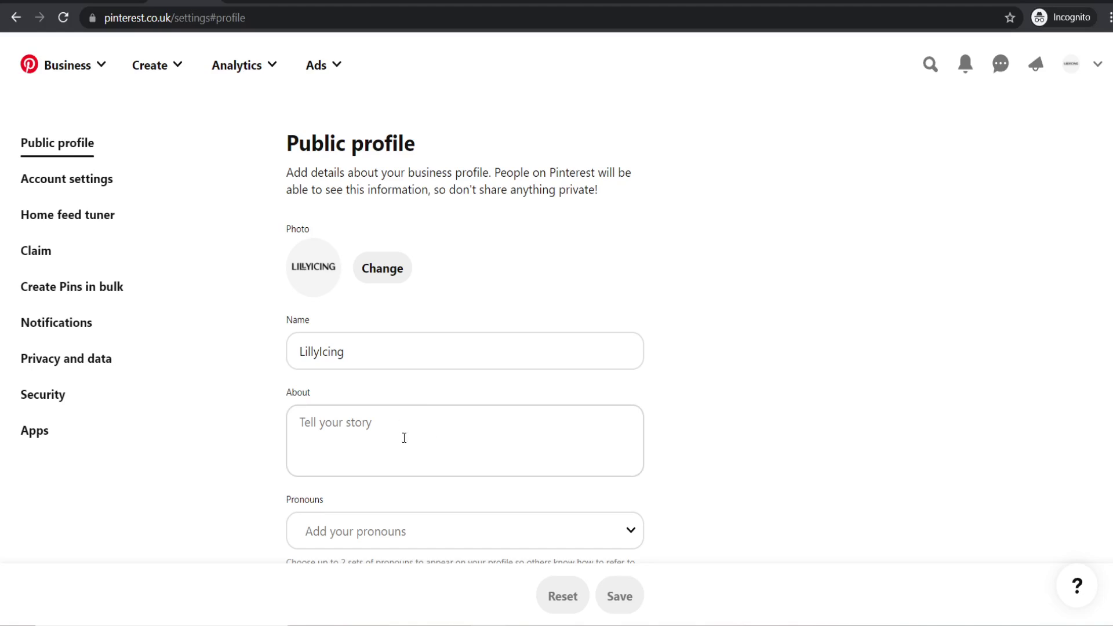
# - Paste the brand description beginning "We're LillyIcing" into the About field
pyautogui.click(350, 430)
pyautogui.hotkey('ctrl', 'v')
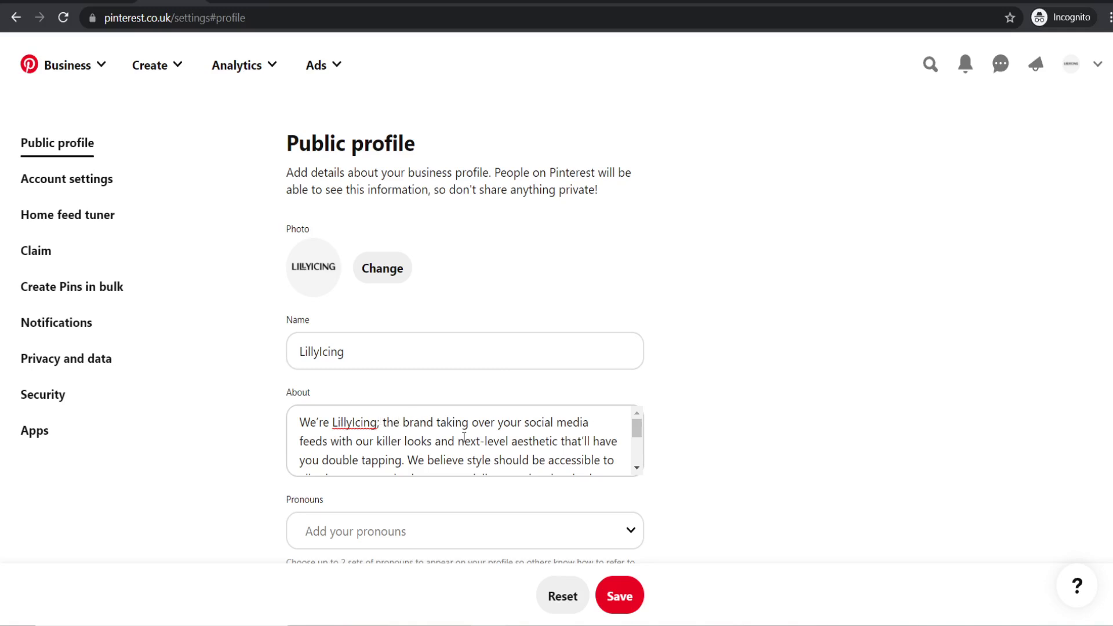
pyautogui.scroll(-3, 463, 438)
pyautogui.scroll(3, 464, 438)
pyautogui.scroll(-1, 776, 356)
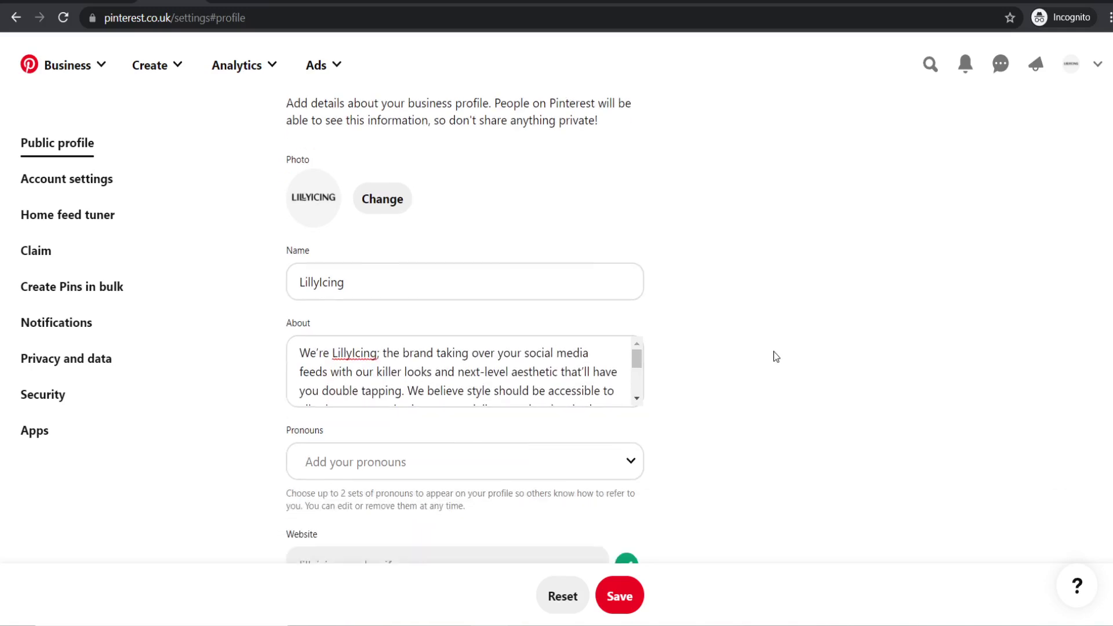
pyautogui.scroll(-5, 776, 356)
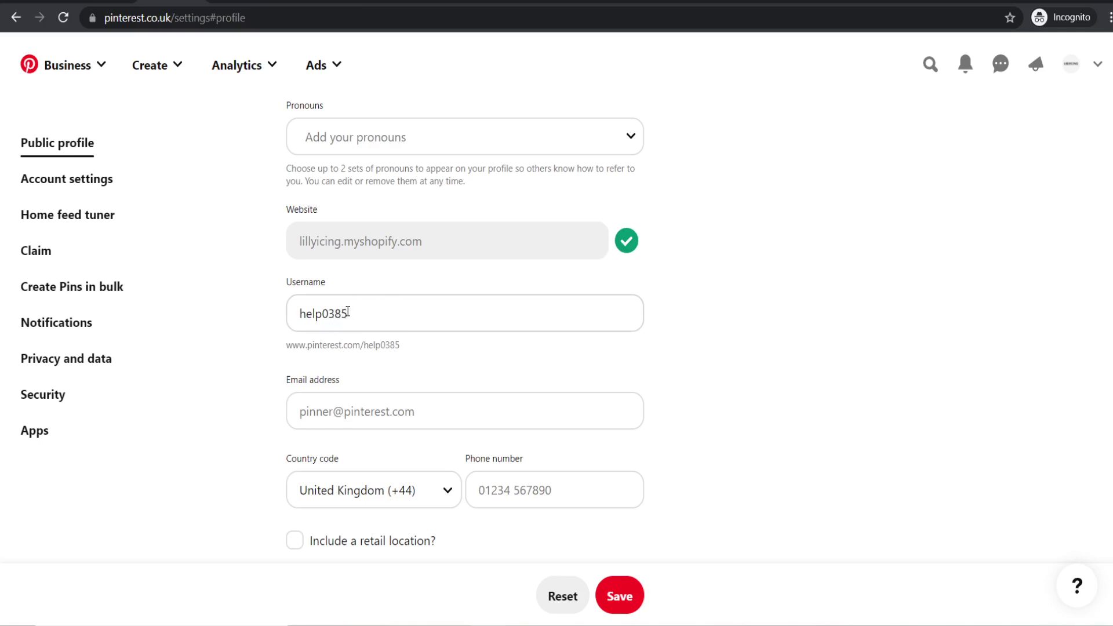
# - Replace the old username with LillyIcing
pyautogui.moveTo(295, 313); pyautogui.dragTo(206, 309)
pyautogui.click(455, 374)
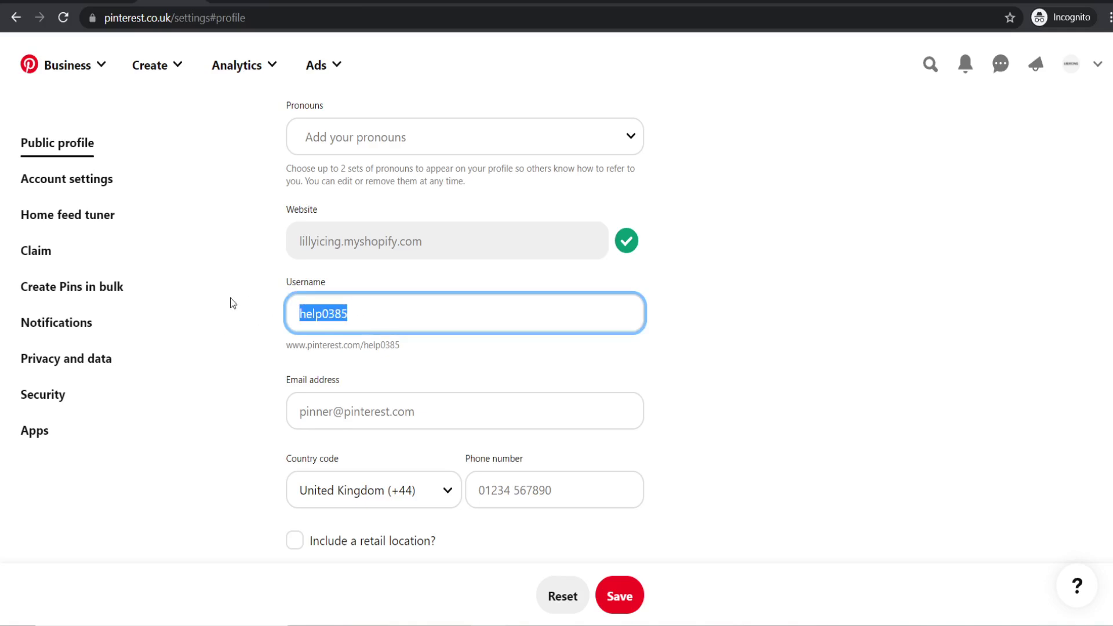
pyautogui.write('L')
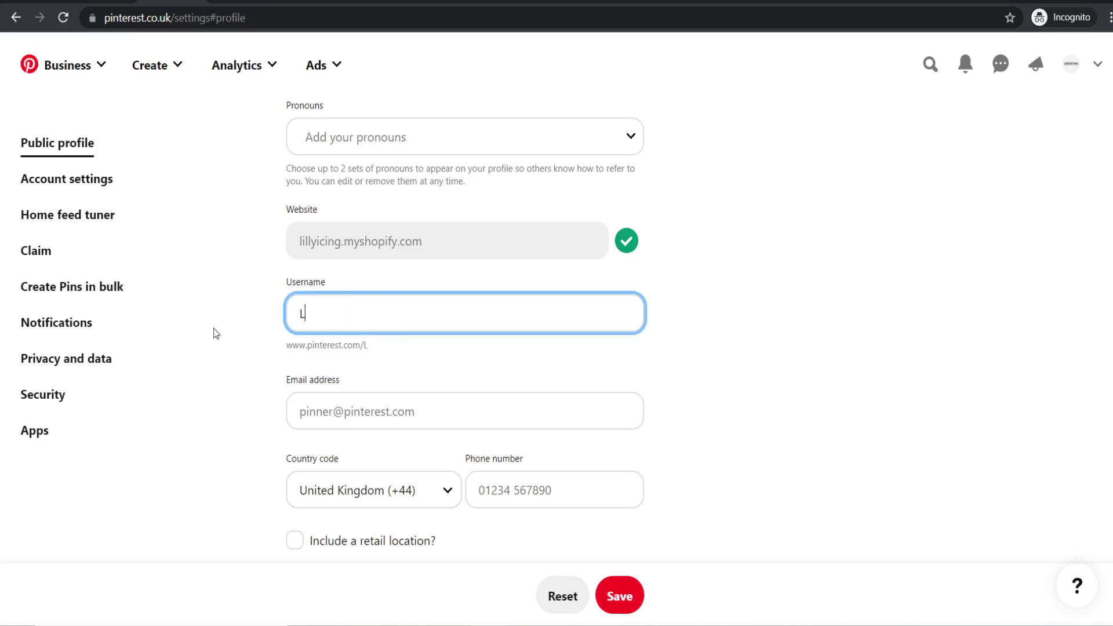
pyautogui.write('illyIcing')
pyautogui.click(214, 328)
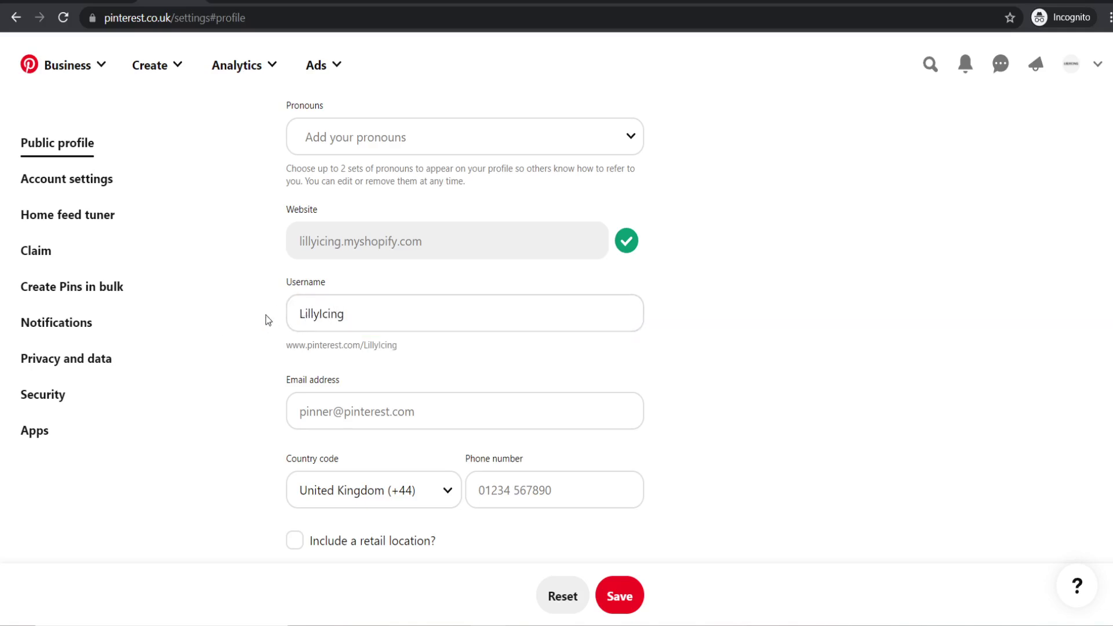
pyautogui.click(414, 306)
pyautogui.write('_')
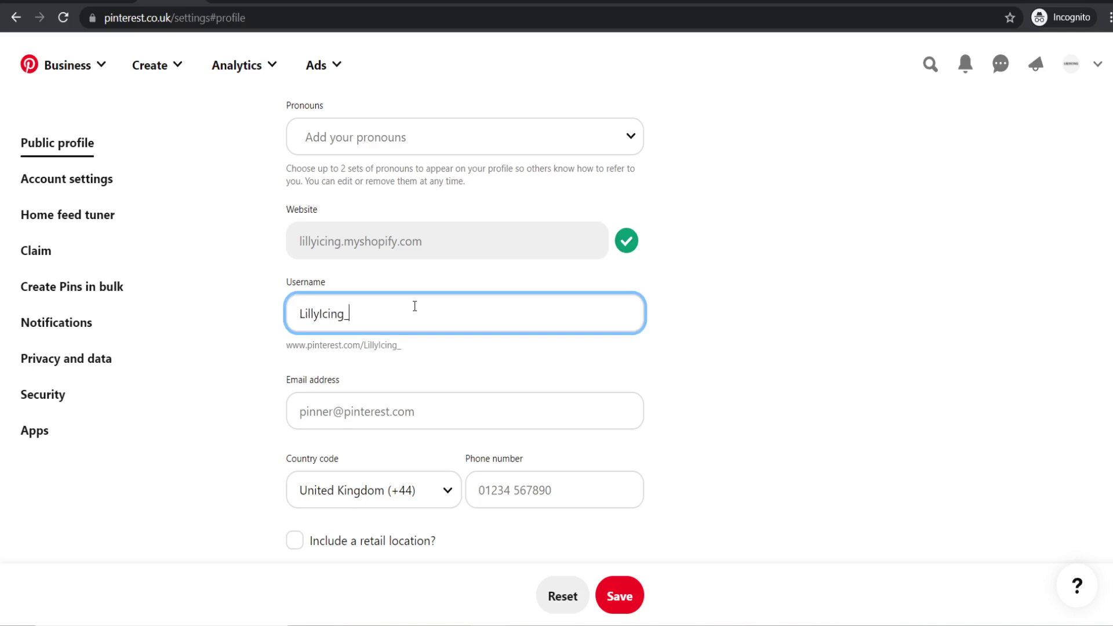
pyautogui.write('Official')
pyautogui.press('BackSpace')
pyautogui.press('BackSpace')
pyautogui.press('BackSpace')
pyautogui.press('BackSpace')
pyautogui.press('BackSpace')
pyautogui.press('BackSpace')
pyautogui.press('BackSpace')
pyautogui.press('BackSpace')
pyautogui.click(244, 375)
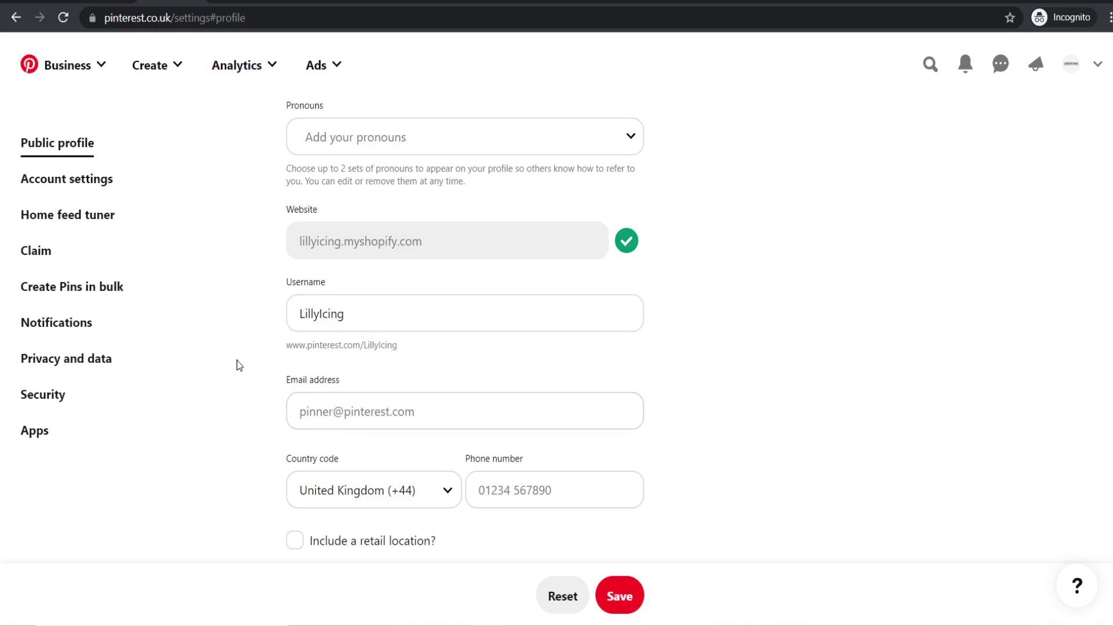
# - Enter the contact e-mail address and save the profile changes
pyautogui.click(388, 399)
pyautogui.click(284, 405)
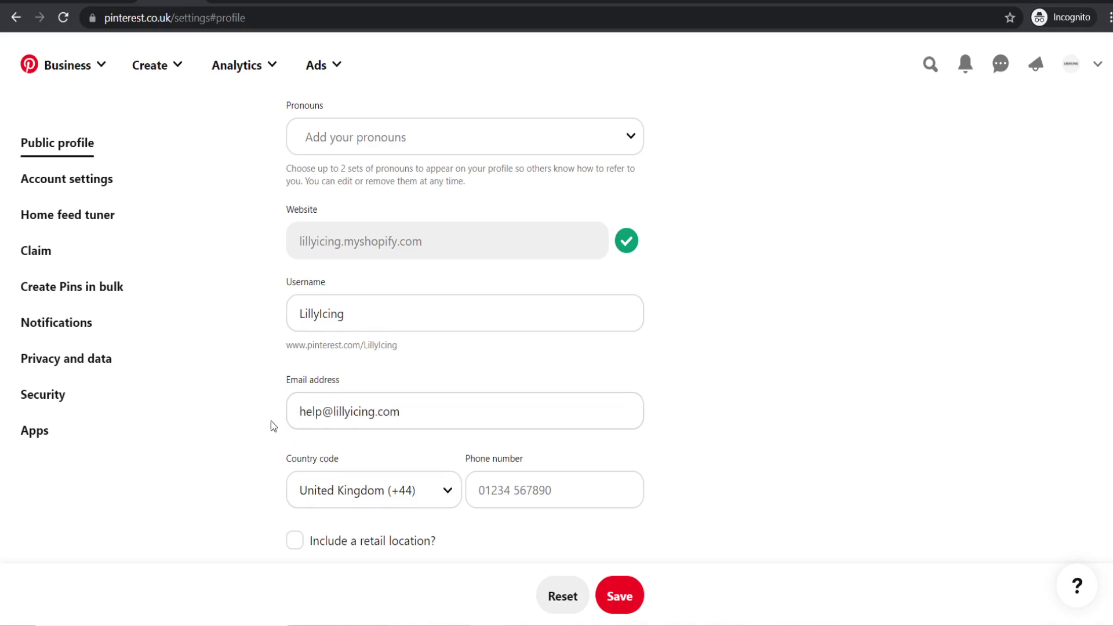
pyautogui.scroll(-1, 458, 385)
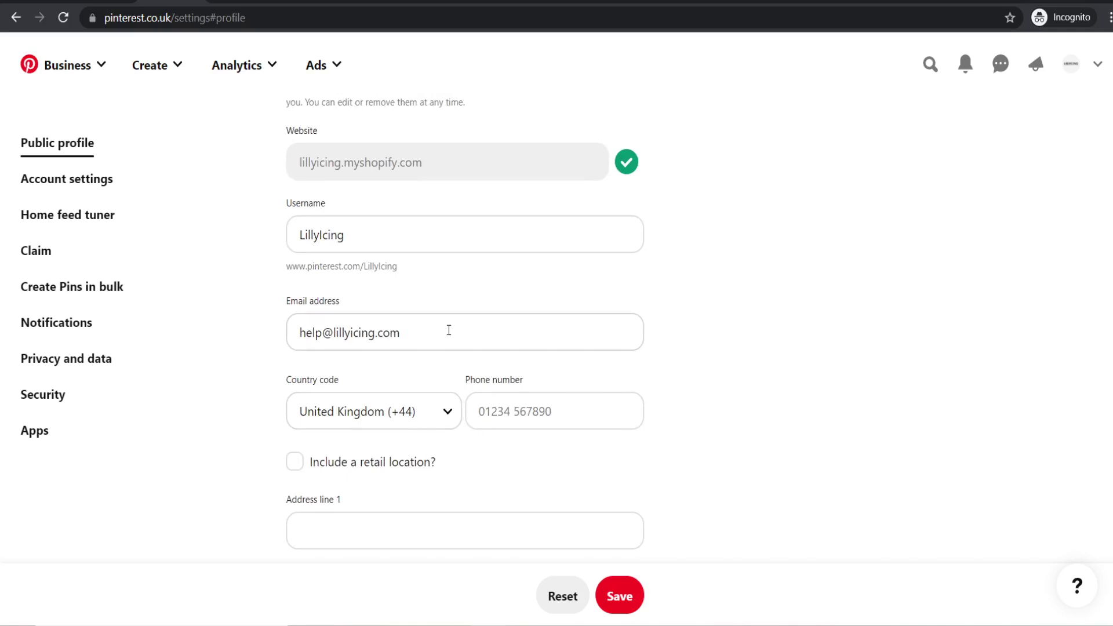
pyautogui.scroll(-2, 450, 328)
pyautogui.scroll(-1, 366, 279)
pyautogui.scroll(-3, 343, 288)
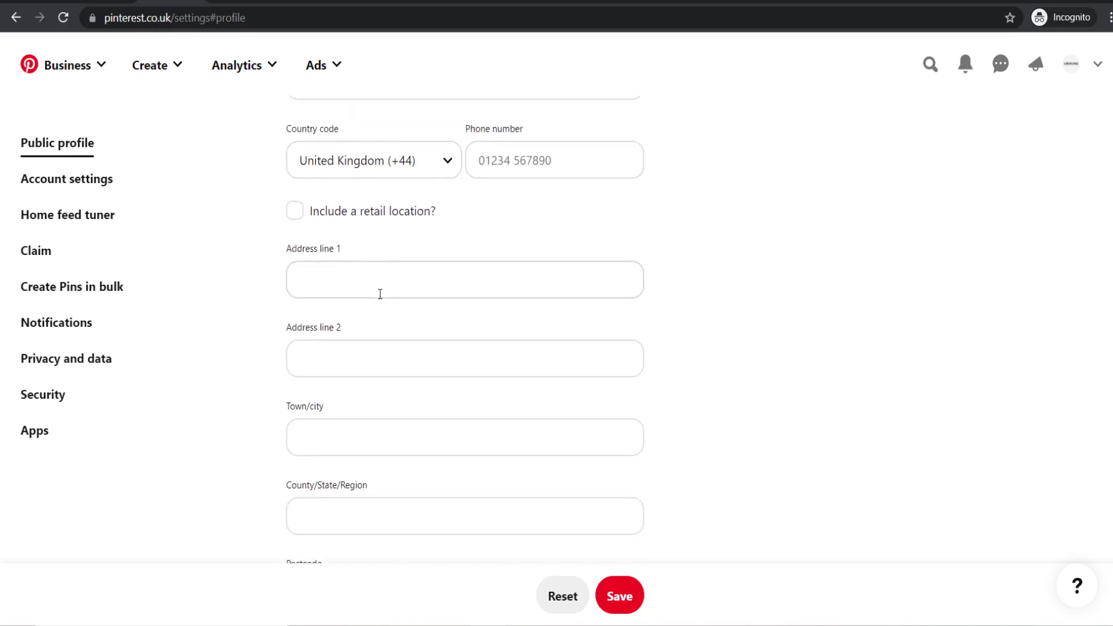
pyautogui.click(620, 596)
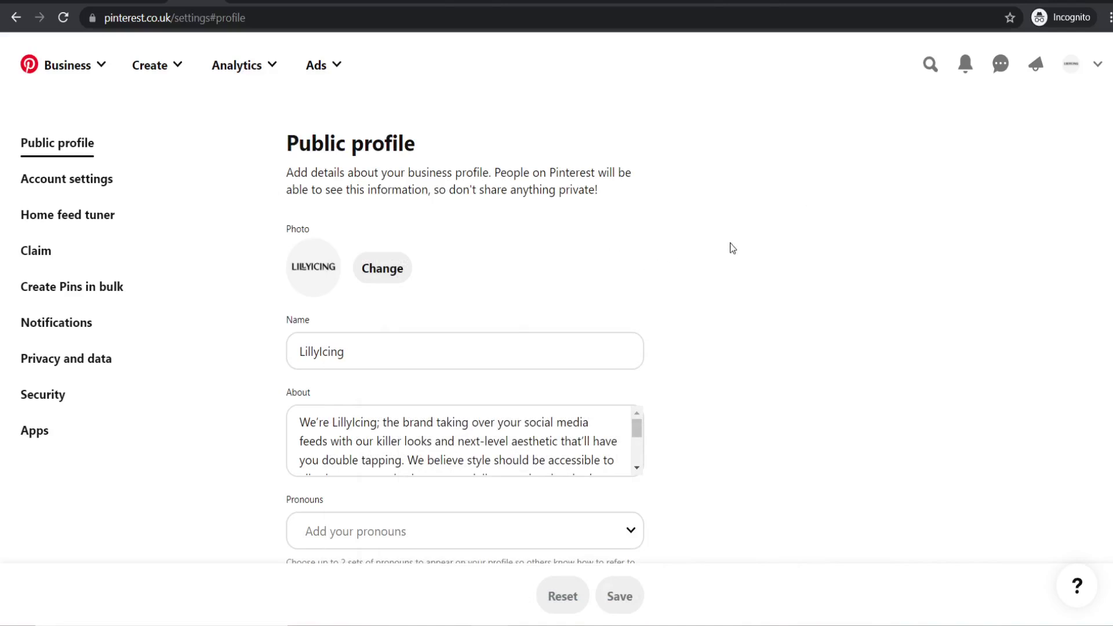
pyautogui.click(1072, 69)
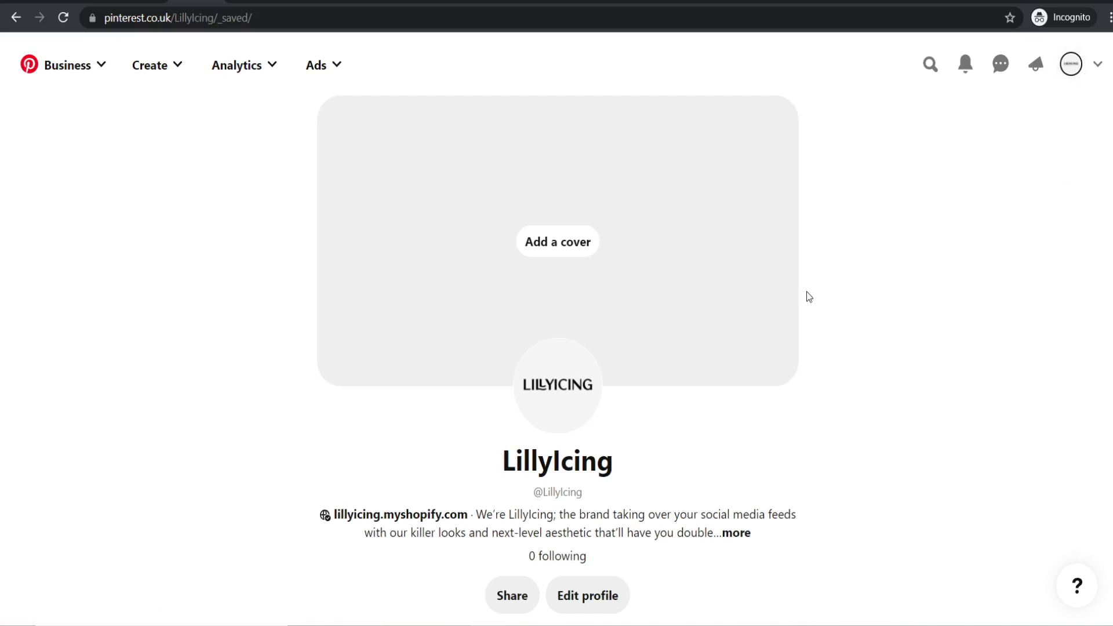
pyautogui.scroll(-3, 803, 277)
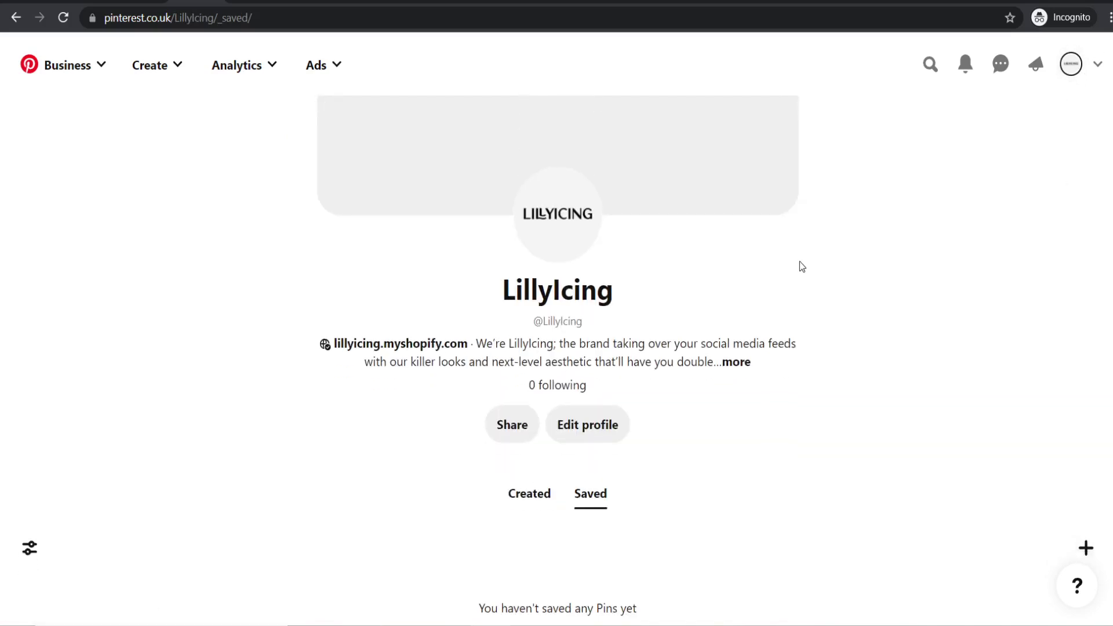
pyautogui.scroll(-1, 802, 266)
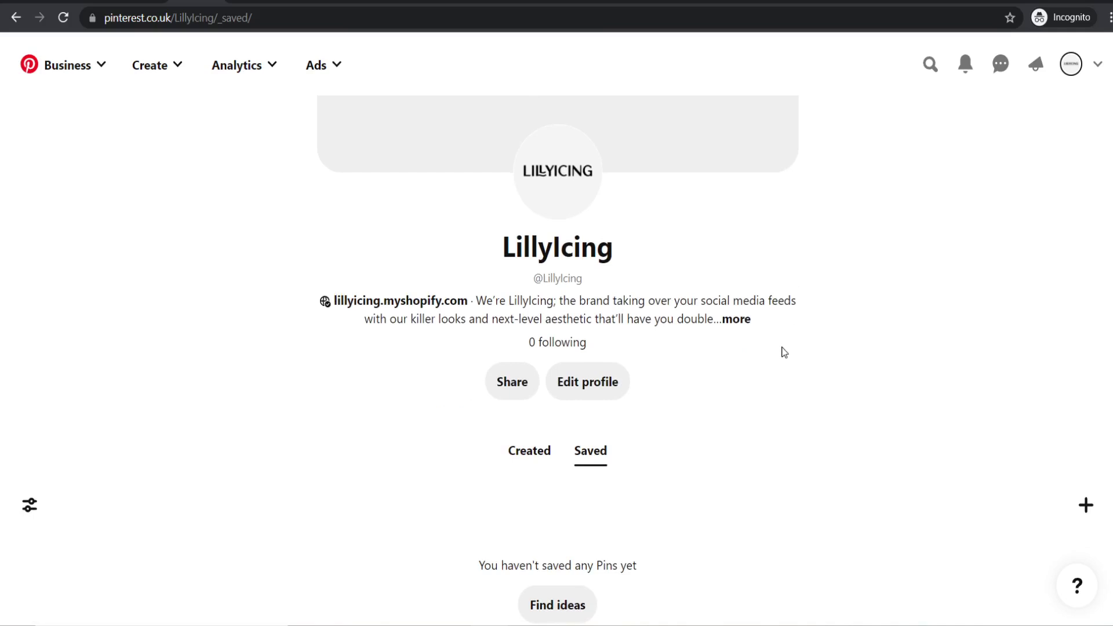
pyautogui.scroll(4, 781, 350)
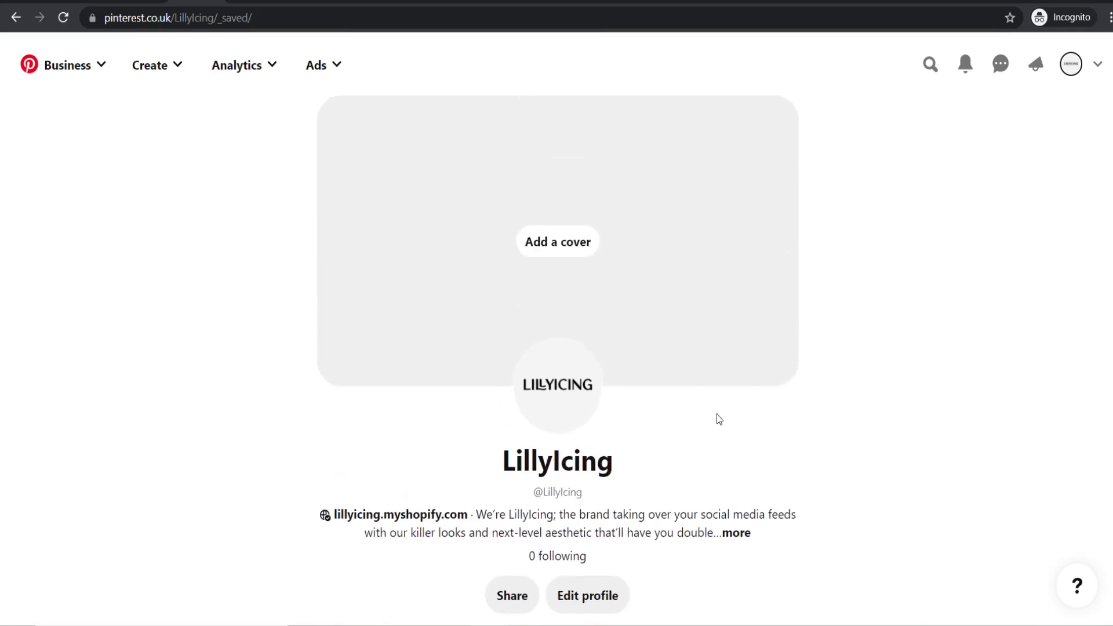
pyautogui.scroll(-3, 716, 336)
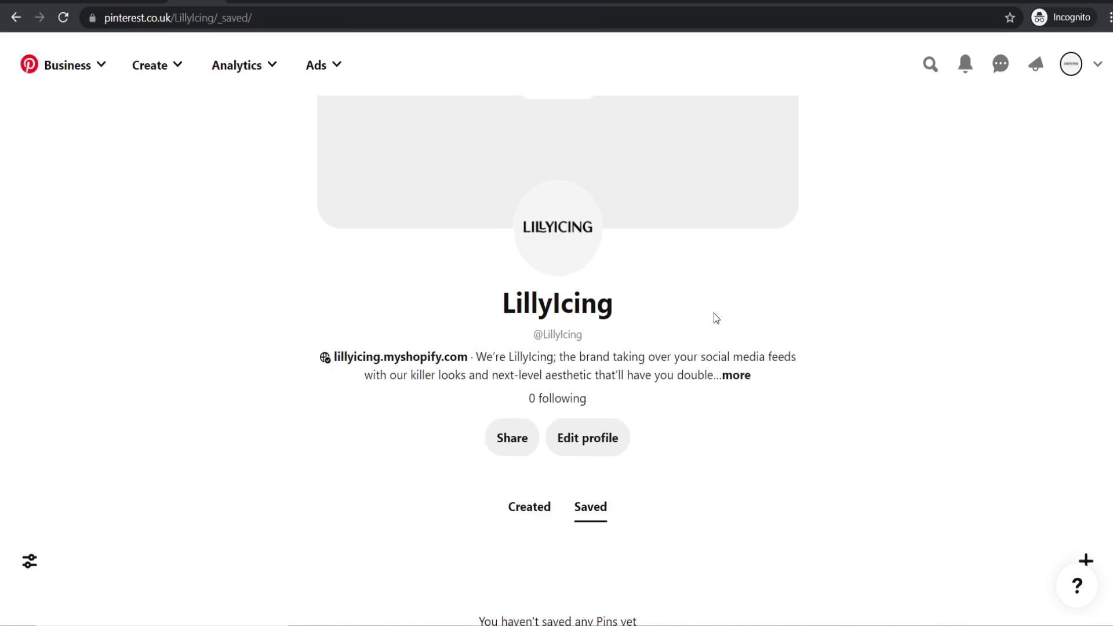
pyautogui.scroll(3, 716, 297)
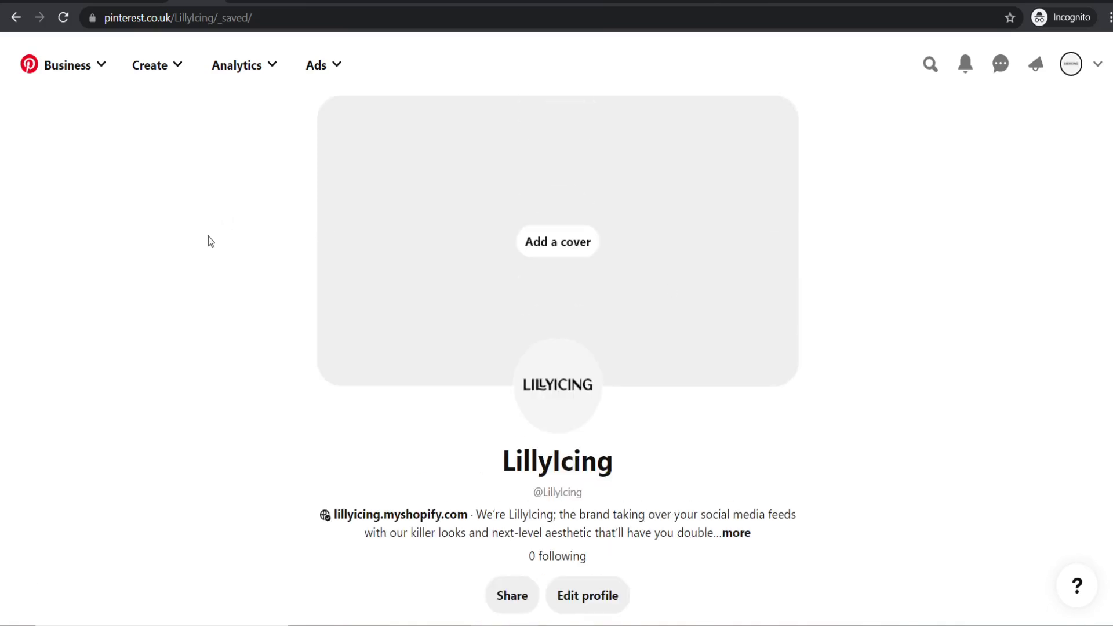
pyautogui.click(155, 67)
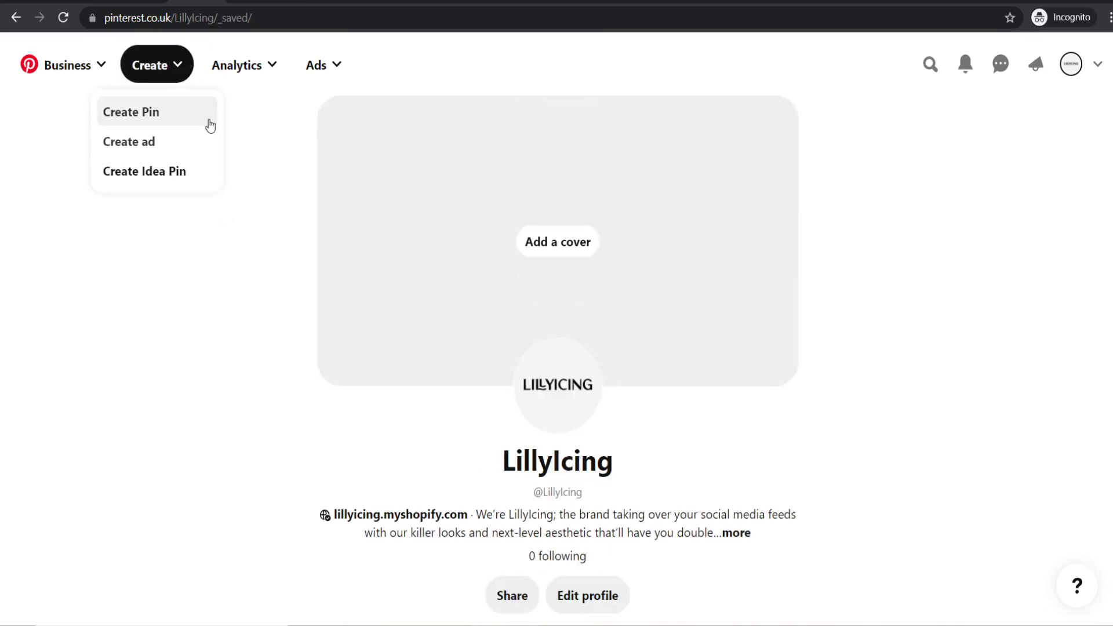
# - Start a new Pin in a blank pin builder, then switch over to Canva
pyautogui.click(156, 119)
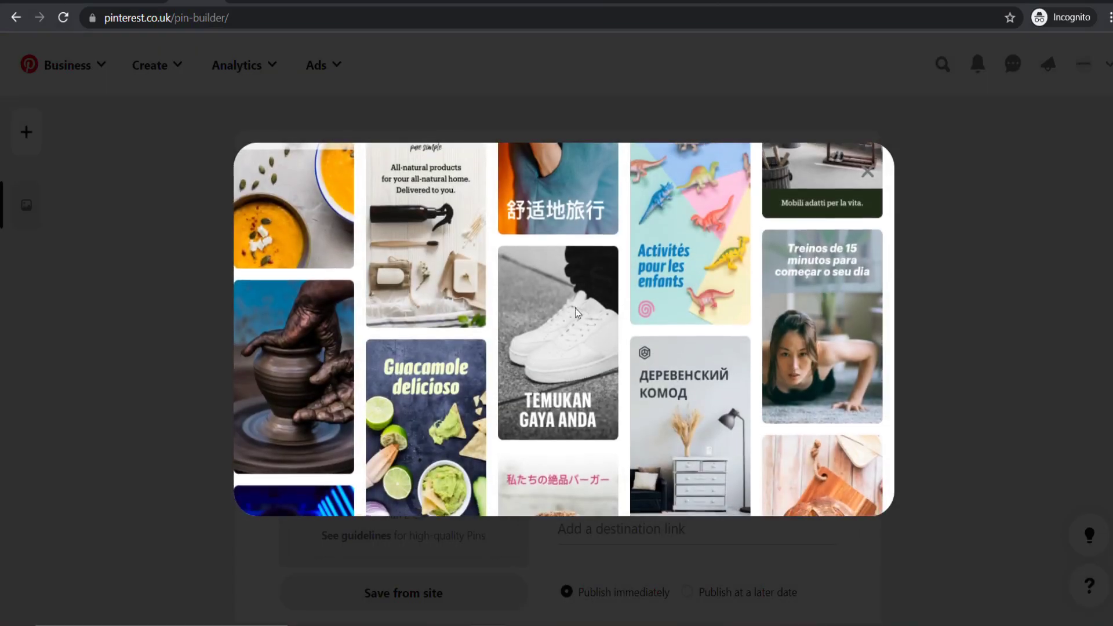
pyautogui.click(867, 182)
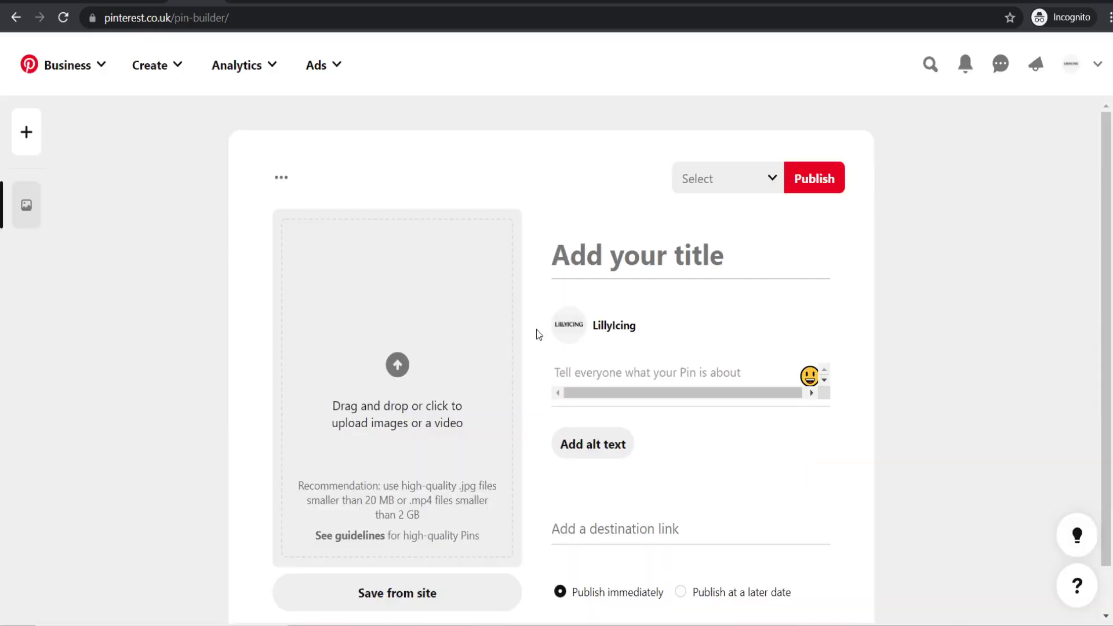
pyautogui.scroll(-1, 450, 325)
pyautogui.scroll(-1, 464, 336)
pyautogui.scroll(1, 440, 347)
pyautogui.scroll(-1, 441, 342)
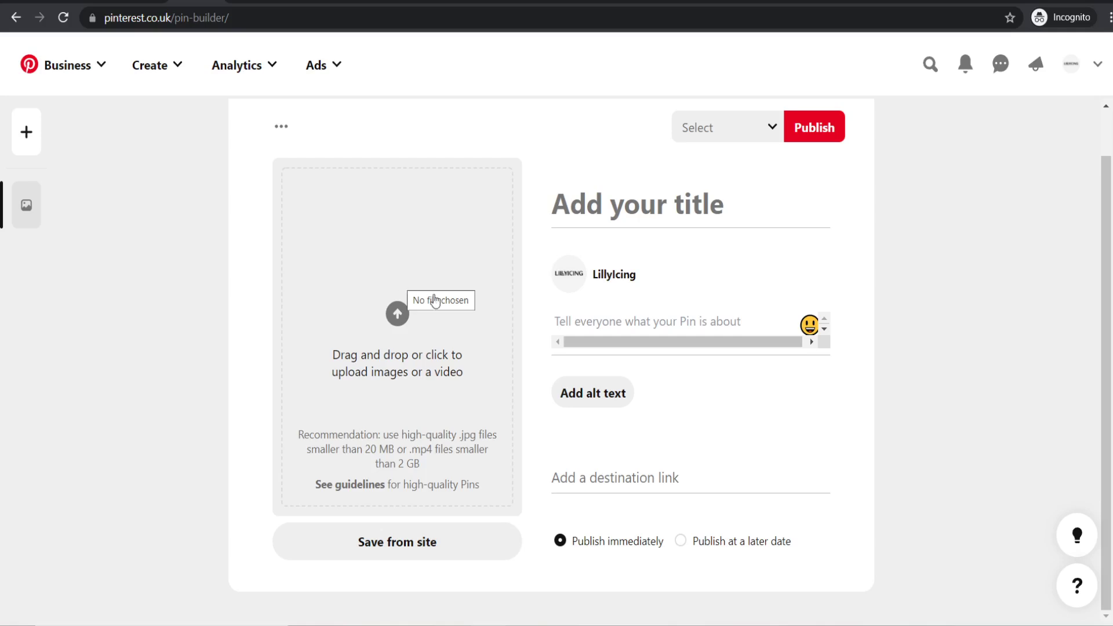
pyautogui.click(831, 3)
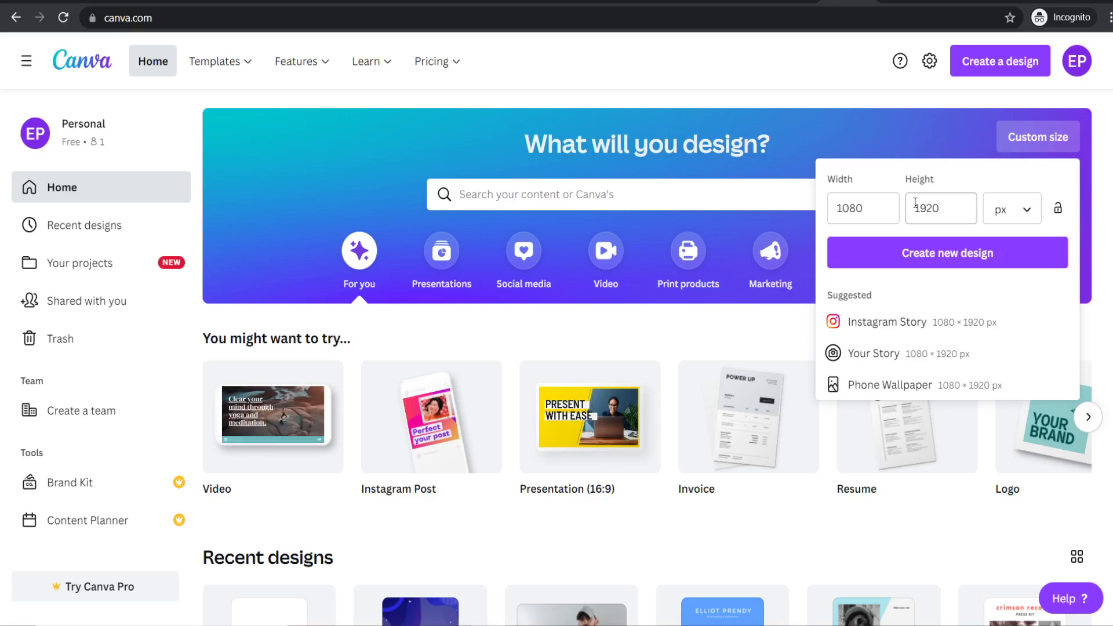
# - Create a 1080 × 1920 px Canva design and close its download panel without downloading
pyautogui.click(928, 251)
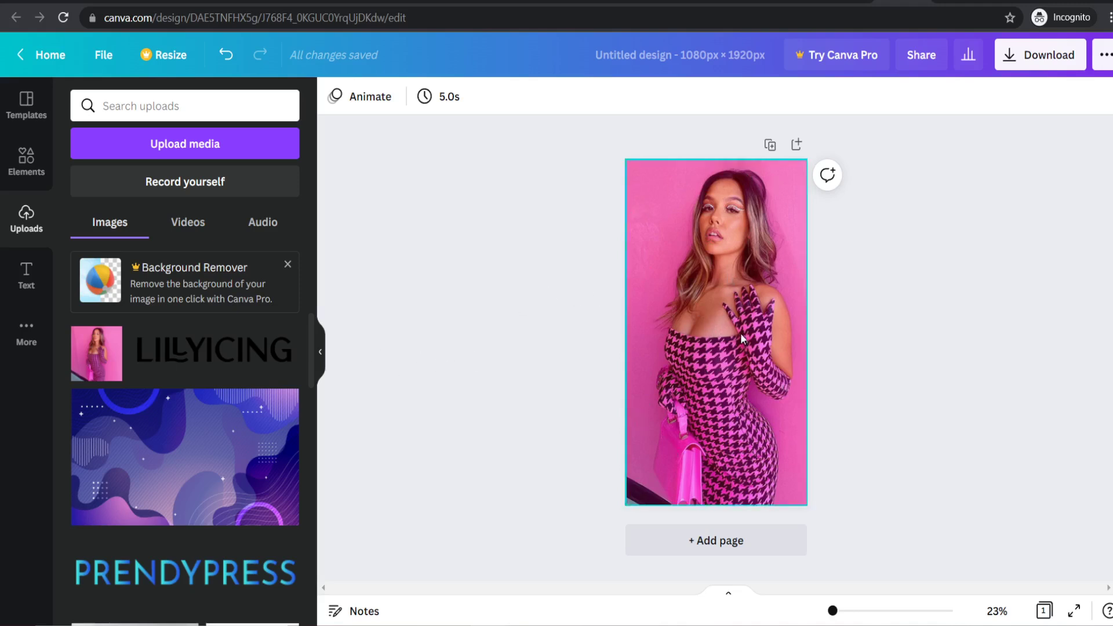
pyautogui.click(1021, 65)
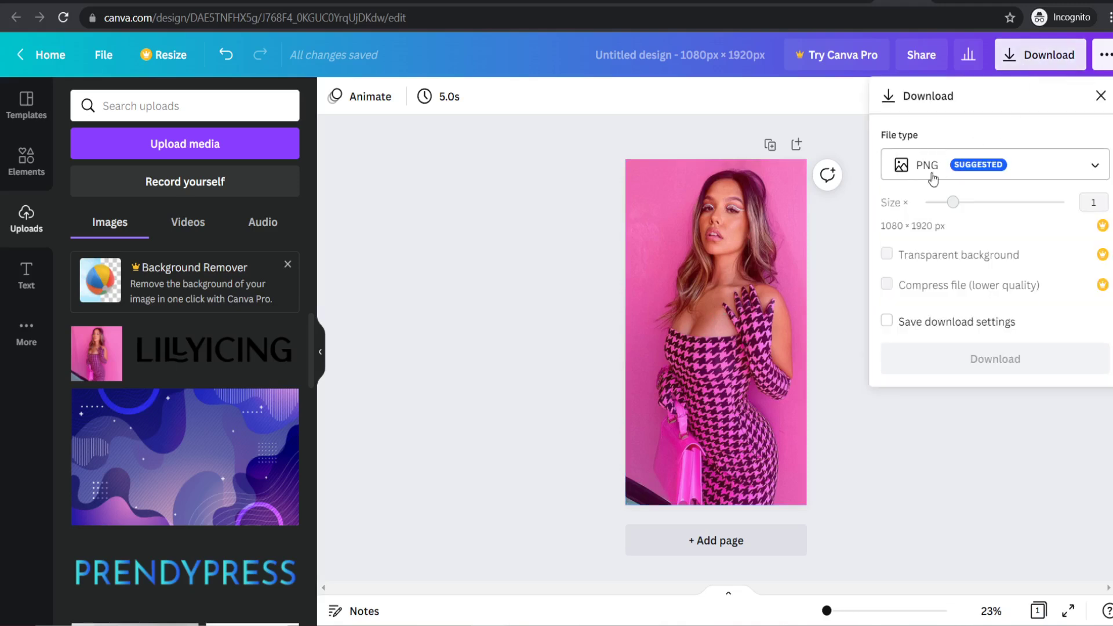
pyautogui.click(837, 297)
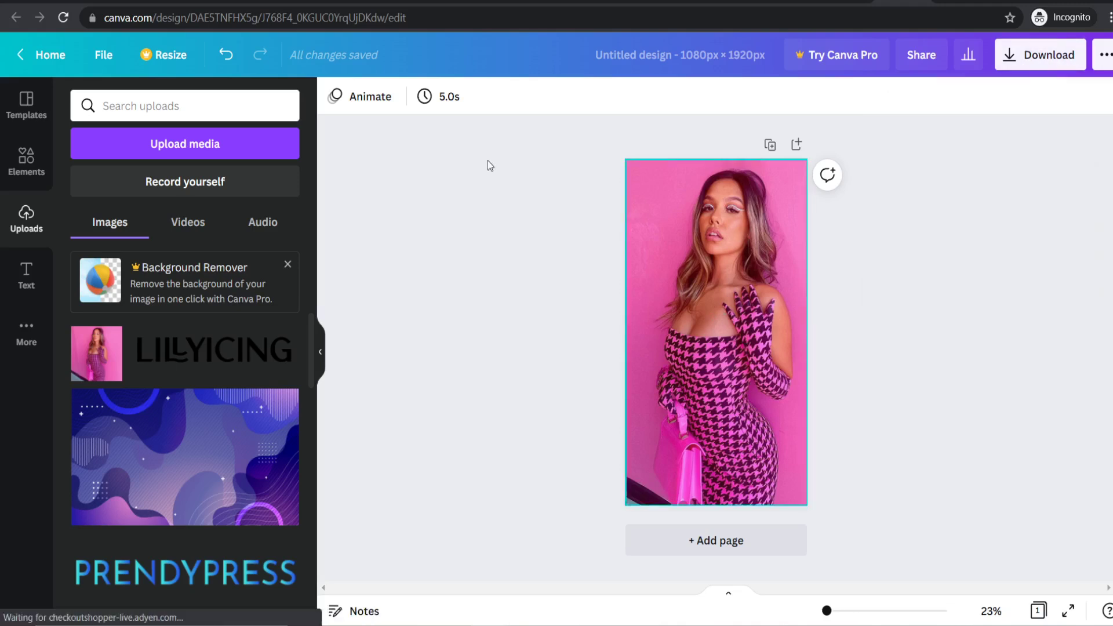
pyautogui.click(197, 1)
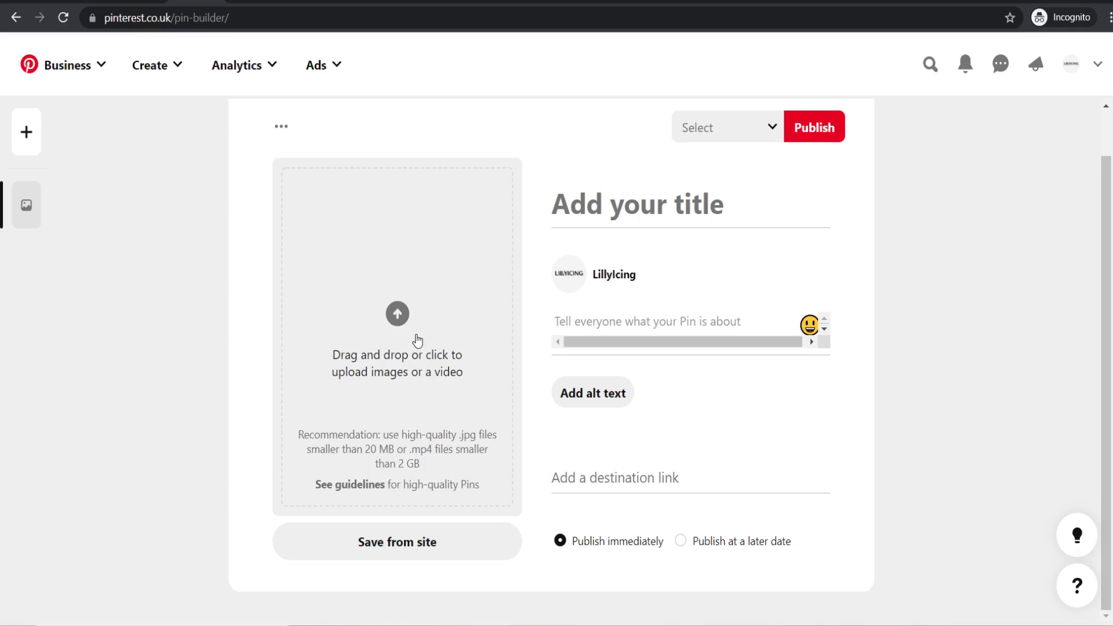
# - Upload the LillyIcing Pin image and title the pin Pink Slim Maxi Dress
pyautogui.click(373, 313)
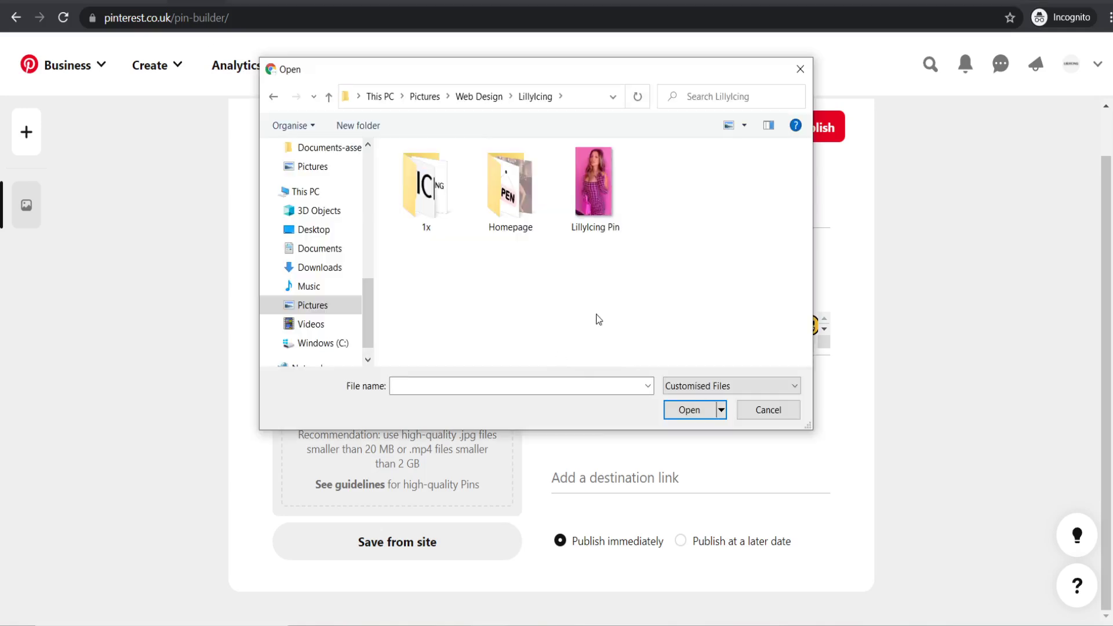
pyautogui.click(595, 183)
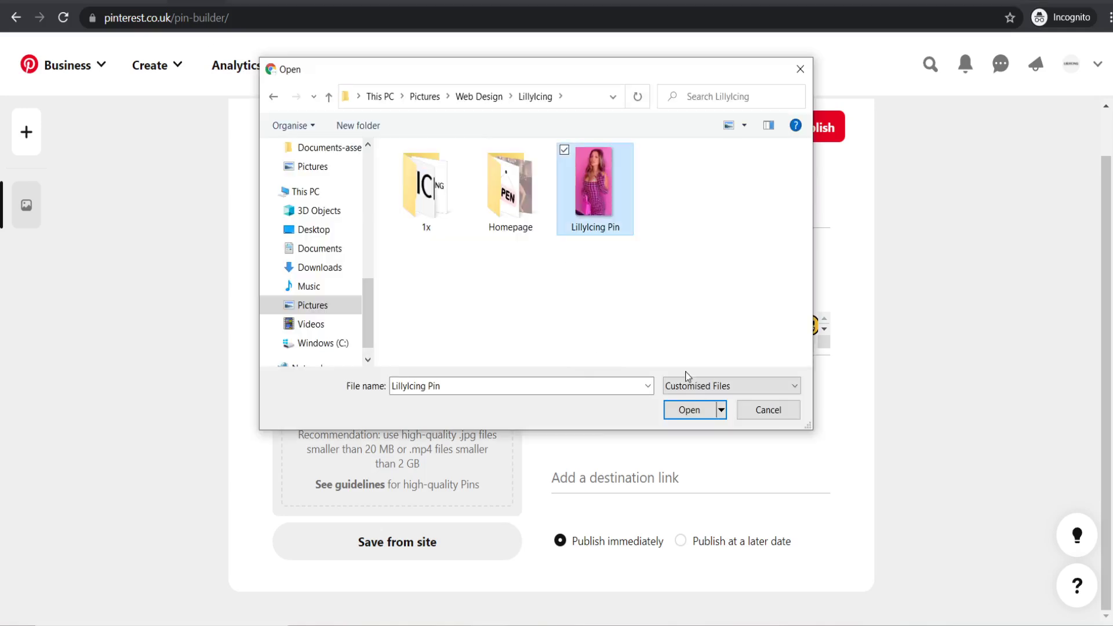
pyautogui.click(690, 410)
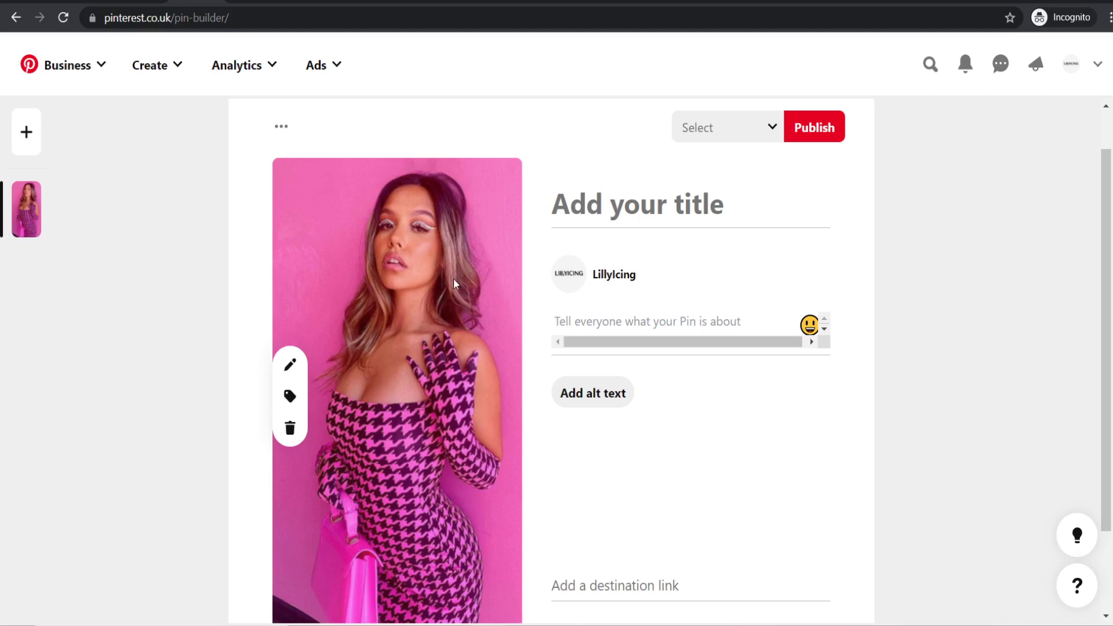
pyautogui.write('Pink Slim Maxi Dress')
pyautogui.click(580, 320)
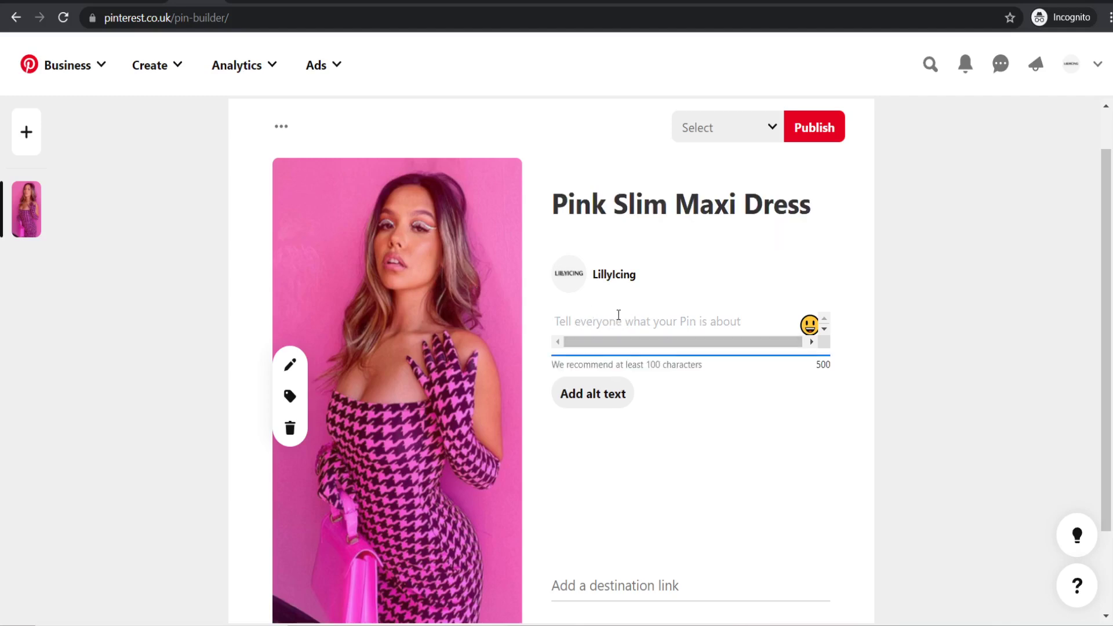
pyautogui.scroll(-2, 434, 318)
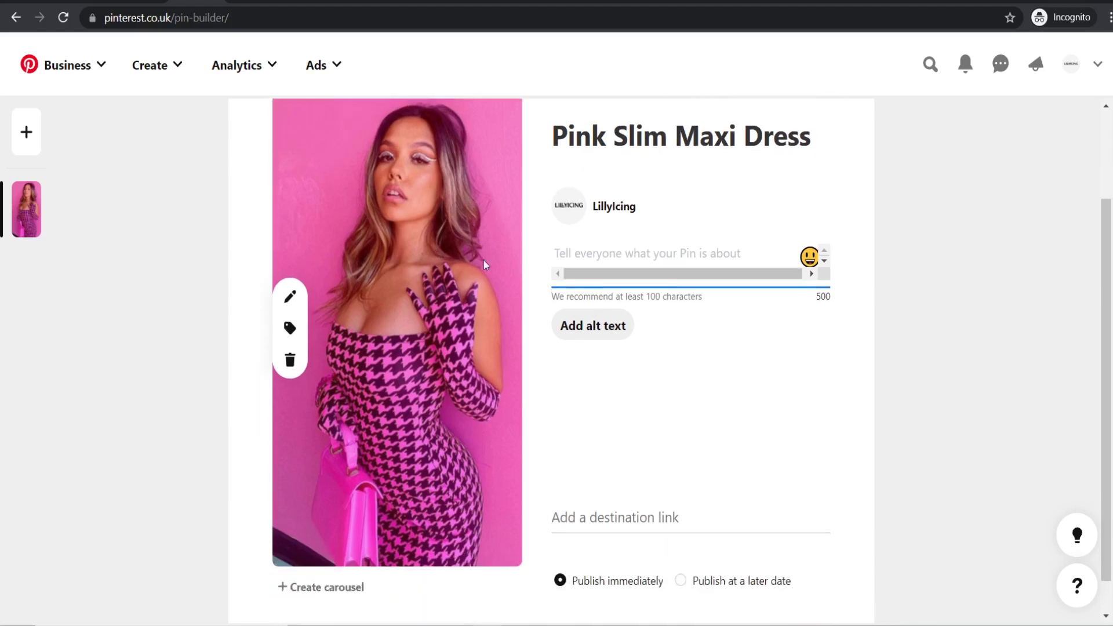
pyautogui.click(612, 507)
pyautogui.write('https://lillyicing.com/')
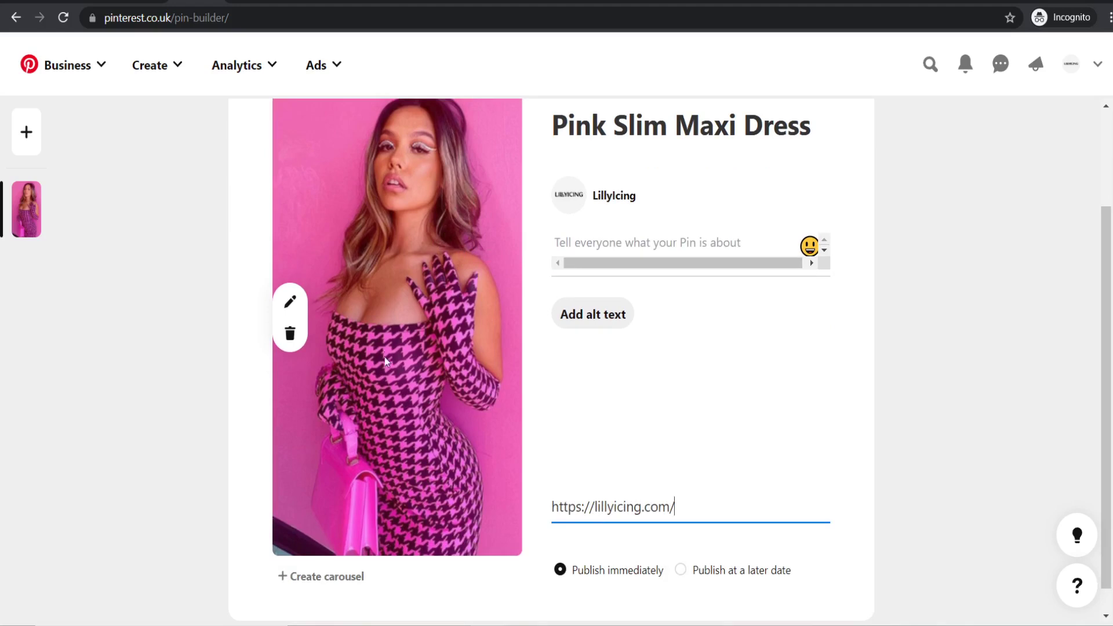
pyautogui.scroll(-1, 730, 423)
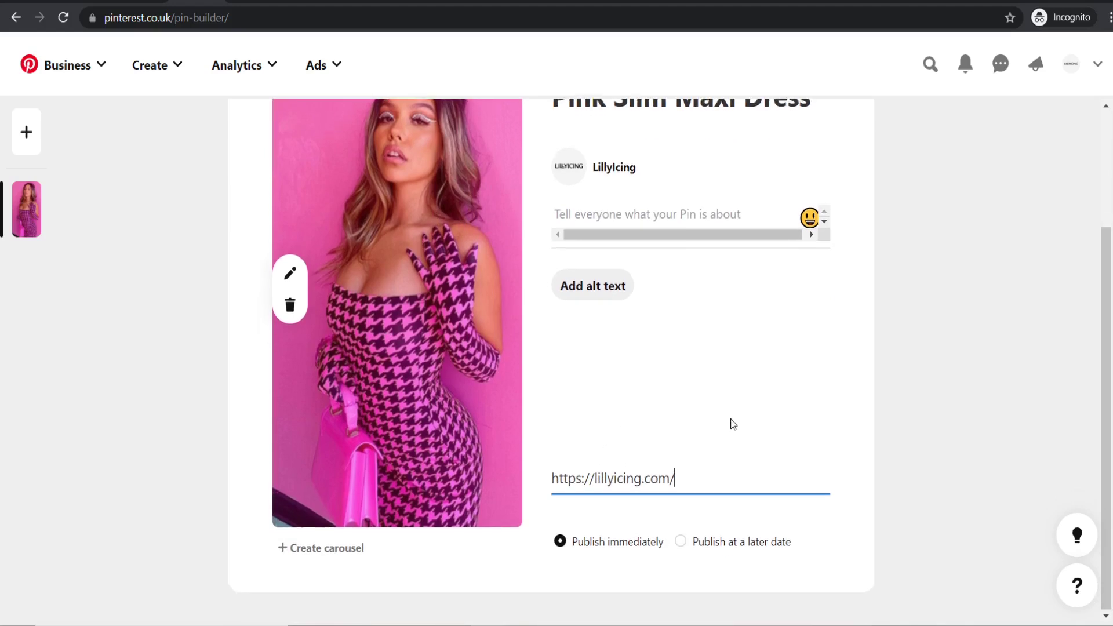
pyautogui.scroll(3, 731, 423)
pyautogui.click(735, 192)
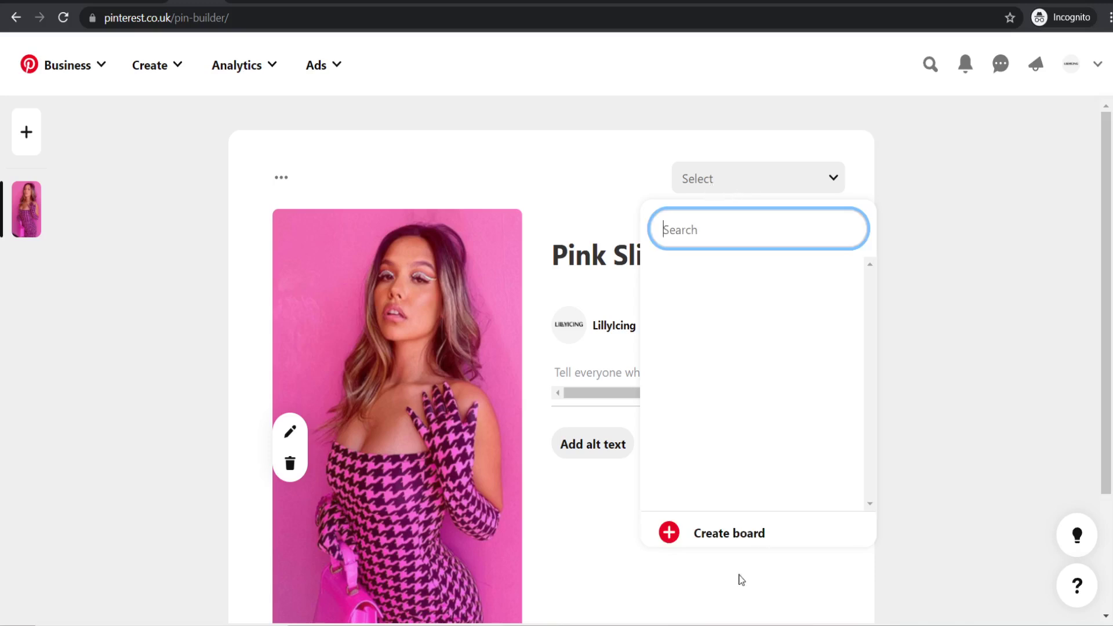
# - Create the LillyIcing Dresses board and publish the Pink Slim Maxi Dress pin to it
pyautogui.click(712, 534)
pyautogui.click(529, 308)
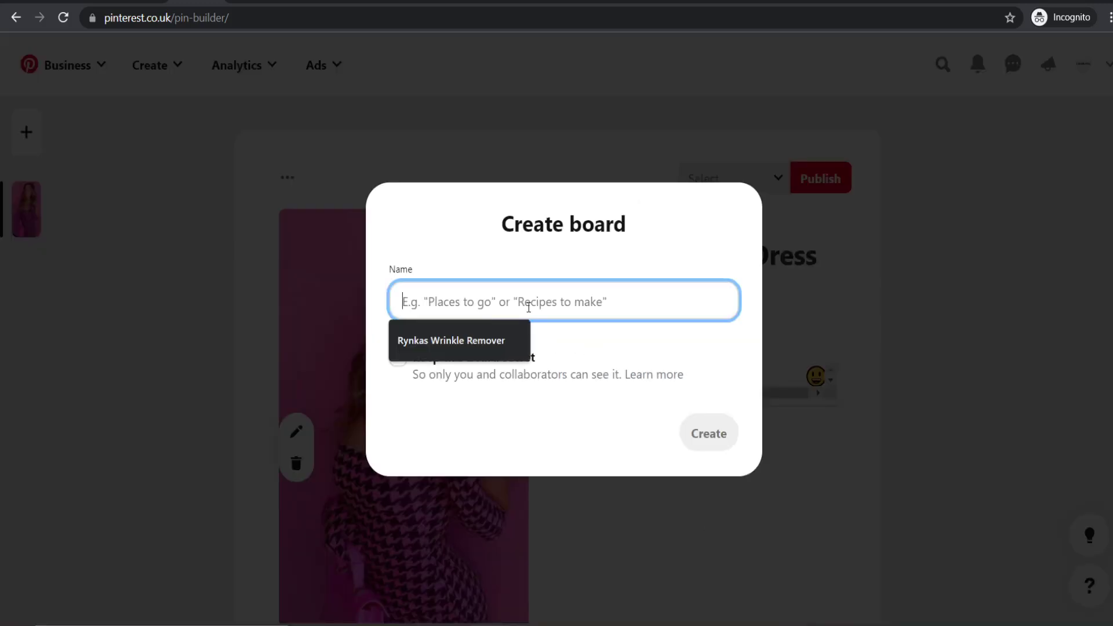
pyautogui.write('Lilly')
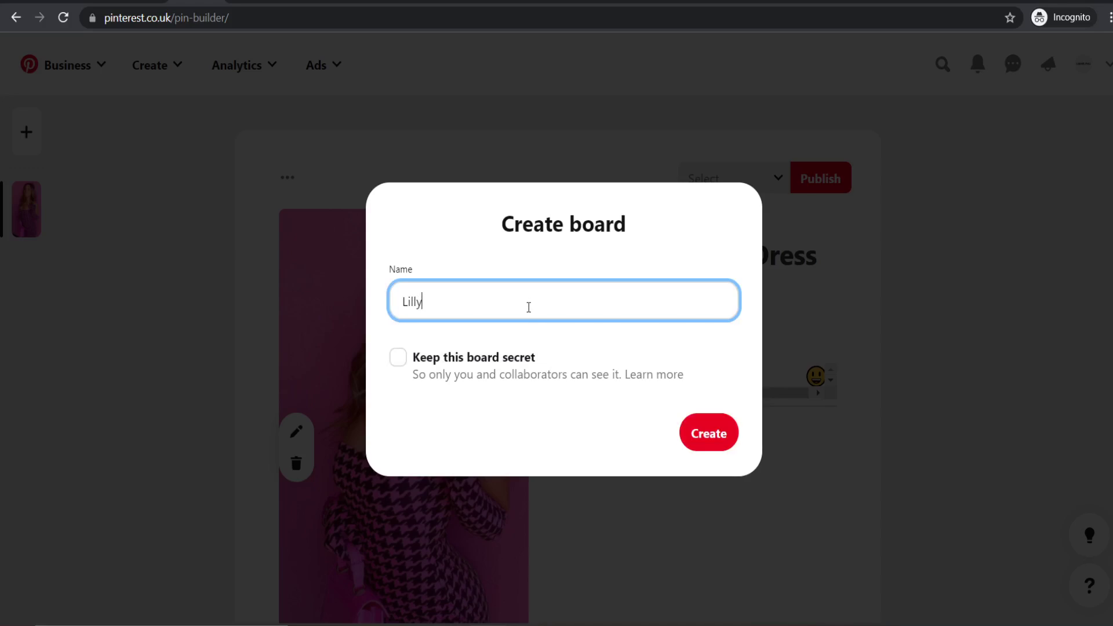
pyautogui.write('Icing Dresses')
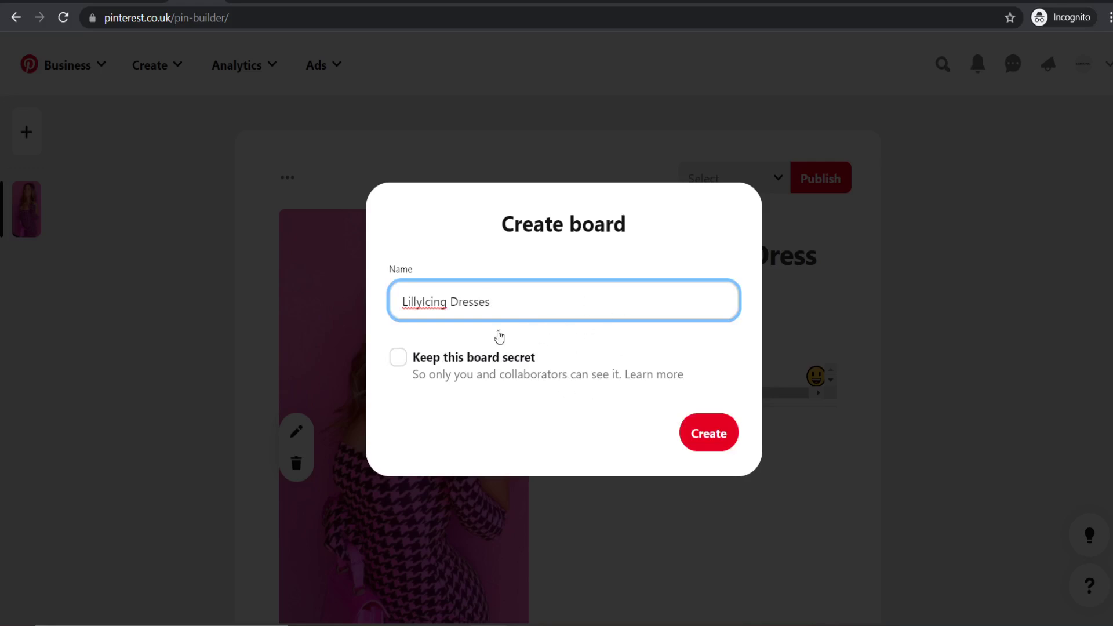
pyautogui.click(709, 433)
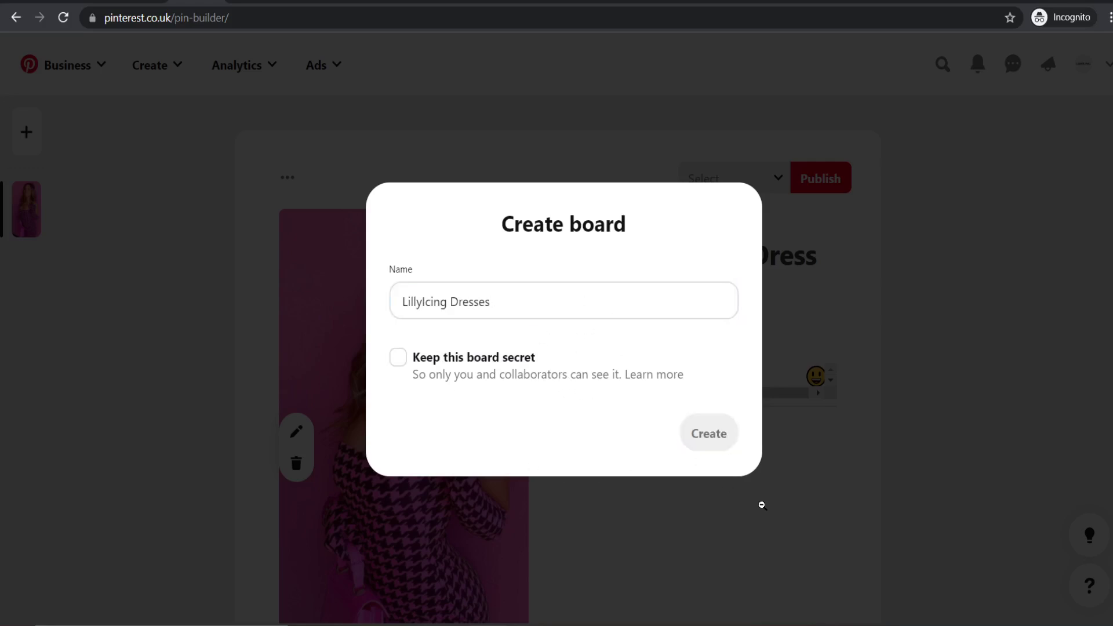
pyautogui.scroll(-3, 704, 406)
pyautogui.scroll(1, 722, 458)
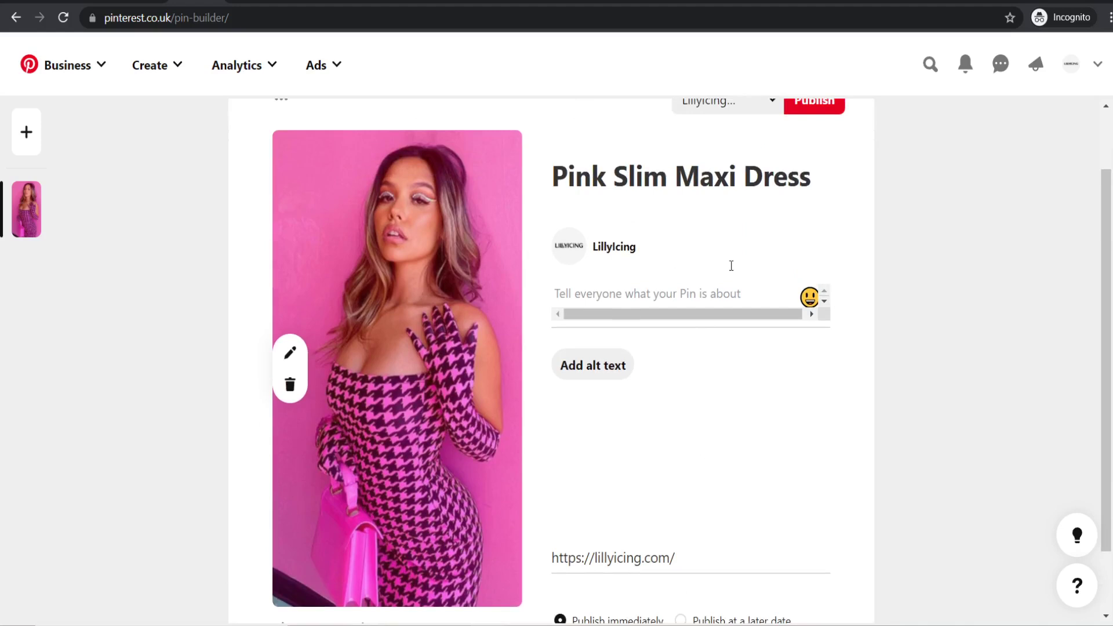
pyautogui.click(811, 106)
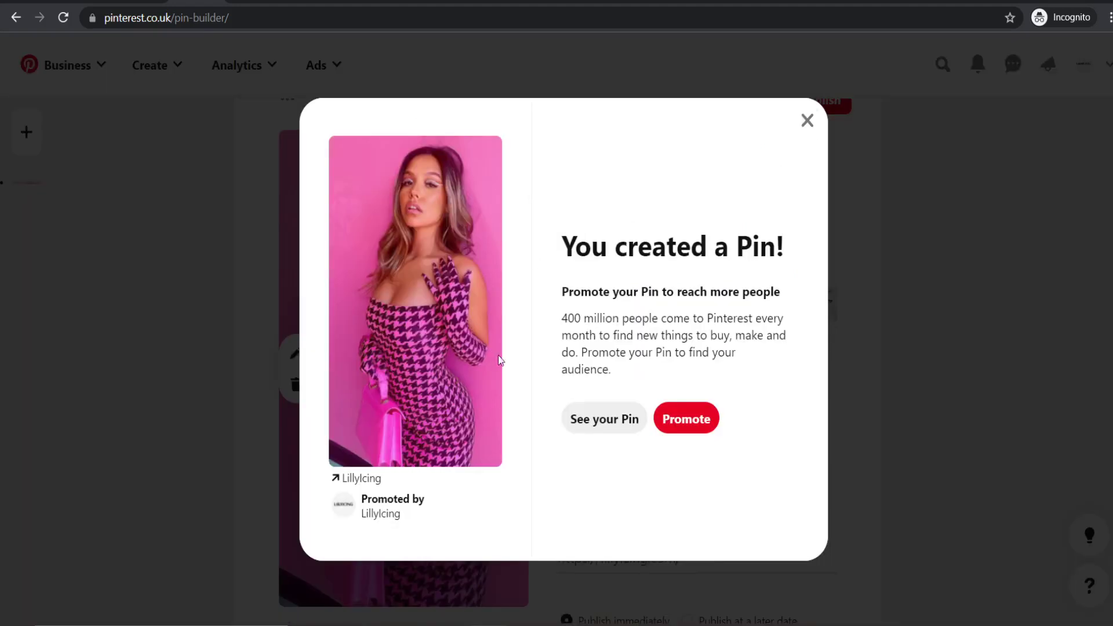
pyautogui.click(809, 122)
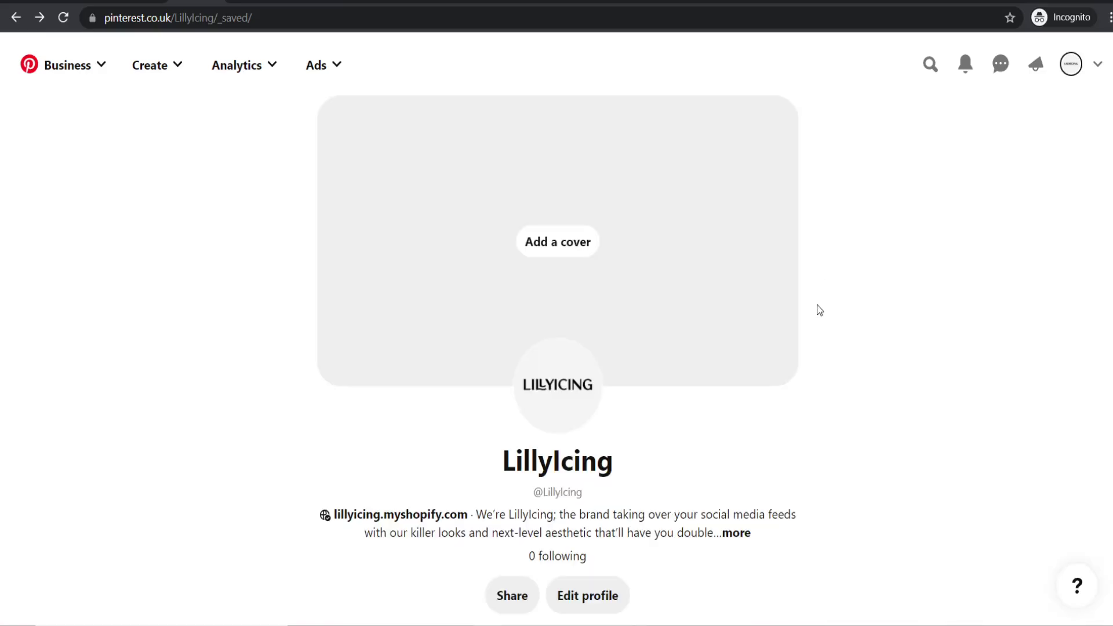
# - Scroll the LillyIcing profile to confirm the new pin on the LillyIcing Dresses board
pyautogui.scroll(-1, 811, 345)
pyautogui.scroll(1, 748, 339)
pyautogui.scroll(-4, 299, 465)
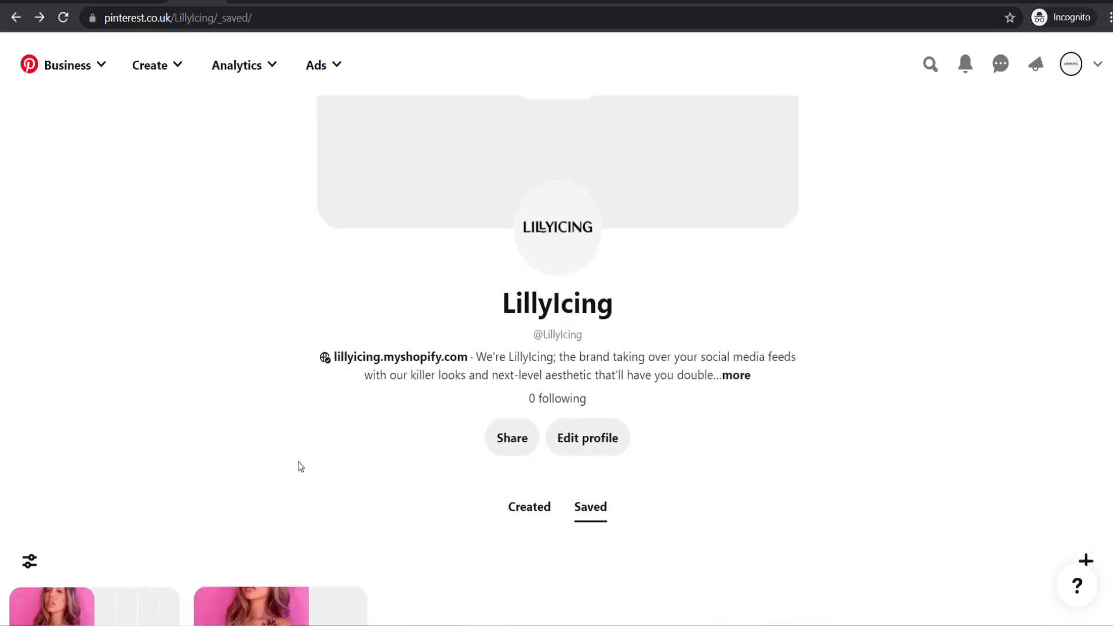
pyautogui.scroll(4, 316, 378)
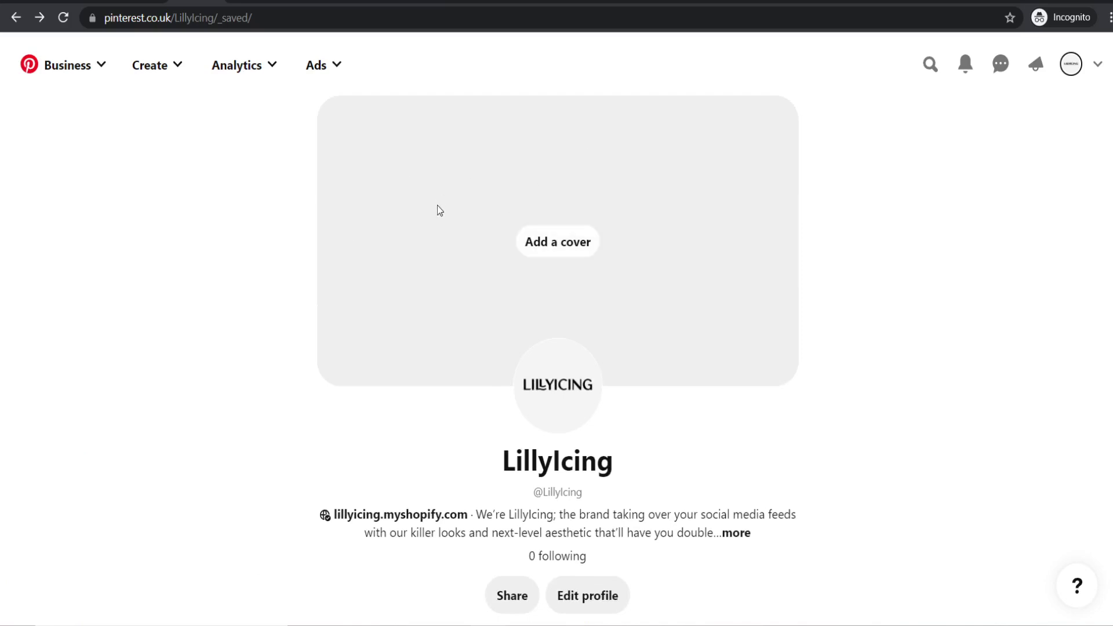
pyautogui.scroll(-3, 438, 206)
pyautogui.scroll(-3, 285, 289)
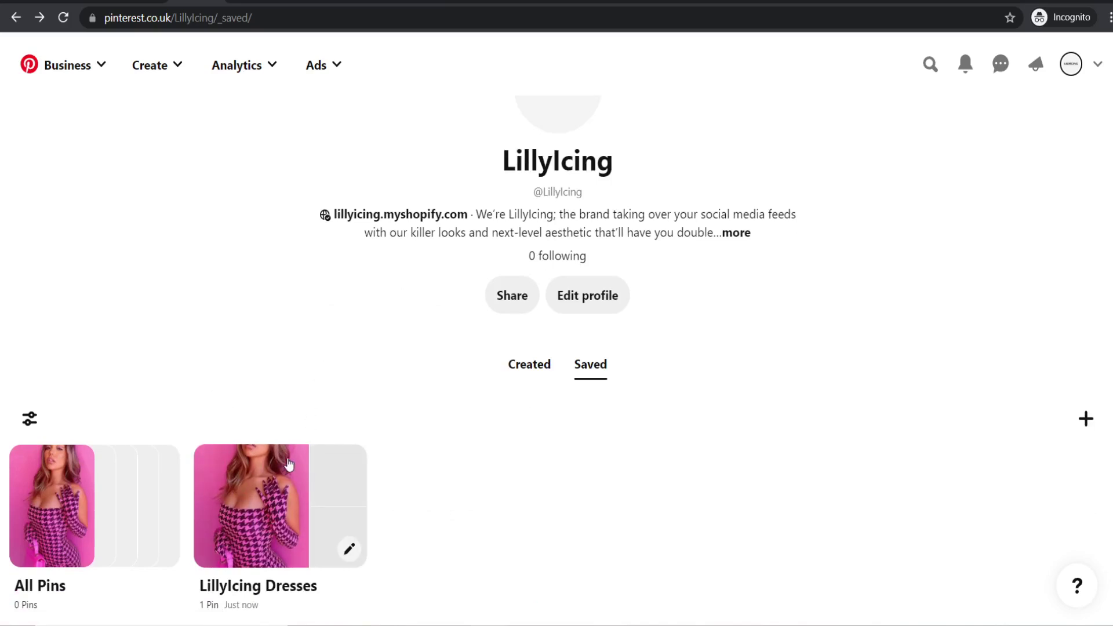
pyautogui.scroll(6, 280, 403)
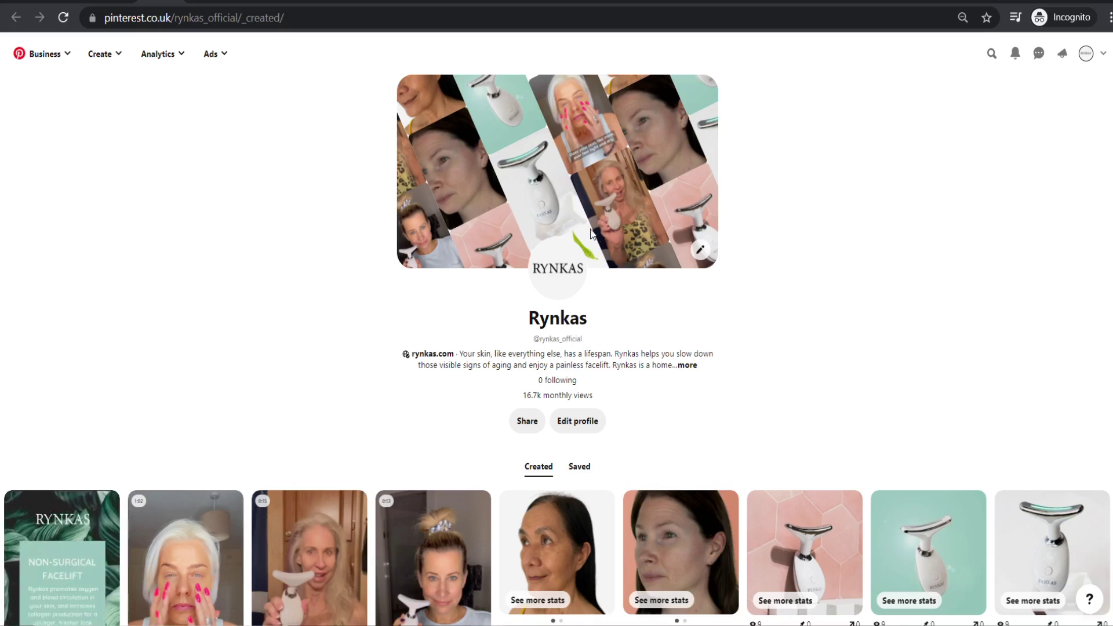
pyautogui.hotkey('ctrl', 'Tab')
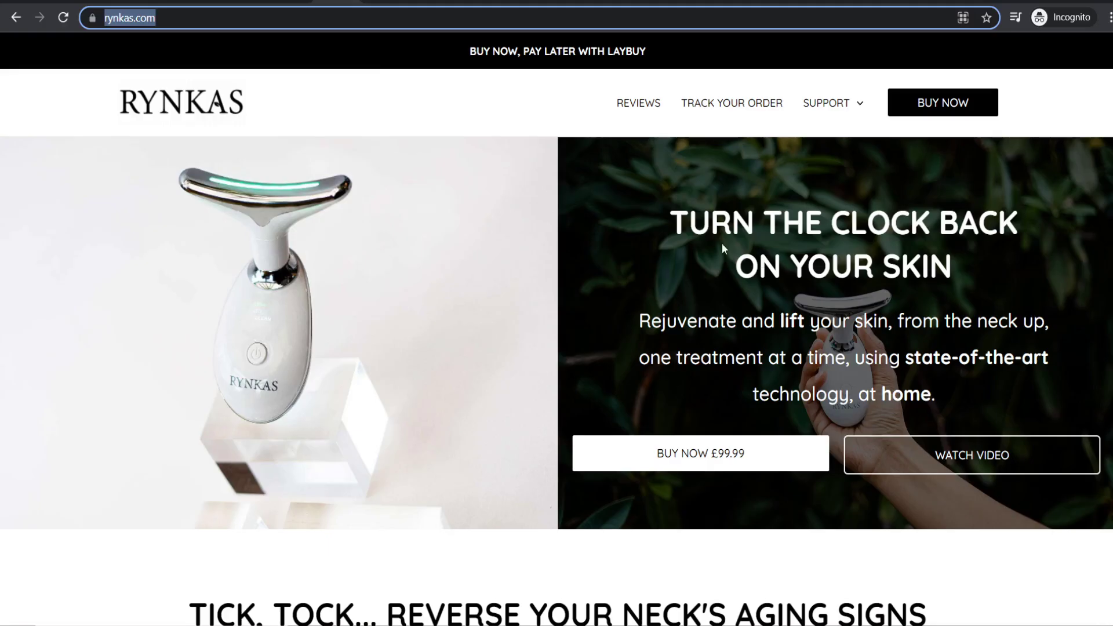
pyautogui.scroll(-10, 721, 242)
pyautogui.click(718, 236)
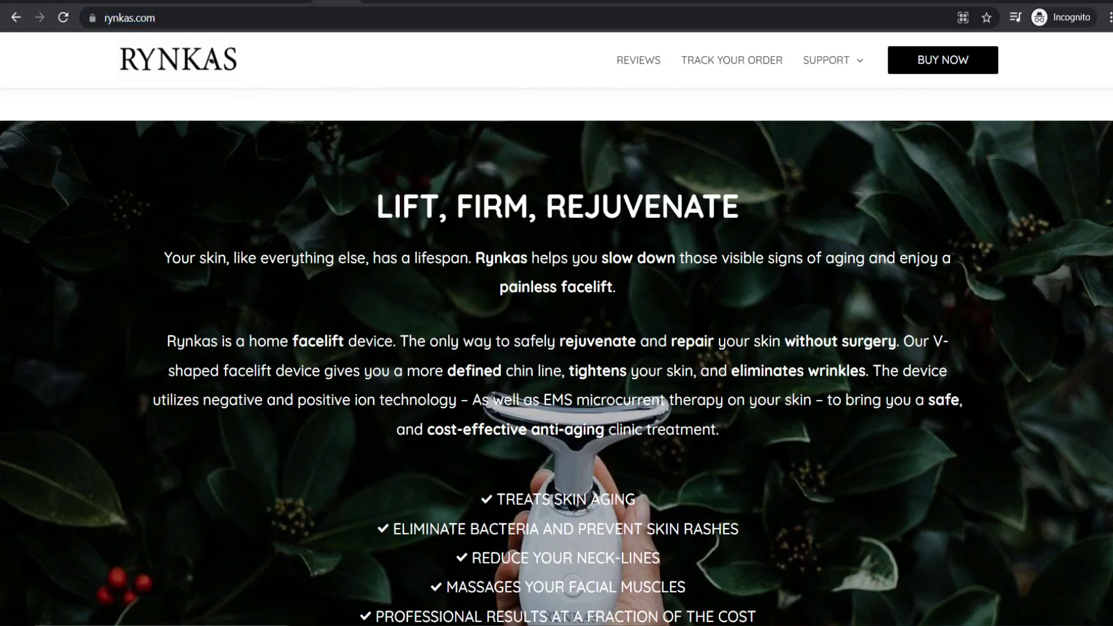
pyautogui.scroll(-1, 716, 235)
pyautogui.hotkey('ctrl', 'shift', 'Tab')
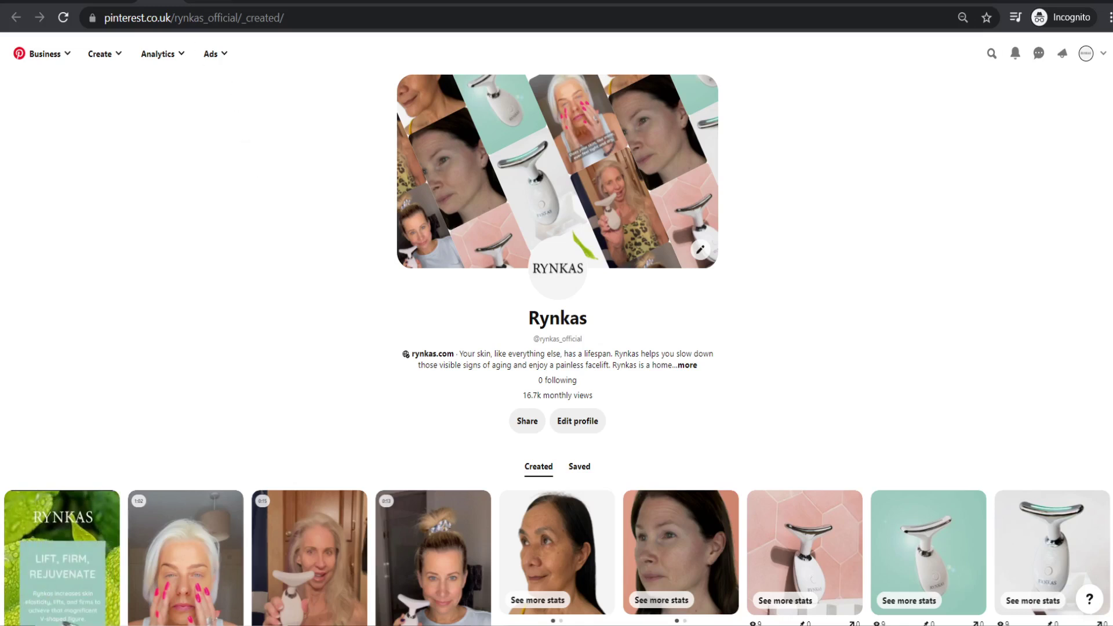
# - Open the Rynkas "The Future of Wrinkle Removal is Here." video pin and replay it
pyautogui.click(400, 545)
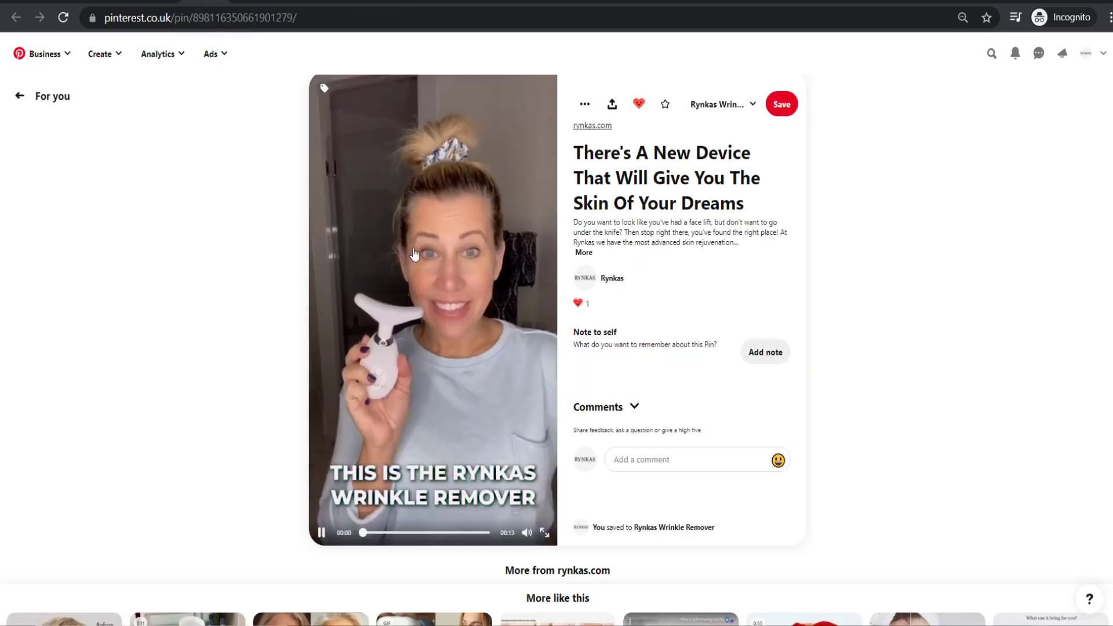
pyautogui.click(321, 532)
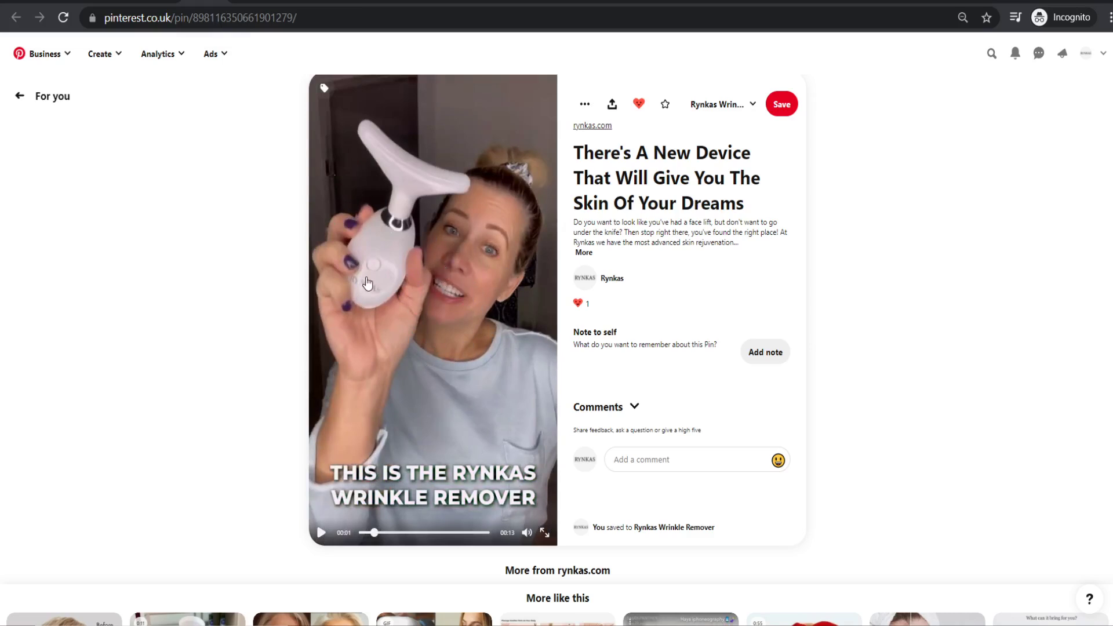
pyautogui.click(319, 533)
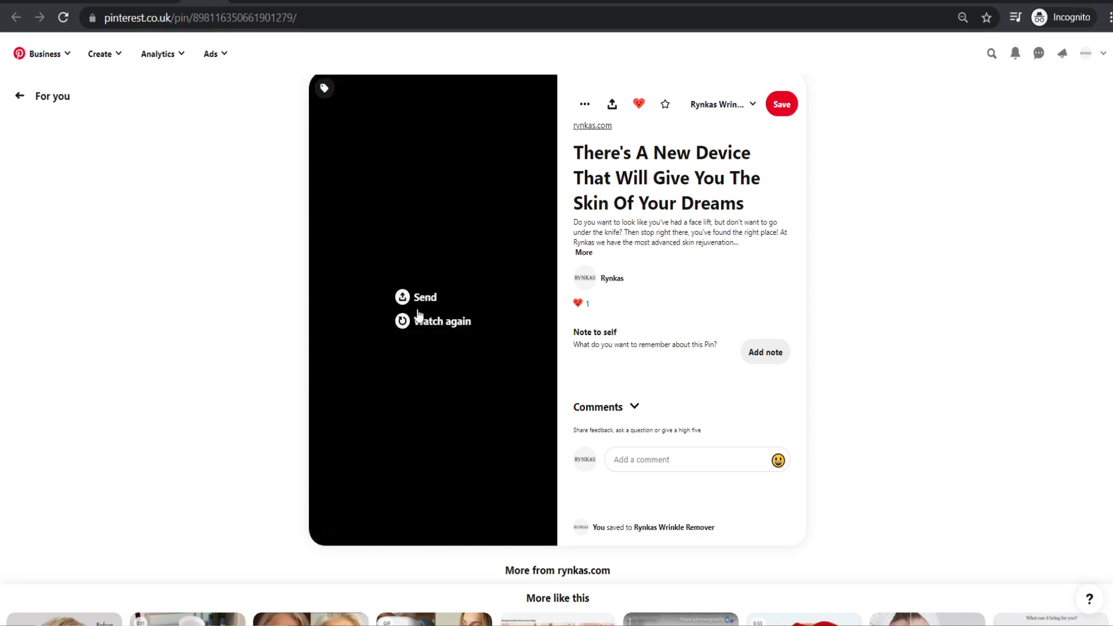
pyautogui.click(417, 345)
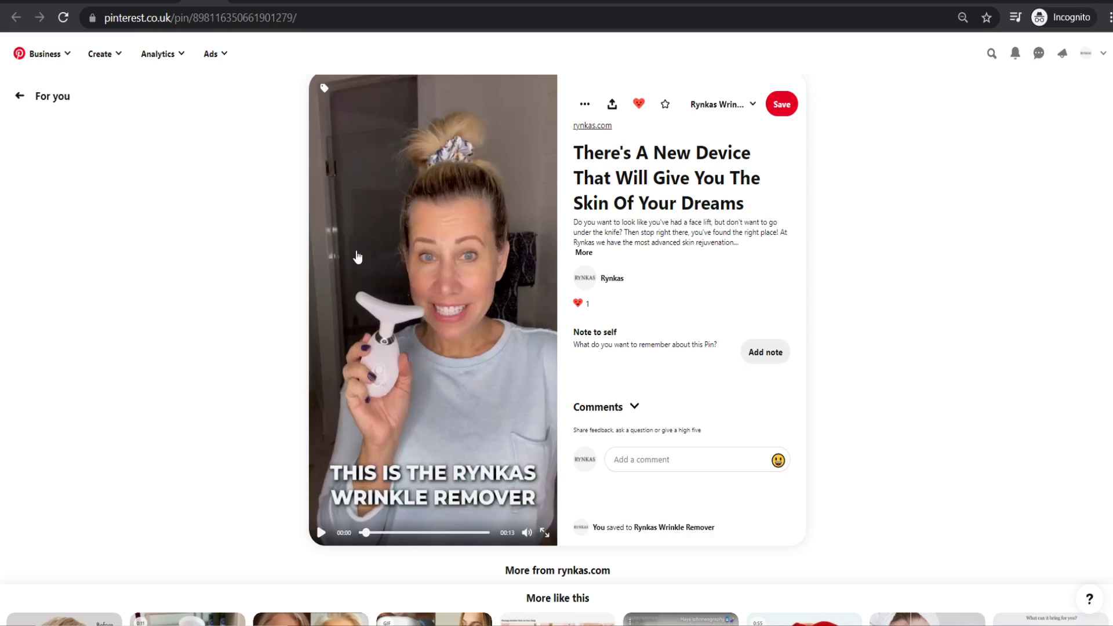
pyautogui.scroll(-3, 256, 35)
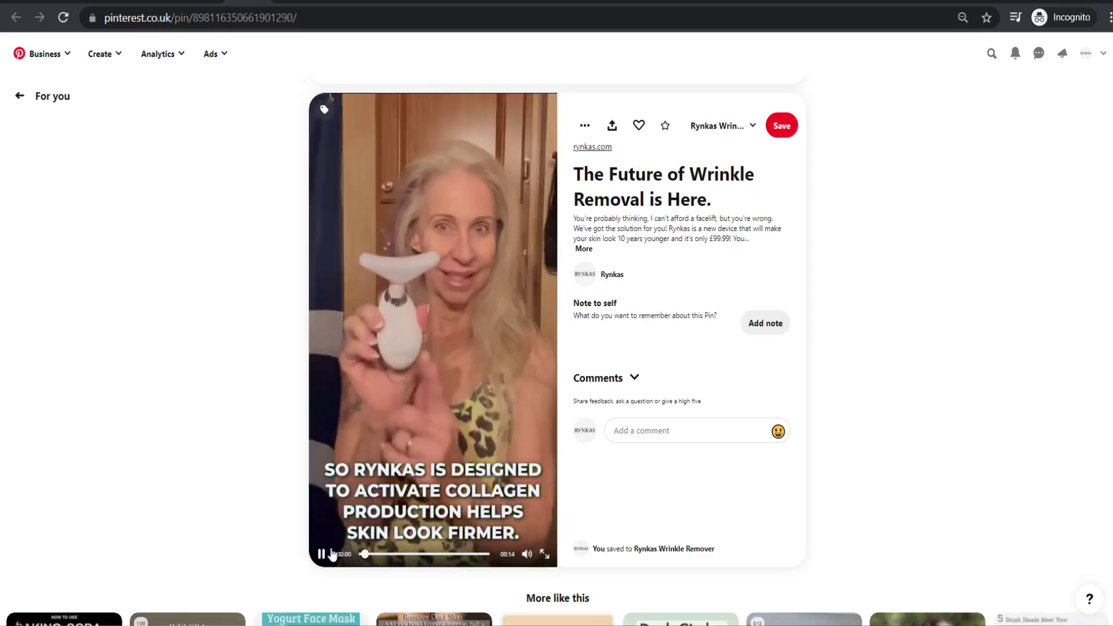
# - Pause and resume the wrinkle video, then open the Rynkas '20-year-old self' skin pin
pyautogui.click(323, 554)
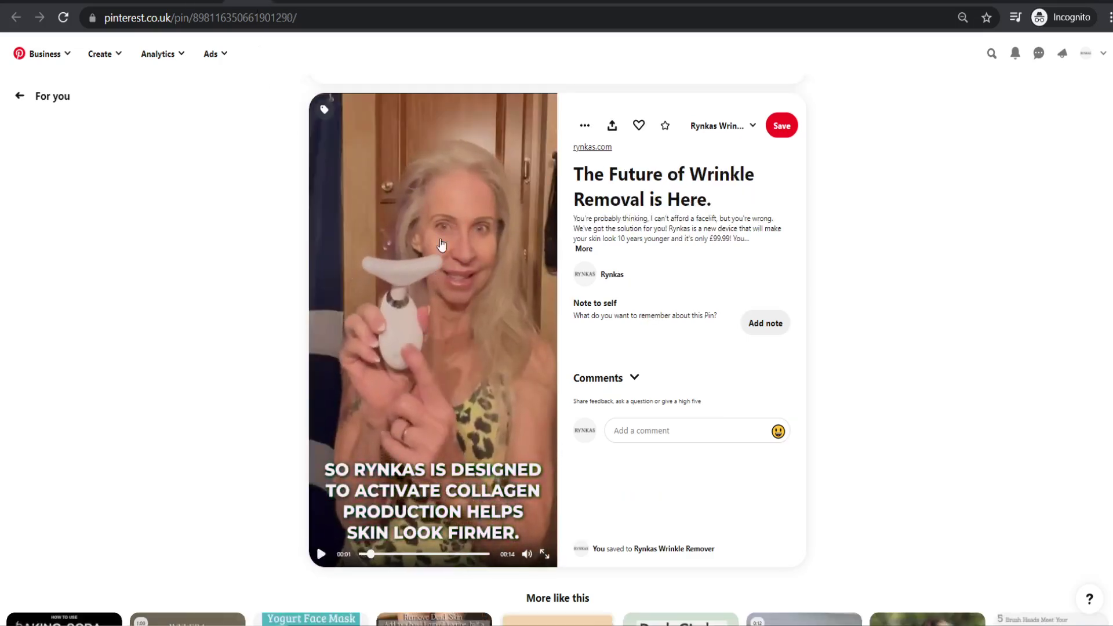
pyautogui.click(320, 554)
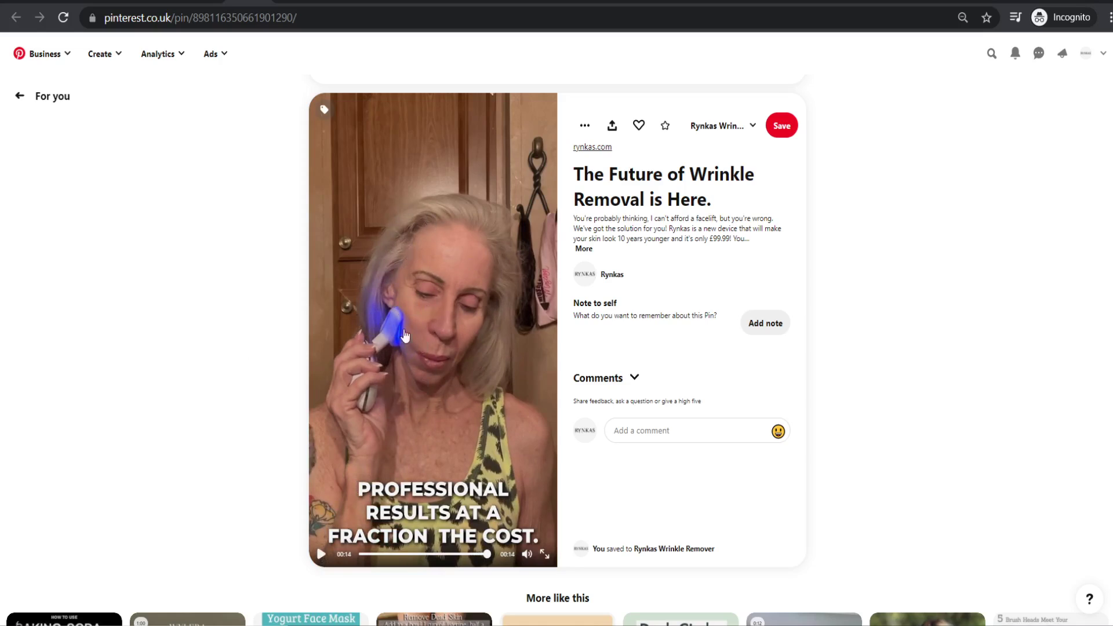
pyautogui.click(390, 370)
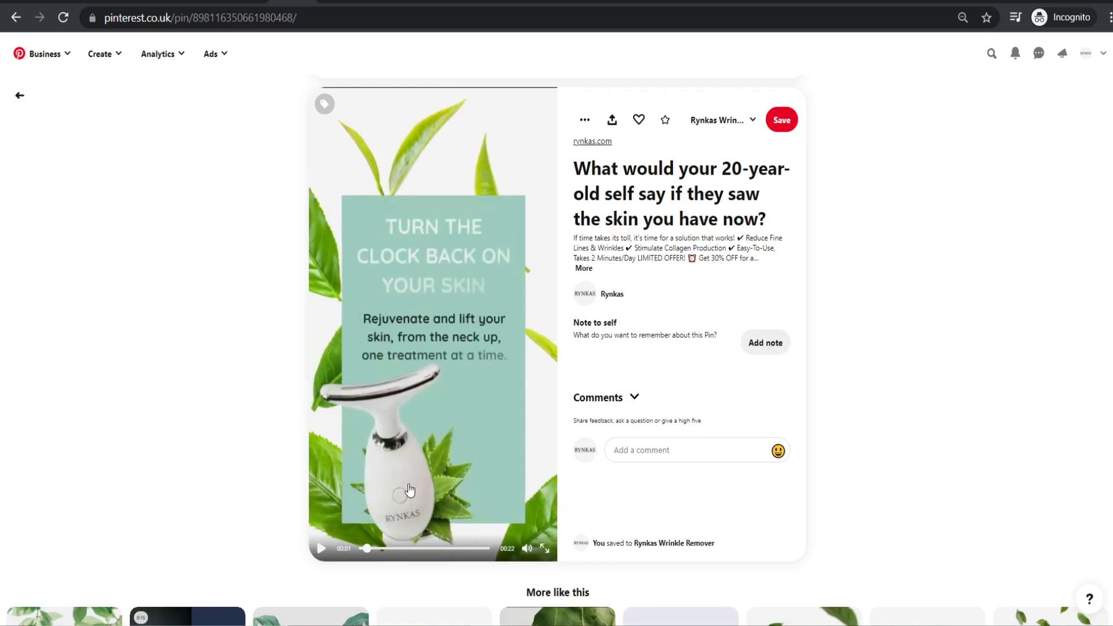
# - Play the leaf-themed Rynkas pin video, pause on the Get yours now scene, and rewind to 00:10
pyautogui.click(321, 550)
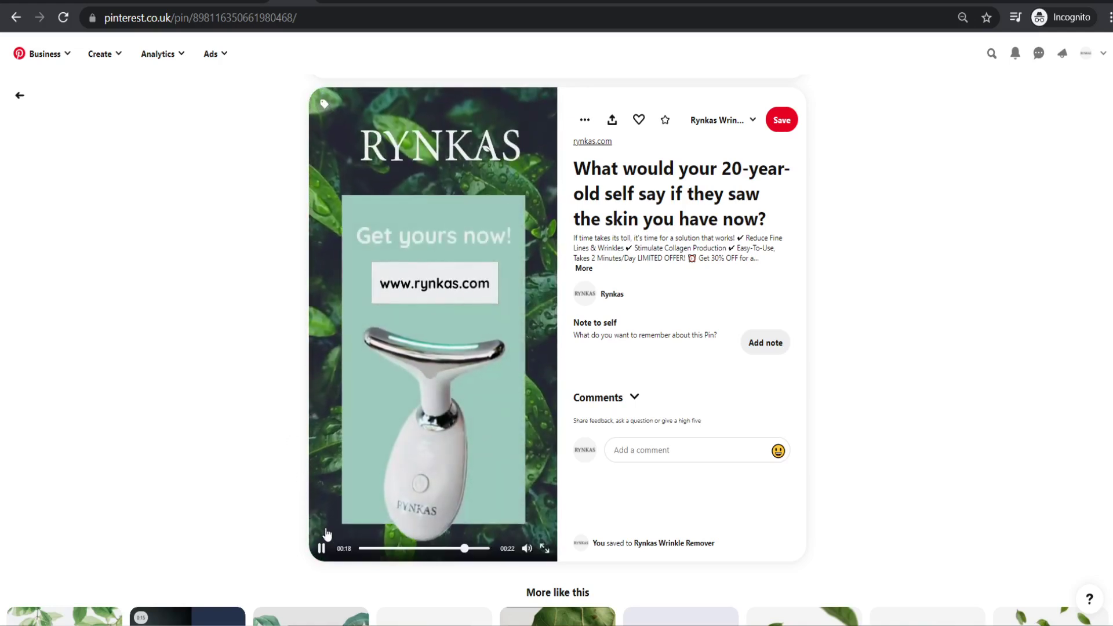
pyautogui.click(321, 548)
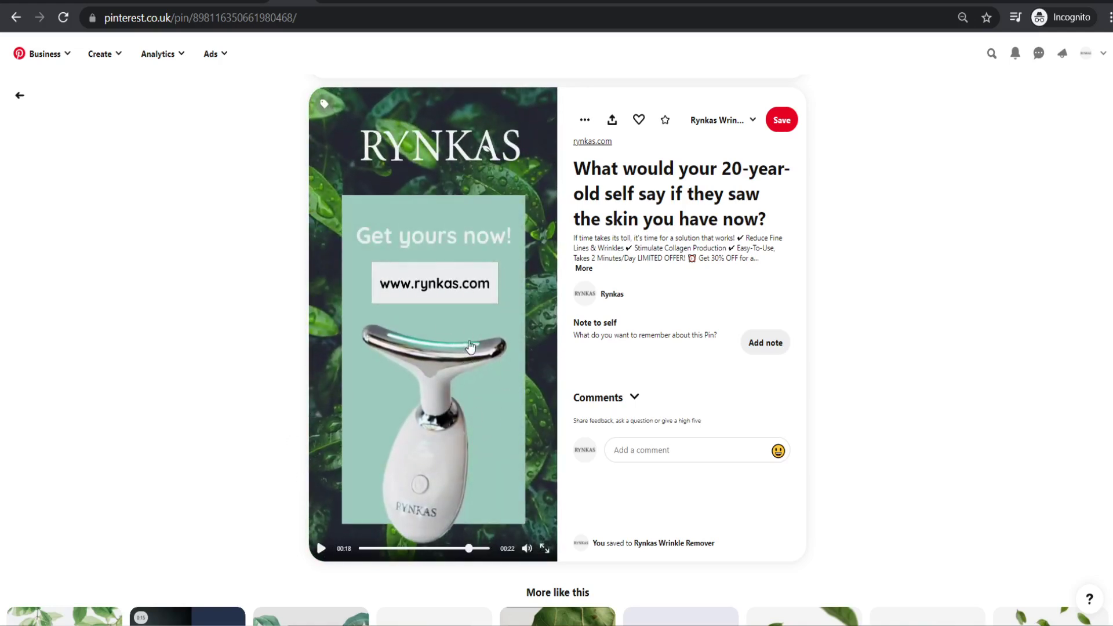
pyautogui.moveTo(436, 554); pyautogui.dragTo(453, 560)
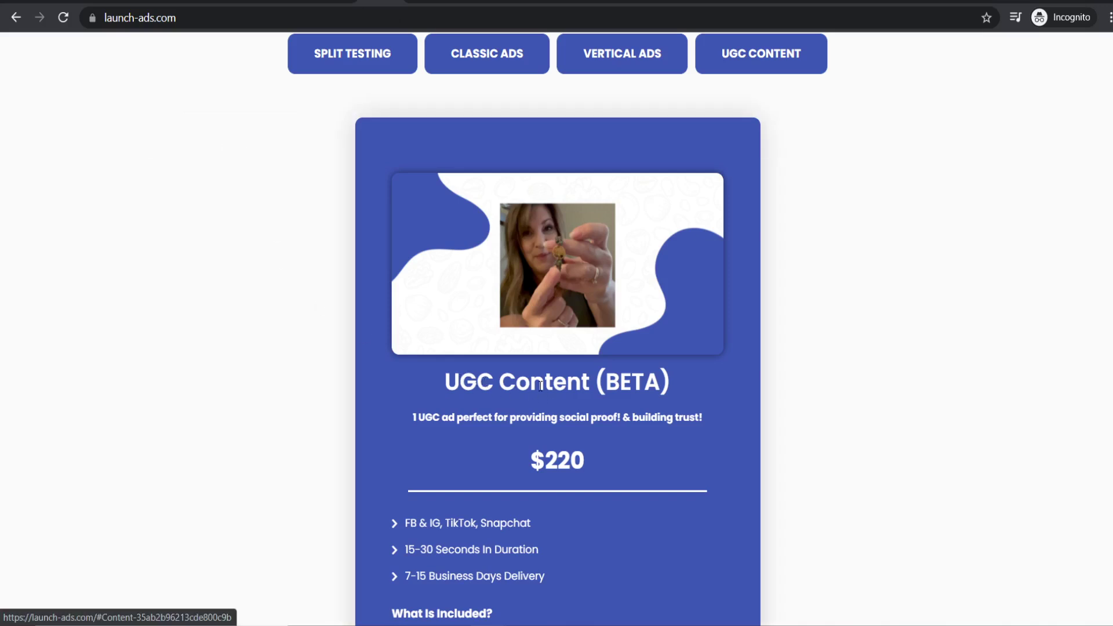
pyautogui.scroll(15, 589, 411)
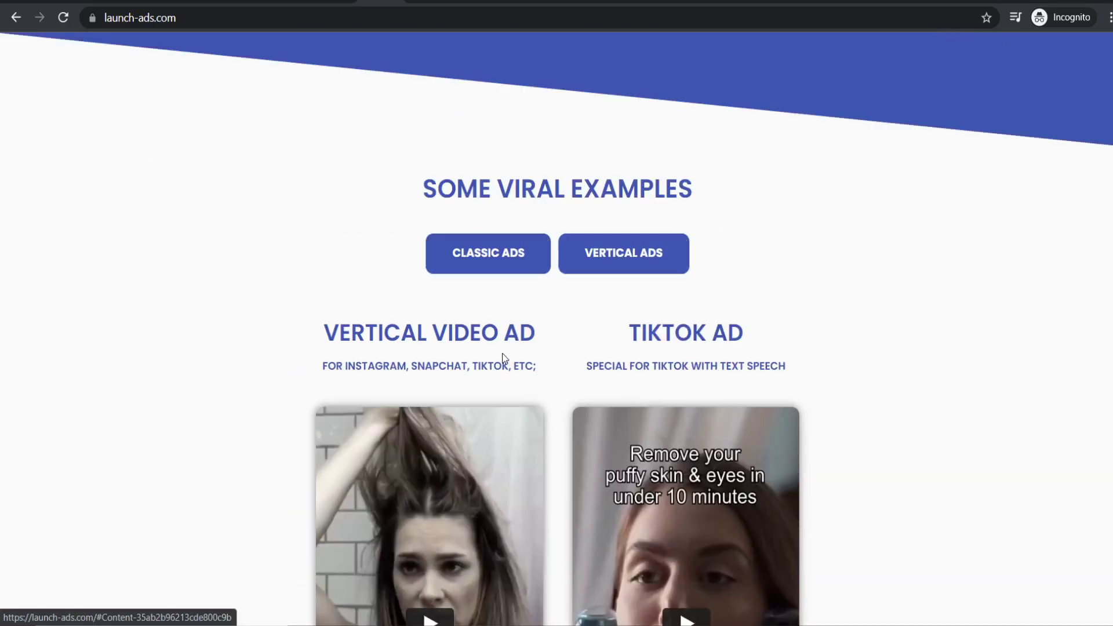
pyautogui.scroll(20, 377, 205)
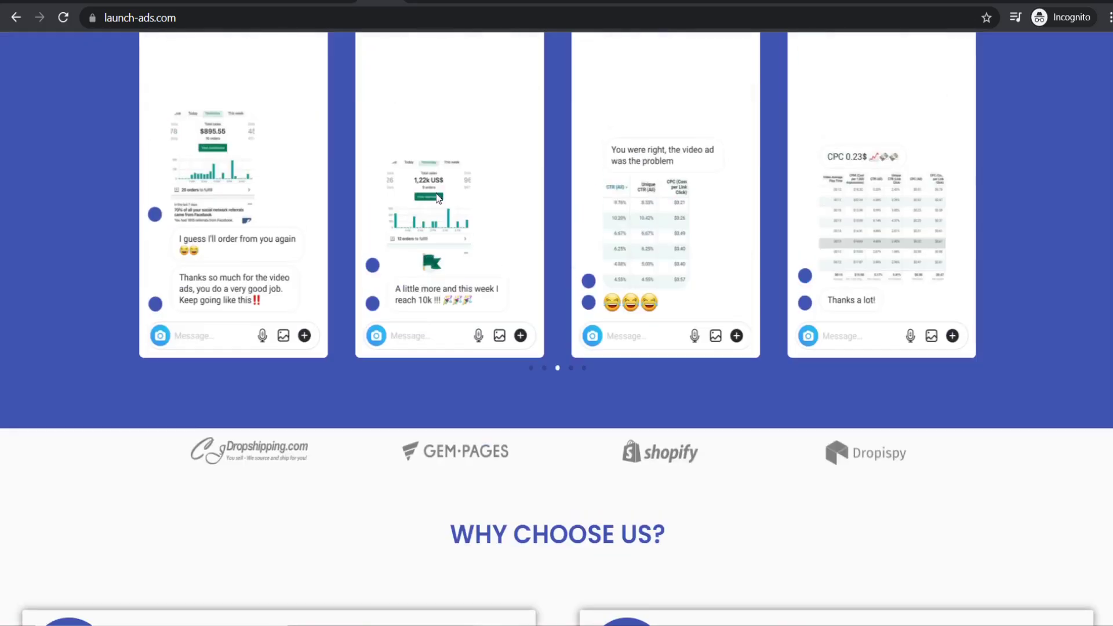
pyautogui.scroll(-8, 453, 193)
pyautogui.scroll(-10, 464, 290)
pyautogui.scroll(20, 492, 435)
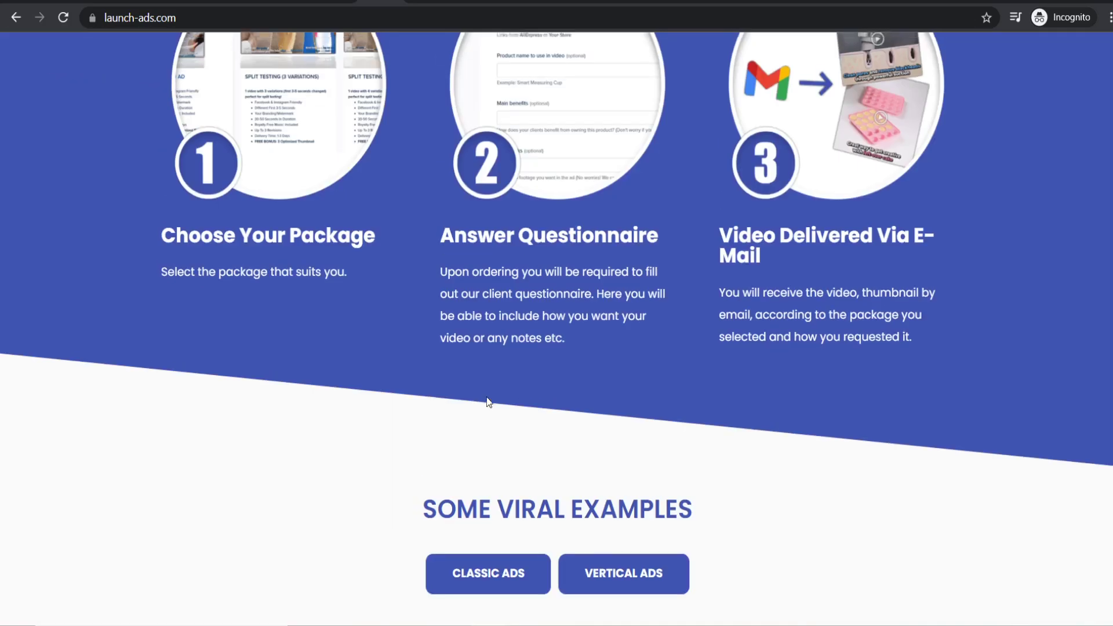
pyautogui.scroll(-15, 513, 382)
pyautogui.scroll(8, 505, 288)
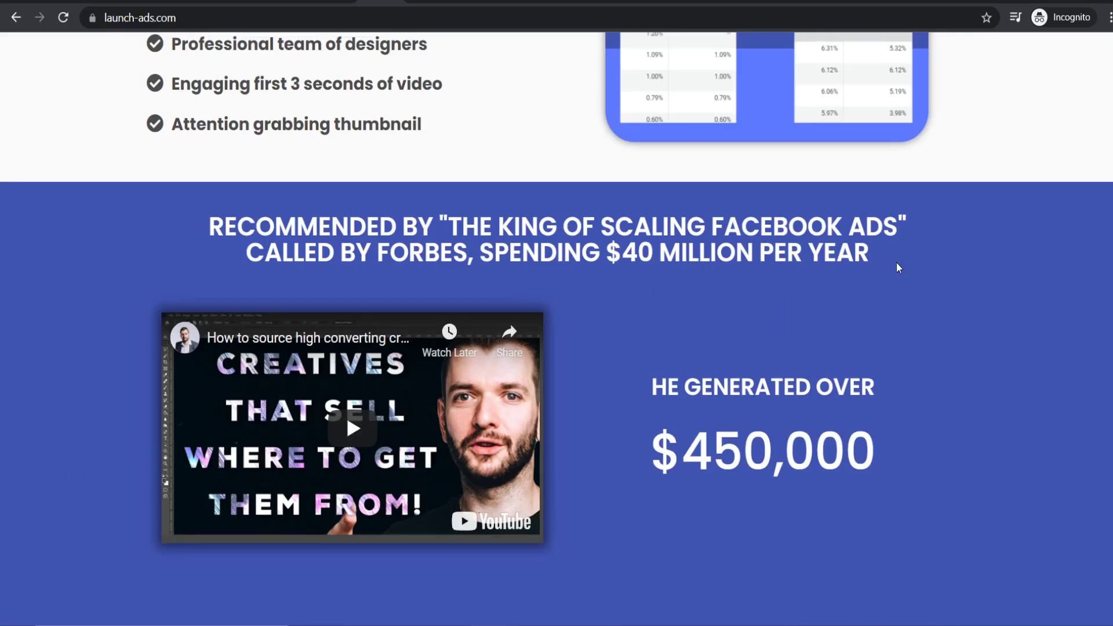
pyautogui.scroll(10, 1112, 131)
pyautogui.scroll(-20, 1112, 131)
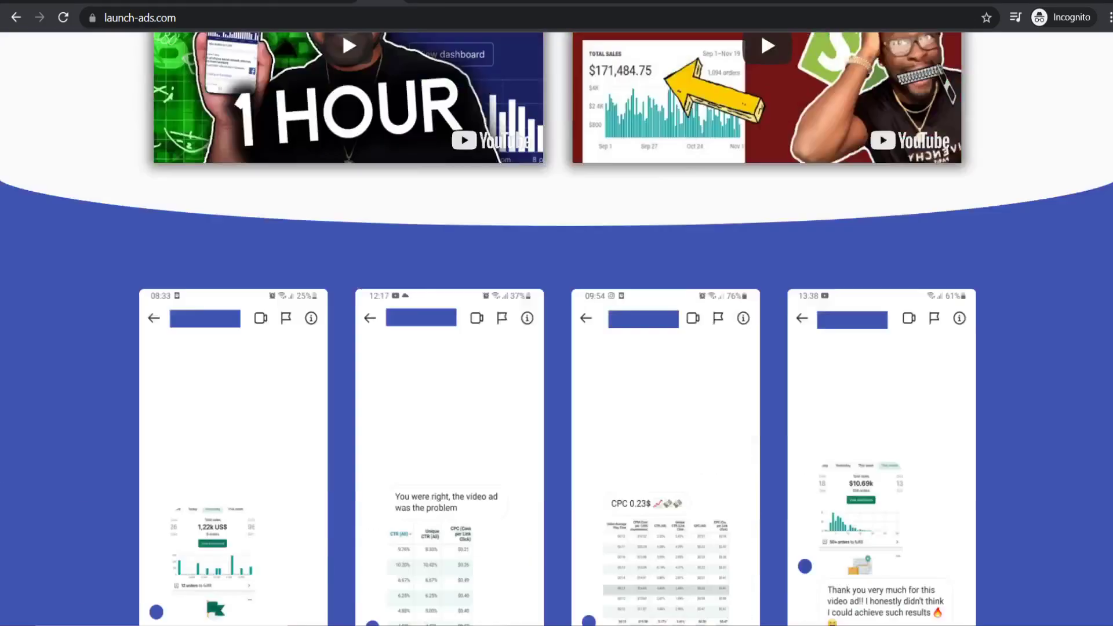
pyautogui.scroll(-10, 576, 259)
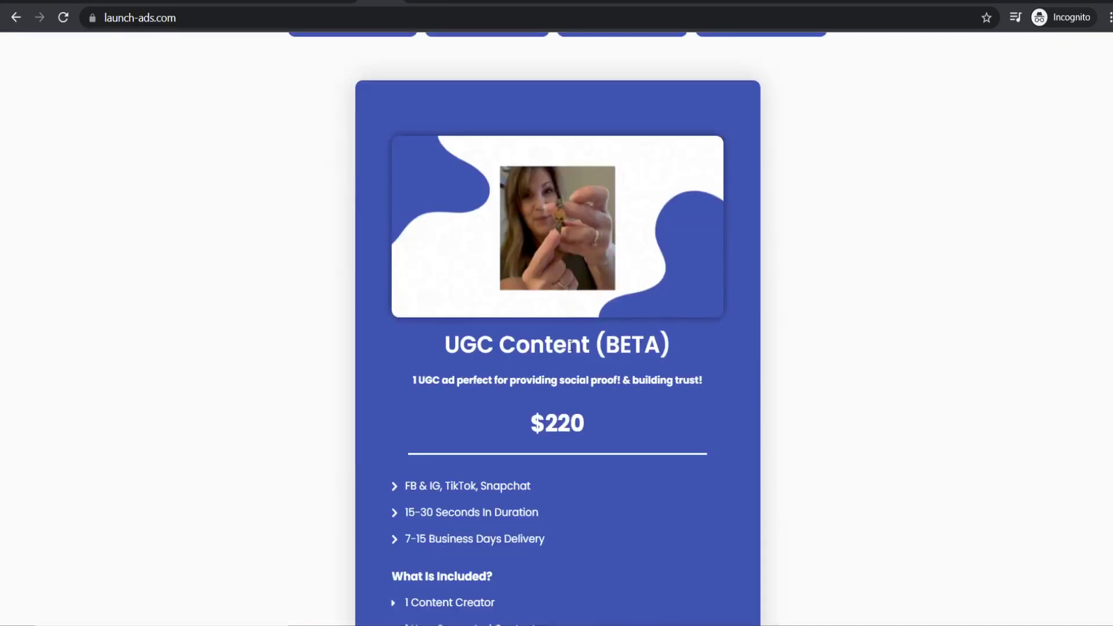
pyautogui.scroll(-1, 570, 340)
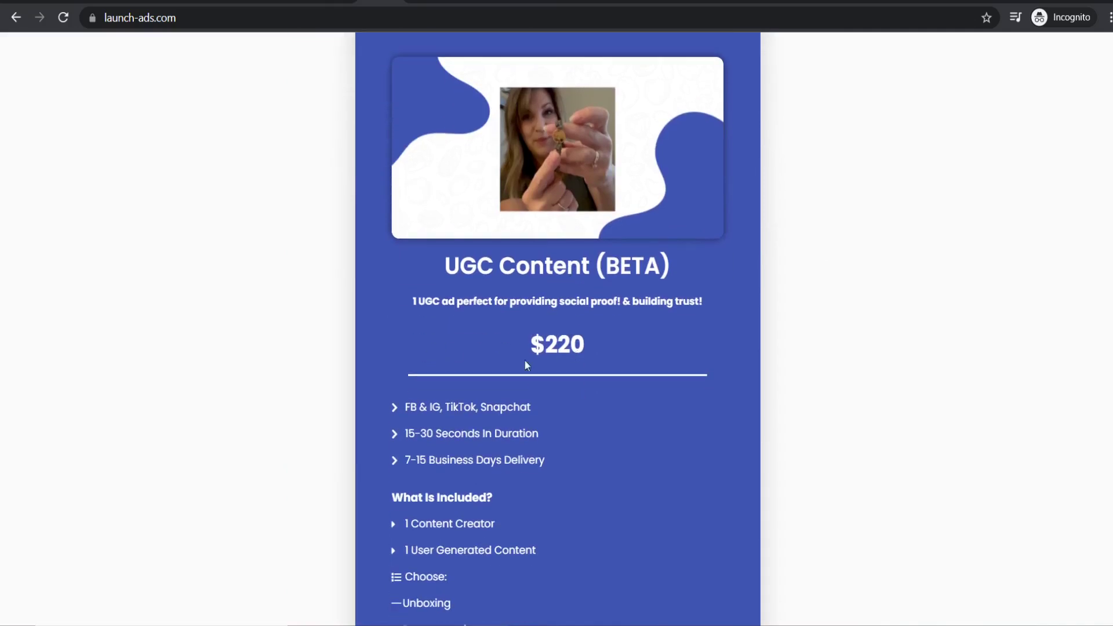
pyautogui.scroll(-2, 452, 336)
pyautogui.scroll(1, 528, 327)
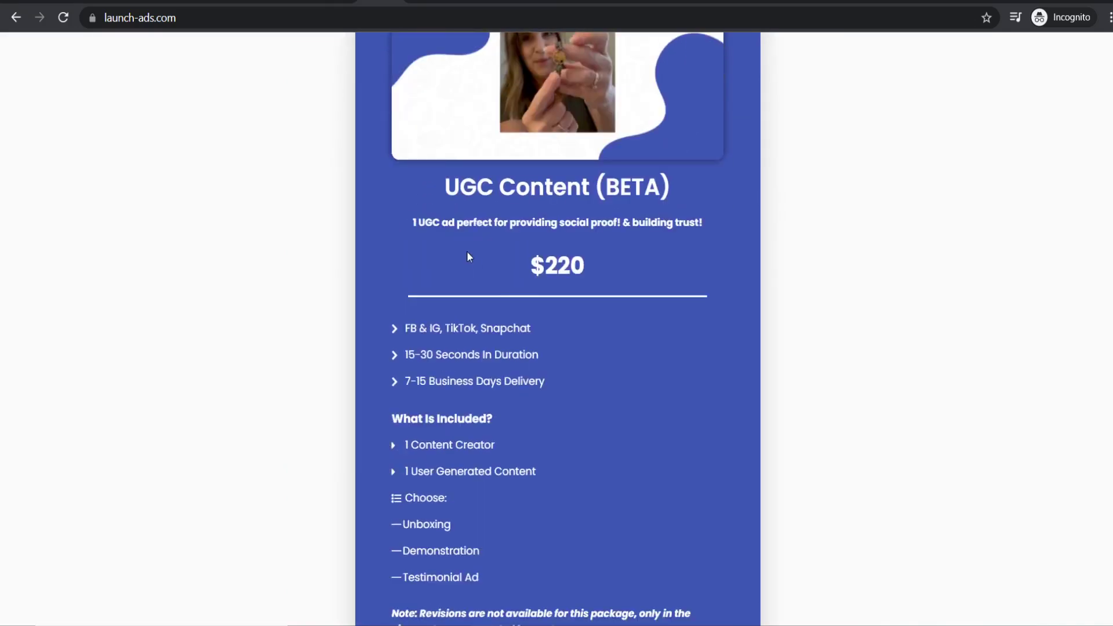
pyautogui.scroll(1, 505, 267)
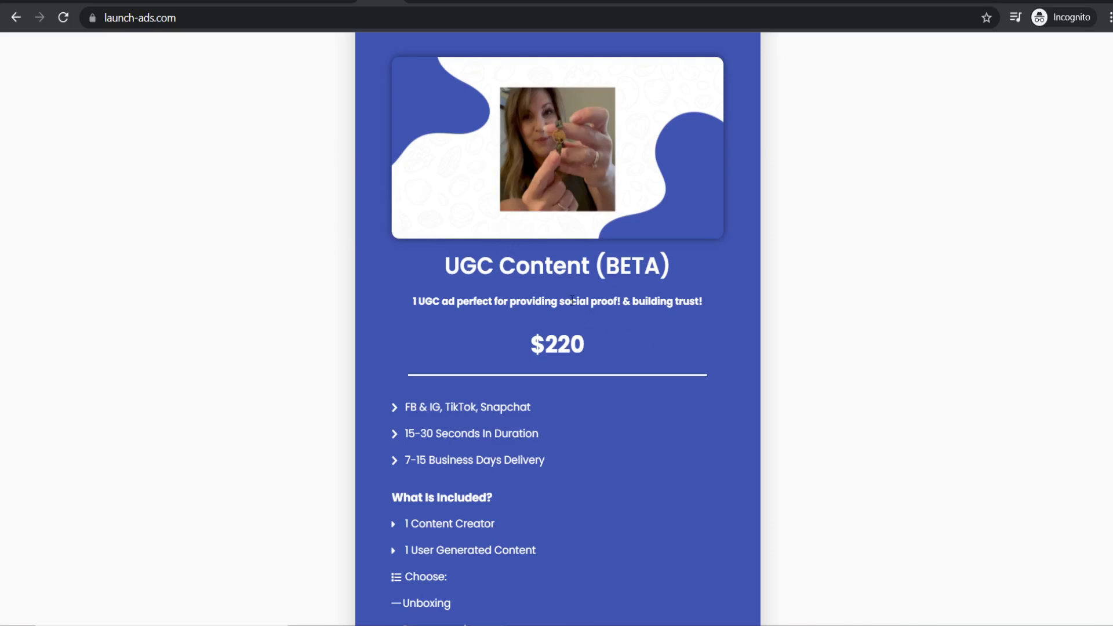
pyautogui.scroll(-1, 572, 319)
pyautogui.scroll(1, 614, 328)
pyautogui.scroll(-1, 405, 197)
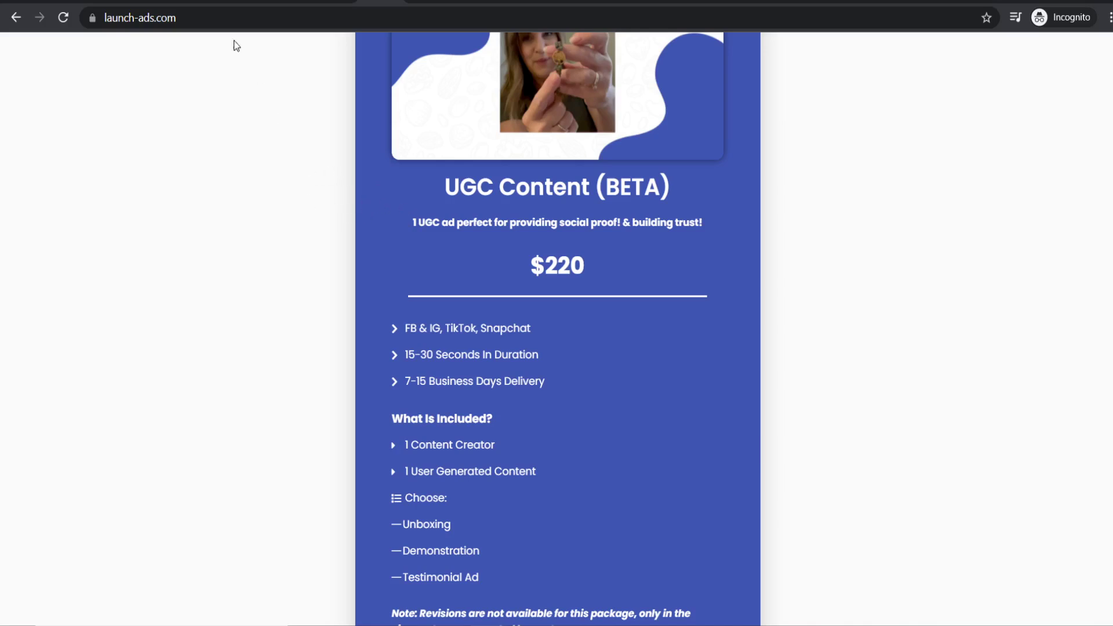
pyautogui.click(238, 2)
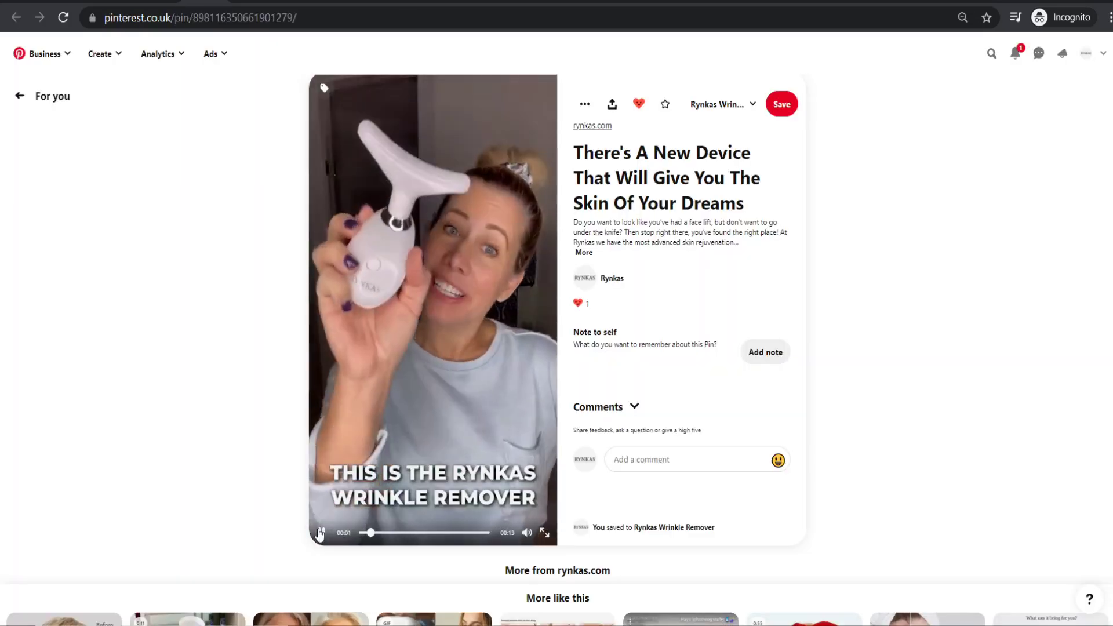
pyautogui.click(387, 287)
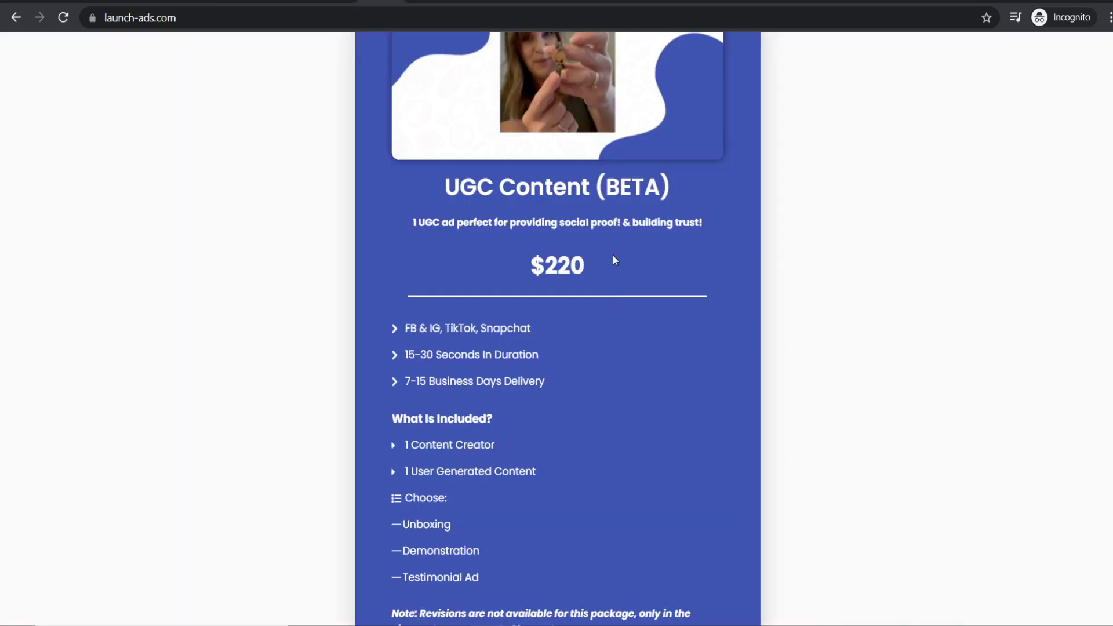
pyautogui.scroll(-1, 606, 253)
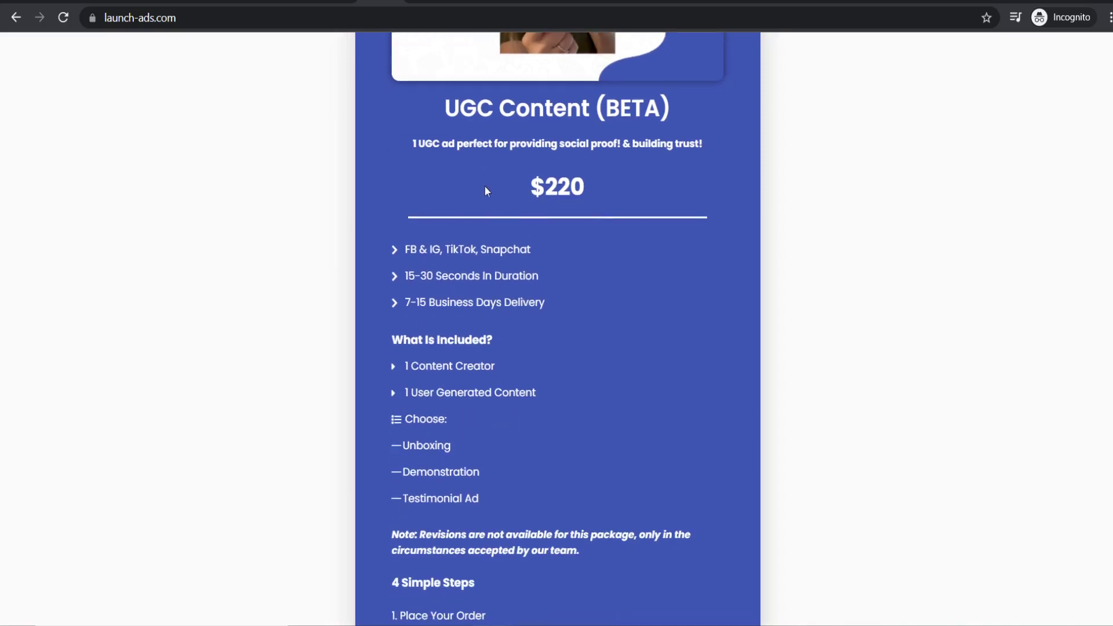
pyautogui.scroll(-1, 536, 266)
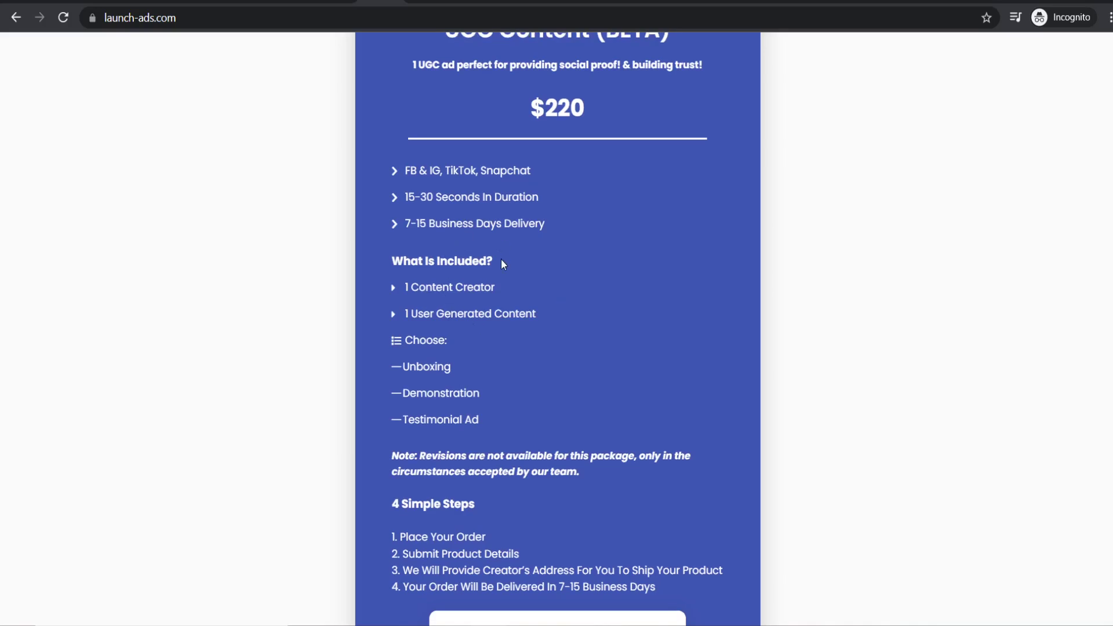
pyautogui.scroll(2, 502, 262)
pyautogui.scroll(-1, 569, 218)
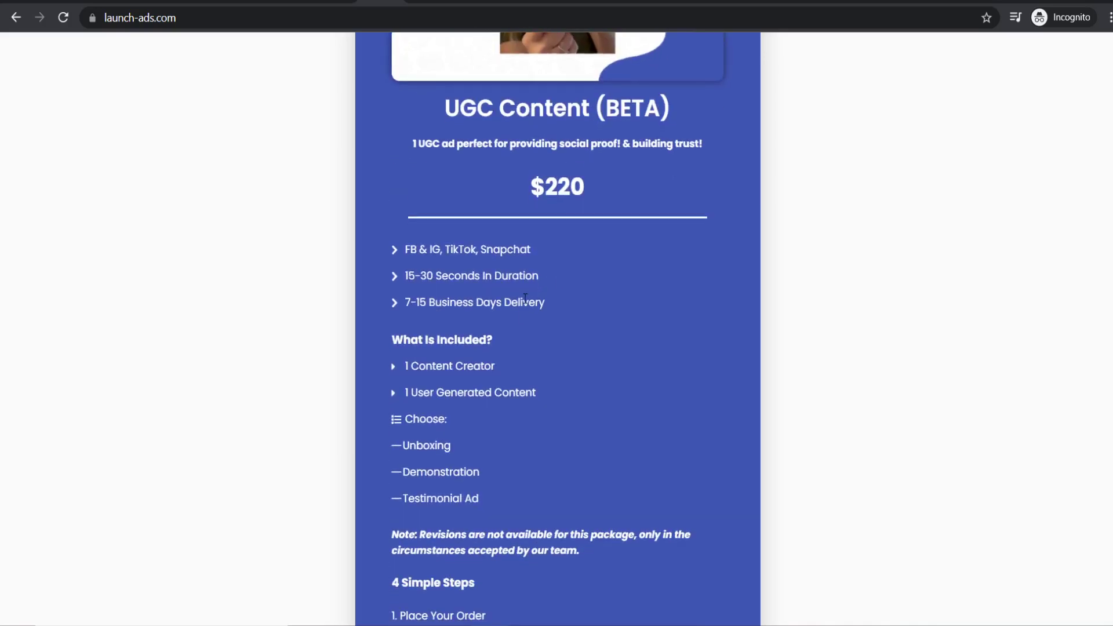
pyautogui.scroll(-1, 526, 324)
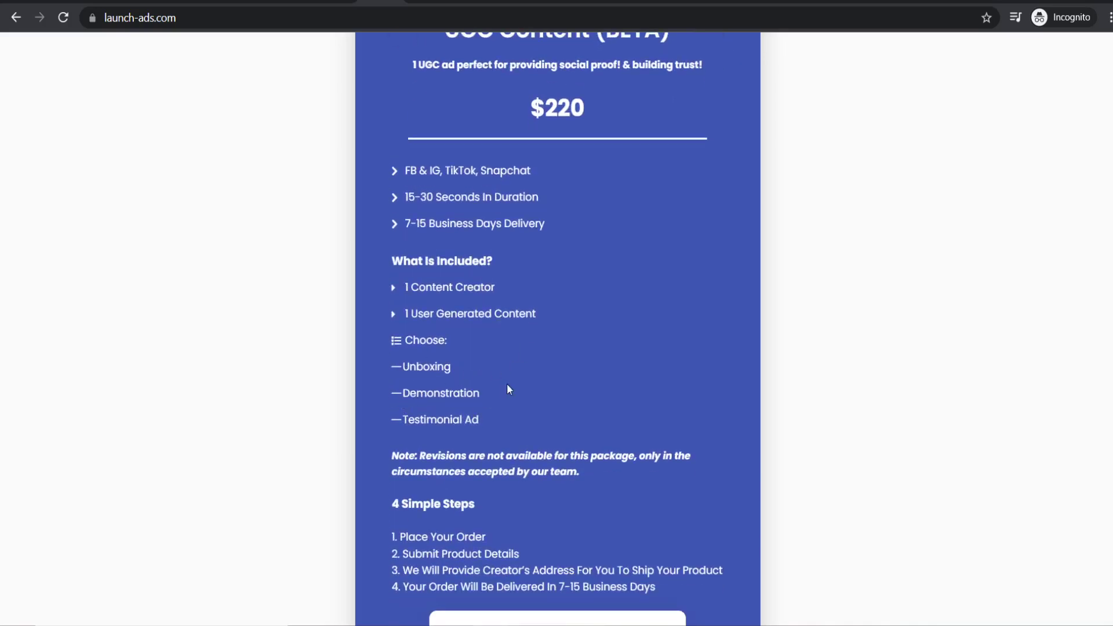
pyautogui.scroll(-2, 508, 302)
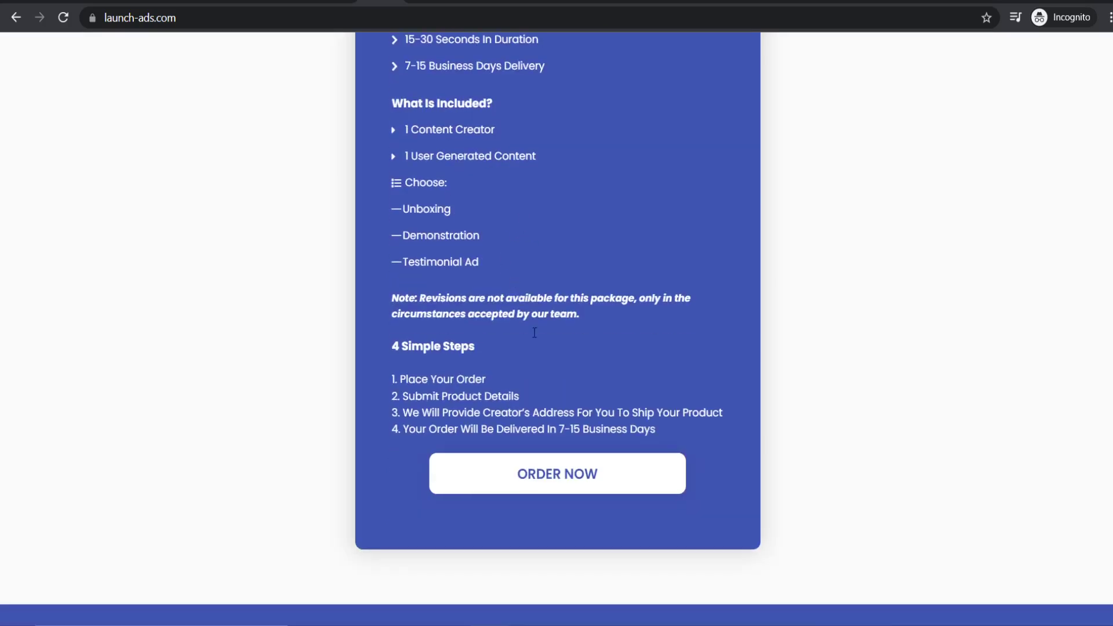
pyautogui.scroll(5, 537, 223)
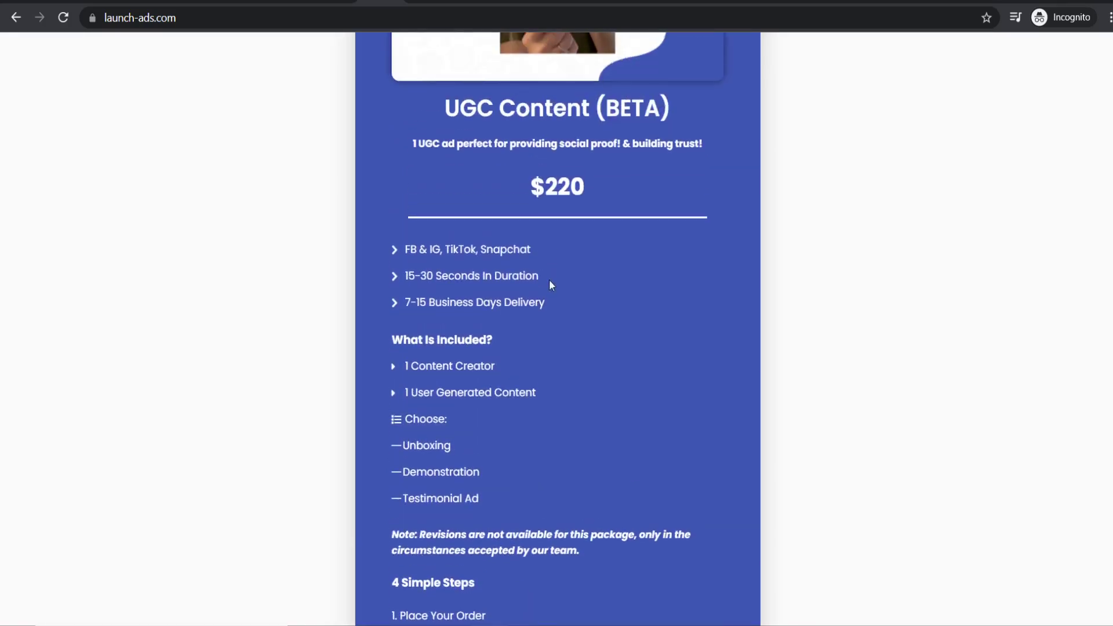
pyautogui.scroll(1, 517, 229)
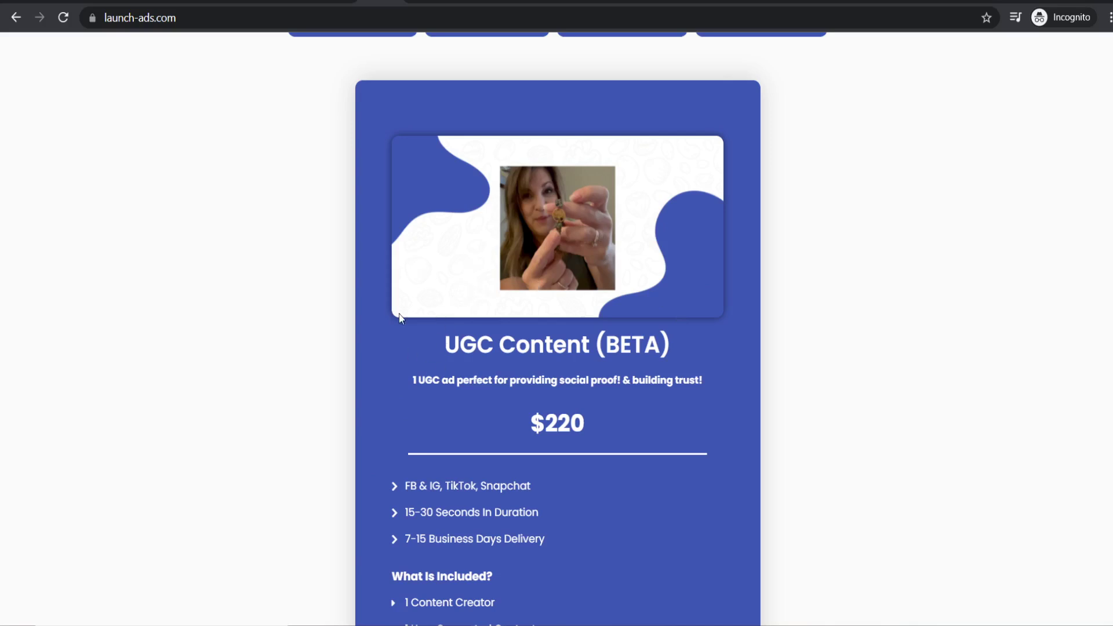
pyautogui.scroll(5, 519, 234)
pyautogui.scroll(-7, 576, 356)
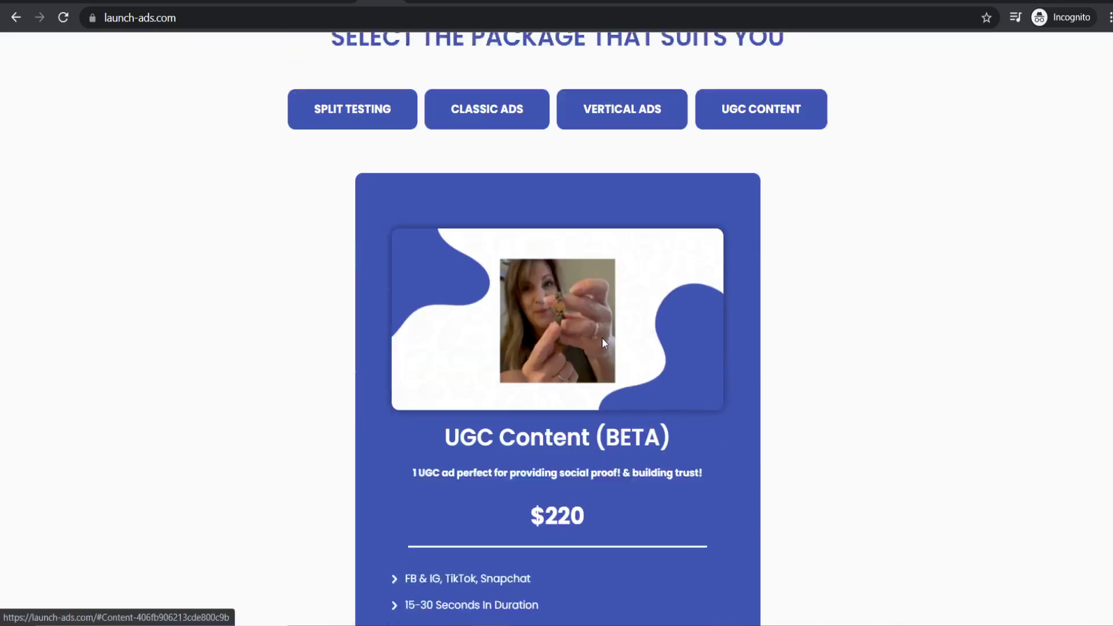
pyautogui.scroll(9, 604, 325)
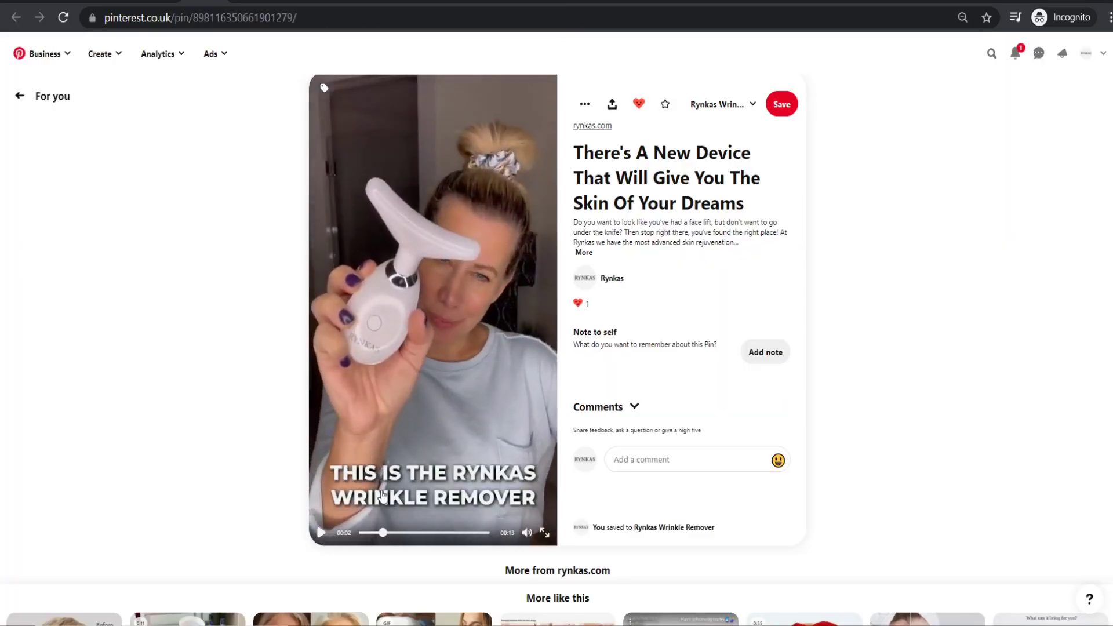
# - Scrub the Rynkas pin video's progress bar between its start and 00:10
pyautogui.click(422, 533)
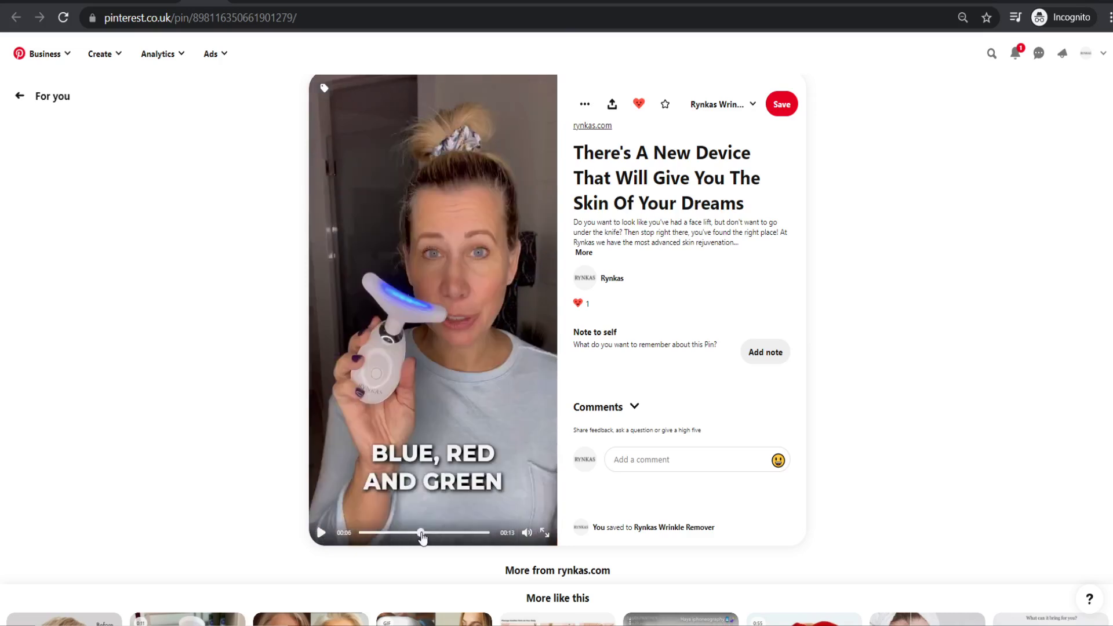
pyautogui.click(469, 534)
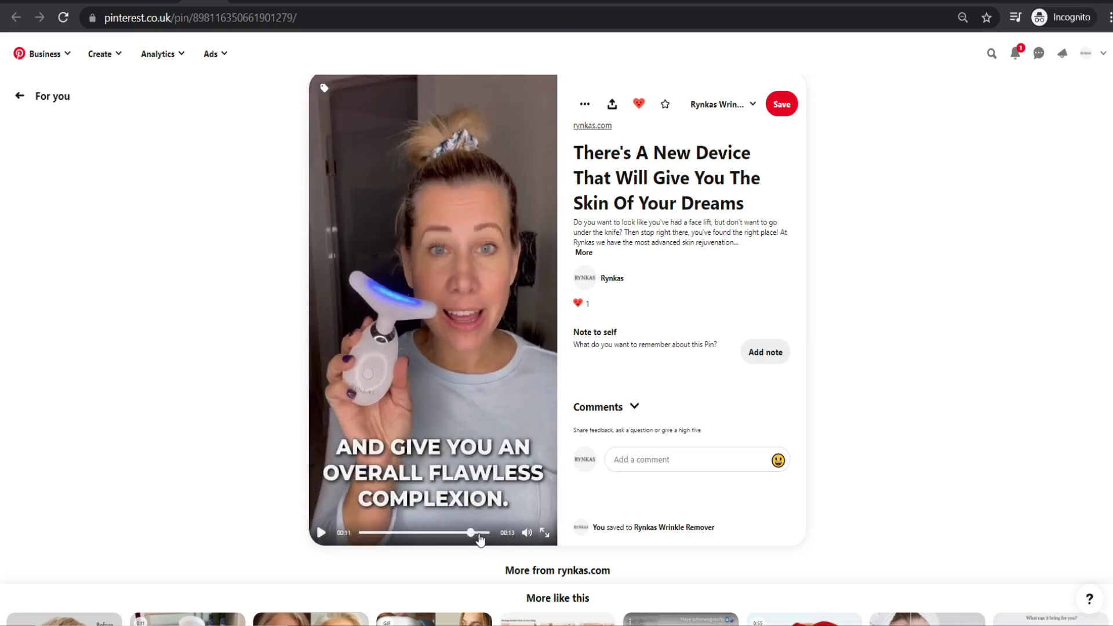
pyautogui.moveTo(481, 540); pyautogui.dragTo(450, 533)
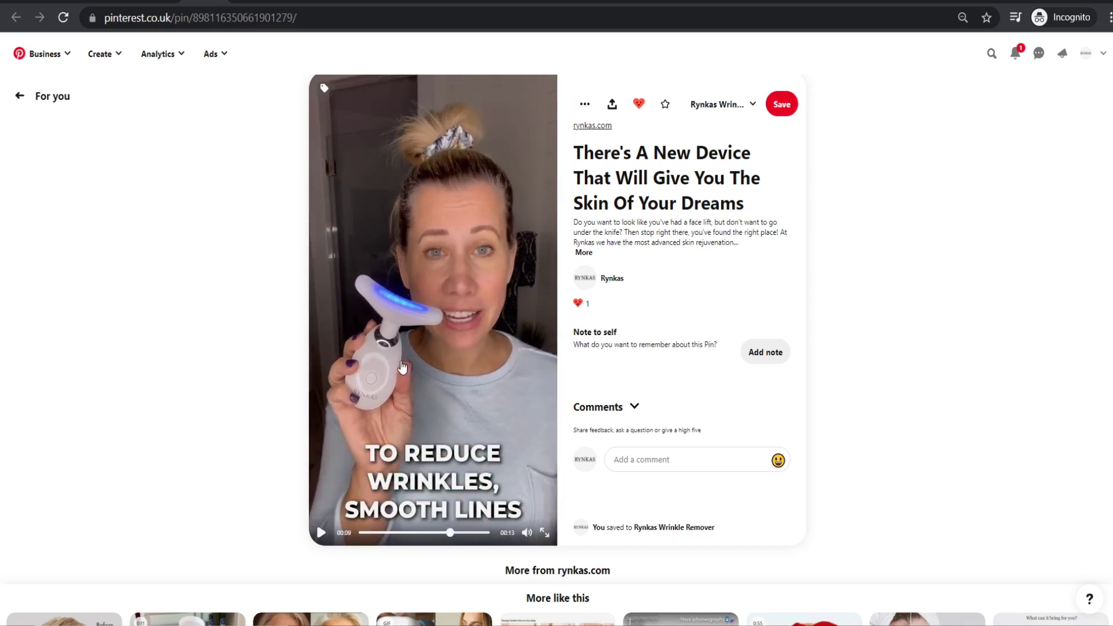
pyautogui.moveTo(444, 534); pyautogui.dragTo(471, 541)
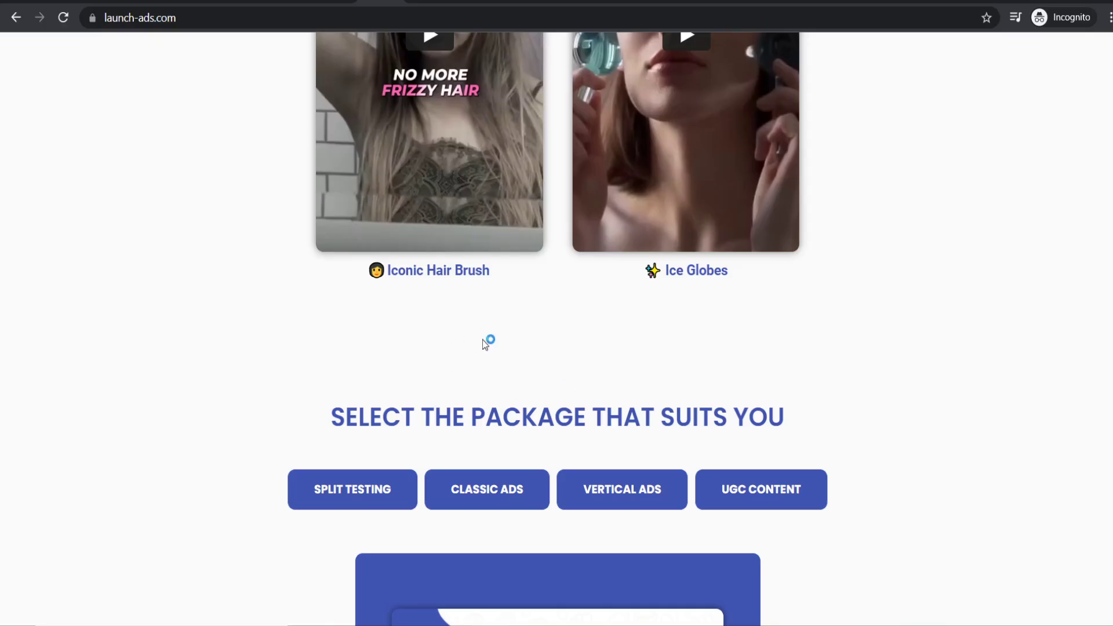
pyautogui.scroll(-8, 487, 343)
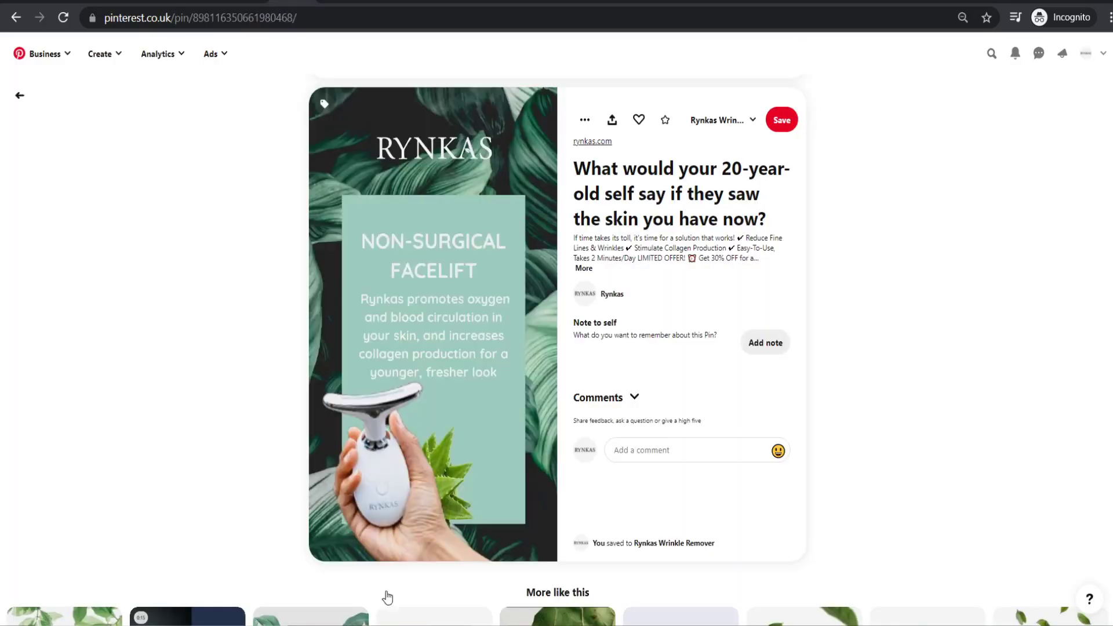
# - Play the other Rynkas pin video, pause it, and jump back to 00:09
pyautogui.click(321, 548)
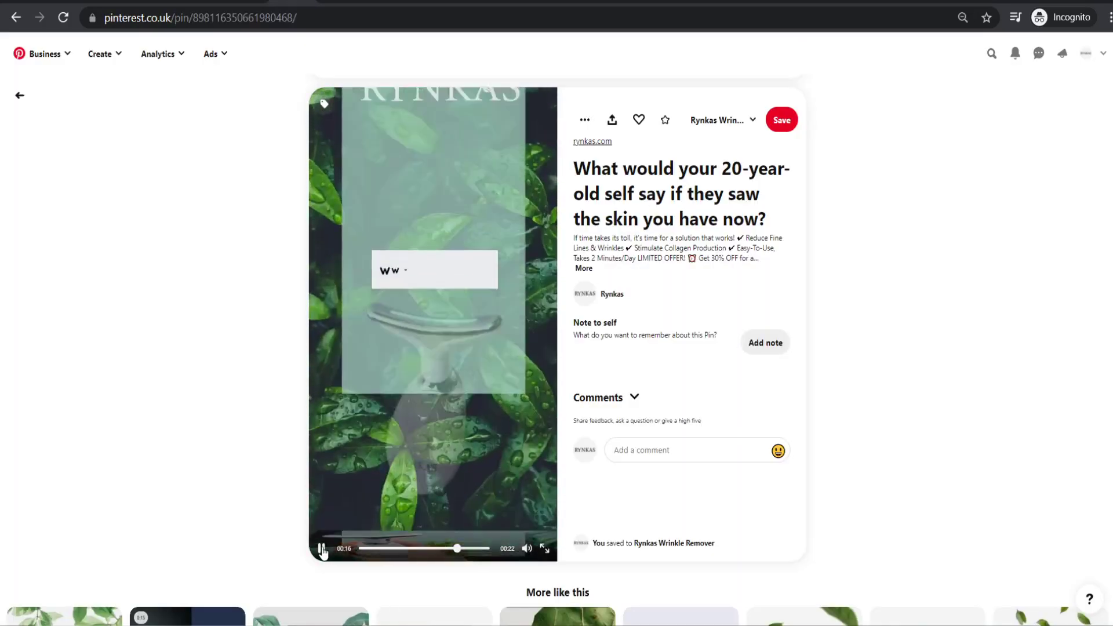
pyautogui.click(322, 550)
pyautogui.click(415, 549)
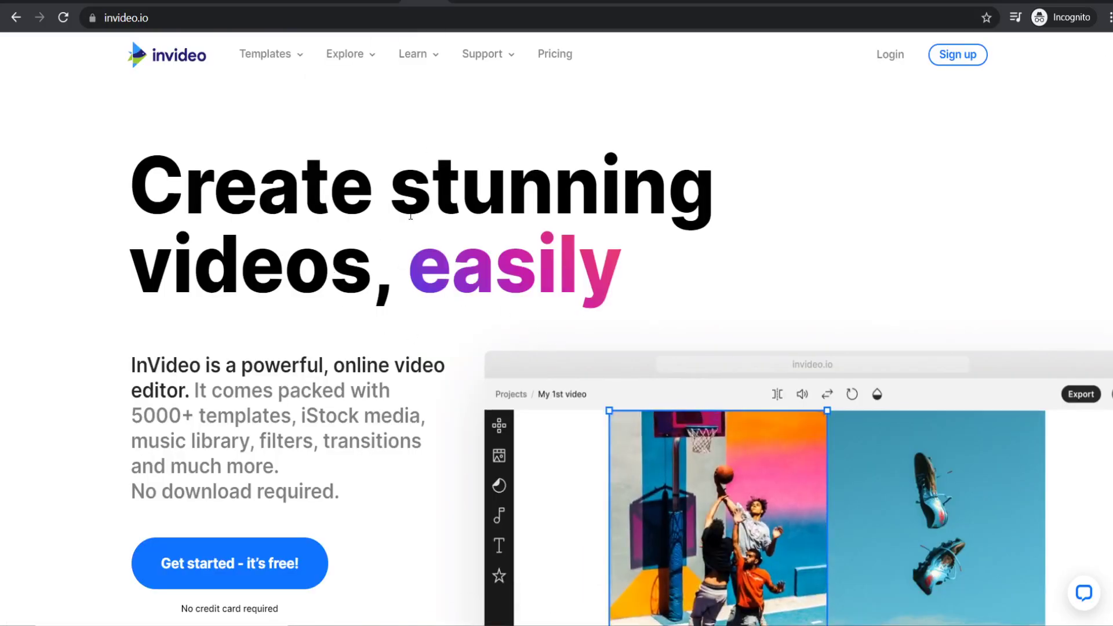
# - Open InVideo's Pricing page and scroll through the Free, Business and Unlimited plan cards
pyautogui.click(550, 58)
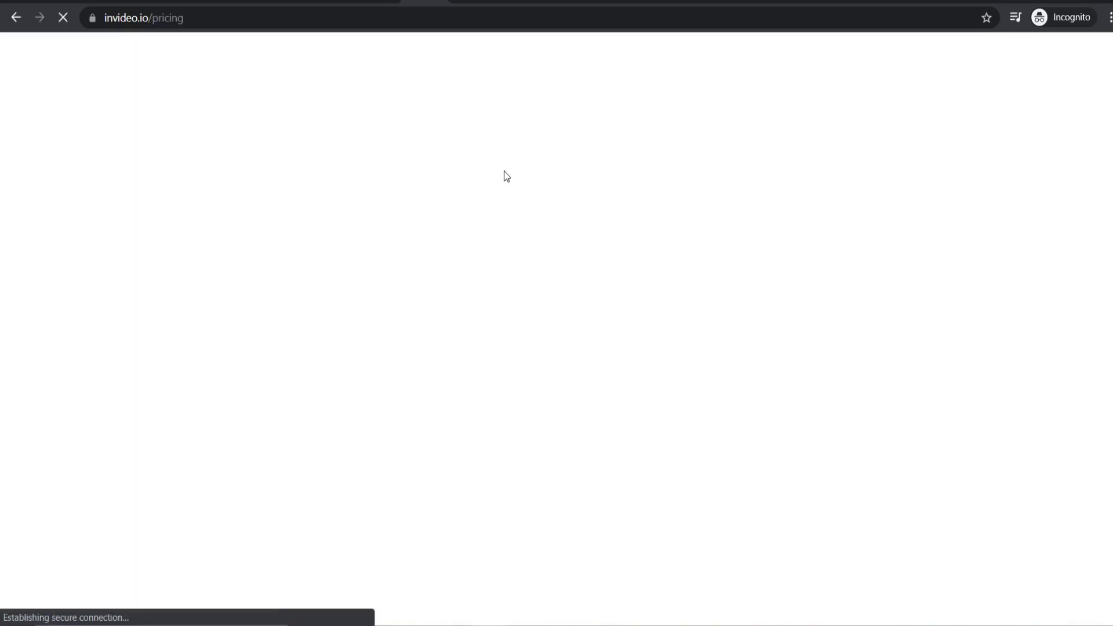
pyautogui.scroll(-1, 332, 325)
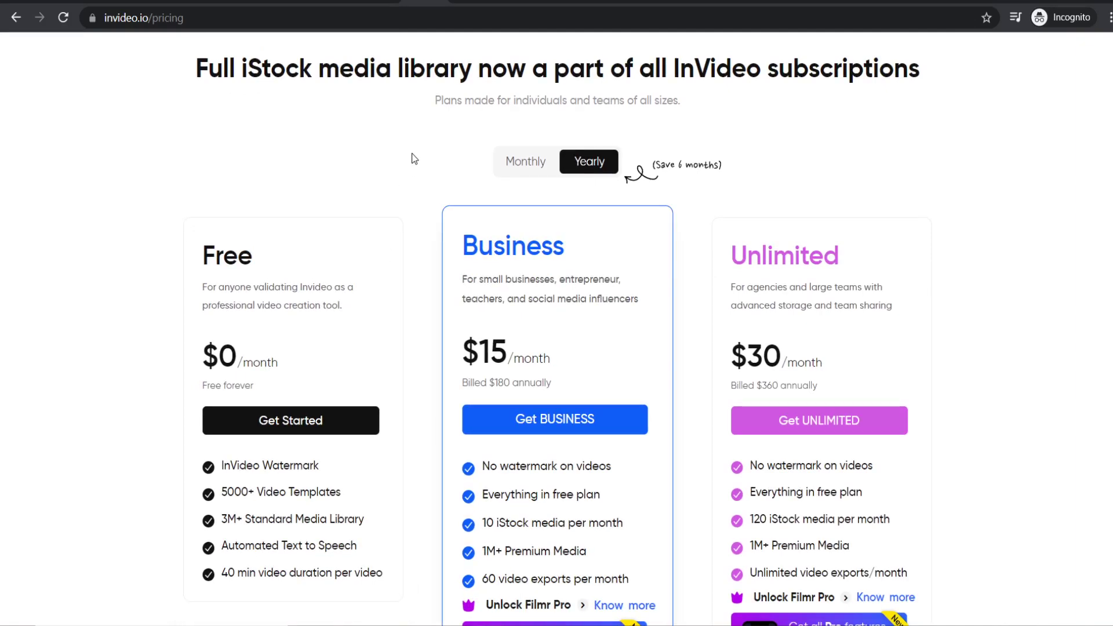
pyautogui.scroll(-1, 399, 145)
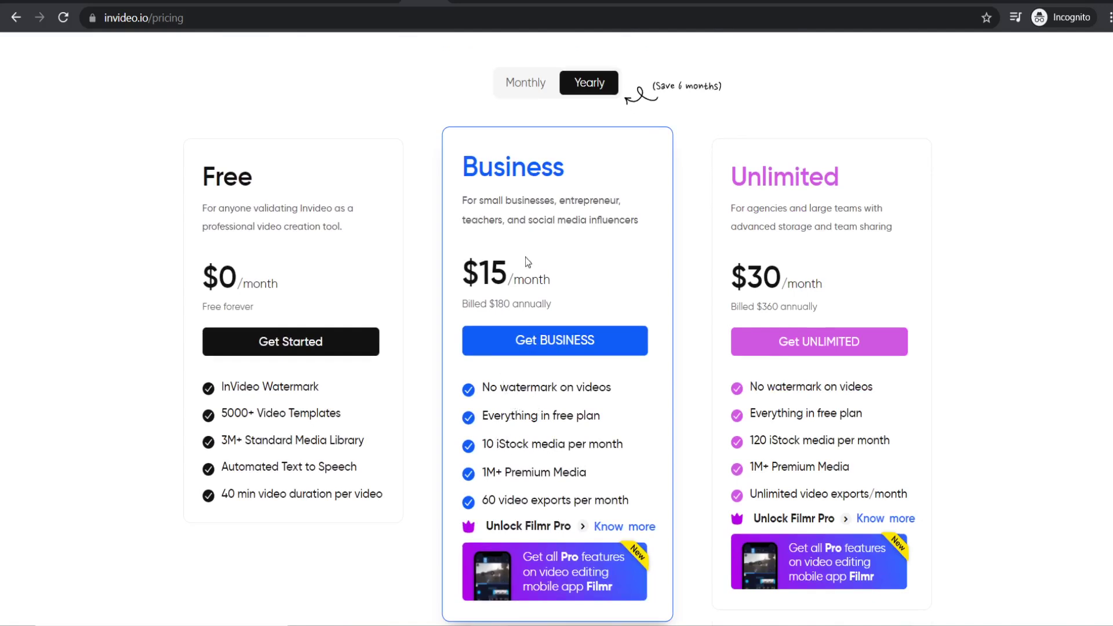
pyautogui.scroll(2, 597, 297)
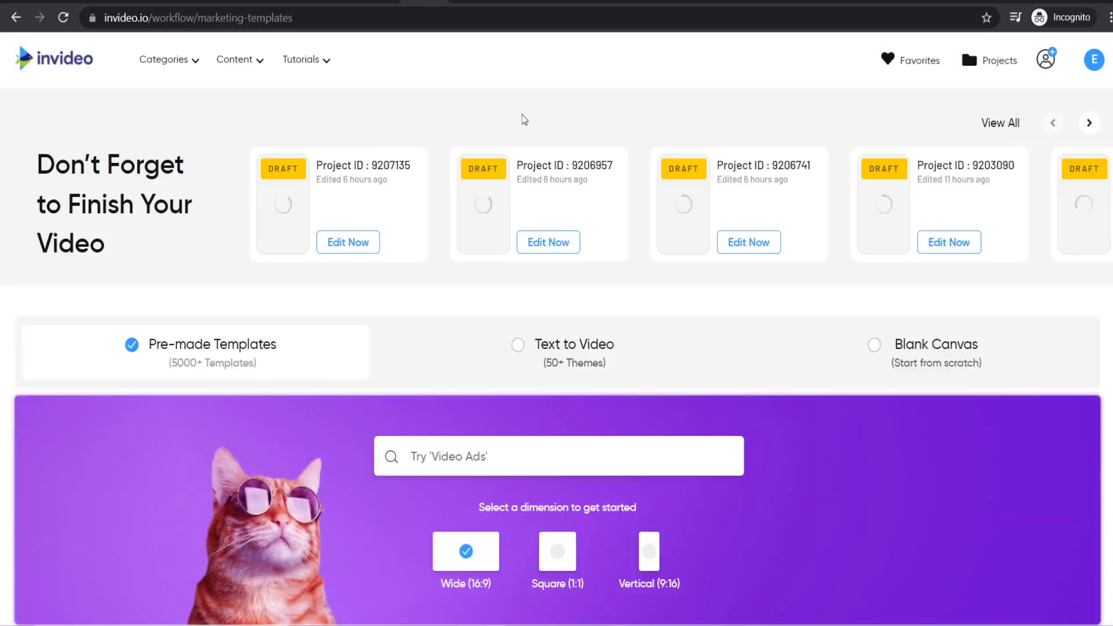
# - Search the templates for 'product' in the Vertical (9:16) format
pyautogui.scroll(-2, 458, 99)
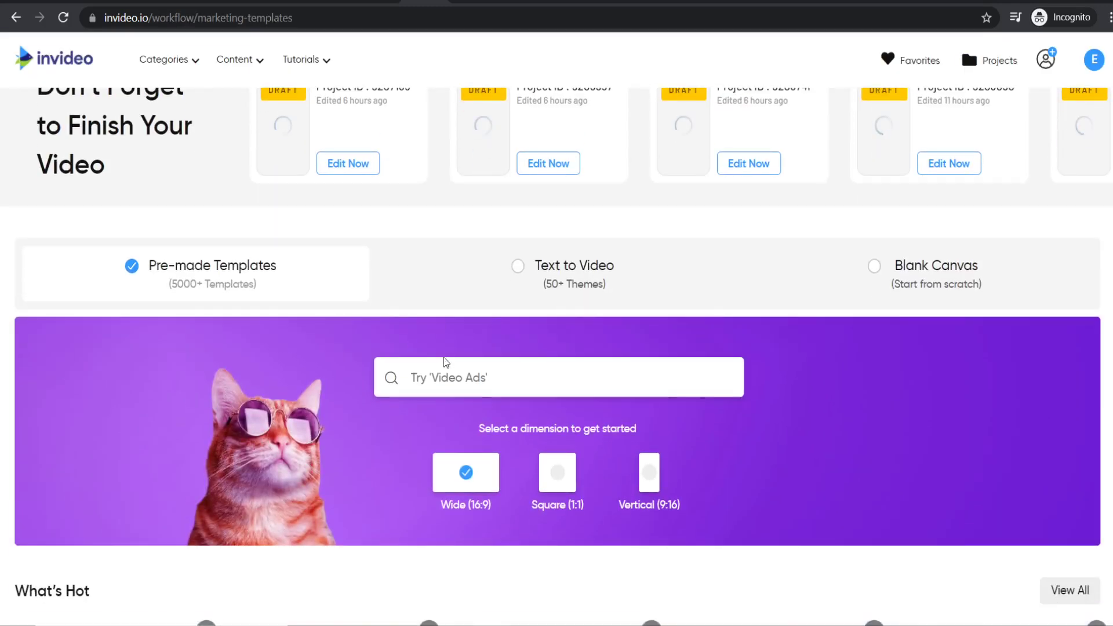
pyautogui.scroll(-2, 314, 342)
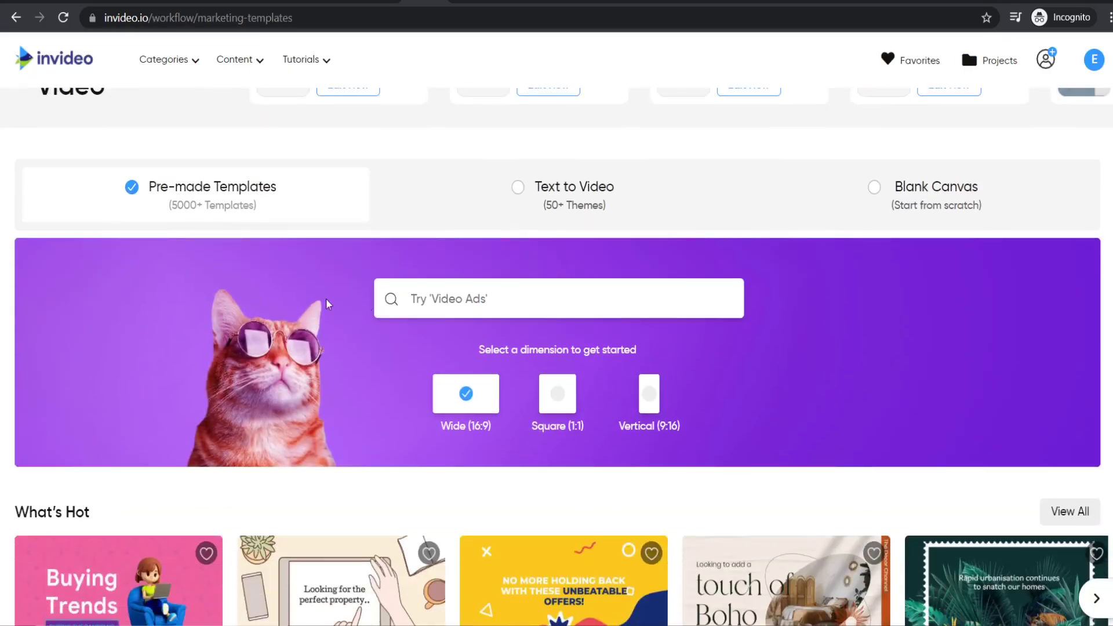
pyautogui.scroll(-2, 467, 302)
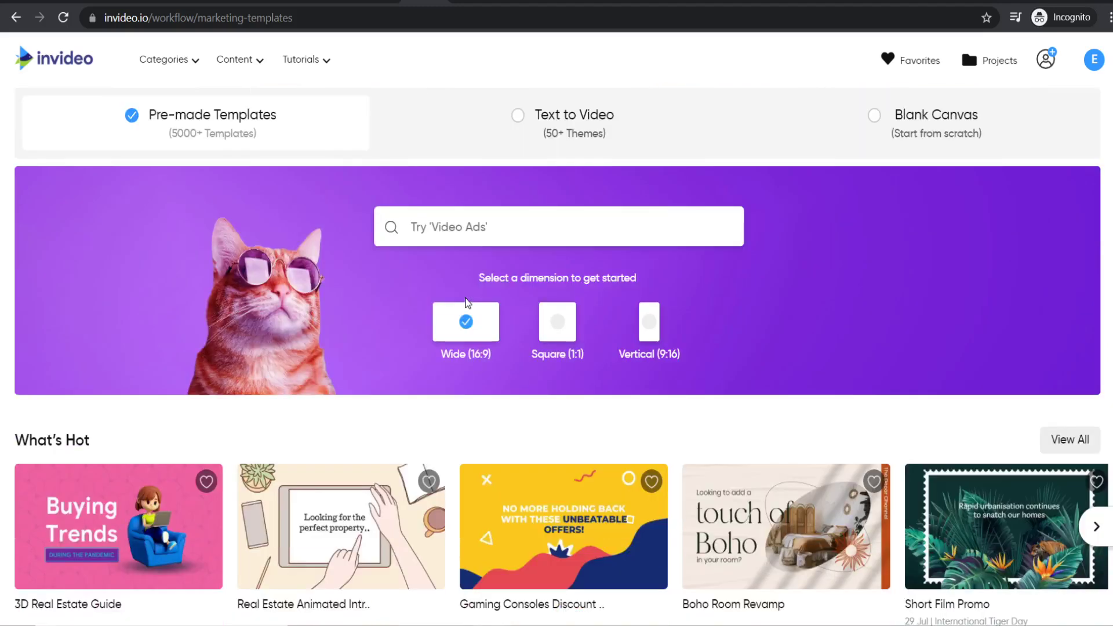
pyautogui.write('product')
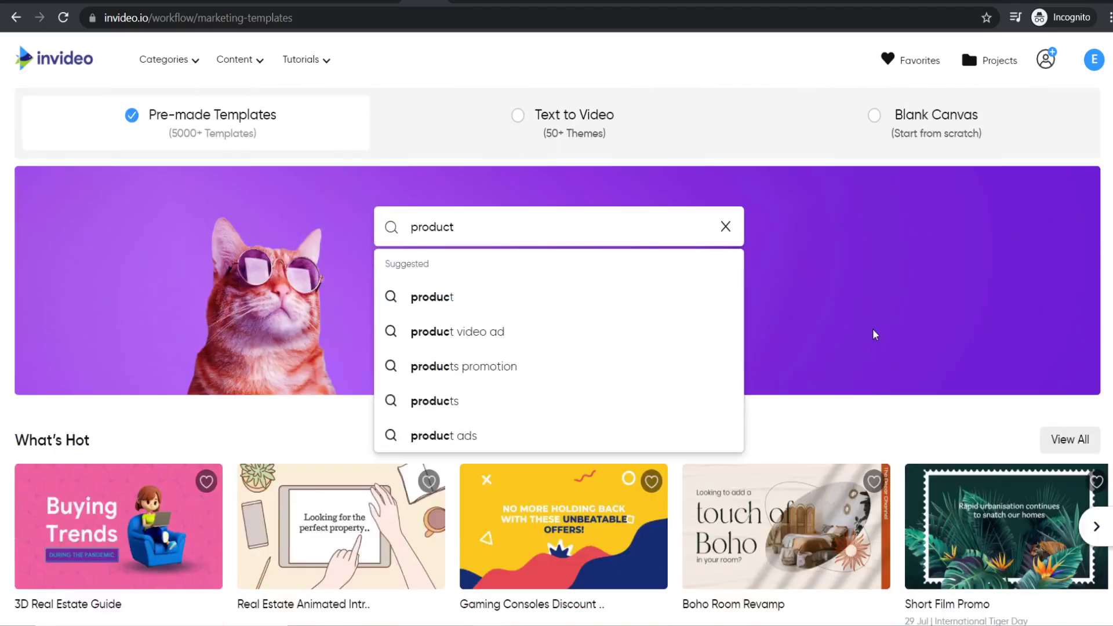
pyautogui.click(875, 331)
pyautogui.click(650, 329)
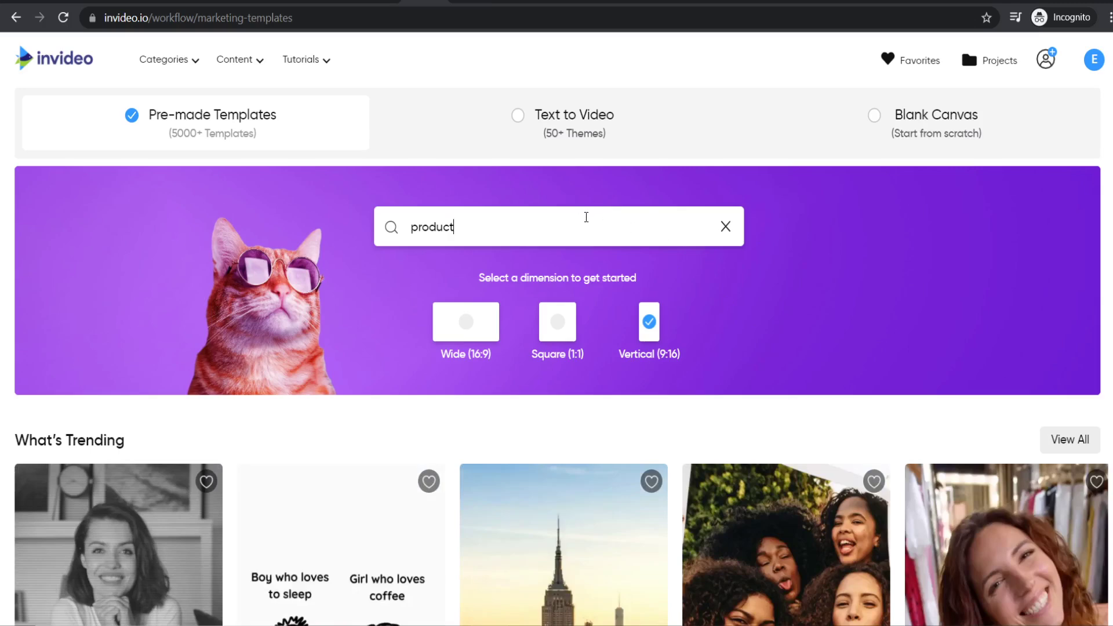
pyautogui.press('Return')
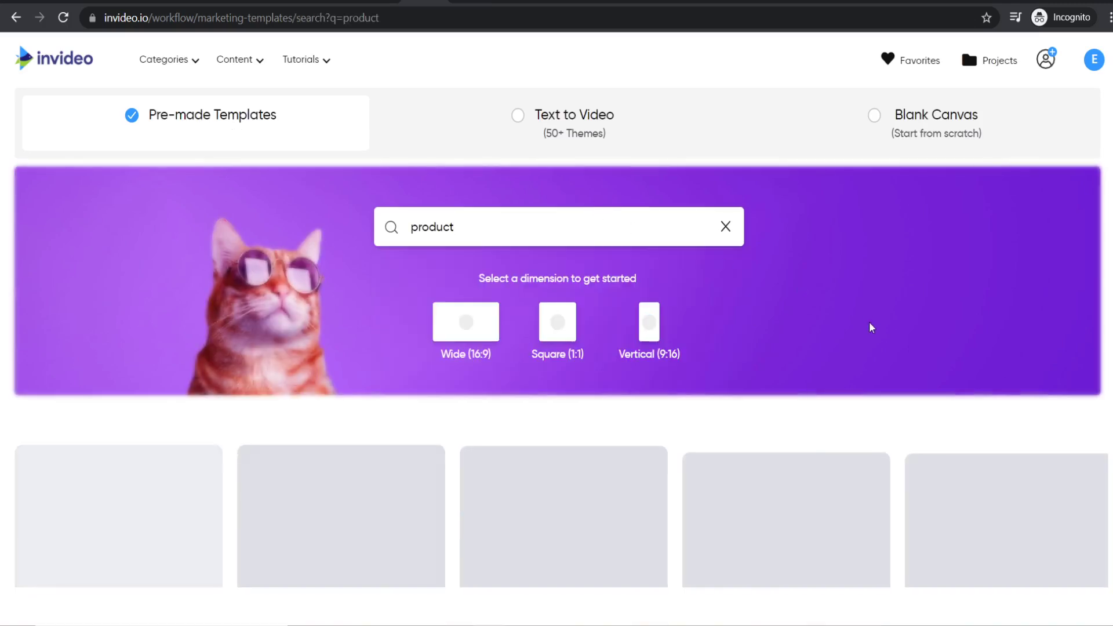
# - Browse the product results, including Beauty Skin Care Products and Modern Product Promo
pyautogui.scroll(-4, 594, 254)
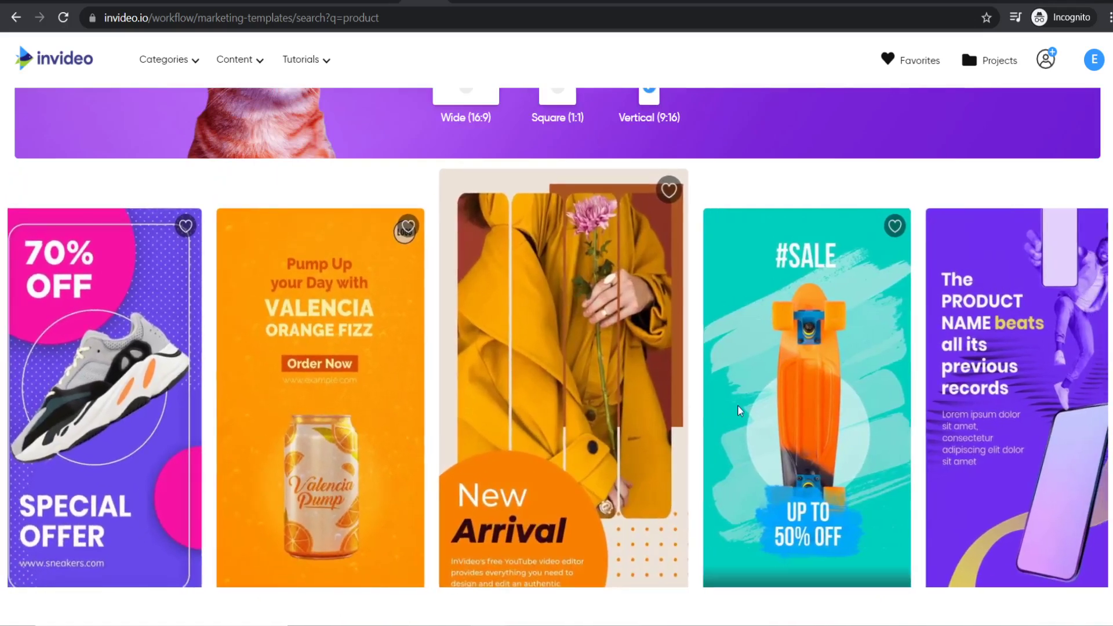
pyautogui.scroll(-4, 989, 325)
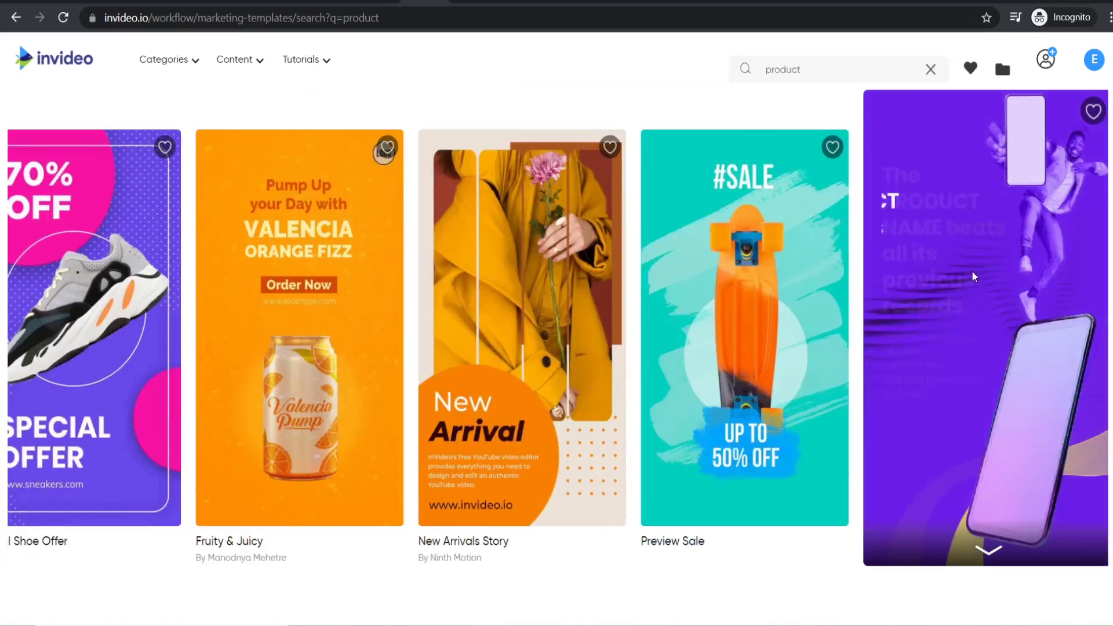
pyautogui.scroll(-9, 871, 291)
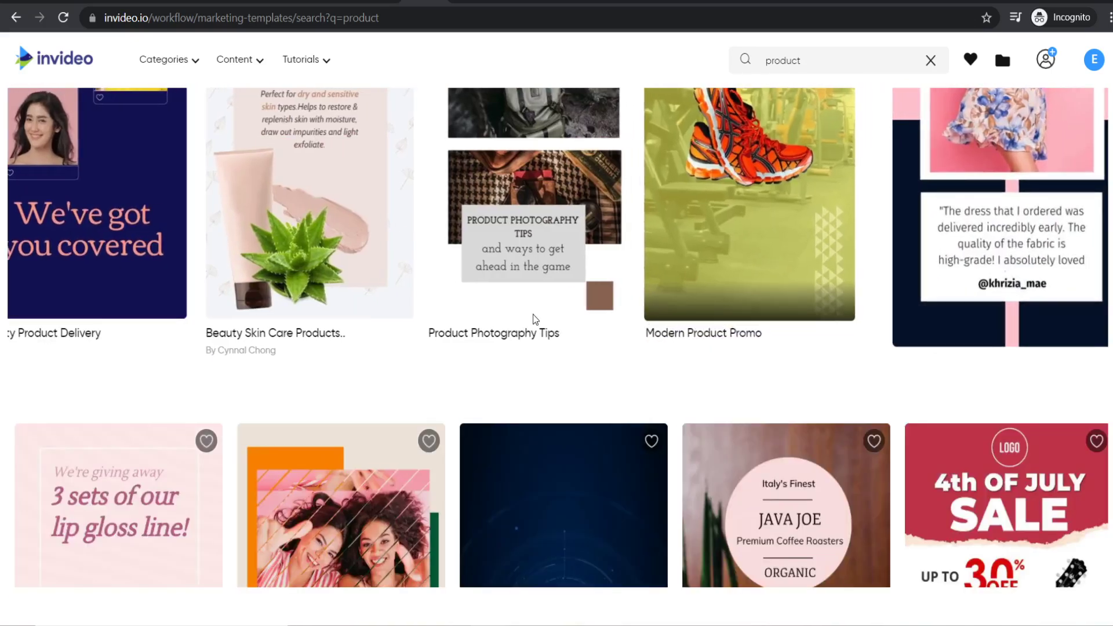
pyautogui.scroll(-4, 654, 261)
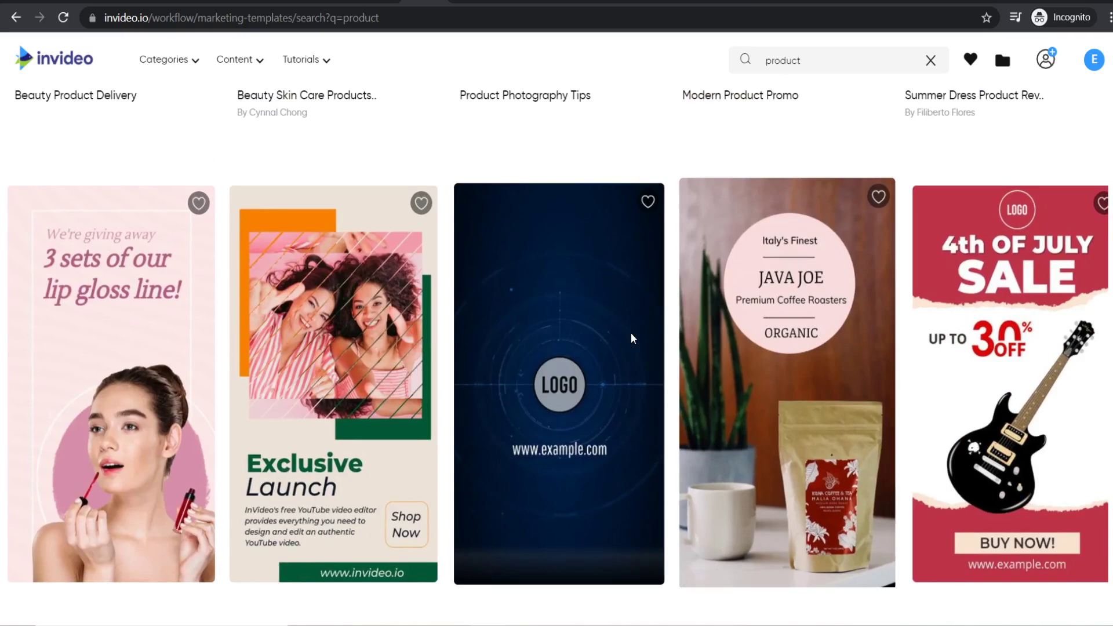
pyautogui.scroll(-3, 632, 336)
pyautogui.scroll(-7, 421, 274)
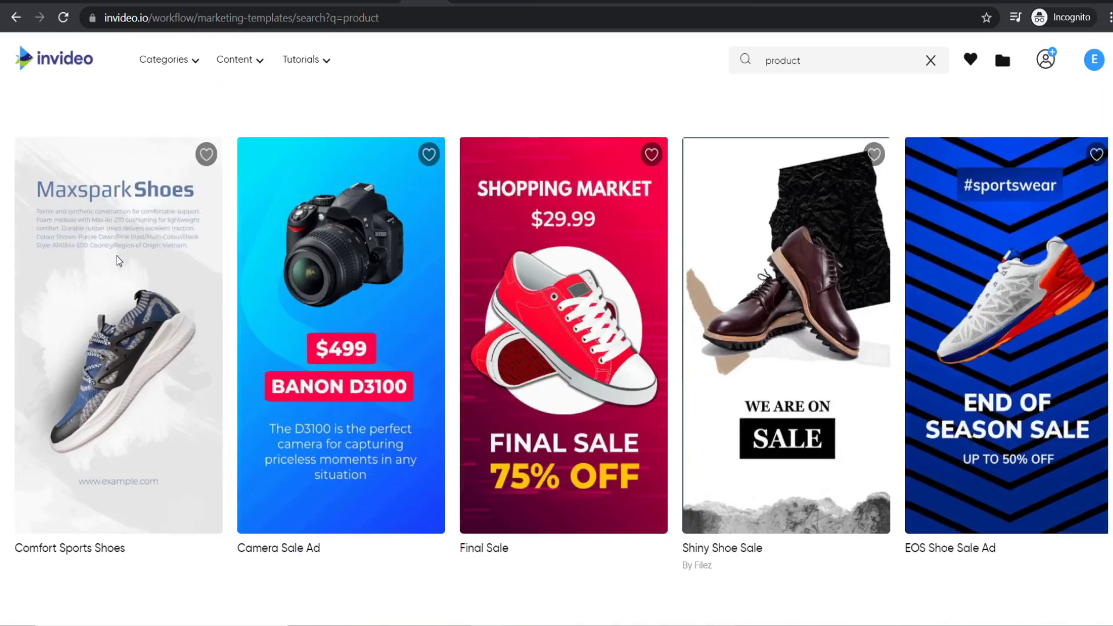
pyautogui.scroll(-3, 881, 300)
pyautogui.scroll(-7, 881, 300)
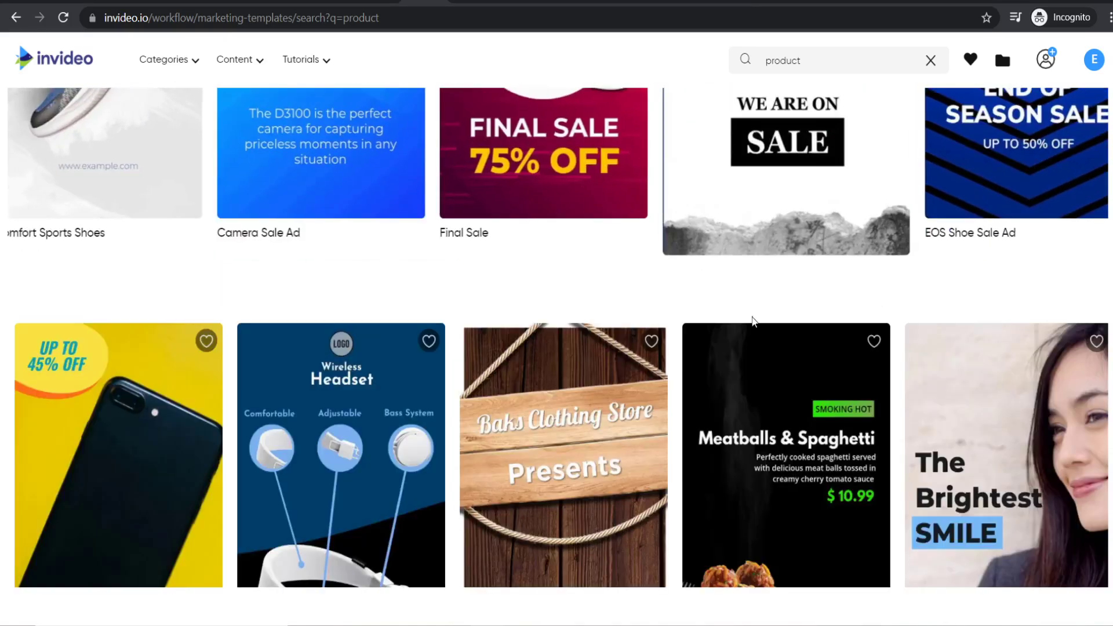
pyautogui.scroll(15, 611, 341)
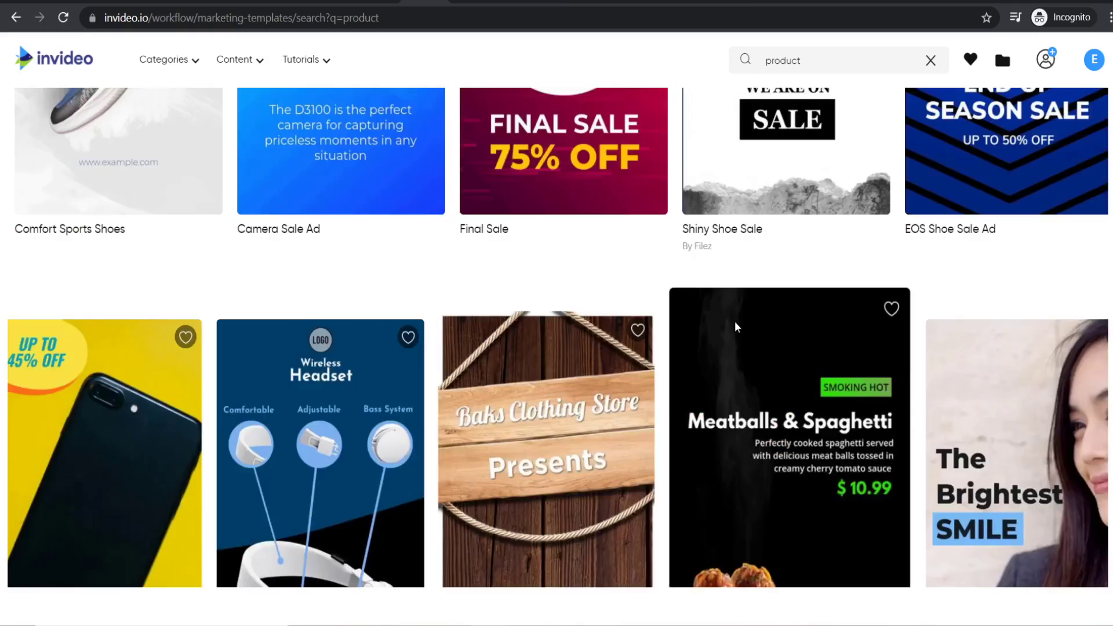
pyautogui.scroll(3, 658, 351)
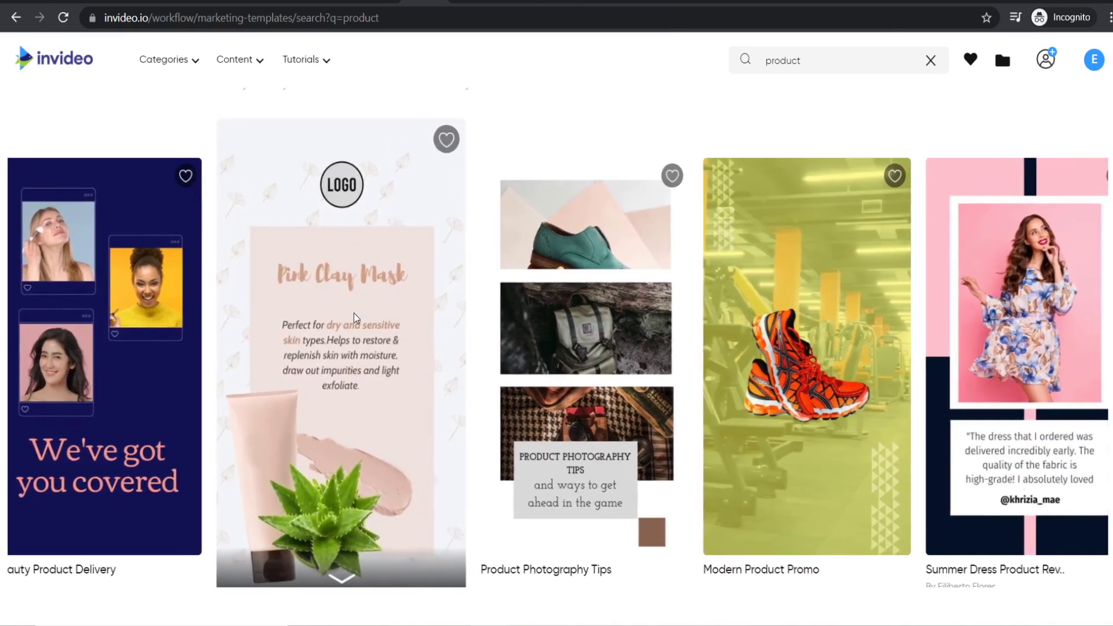
# - Start a project from the Pink Clay Mask template and scrub the preview back to Scene 01
pyautogui.click(356, 317)
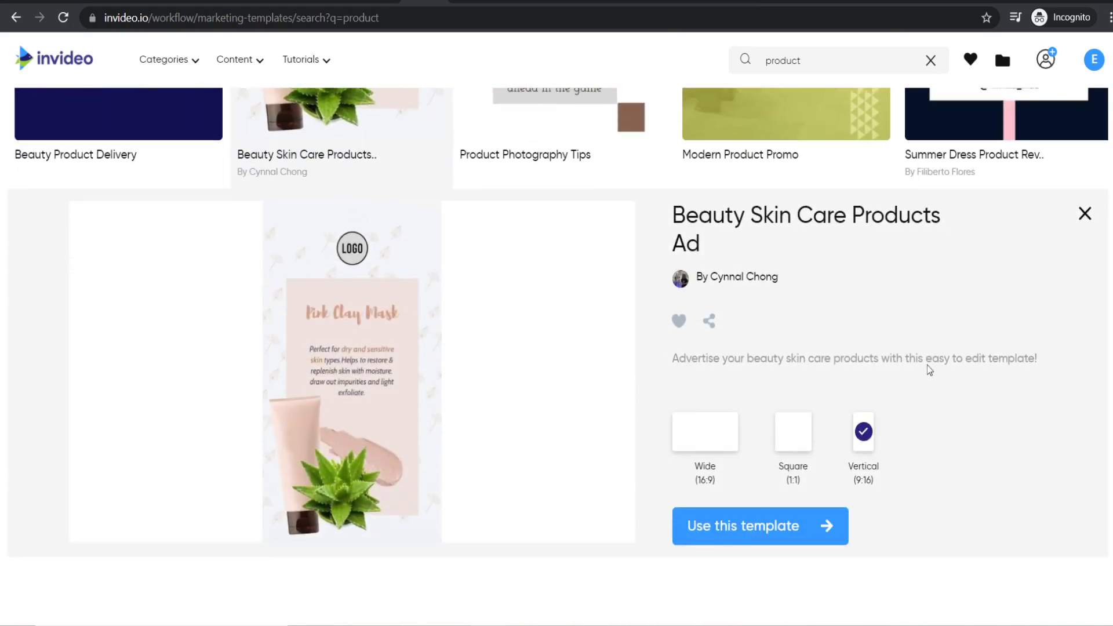
pyautogui.click(731, 526)
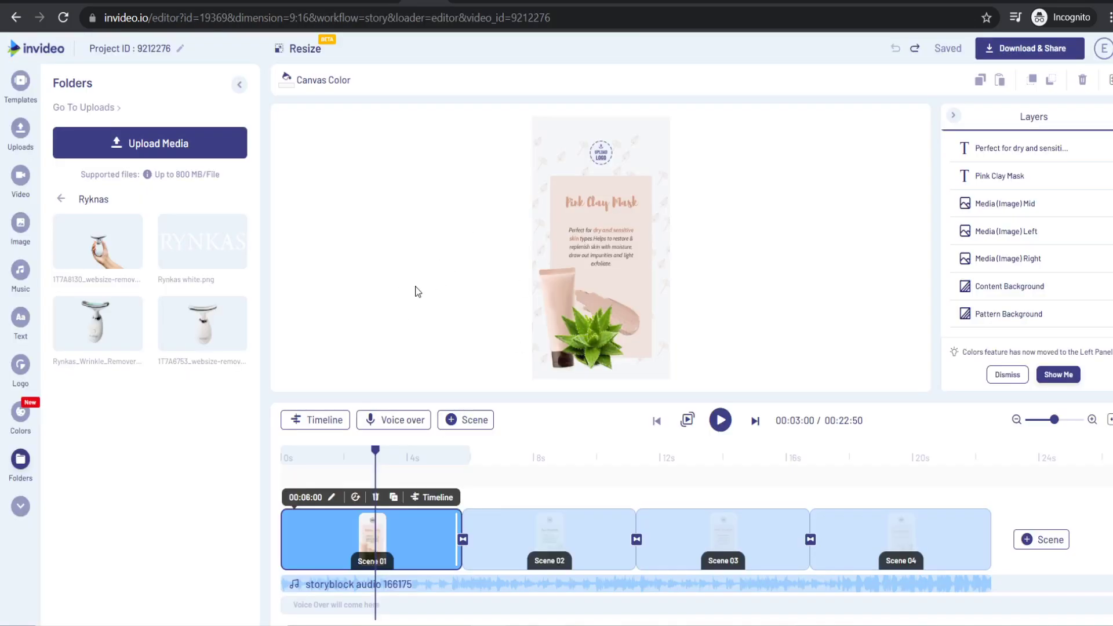
pyautogui.moveTo(374, 461); pyautogui.dragTo(899, 457)
pyautogui.moveTo(638, 458); pyautogui.dragTo(391, 464)
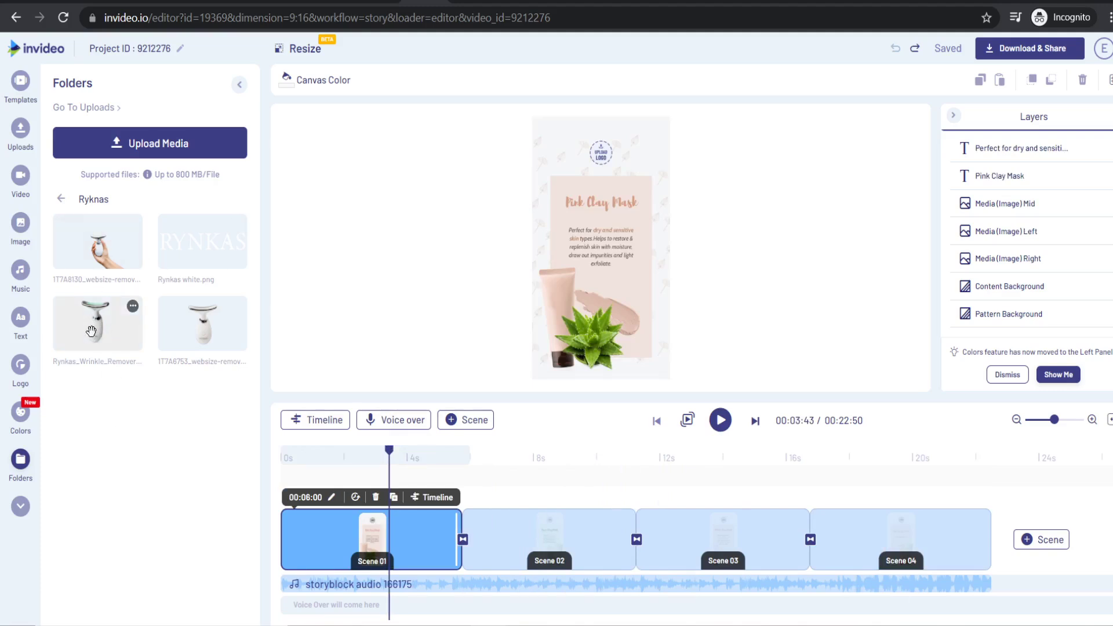
# - Drag the Rynkas device photo from Folders onto the pink tube image frame
pyautogui.moveTo(243, 324); pyautogui.dragTo(542, 298)
pyautogui.moveTo(557, 300); pyautogui.dragTo(555, 294)
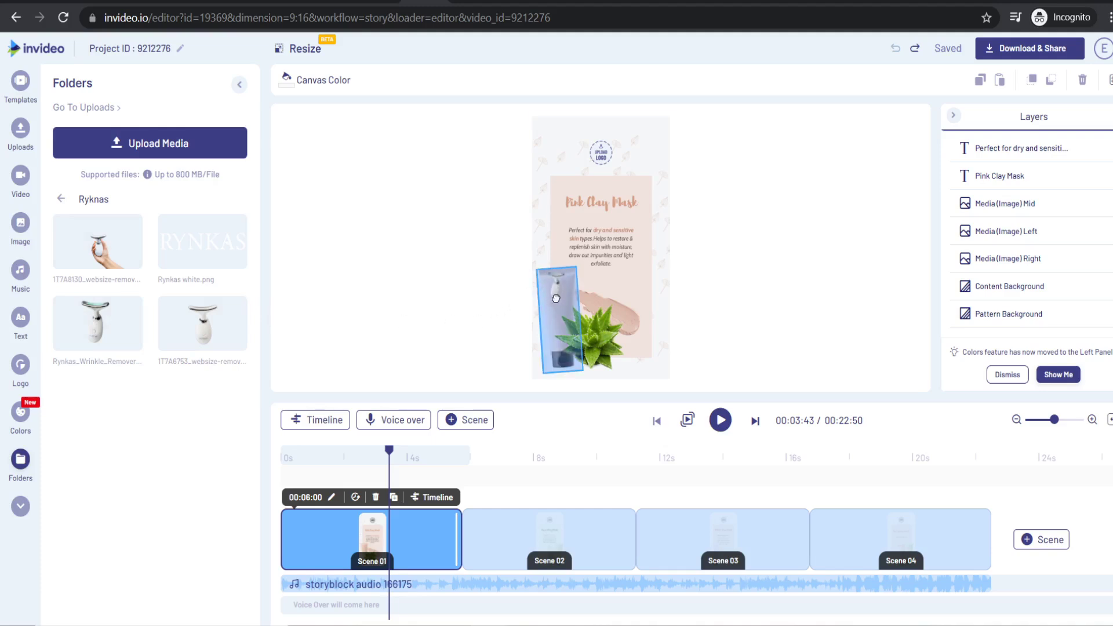
pyautogui.moveTo(557, 303); pyautogui.dragTo(556, 306)
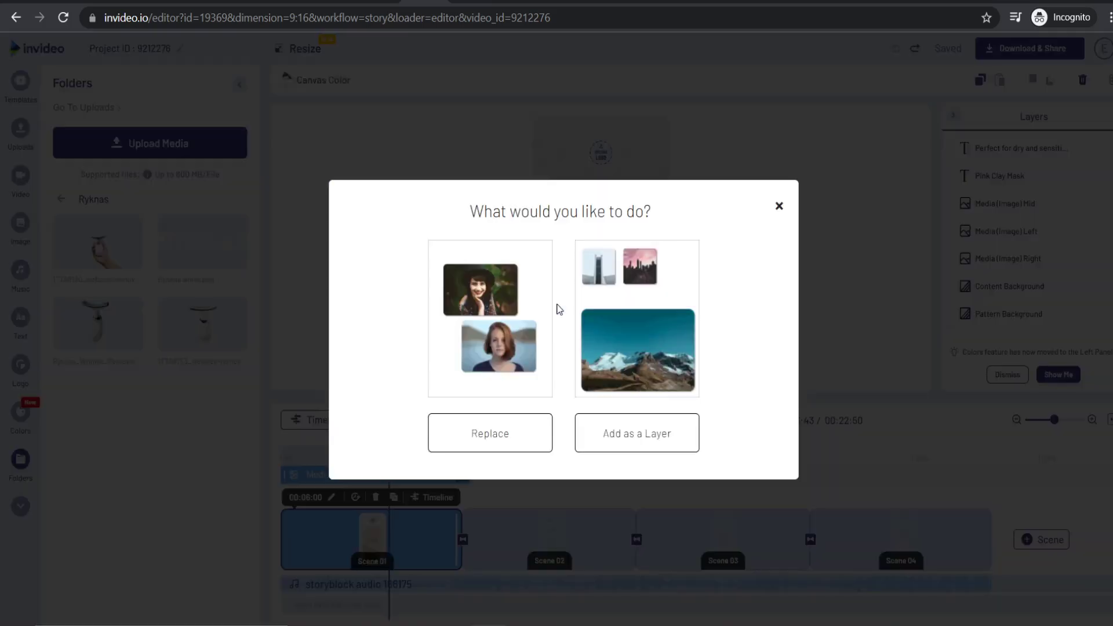
# - Replace the tube with the device photo and layer it in front of the aloe
pyautogui.click(470, 446)
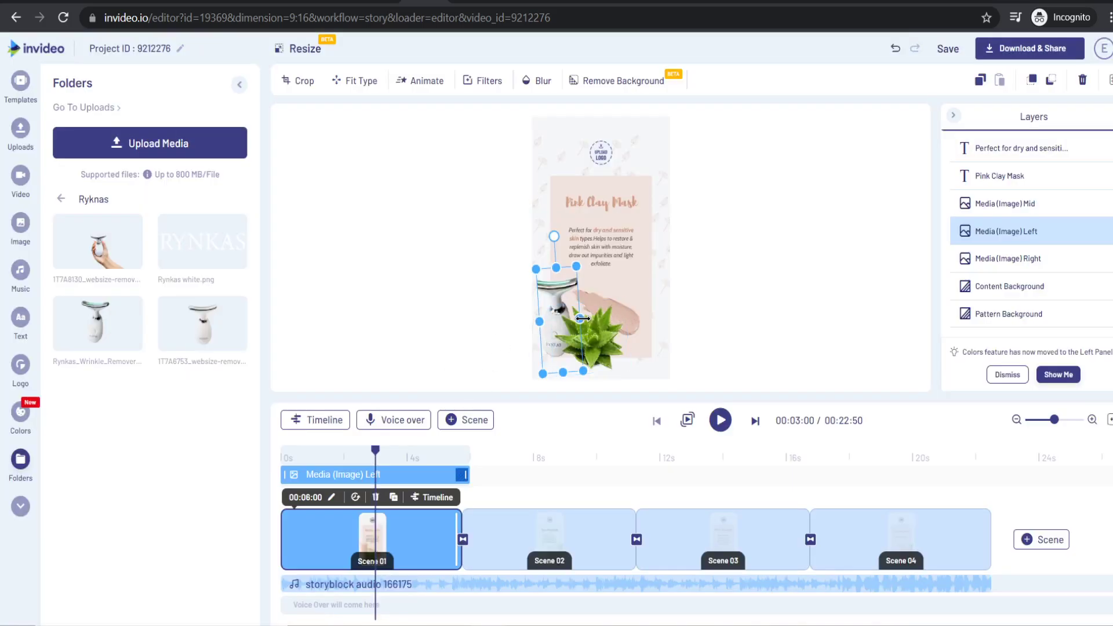
pyautogui.moveTo(601, 323); pyautogui.dragTo(621, 318)
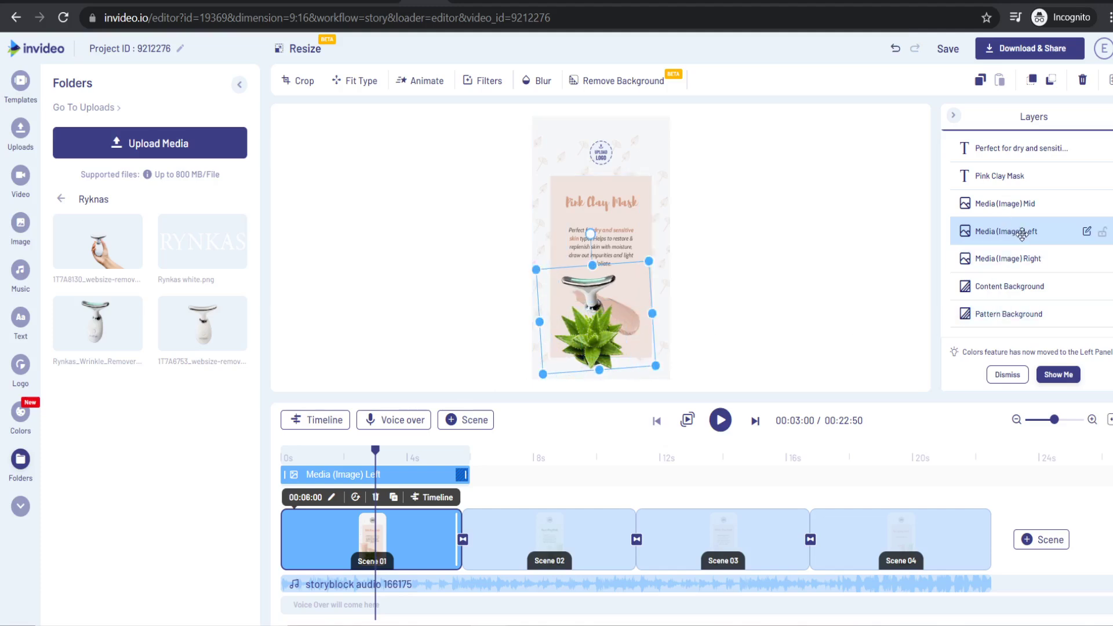
pyautogui.moveTo(1018, 237); pyautogui.dragTo(1018, 200)
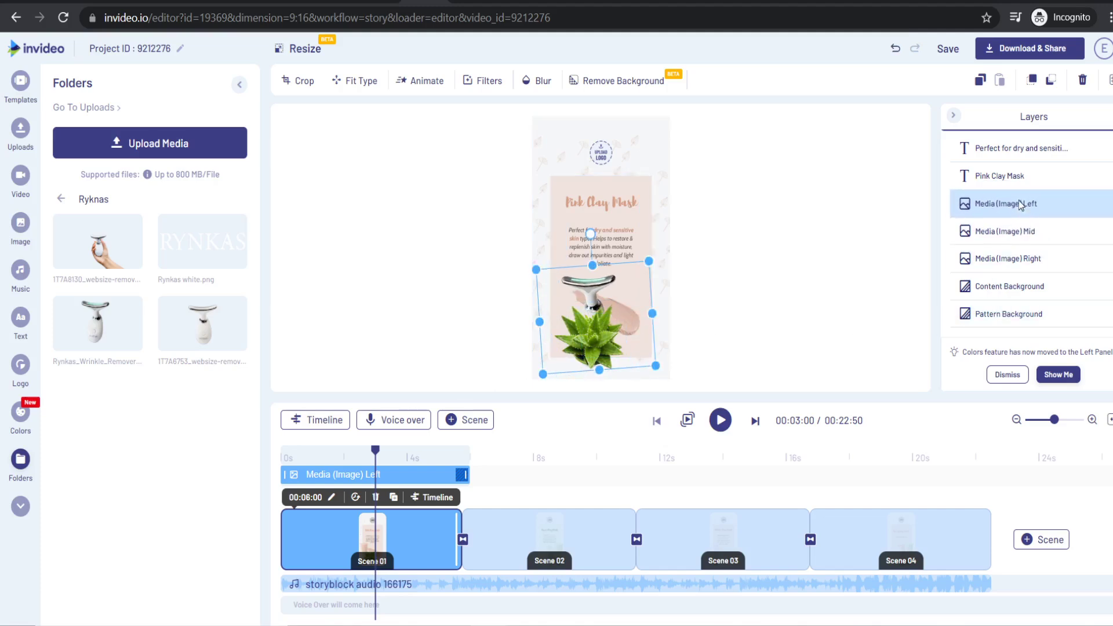
pyautogui.moveTo(598, 328); pyautogui.dragTo(575, 331)
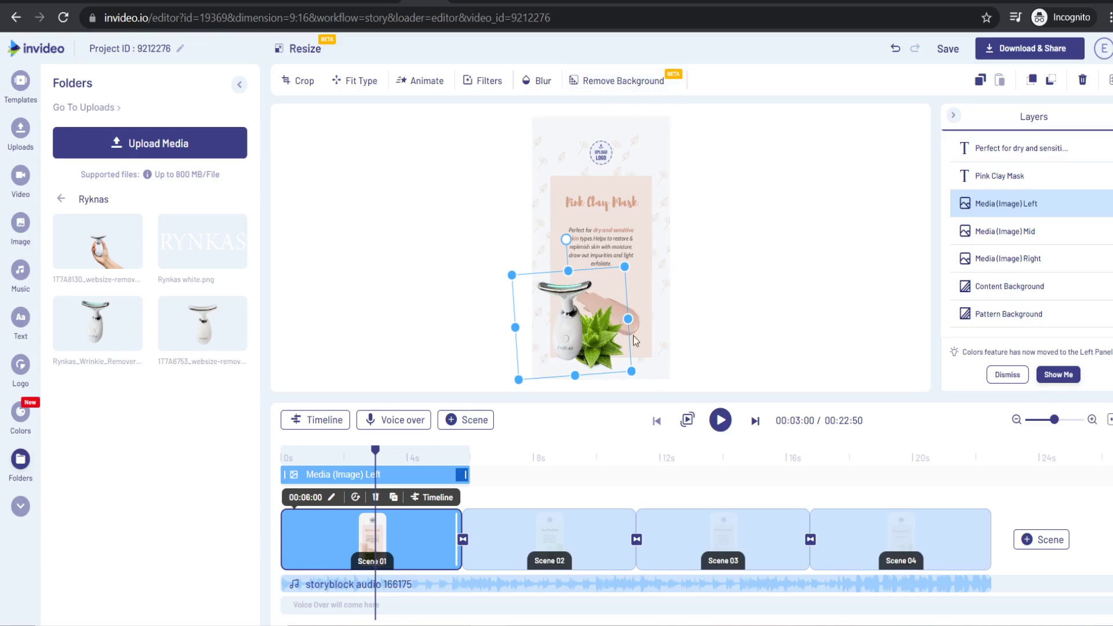
# - Remove the device image's background and enlarge it at the card's lower left
pyautogui.click(623, 81)
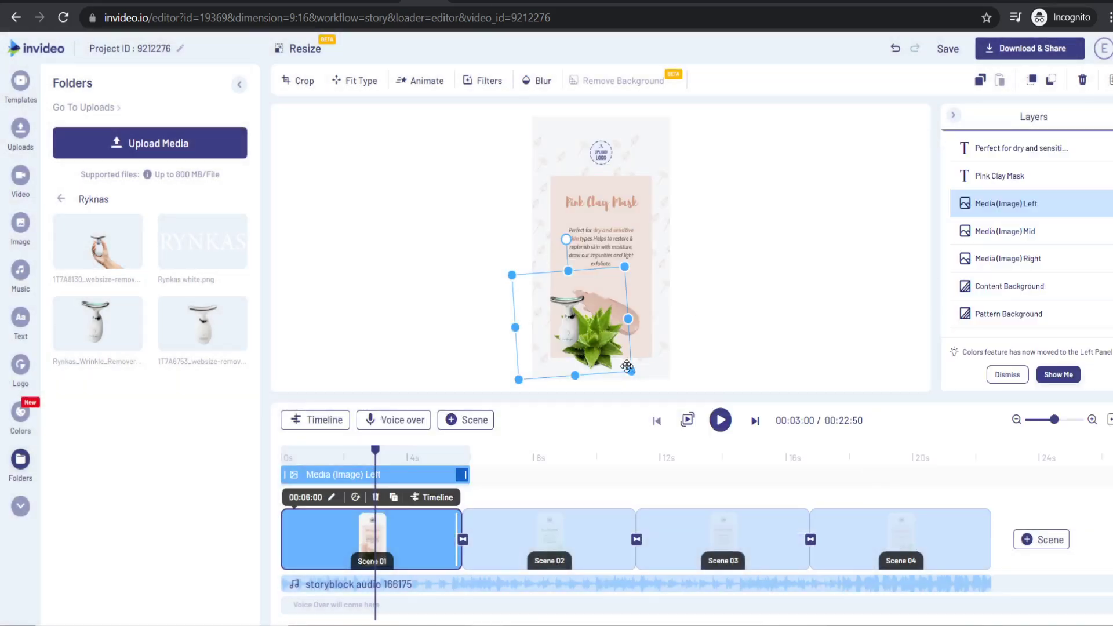
pyautogui.moveTo(631, 371); pyautogui.dragTo(644, 382)
pyautogui.moveTo(509, 275); pyautogui.dragTo(477, 231)
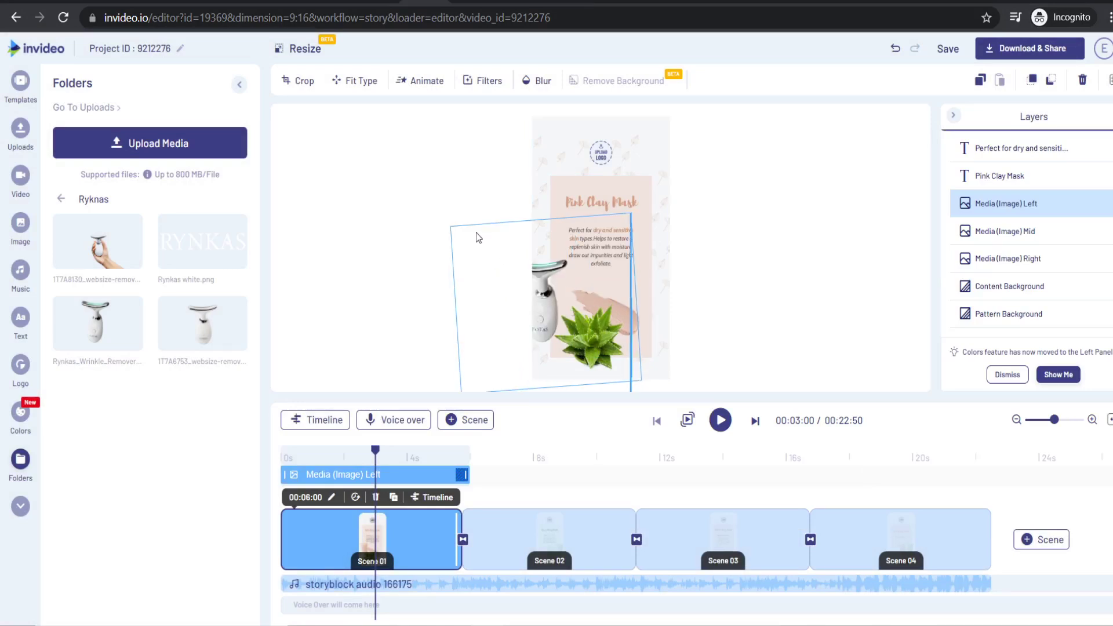
pyautogui.moveTo(549, 301); pyautogui.dragTo(568, 320)
pyautogui.click(723, 302)
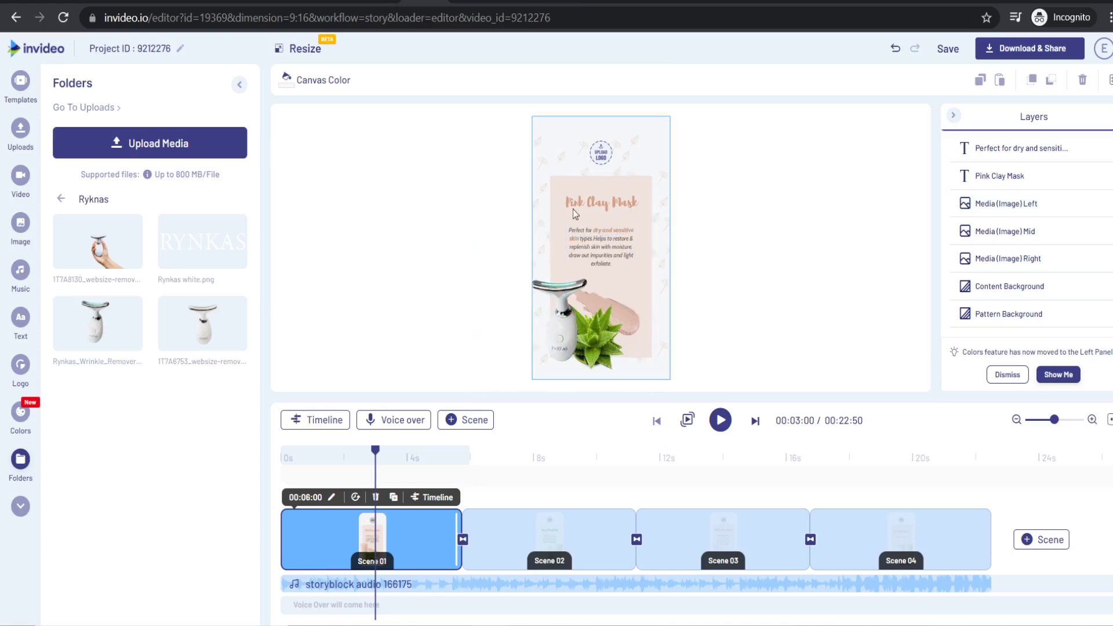
# - Check the mint colour on the Rynkas website
pyautogui.hotkey('ctrl', 'Tab')
pyautogui.scroll(-6, 579, 183)
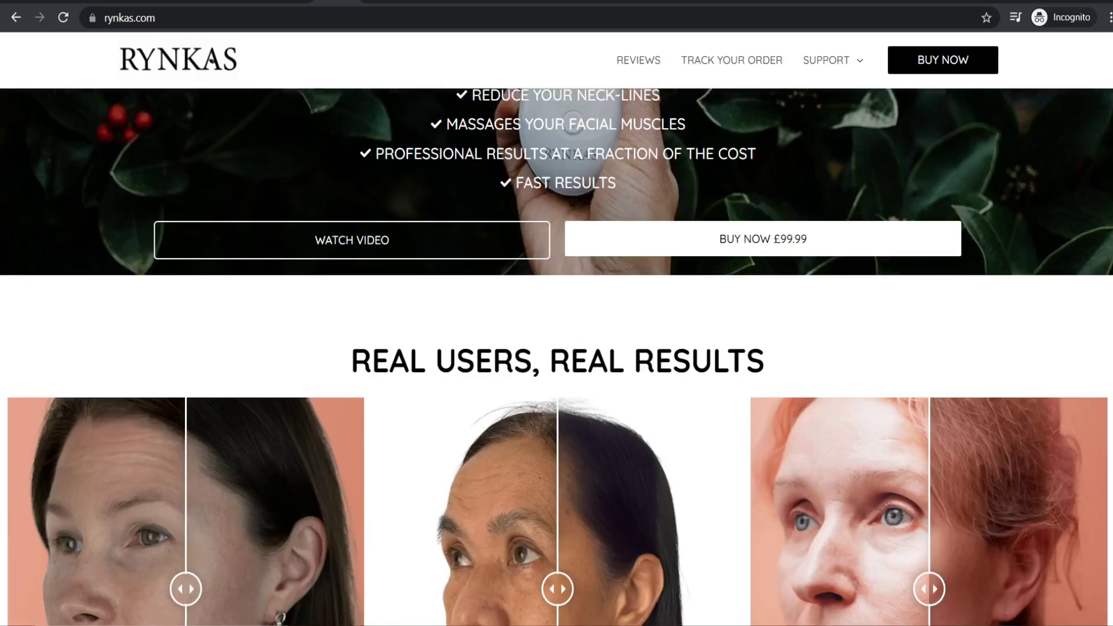
pyautogui.scroll(-10, 578, 183)
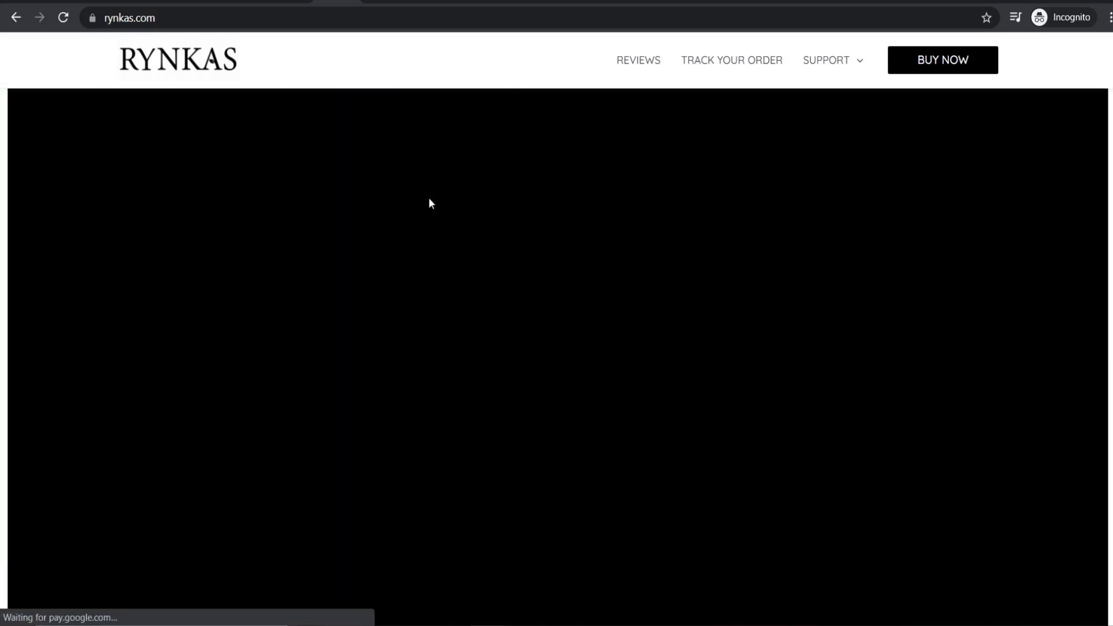
pyautogui.scroll(-10, 553, 237)
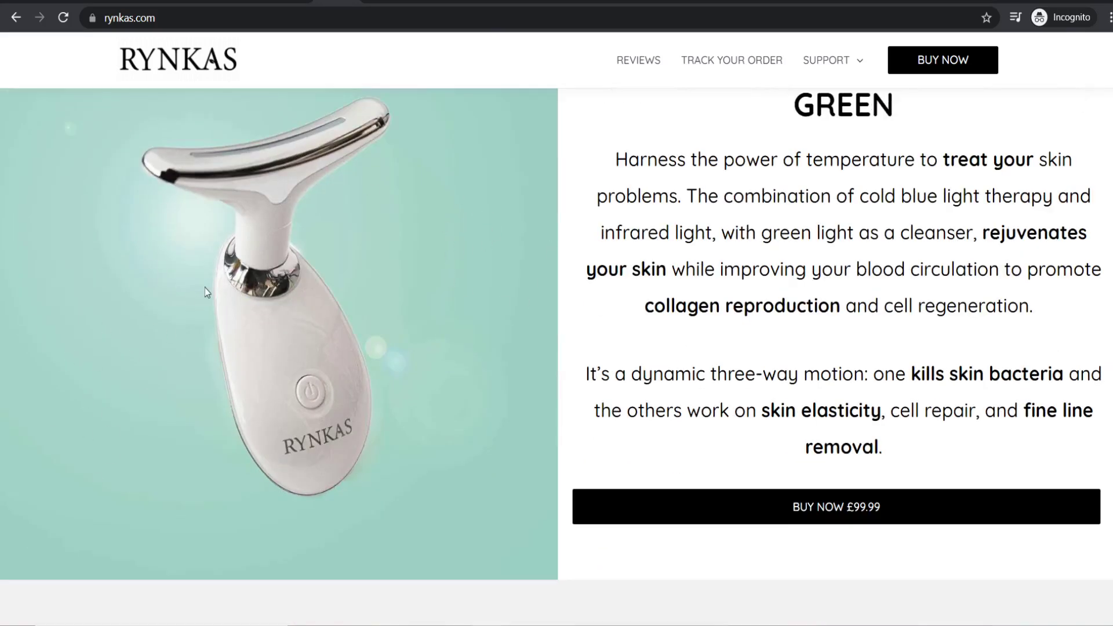
pyautogui.scroll(3, 294, 350)
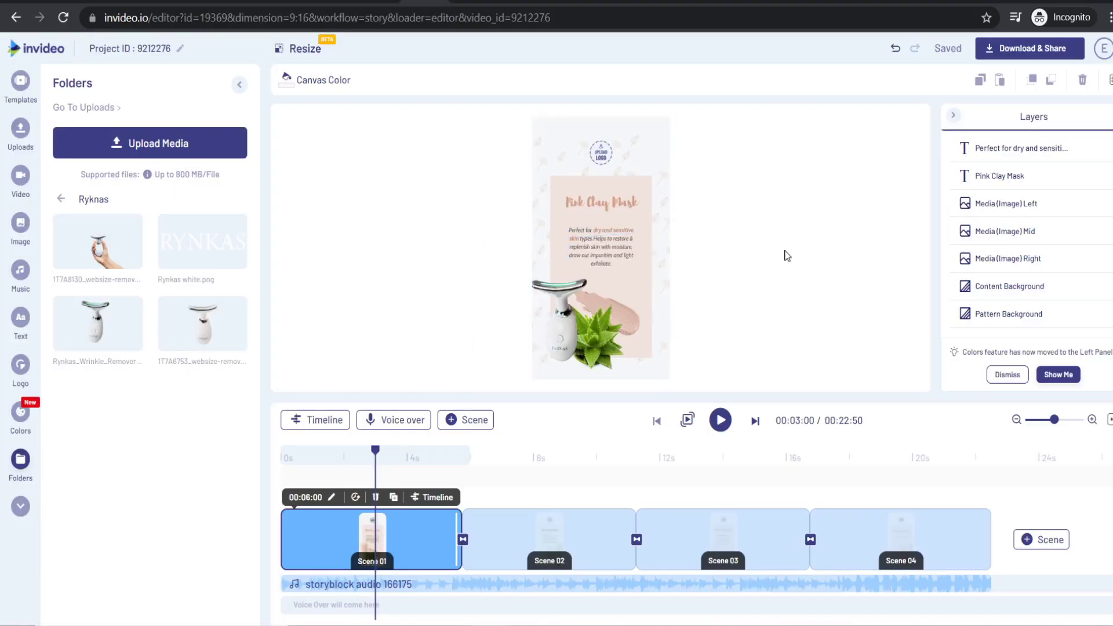
# - Fill the content box behind the text with teal #a4d4c6
pyautogui.click(646, 199)
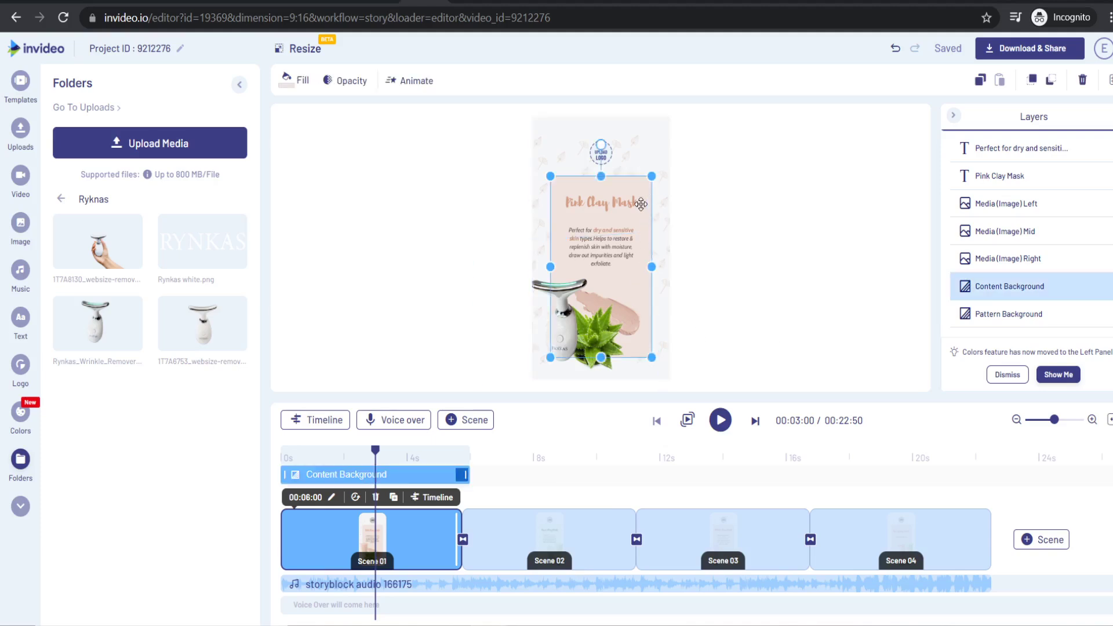
pyautogui.click(294, 84)
pyautogui.doubleClick(145, 256)
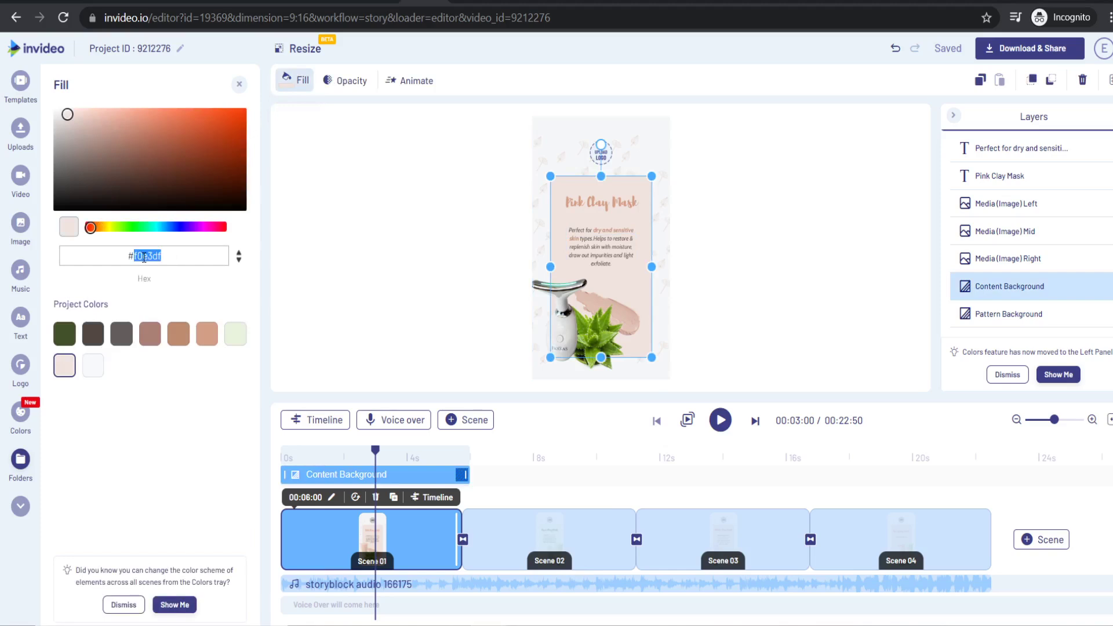
pyautogui.write('a4d4c6')
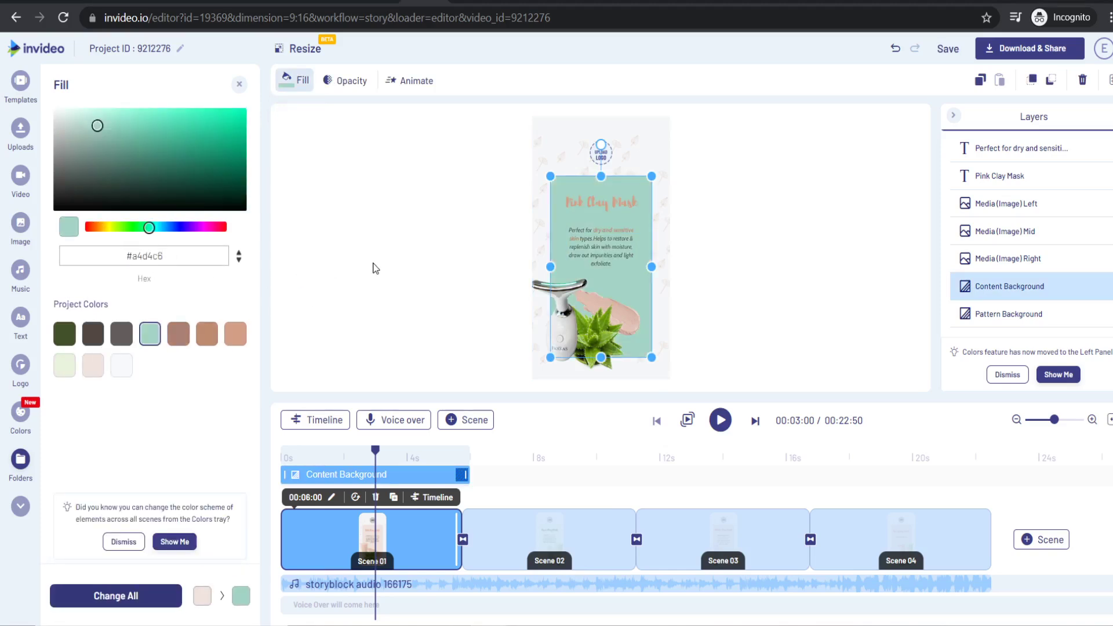
pyautogui.click(374, 268)
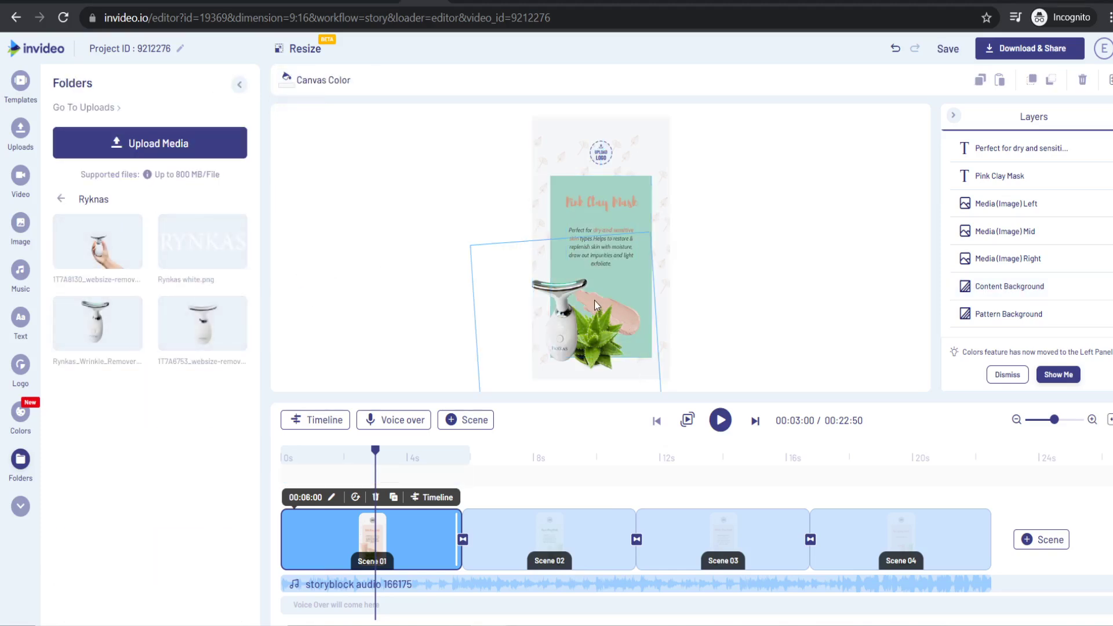
# - Select the Pink Clay Mask title and compare it against the Rynkas website
pyautogui.click(598, 204)
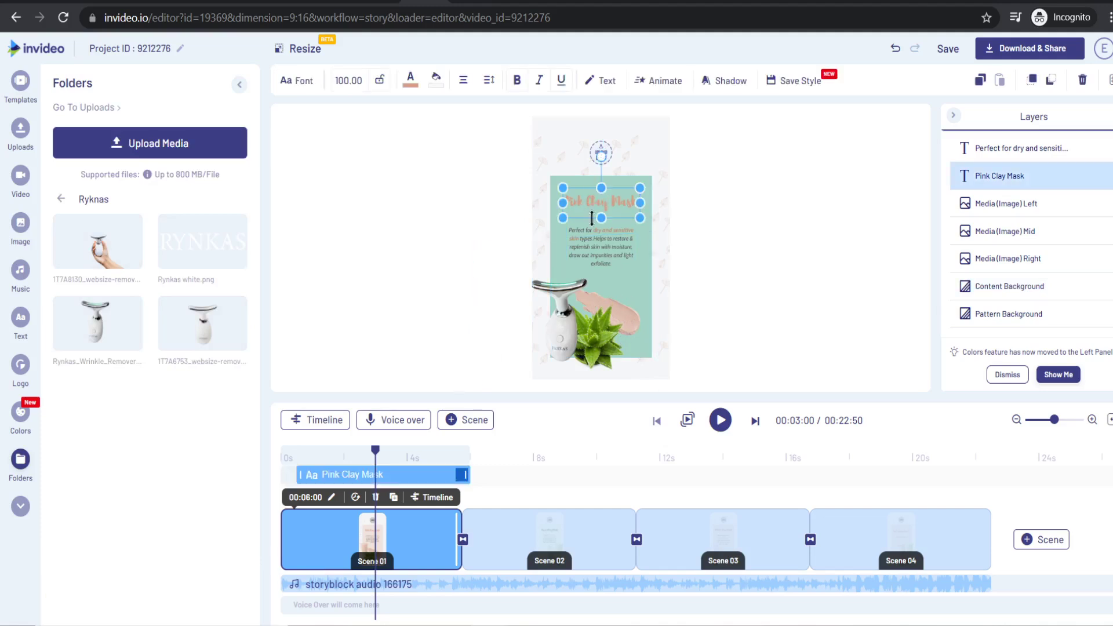
pyautogui.hotkey('ctrl', 'Tab')
pyautogui.scroll(-10, 450, 191)
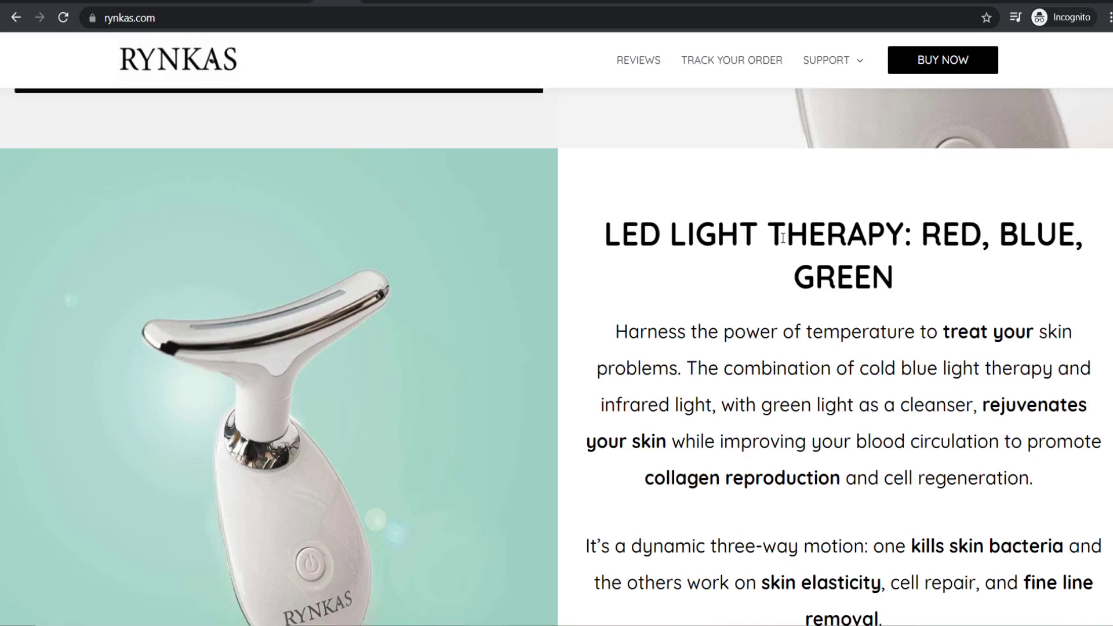
pyautogui.scroll(-15, 380, 259)
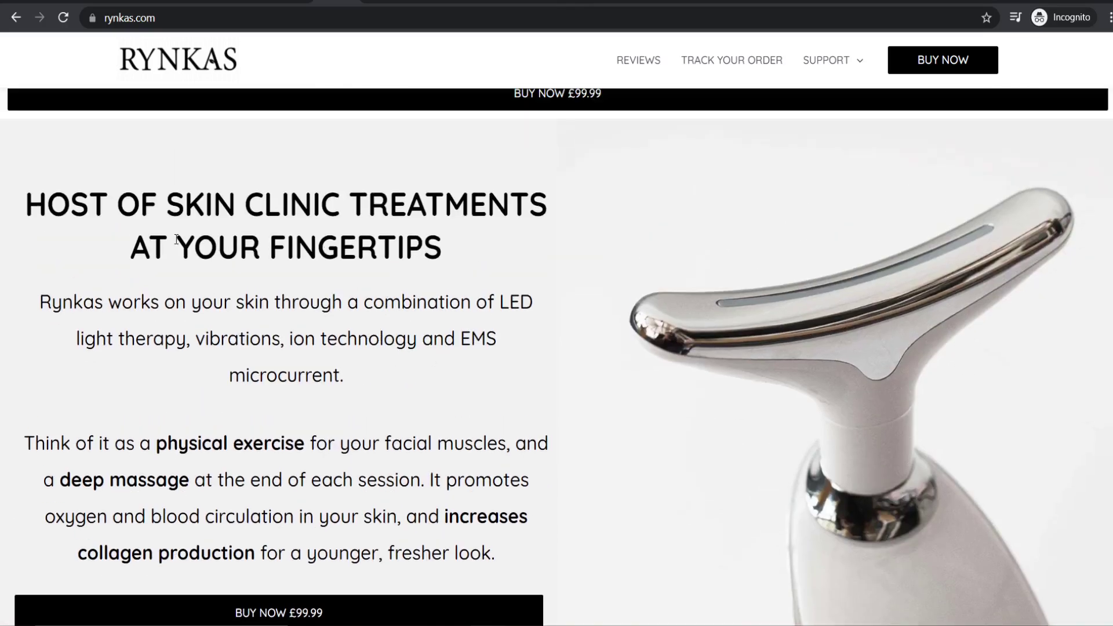
pyautogui.scroll(20, 441, 284)
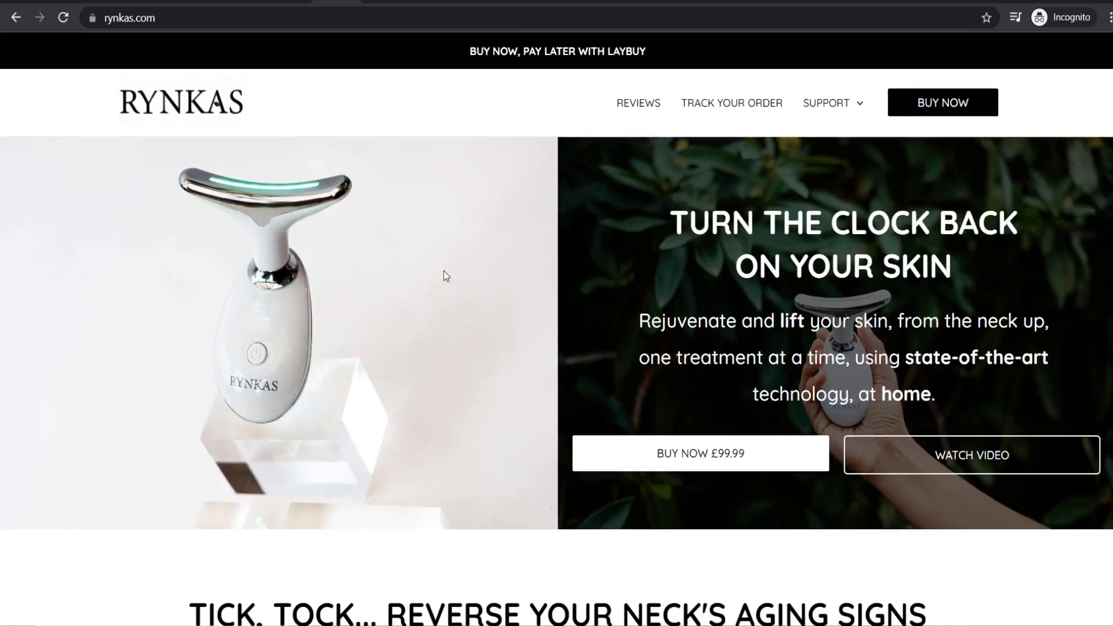
pyautogui.hotkey('ctrl', 'Tab')
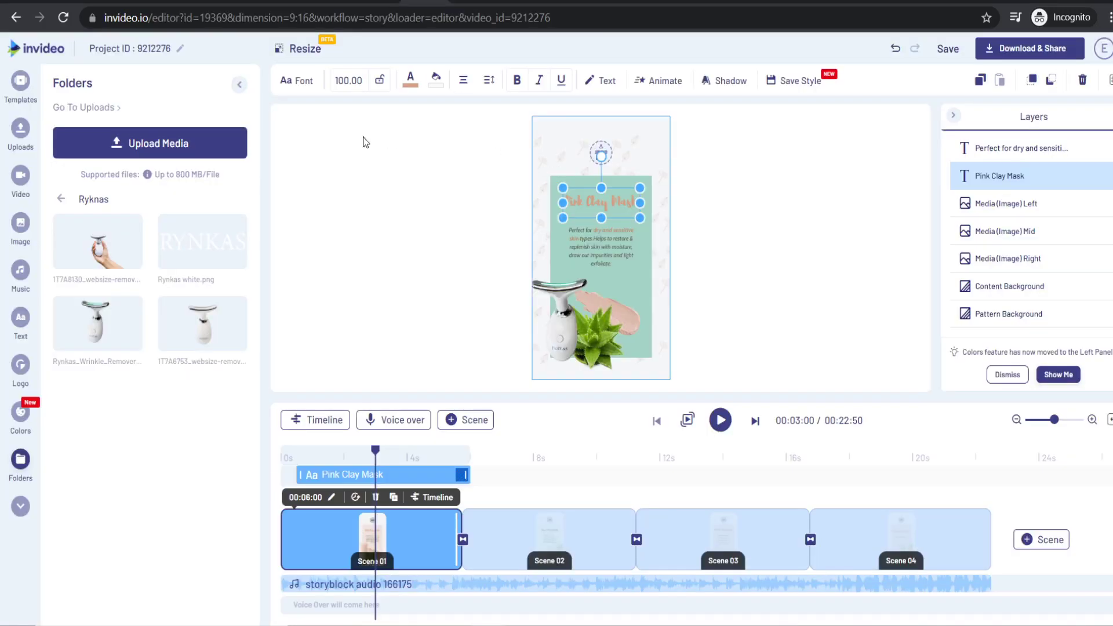
# - Restyle the title in Quicksand Bold with white #f8f9fb text
pyautogui.click(297, 84)
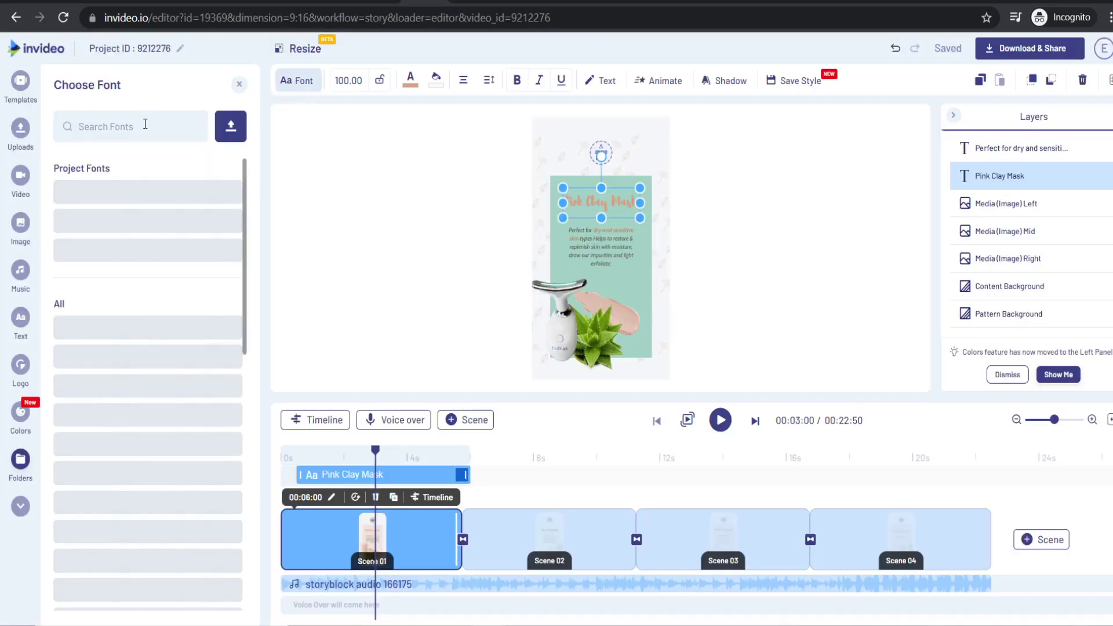
pyautogui.write('quicks')
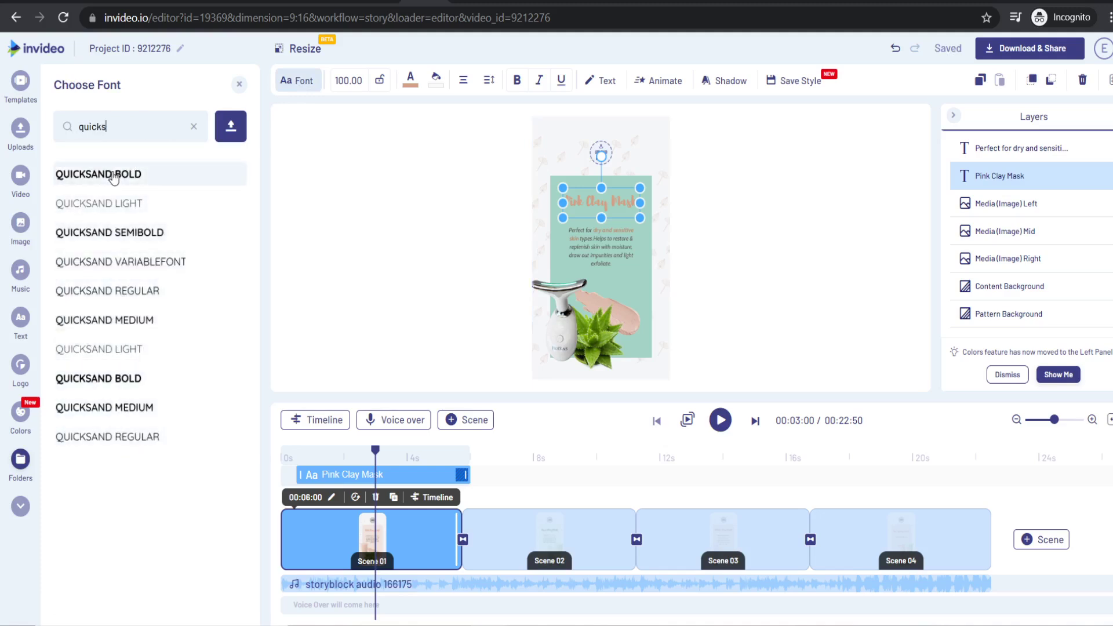
pyautogui.click(113, 176)
pyautogui.click(410, 80)
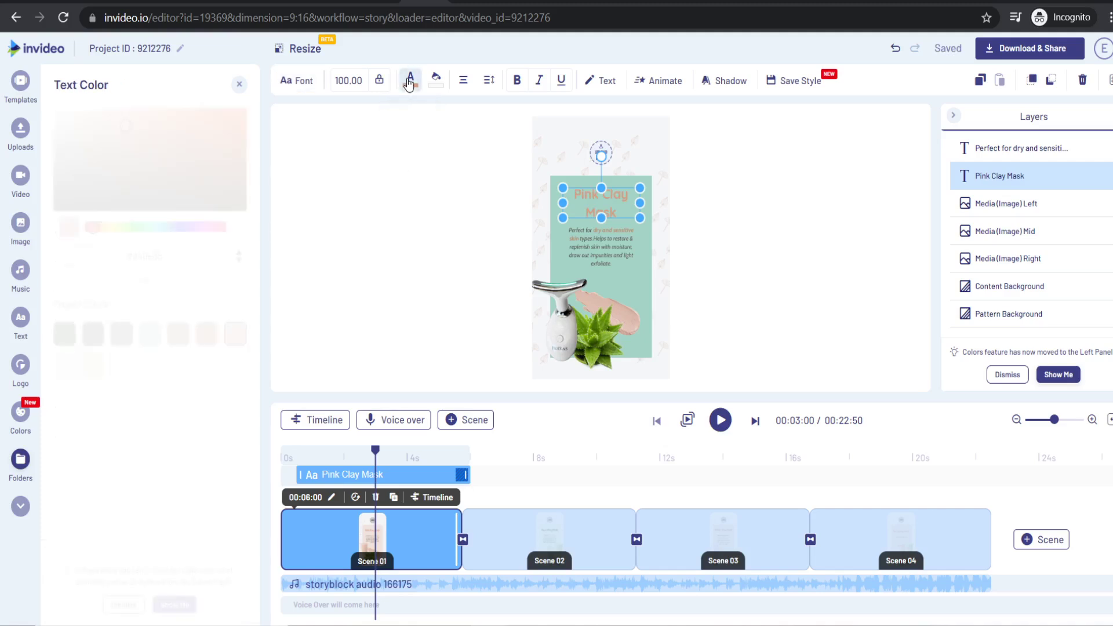
pyautogui.click(123, 365)
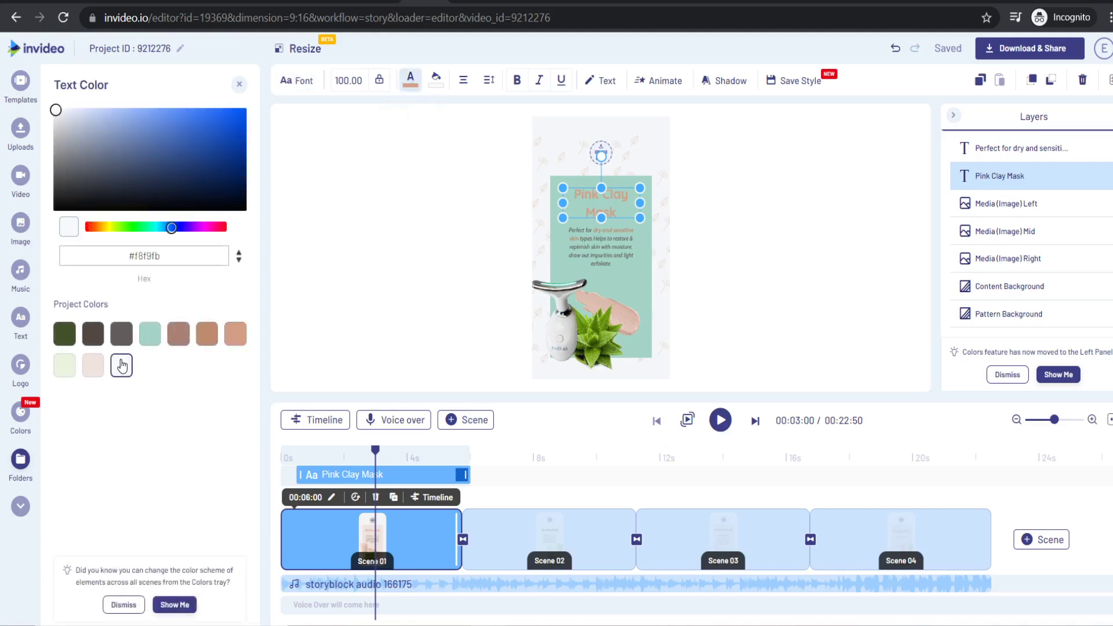
pyautogui.click(435, 230)
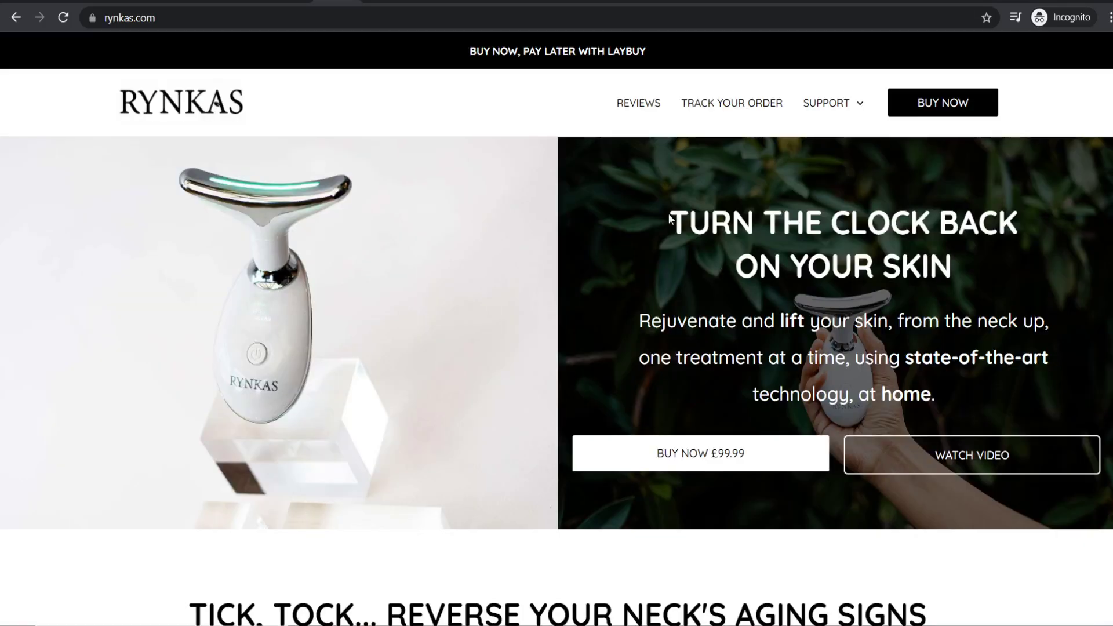
# - Replace the title with the website headline 'TURN THE CLOCK BACK ON YOUR SKIN' and widen it
pyautogui.moveTo(670, 217); pyautogui.dragTo(954, 264)
pyautogui.hotkey('ctrl', 'c')
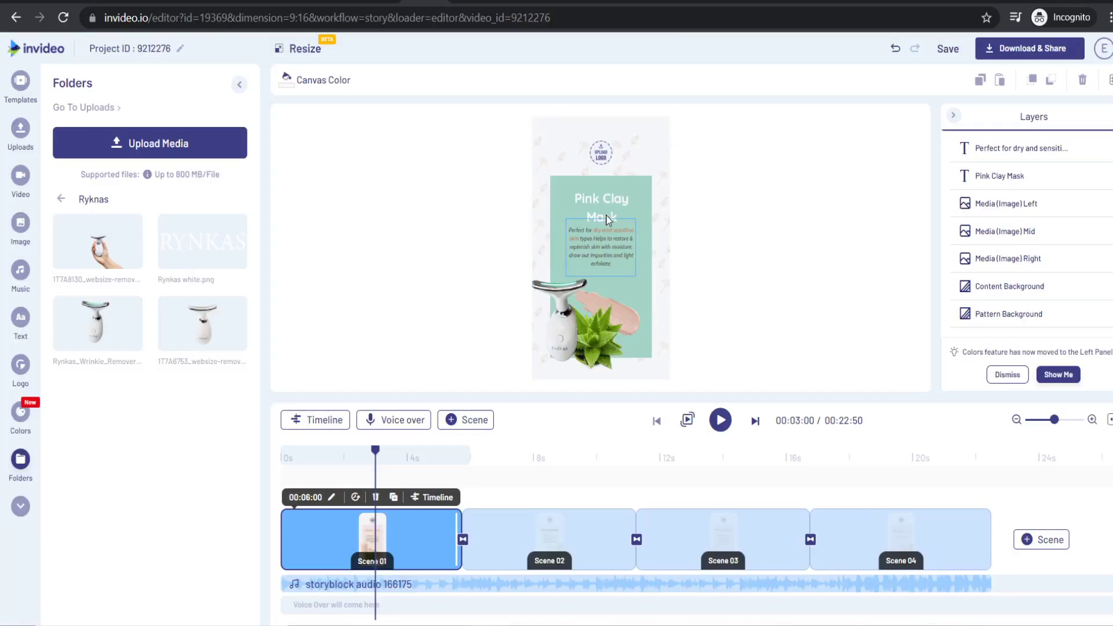
pyautogui.click(605, 212)
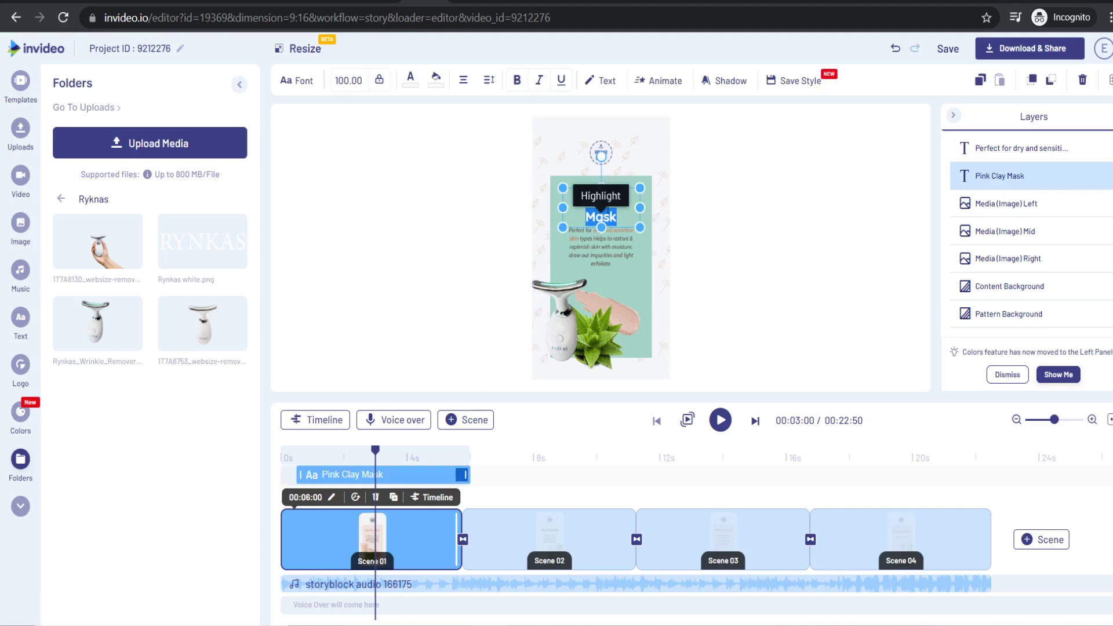
pyautogui.hotkey('ctrl', 'a')
pyautogui.hotkey('ctrl', 'v')
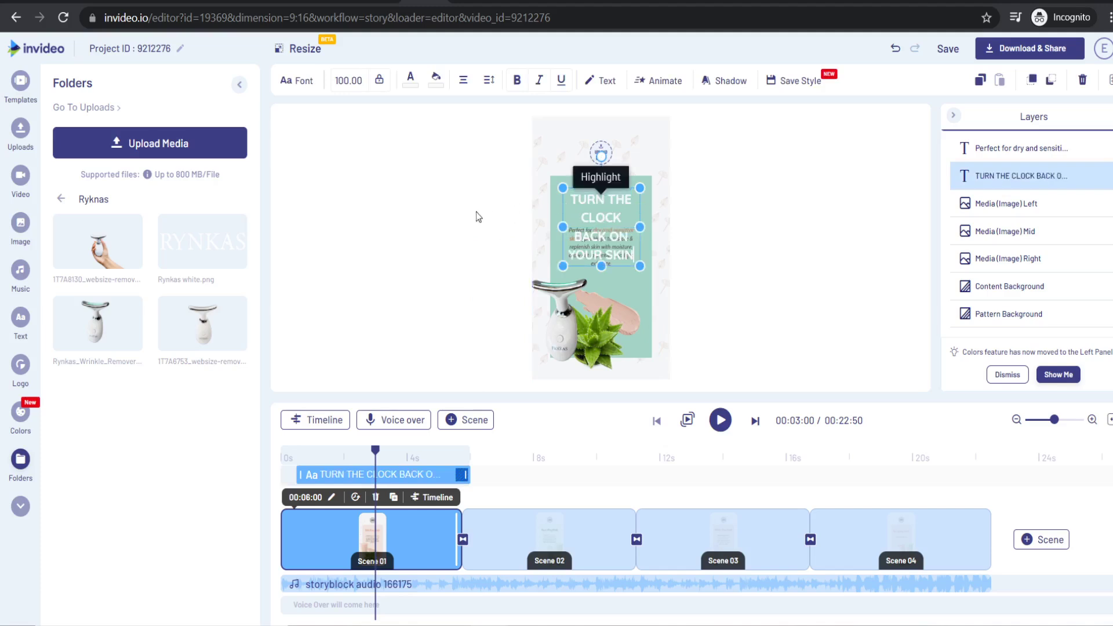
pyautogui.moveTo(639, 225); pyautogui.dragTo(661, 227)
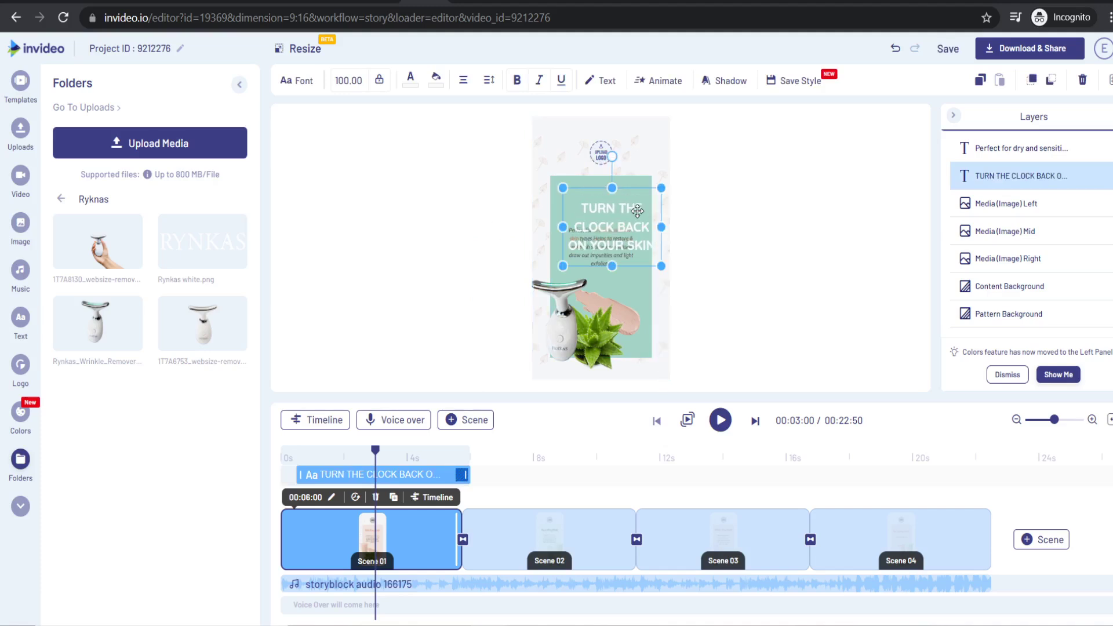
pyautogui.click(628, 221)
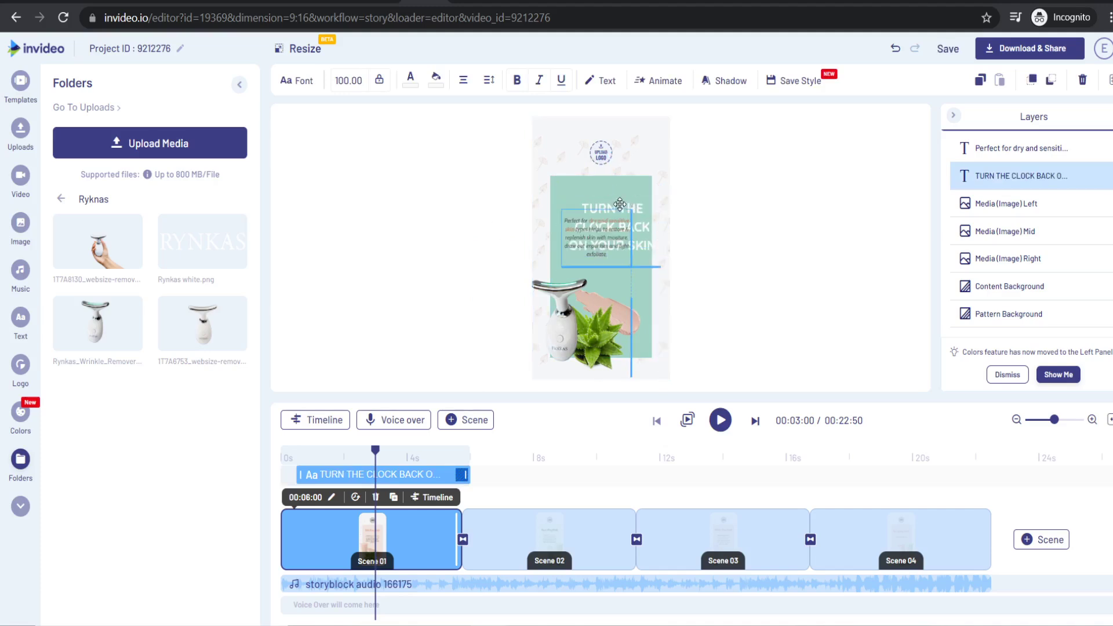
pyautogui.click(642, 204)
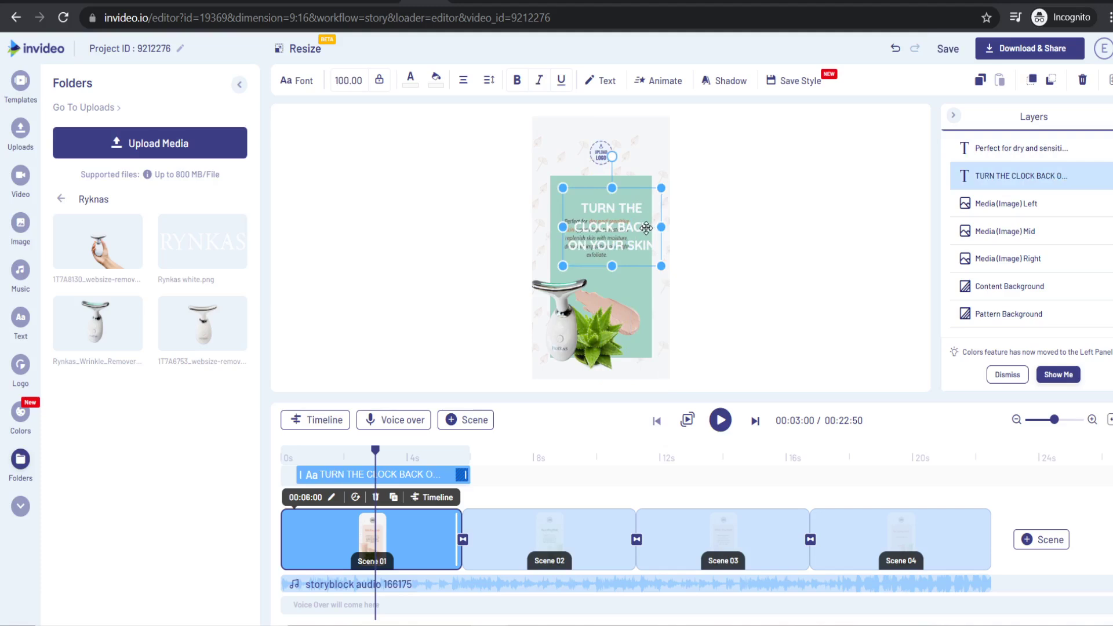
pyautogui.moveTo(646, 227); pyautogui.dragTo(634, 208)
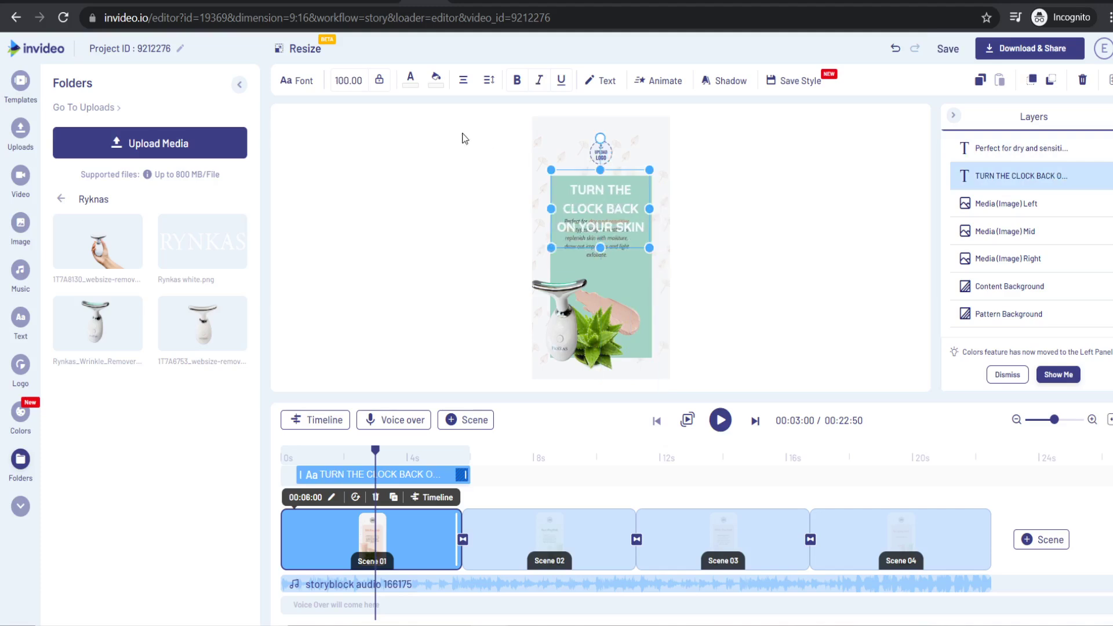
# - Set the headline font size to 80 and move the paragraph lower beneath it
pyautogui.click(359, 82)
pyautogui.scroll(-3, 348, 174)
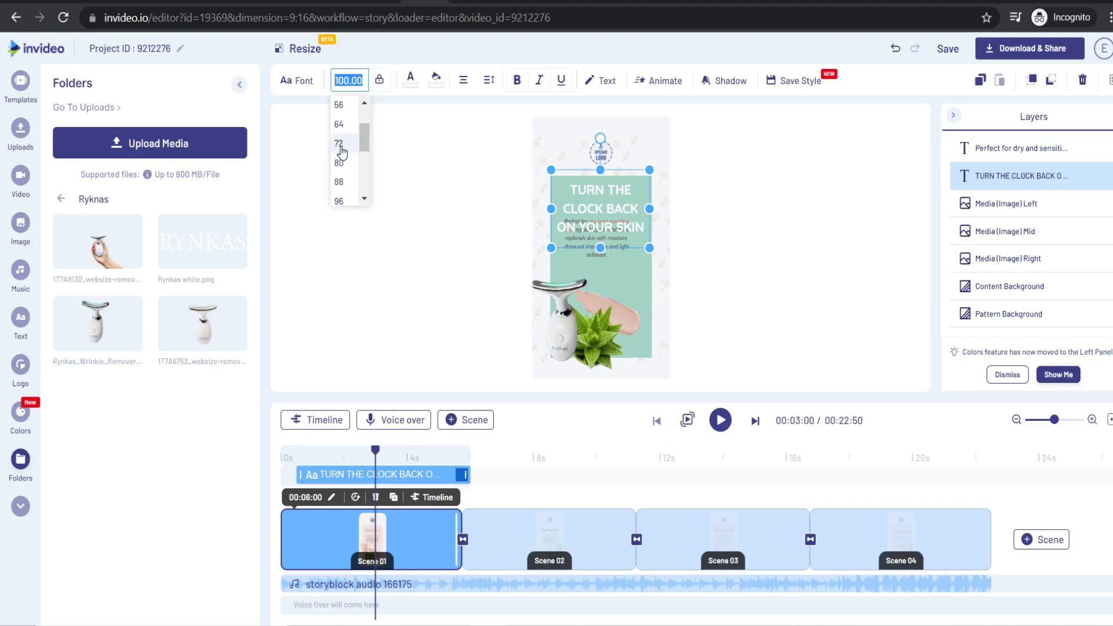
pyautogui.click(340, 163)
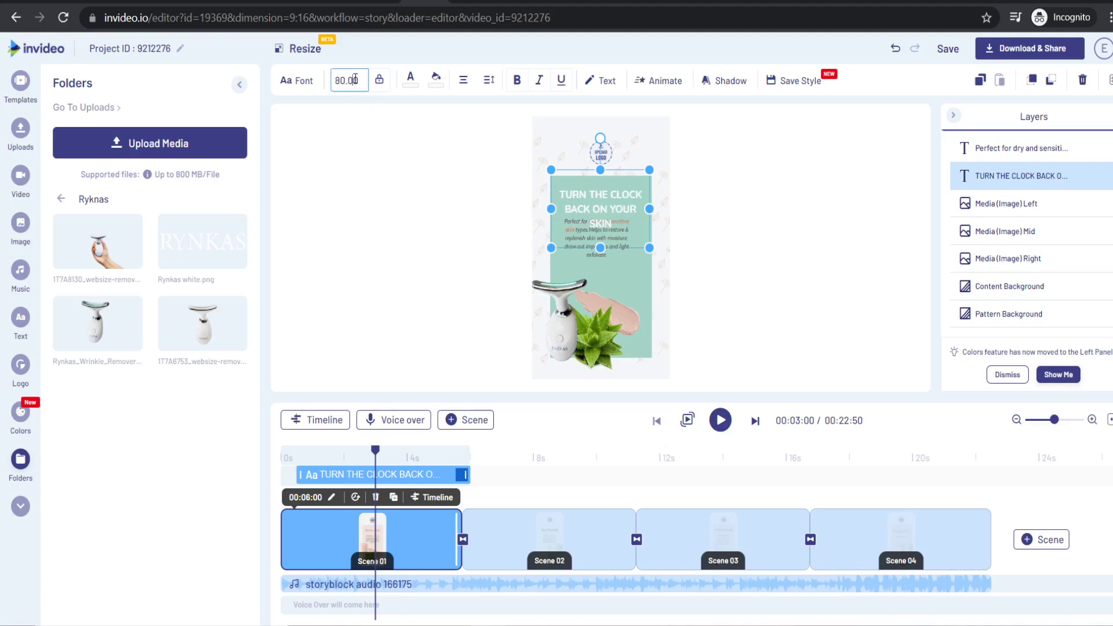
pyautogui.click(355, 80)
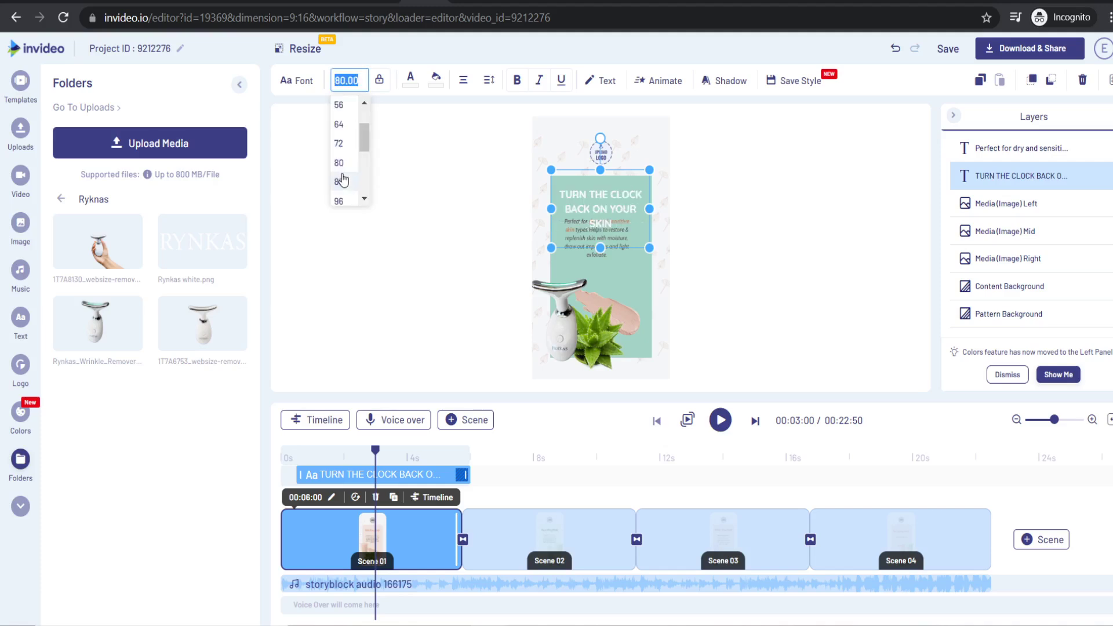
pyautogui.click(427, 238)
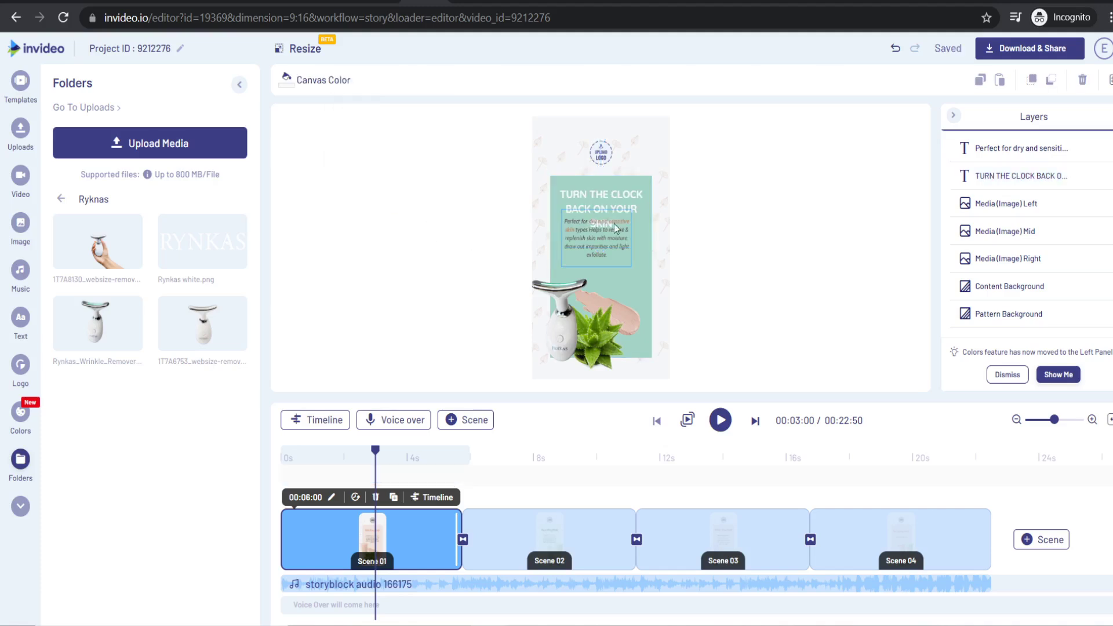
pyautogui.moveTo(597, 243); pyautogui.dragTo(596, 262)
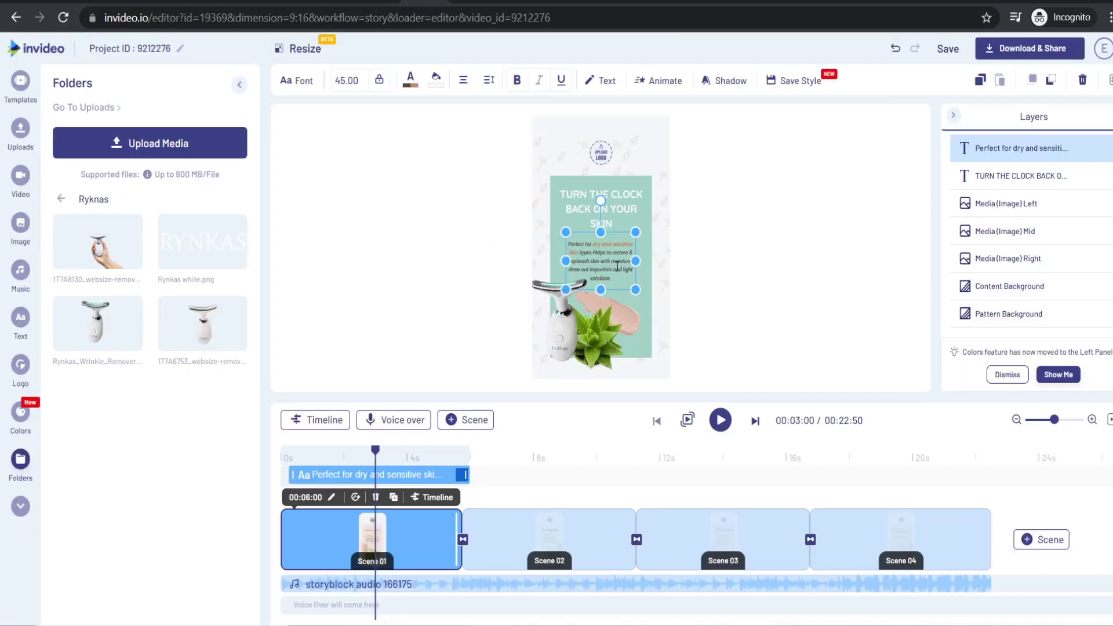
# - Paste the 'Rejuvenate and lift your skin' copy as the paragraph, in white Quicksand Bold, widened
pyautogui.tripleClick(615, 278)
pyautogui.write('Rejuvenate and lift your skin, from the neck up, one treatment at a time, using state-of-the-art technology, at home.')
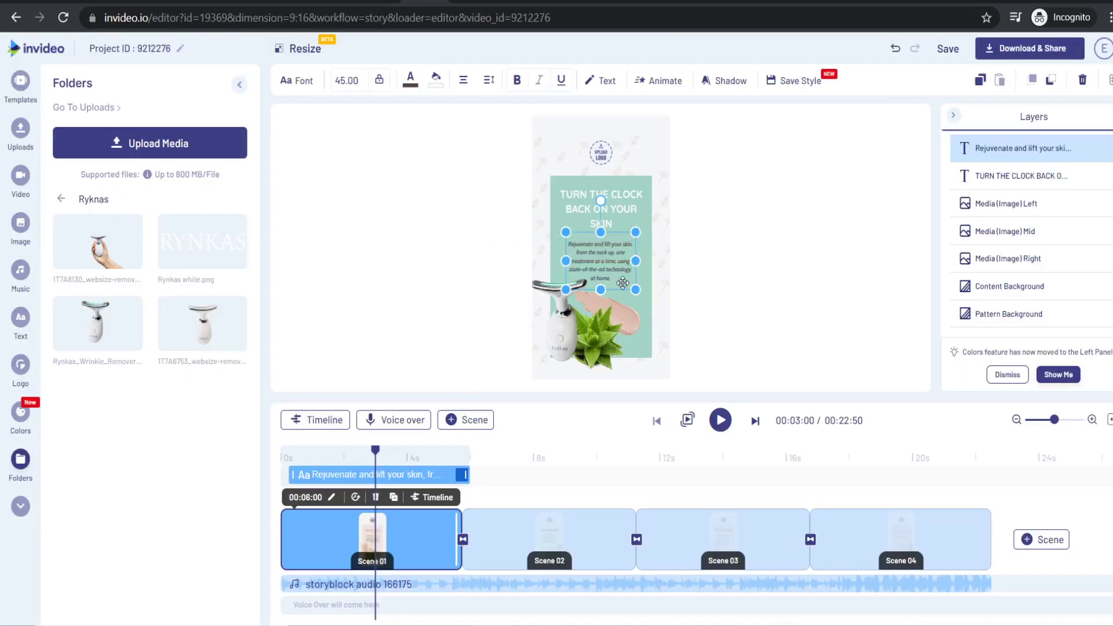
pyautogui.click(297, 80)
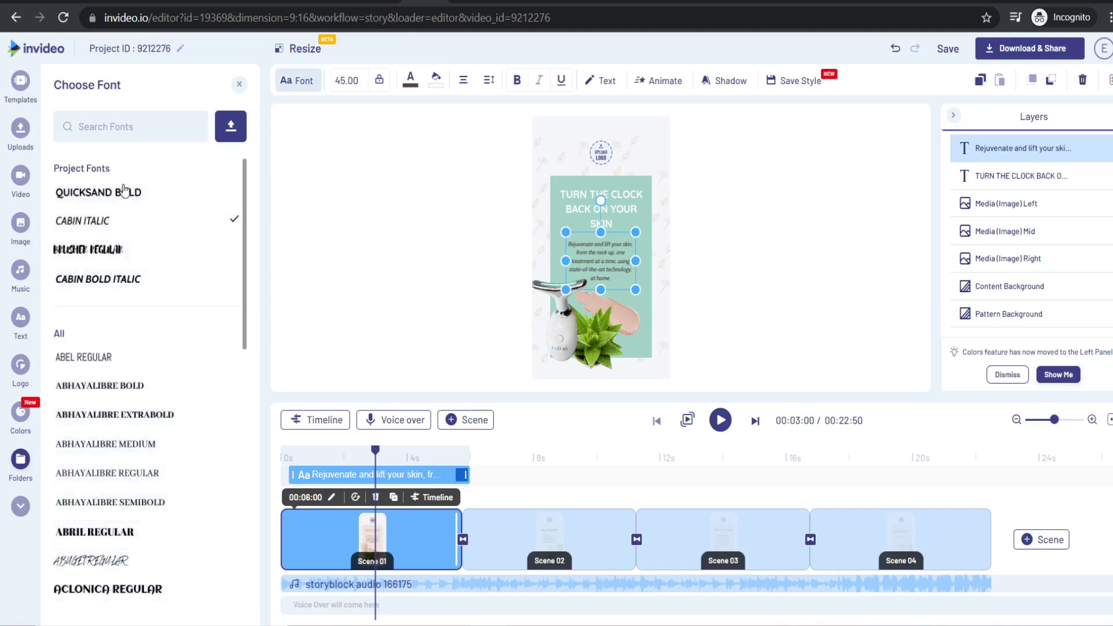
pyautogui.click(98, 192)
pyautogui.click(411, 80)
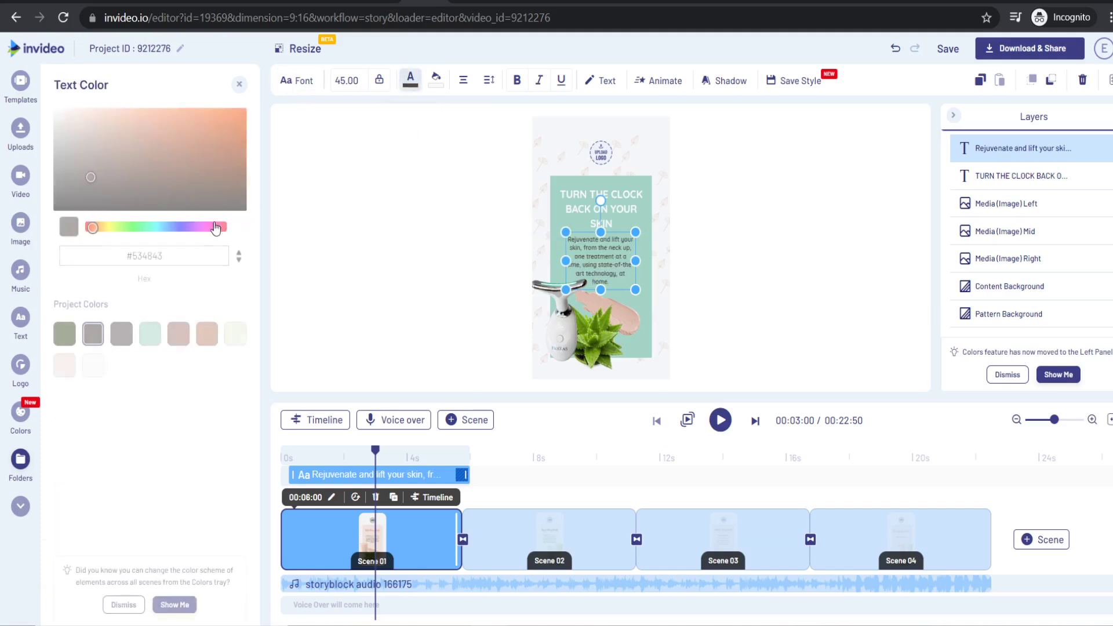
pyautogui.click(90, 365)
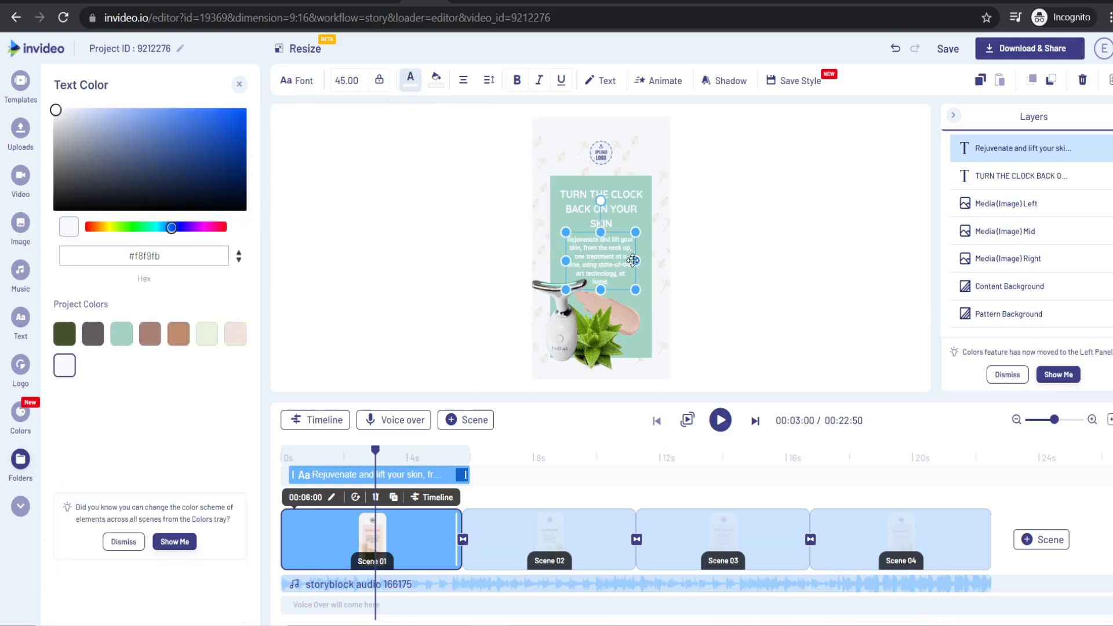
pyautogui.moveTo(635, 261); pyautogui.dragTo(644, 266)
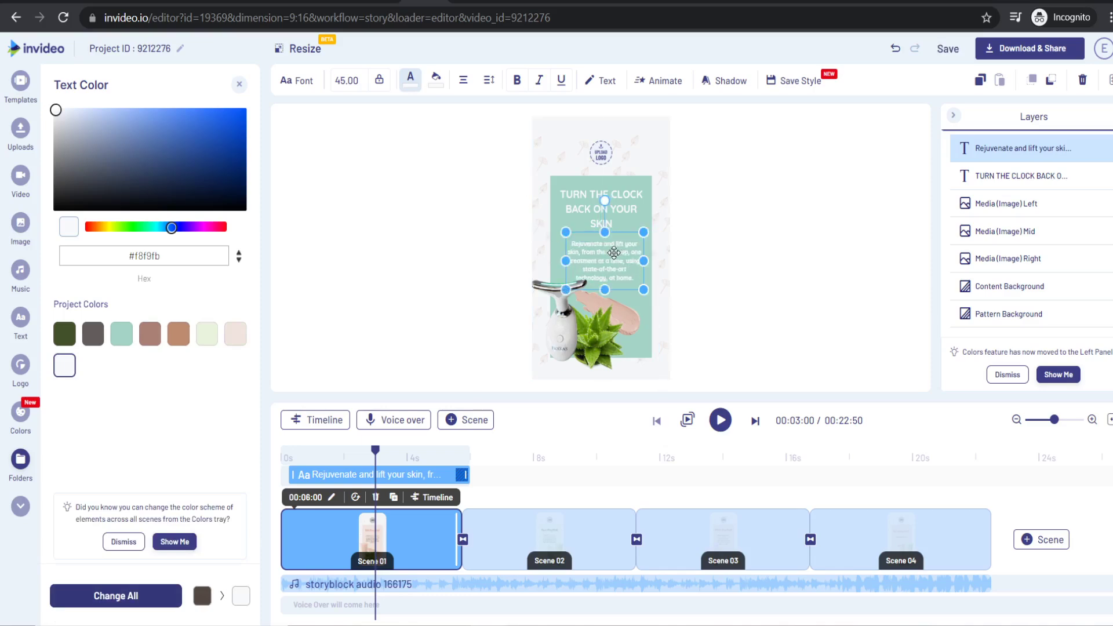
pyautogui.click(614, 253)
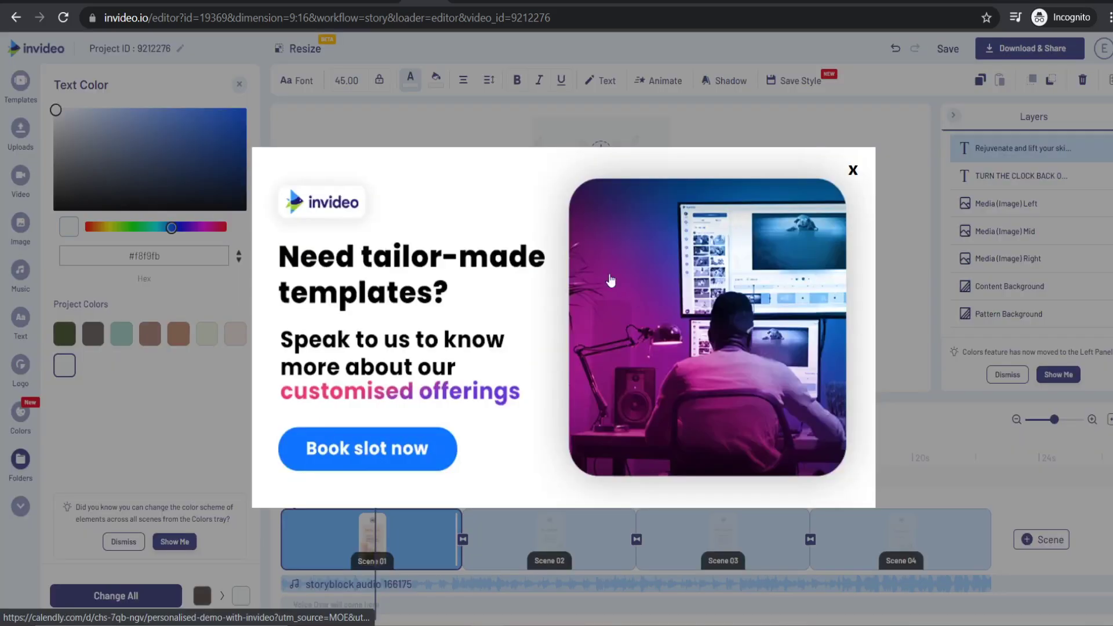
pyautogui.click(854, 171)
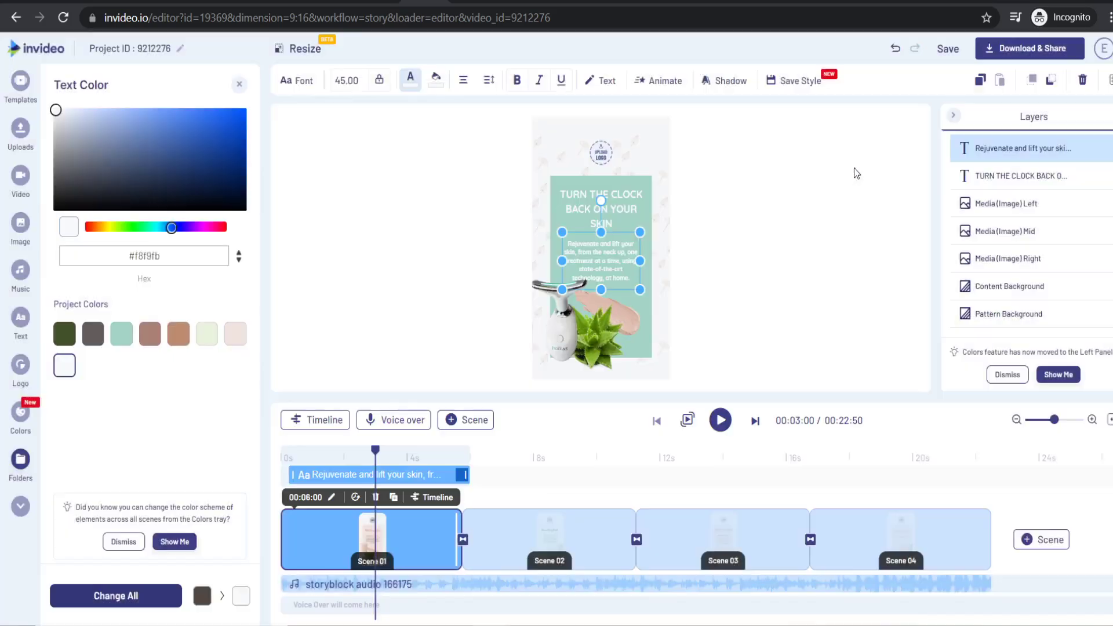
pyautogui.click(623, 313)
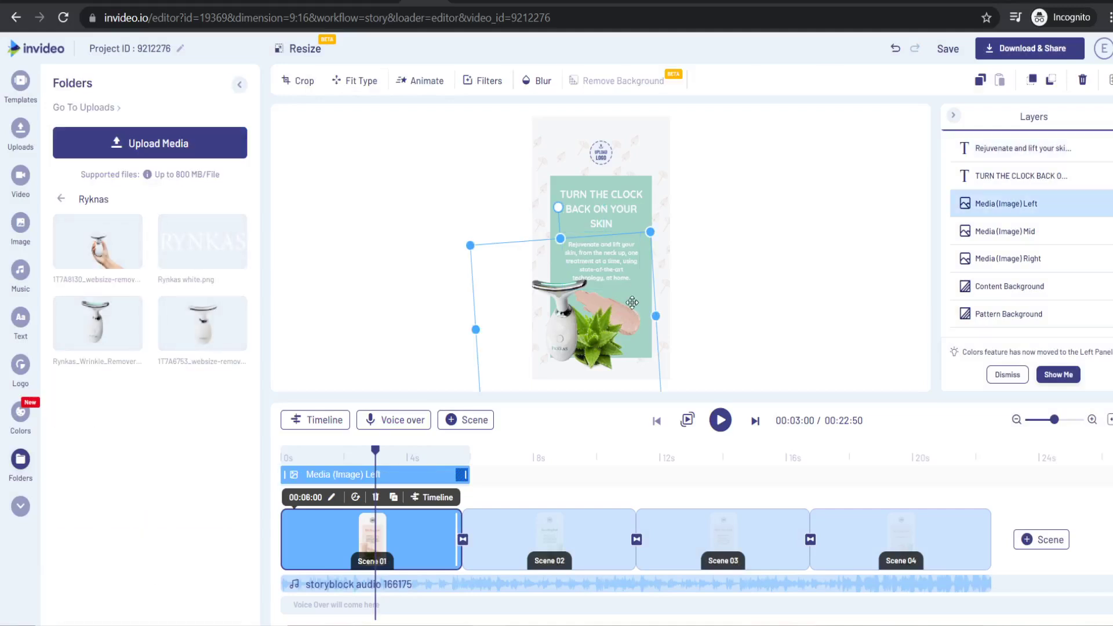
# - Reposition the tilted left image, drop the pink Right image, and shift the device photo up-right
pyautogui.moveTo(566, 302); pyautogui.dragTo(527, 360)
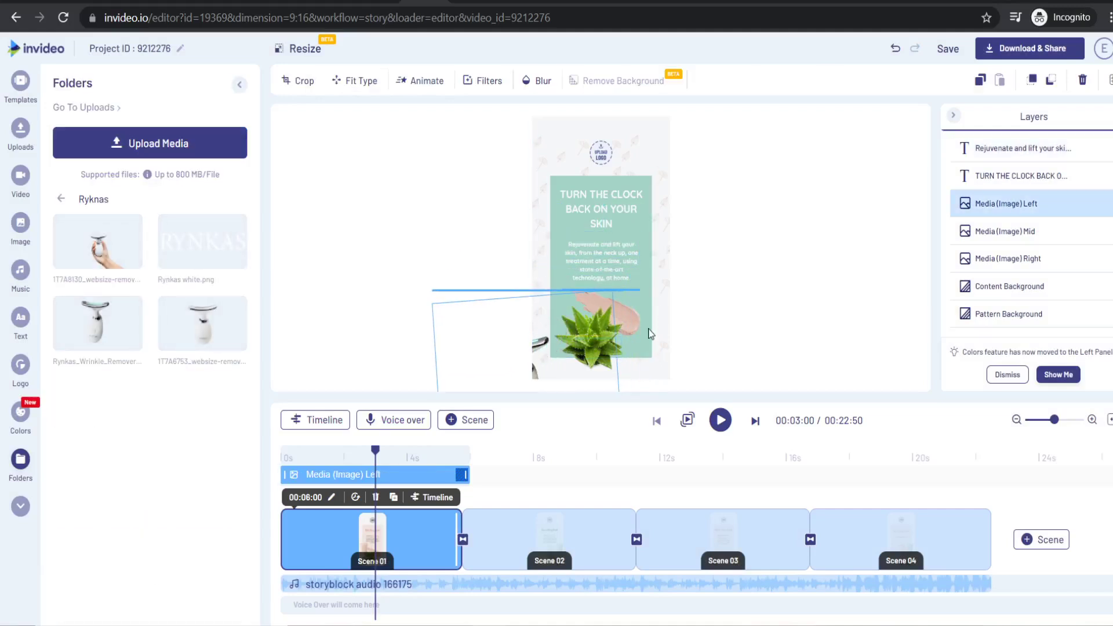
pyautogui.click(626, 318)
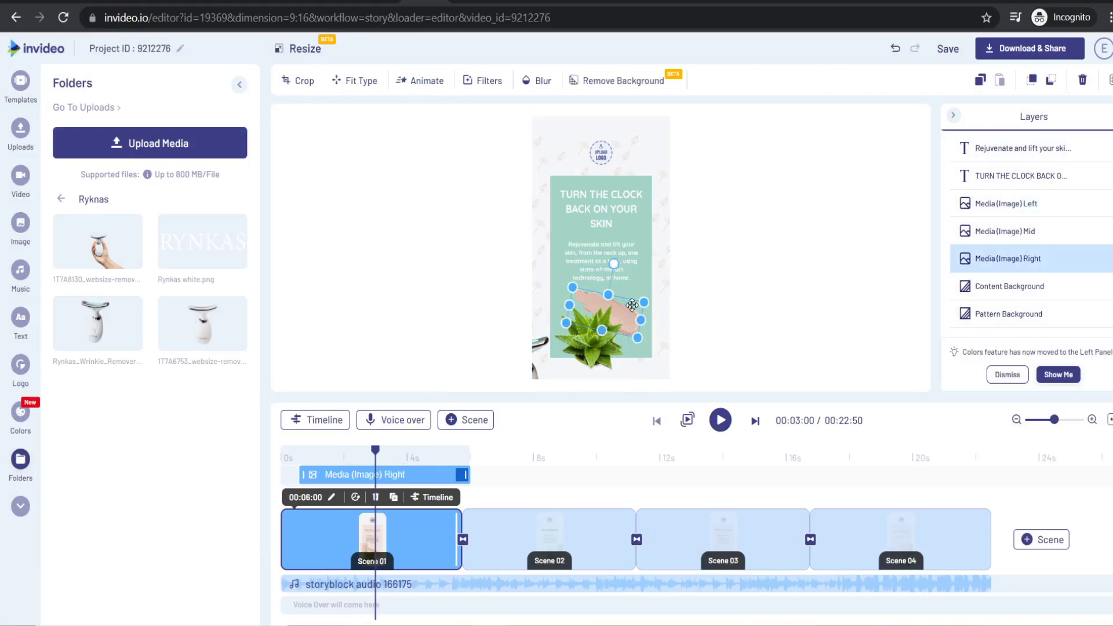
pyautogui.click(545, 361)
pyautogui.moveTo(546, 370); pyautogui.dragTo(591, 318)
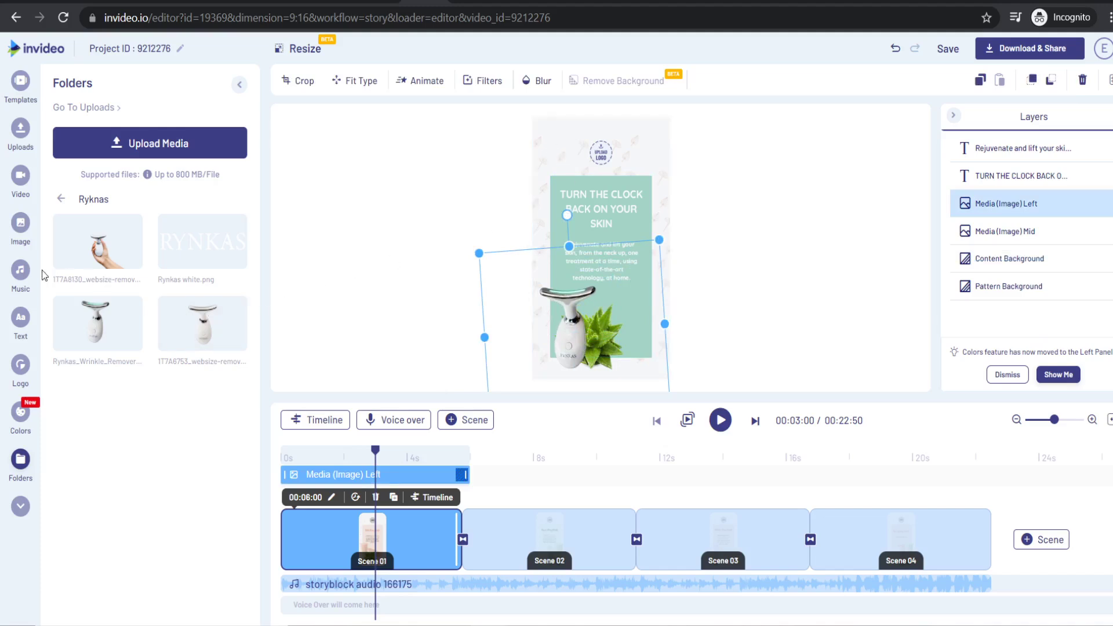
# - Search stock images for 'leaf' and add the green leaf photo to the canvas
pyautogui.click(20, 222)
pyautogui.click(115, 119)
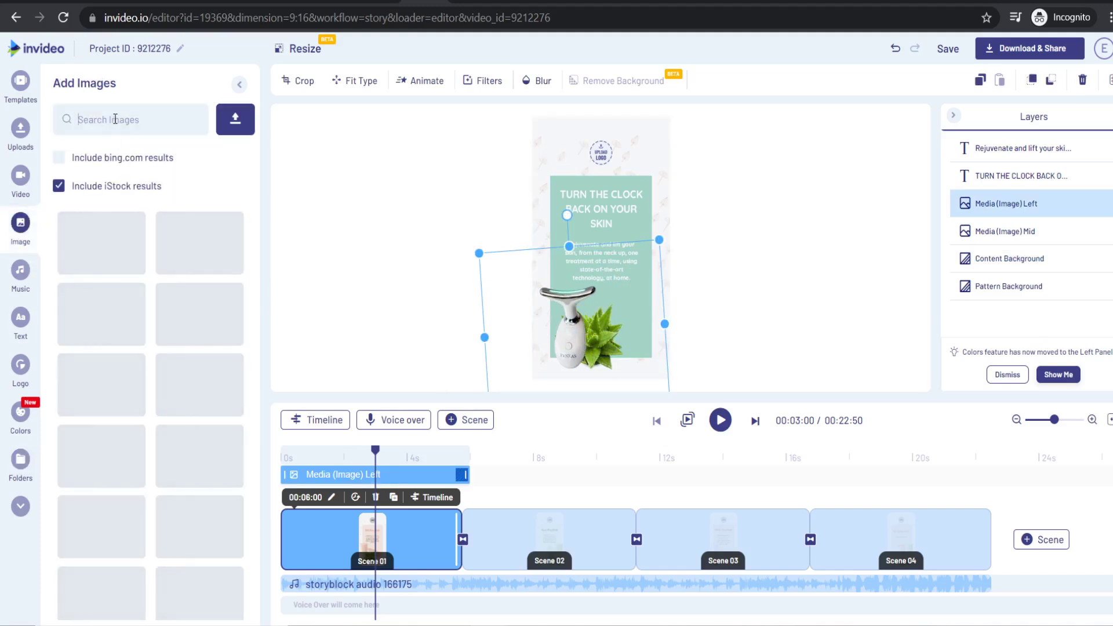
pyautogui.write('leaf')
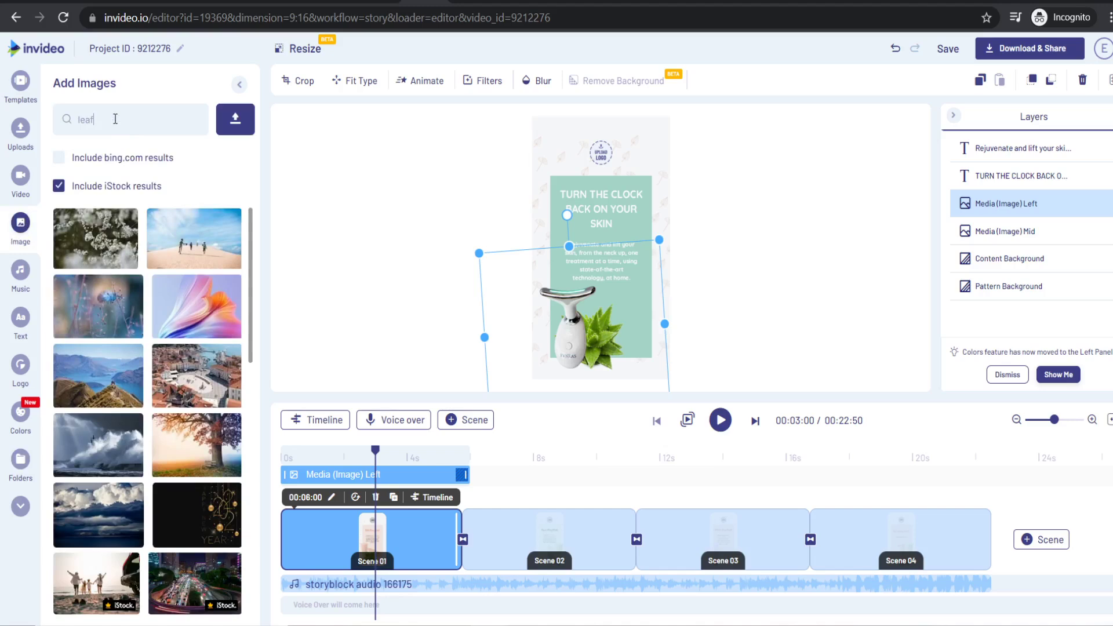
pyautogui.press('Return')
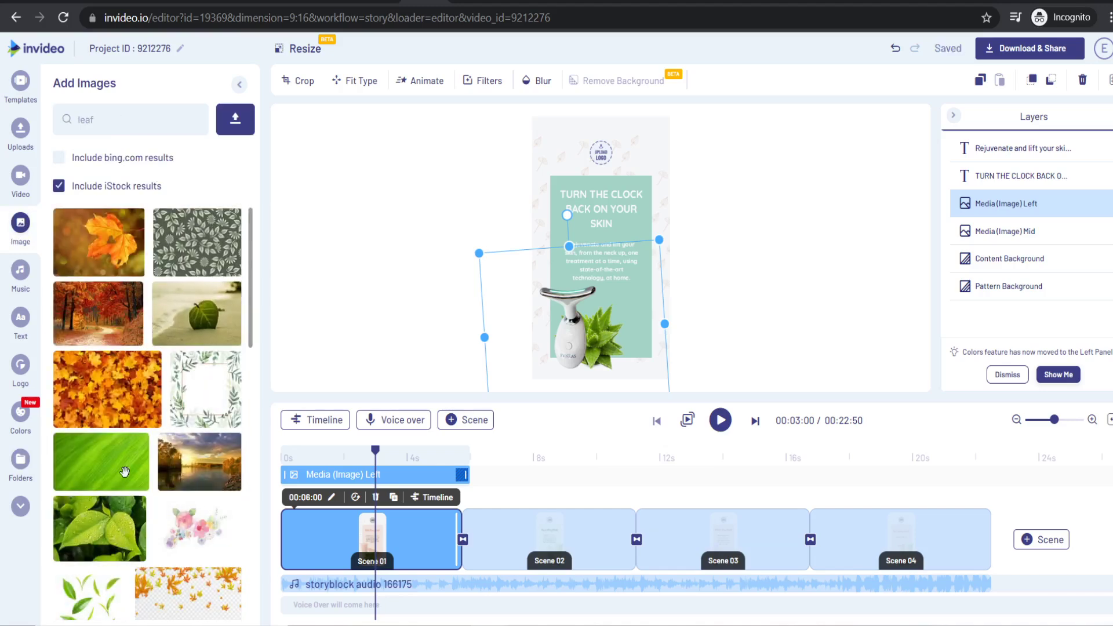
pyautogui.scroll(-3, 116, 452)
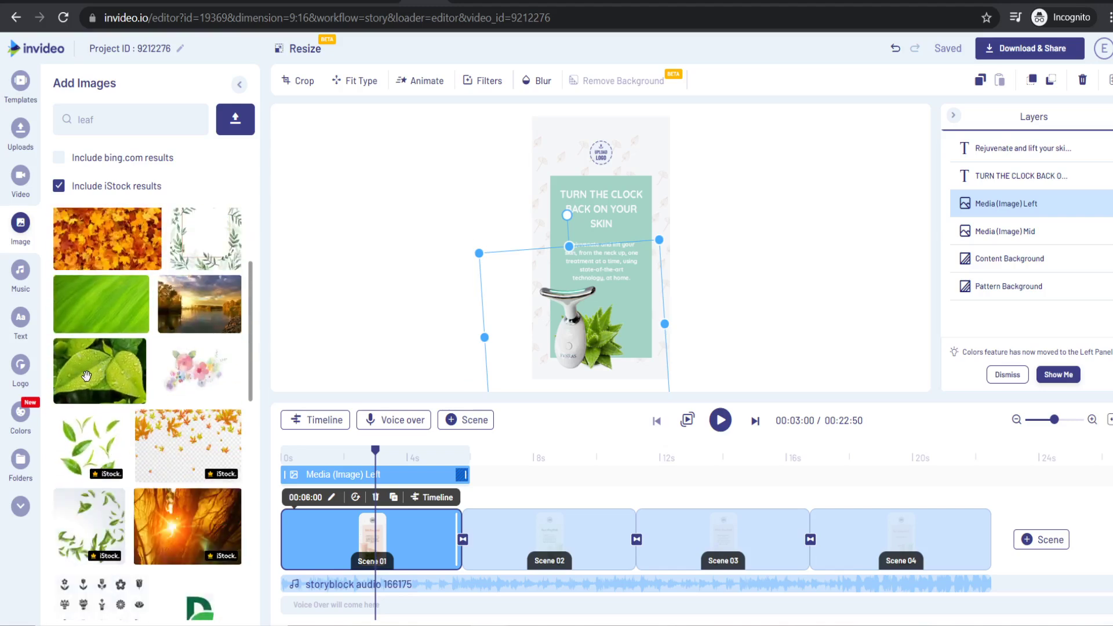
pyautogui.moveTo(71, 380); pyautogui.dragTo(551, 155)
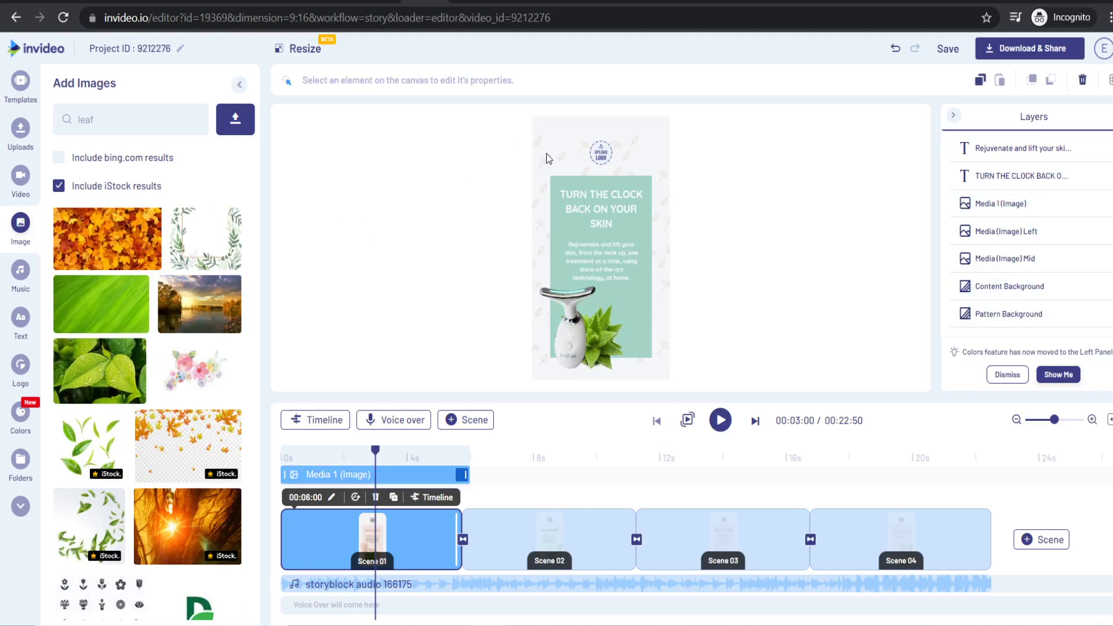
# - Send the leaf photo behind the content card and stretch it to fill the canvas
pyautogui.moveTo(1008, 217); pyautogui.dragTo(1012, 148)
pyautogui.moveTo(619, 256); pyautogui.dragTo(635, 218)
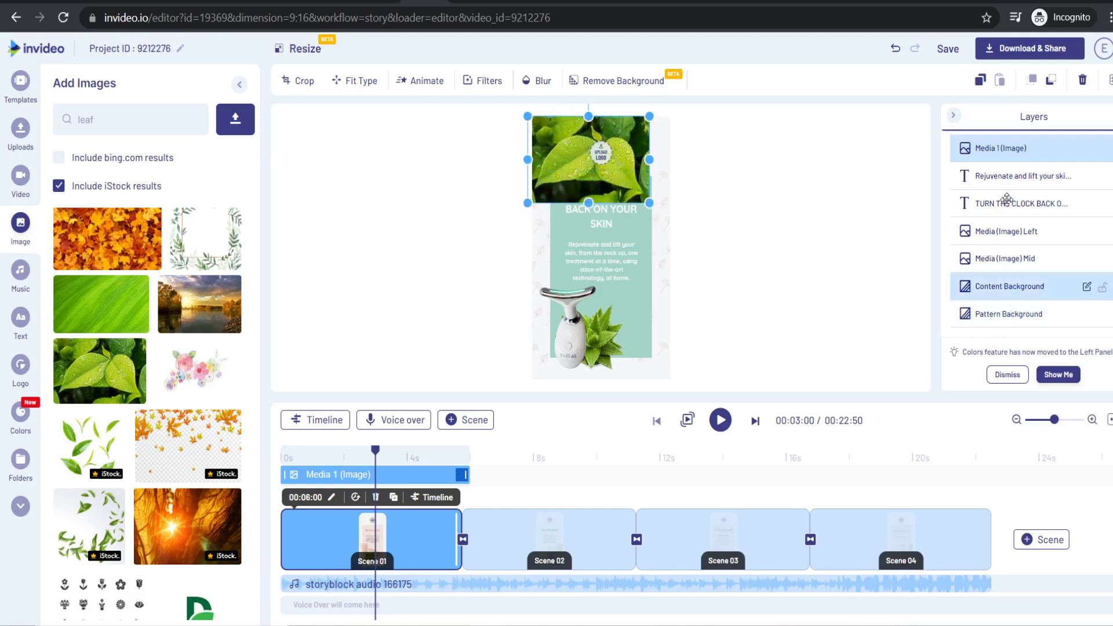
pyautogui.moveTo(1003, 149); pyautogui.dragTo(1012, 285)
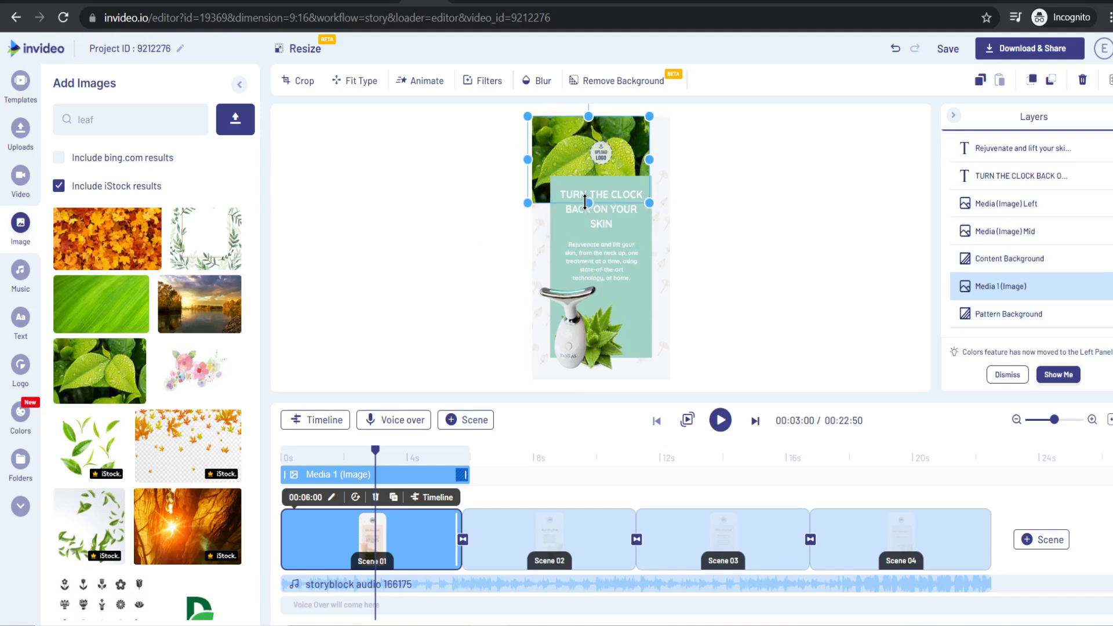
pyautogui.moveTo(585, 201); pyautogui.dragTo(595, 384)
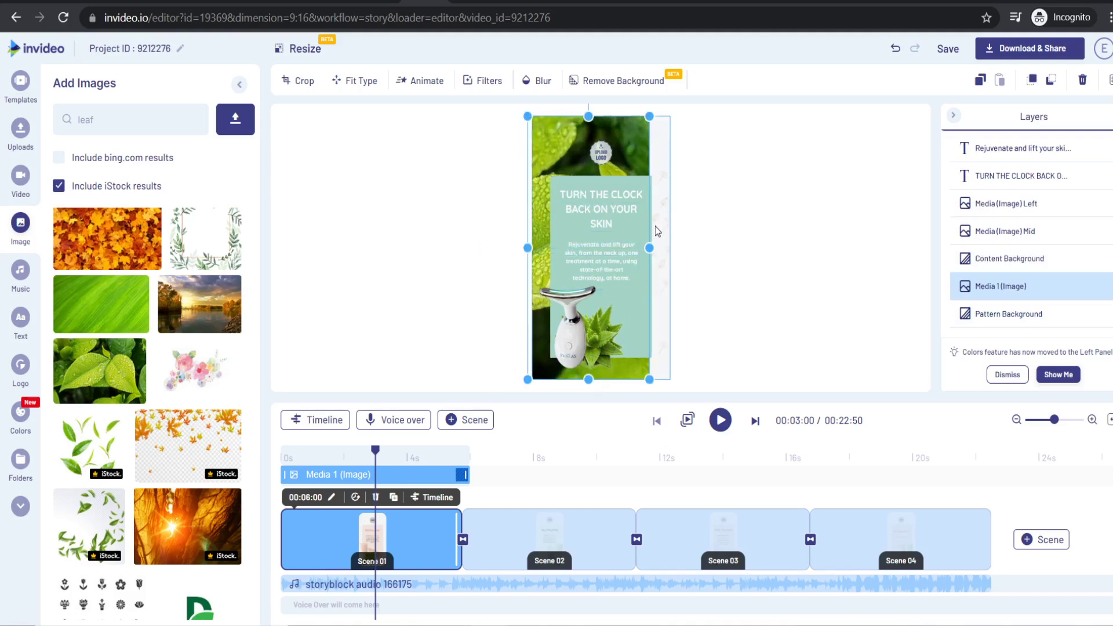
pyautogui.moveTo(651, 247); pyautogui.dragTo(680, 252)
pyautogui.click(683, 253)
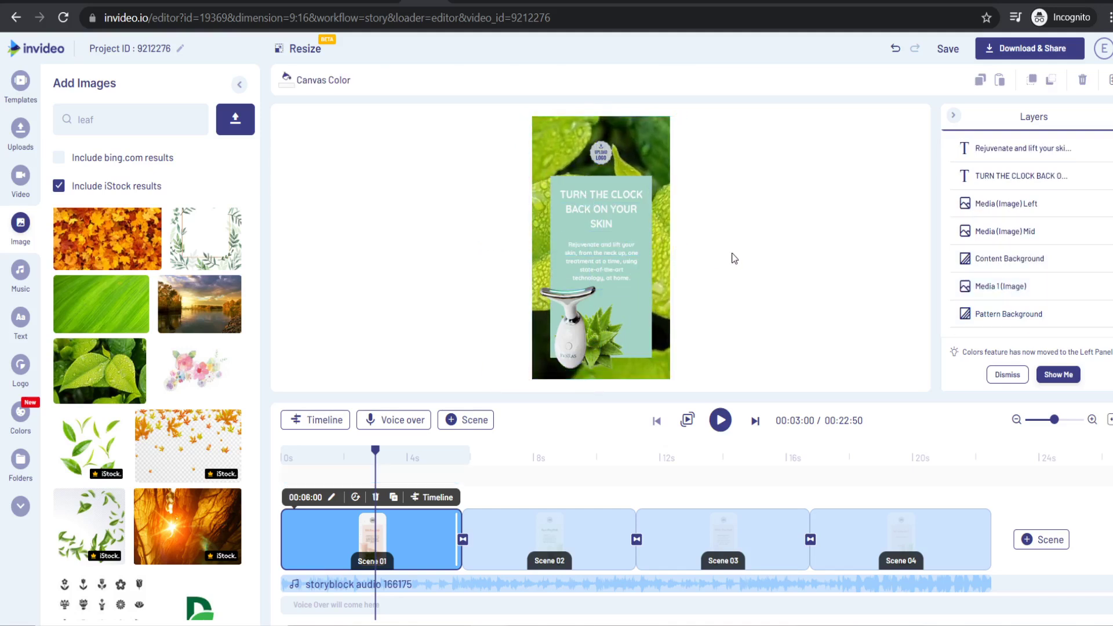
# - Set the body text font size to 56
pyautogui.click(601, 263)
pyautogui.click(347, 80)
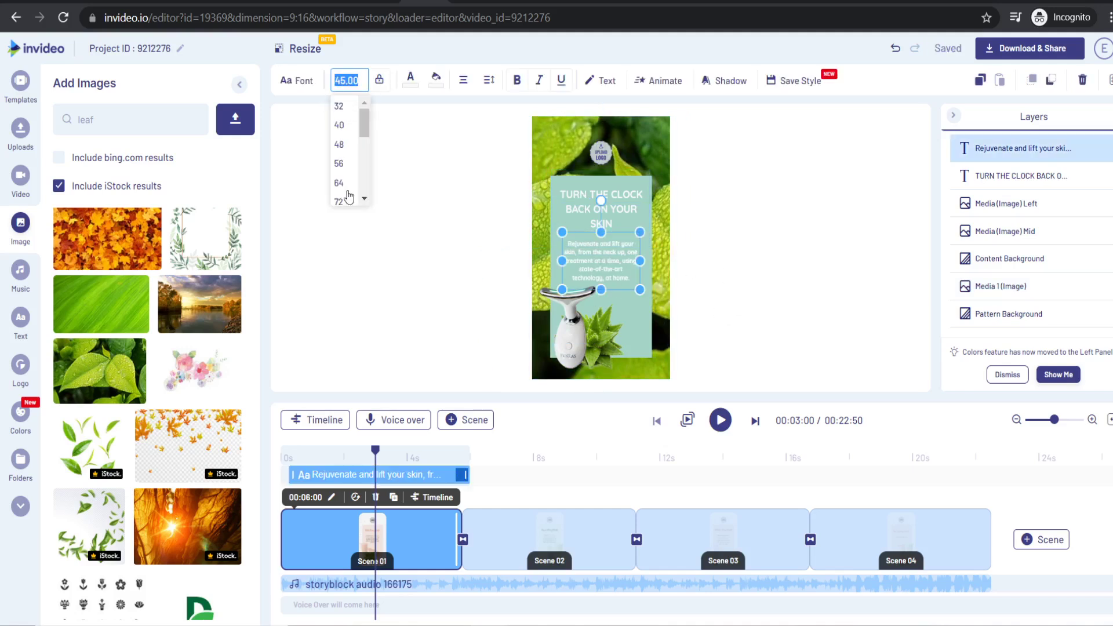
pyautogui.click(343, 173)
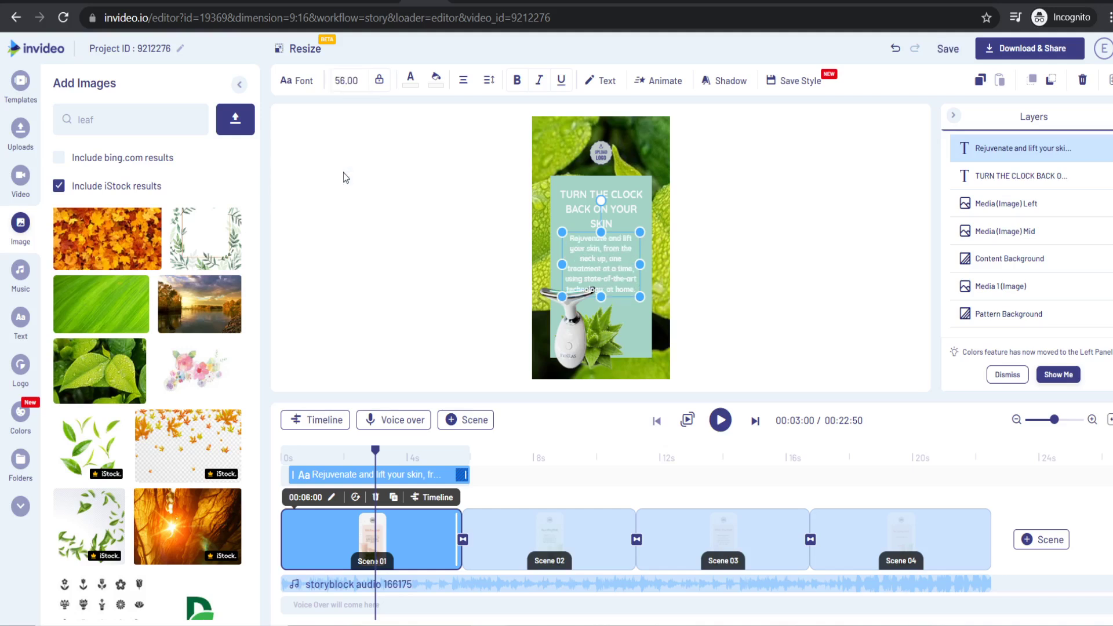
pyautogui.click(347, 80)
pyautogui.click(552, 324)
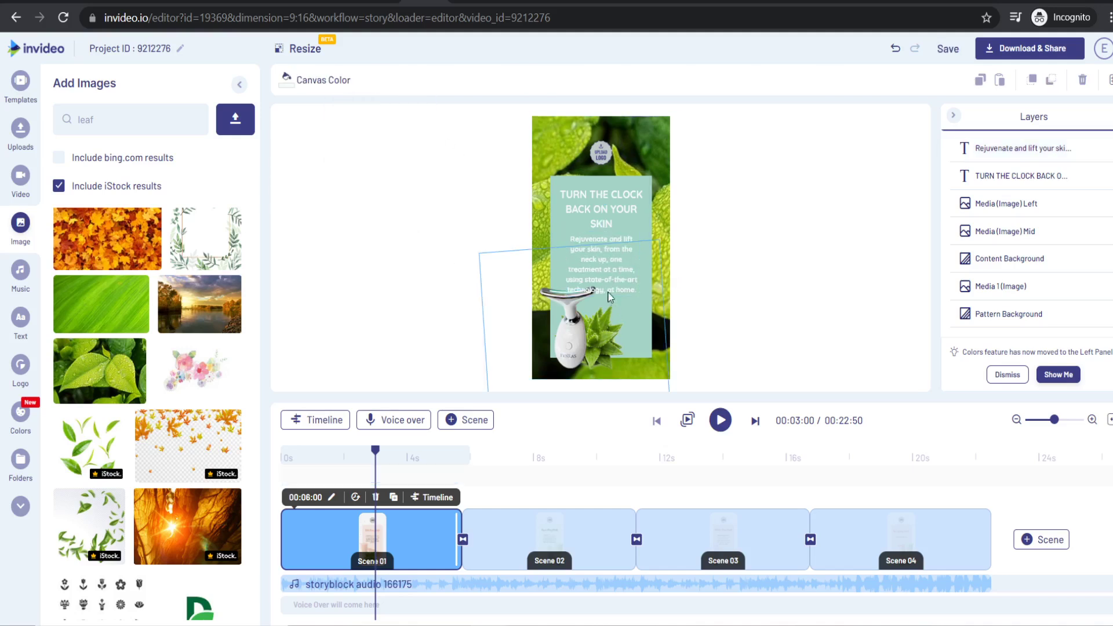
# - Move the Media (Image) Left layer to the top of the Layers list
pyautogui.click(575, 331)
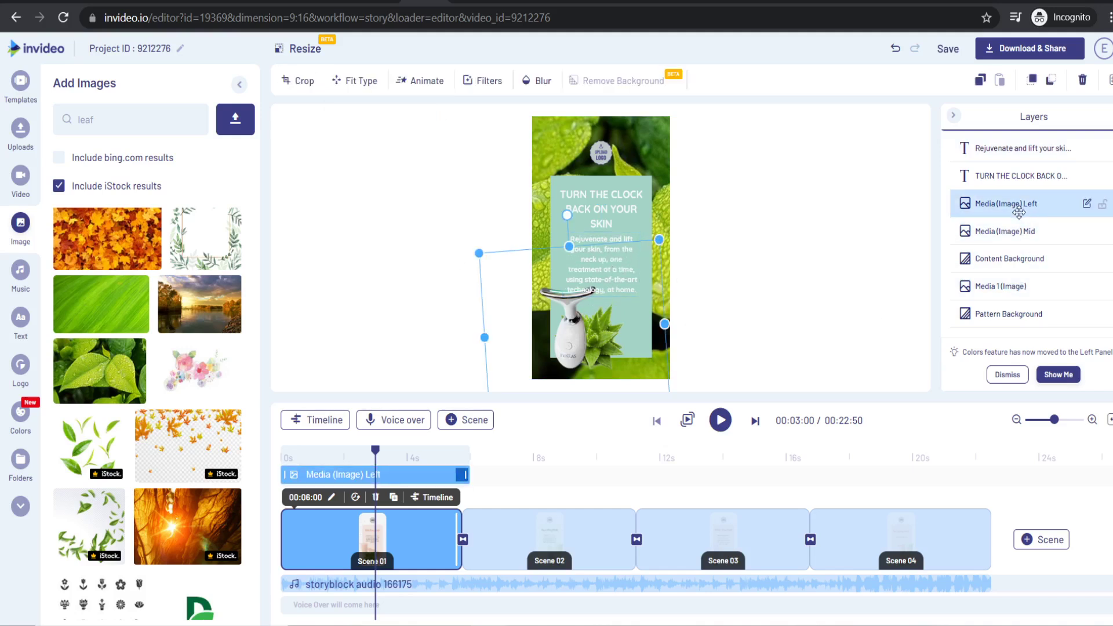
pyautogui.moveTo(1017, 203); pyautogui.dragTo(1017, 146)
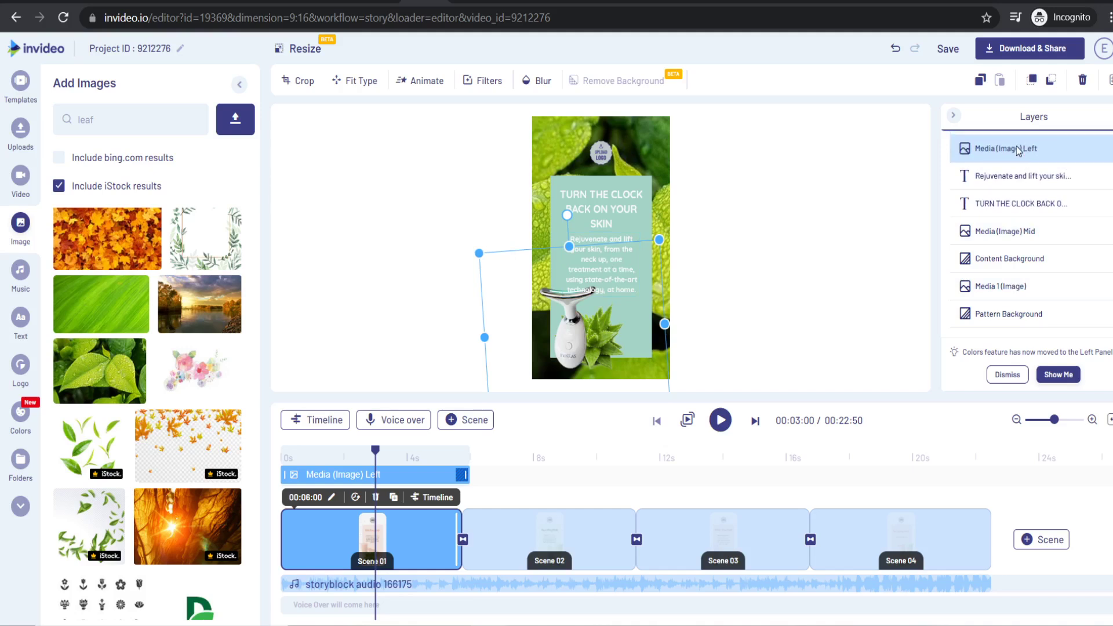
pyautogui.click(765, 302)
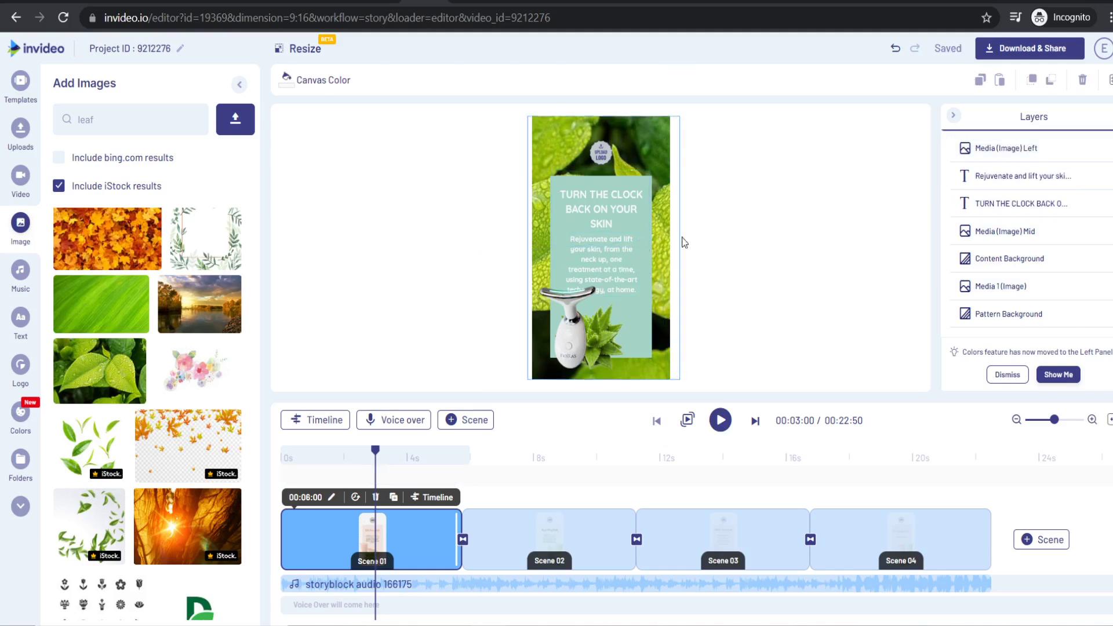
# - Swap the upload-logo placeholder for the RYNKAS logo, enlarged and placed at the top of Scene 01
pyautogui.moveTo(595, 158)
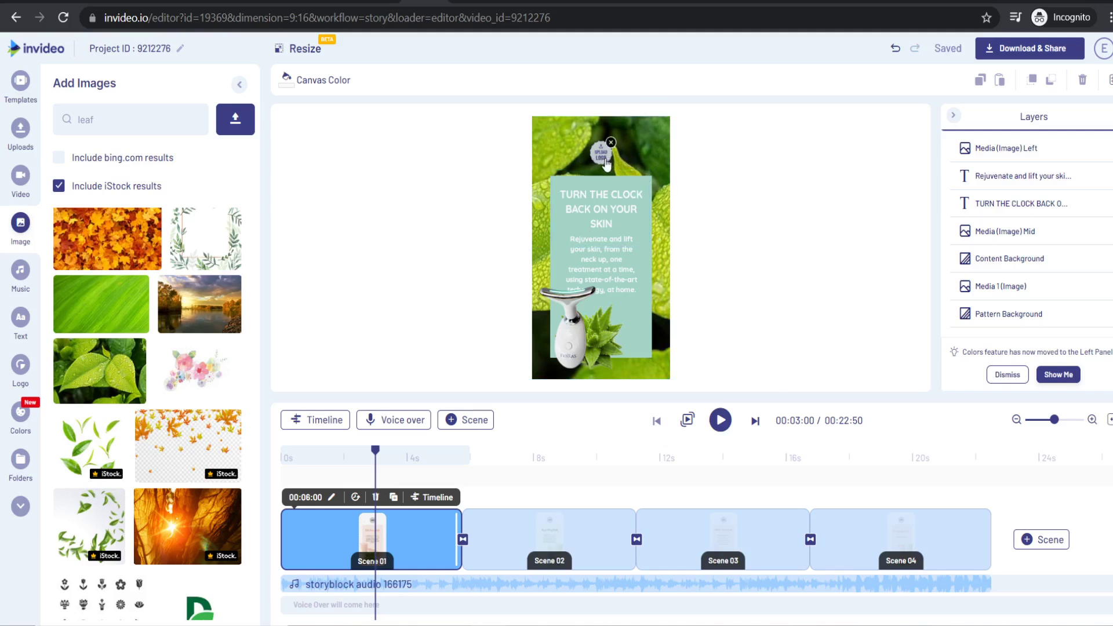
pyautogui.click(604, 162)
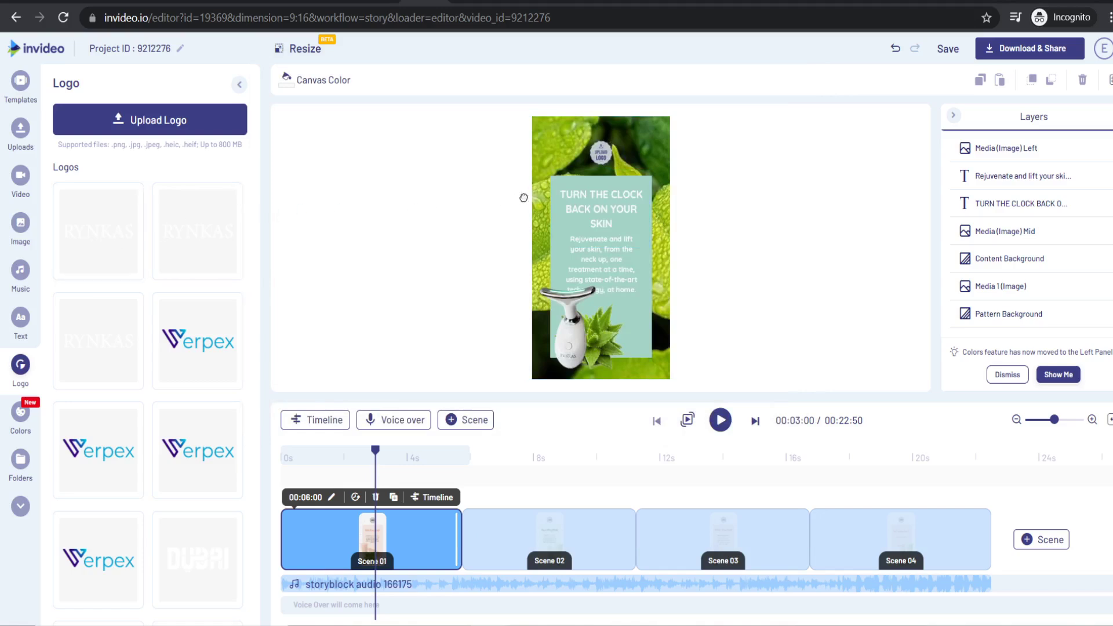
pyautogui.click(603, 163)
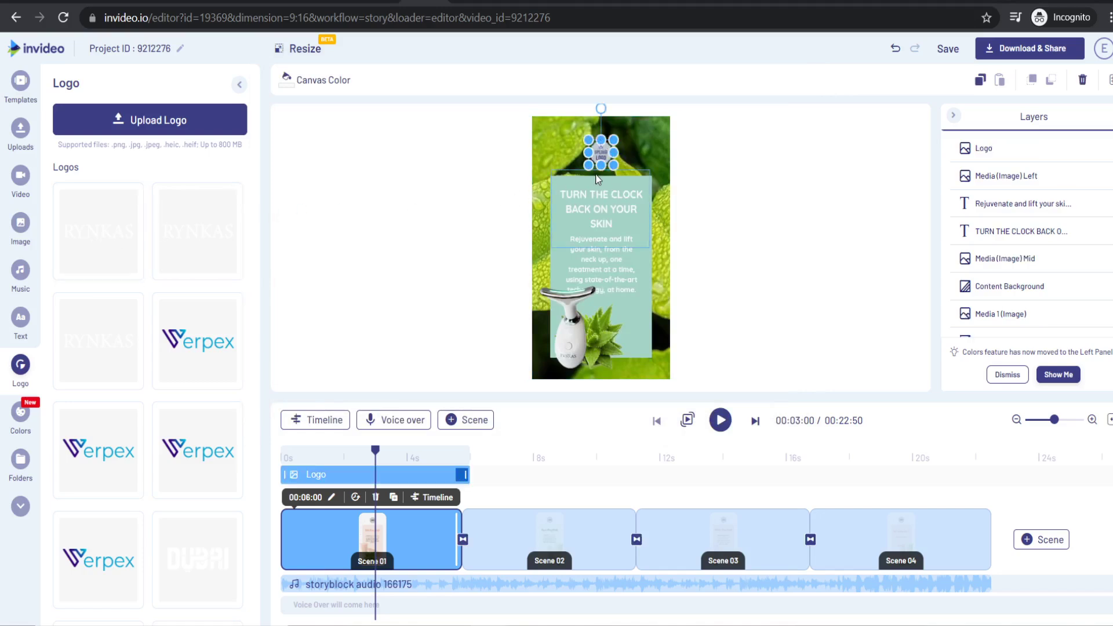
pyautogui.moveTo(567, 134); pyautogui.dragTo(615, 157)
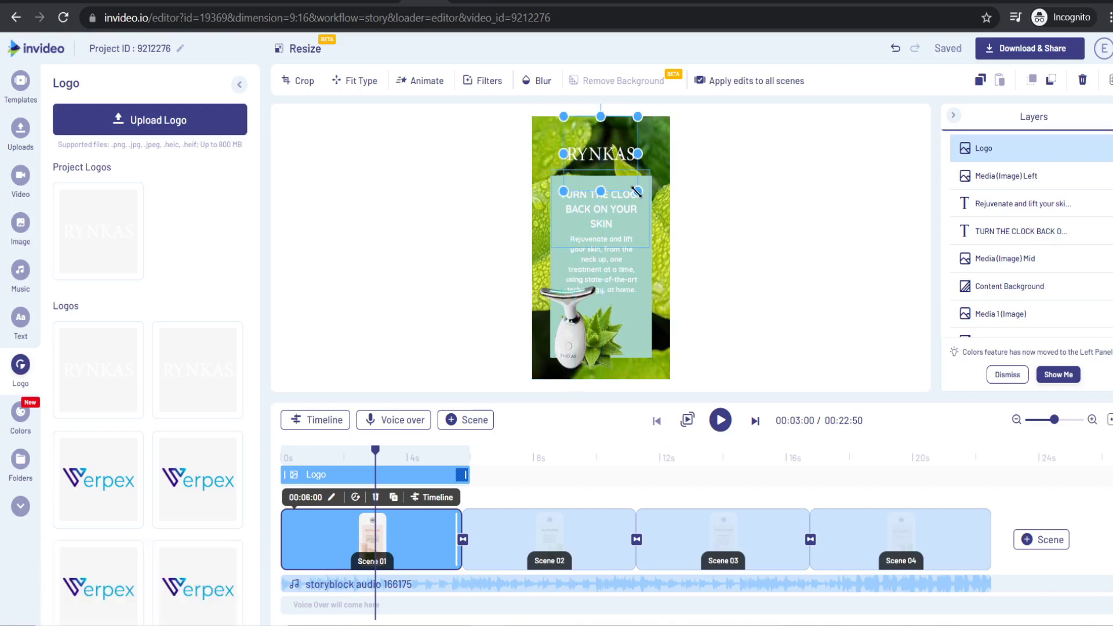
pyautogui.moveTo(655, 207); pyautogui.dragTo(649, 198)
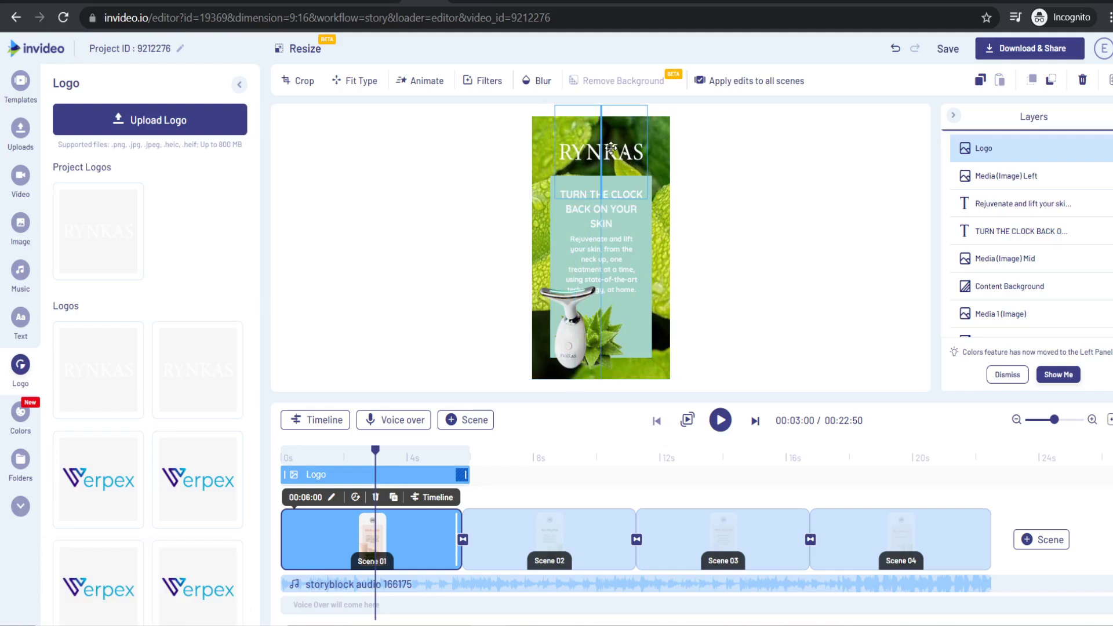
pyautogui.click(752, 216)
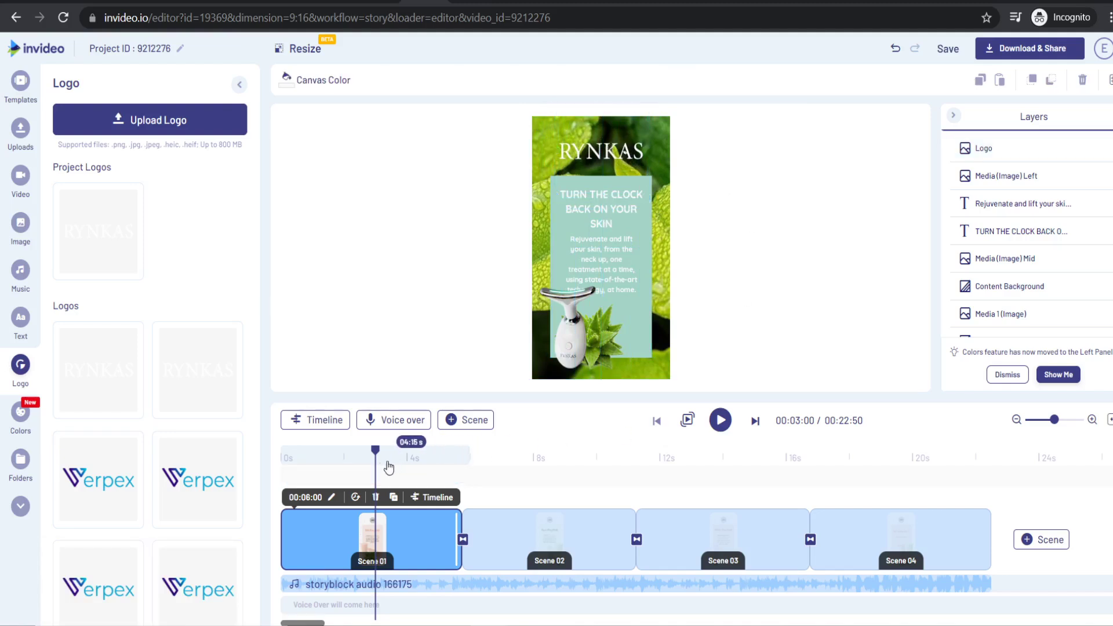
pyautogui.moveTo(386, 464); pyautogui.dragTo(530, 474)
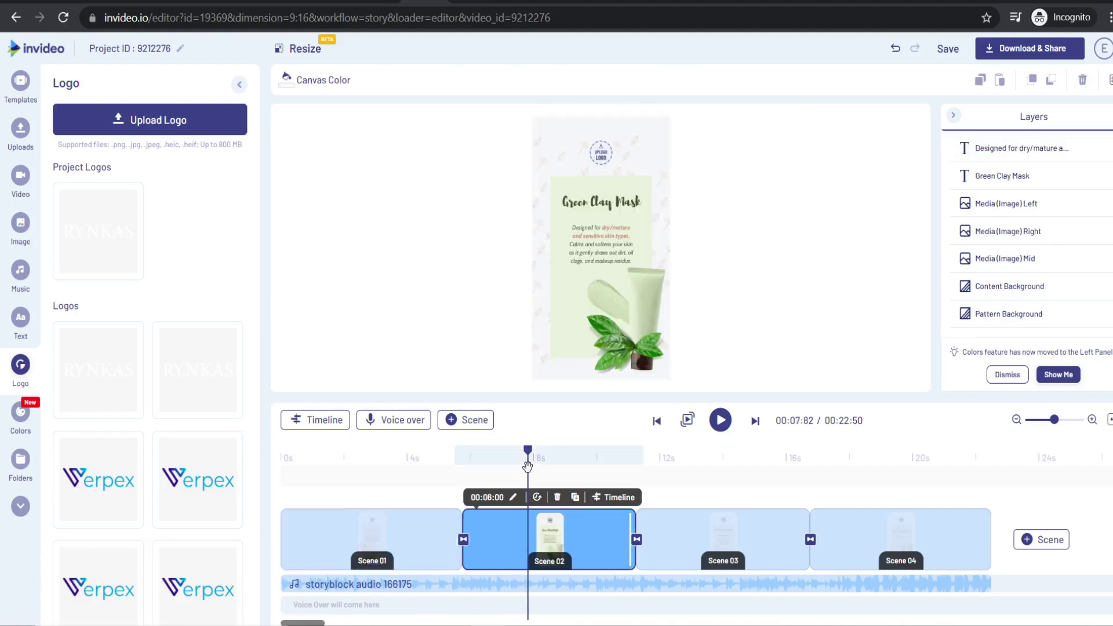
pyautogui.click(733, 461)
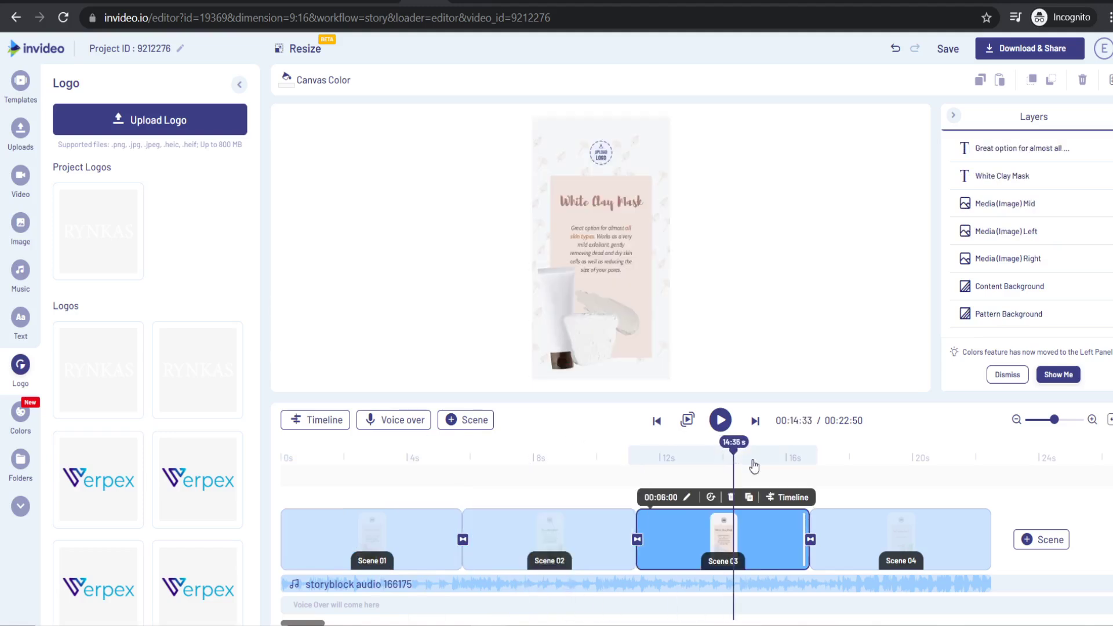
pyautogui.click(908, 455)
pyautogui.moveTo(912, 454); pyautogui.dragTo(399, 468)
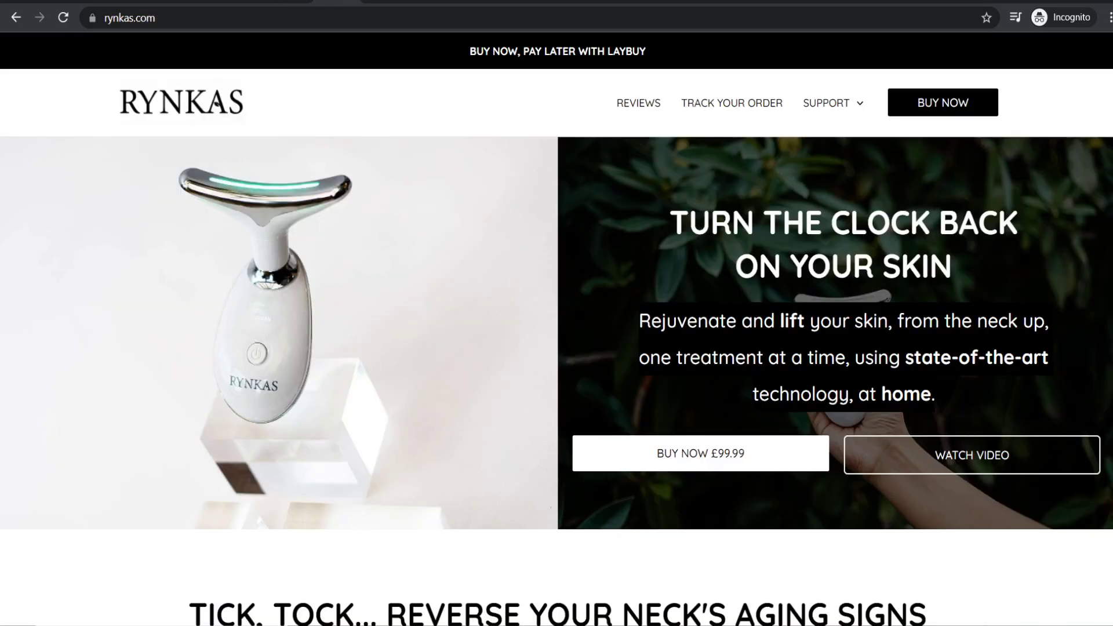
pyautogui.click(323, 2)
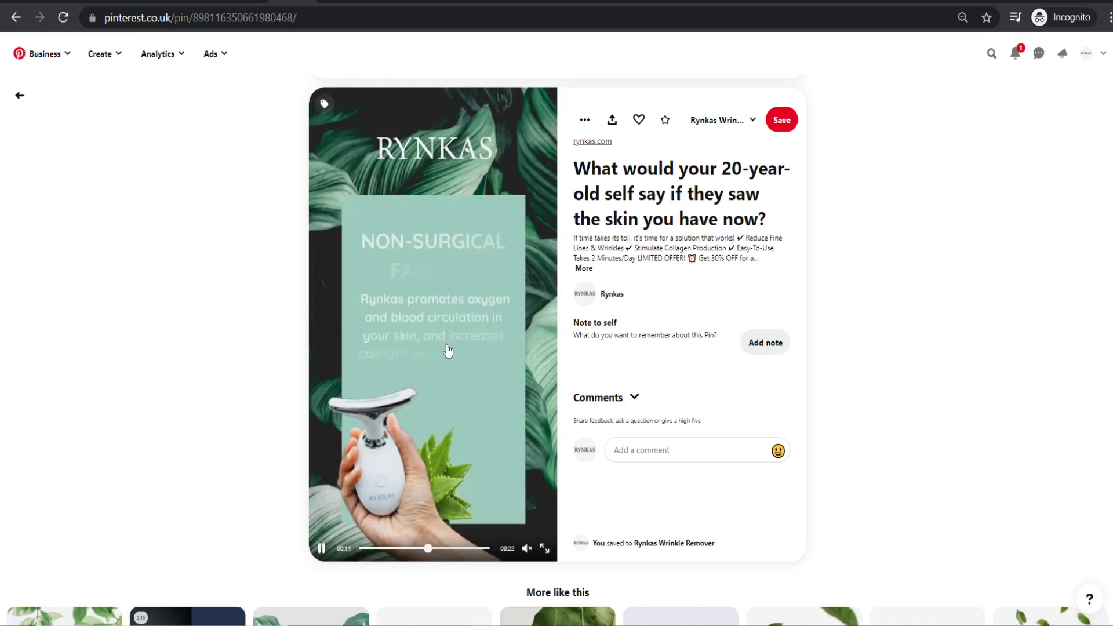
pyautogui.click(321, 549)
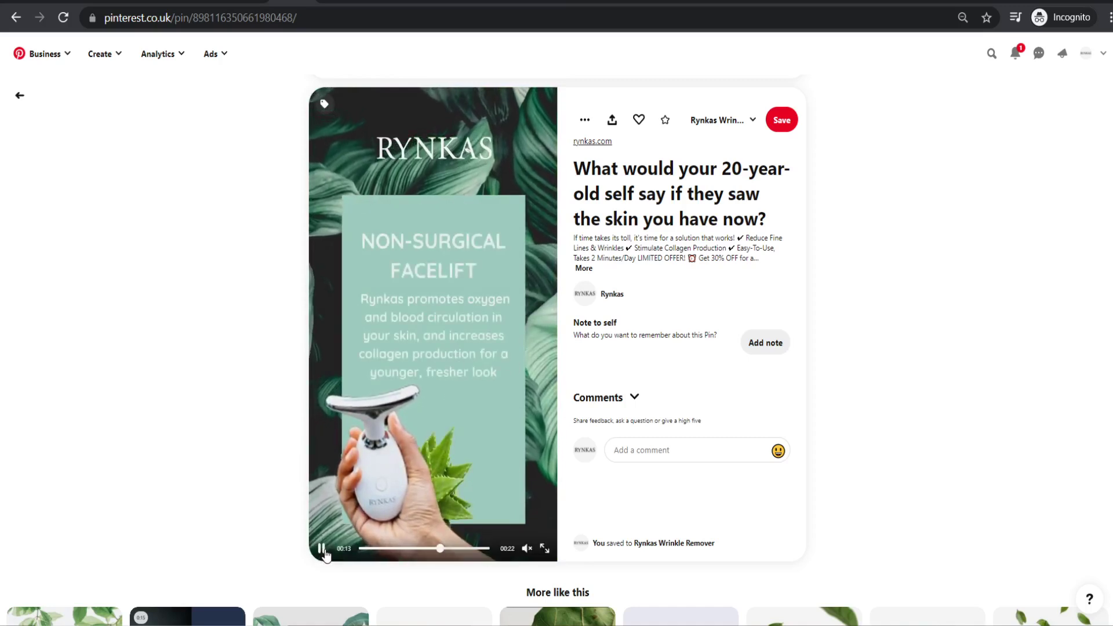
pyautogui.click(415, 2)
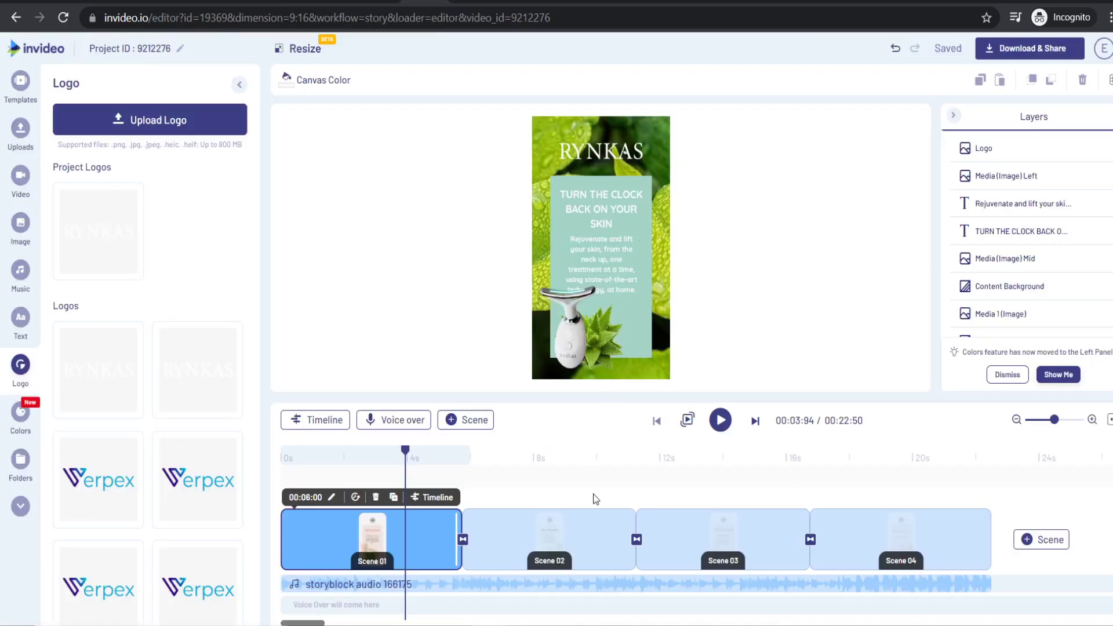
pyautogui.moveTo(410, 455); pyautogui.dragTo(545, 458)
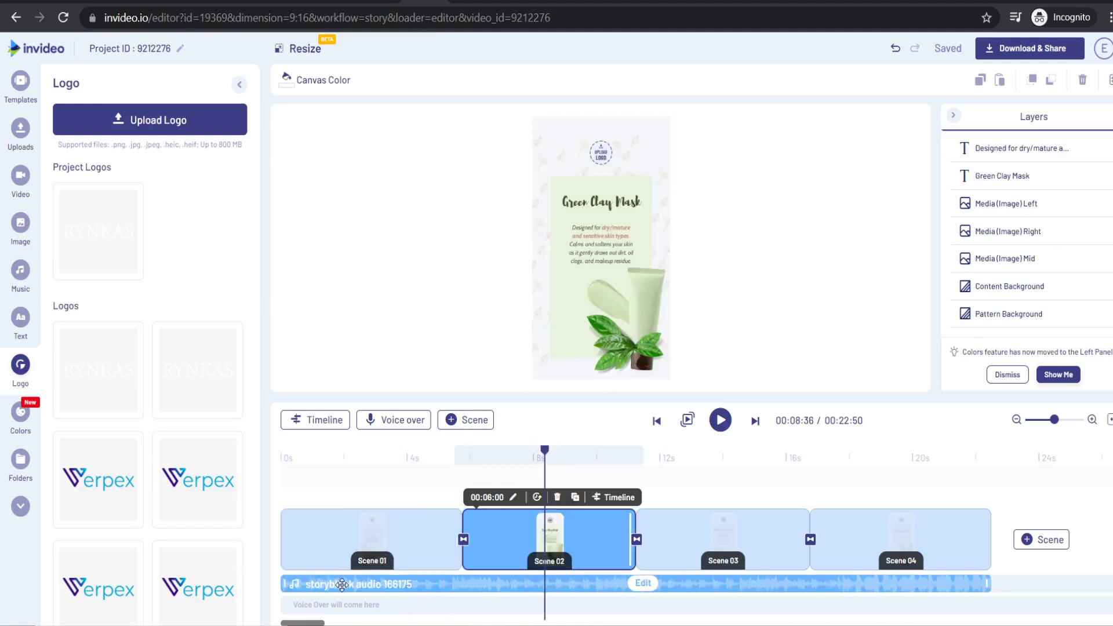
pyautogui.click(362, 588)
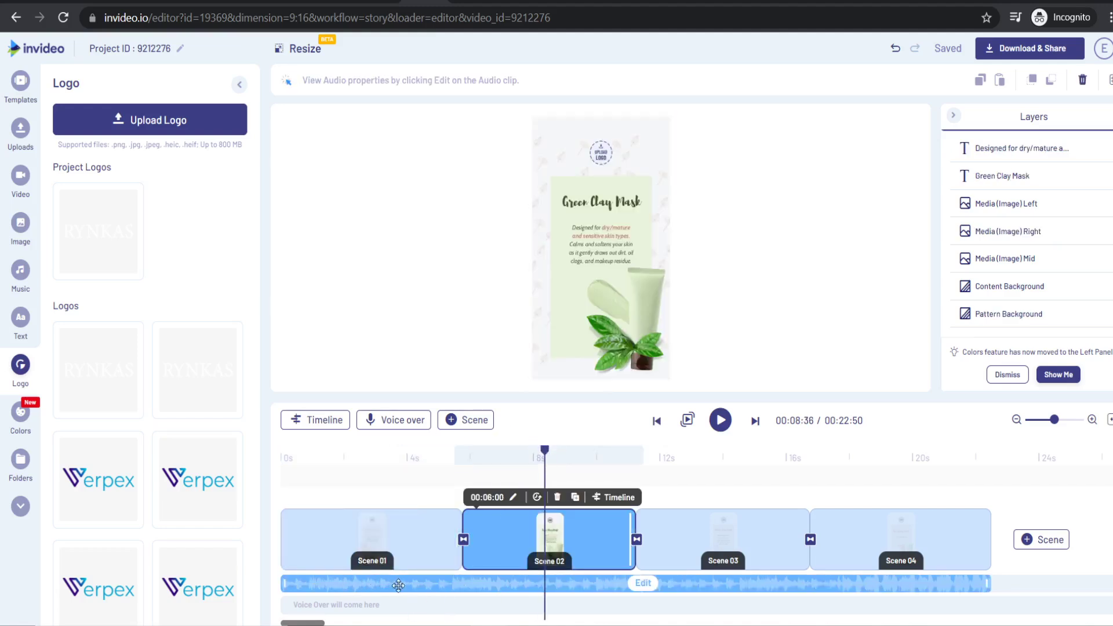
pyautogui.moveTo(545, 470); pyautogui.dragTo(358, 464)
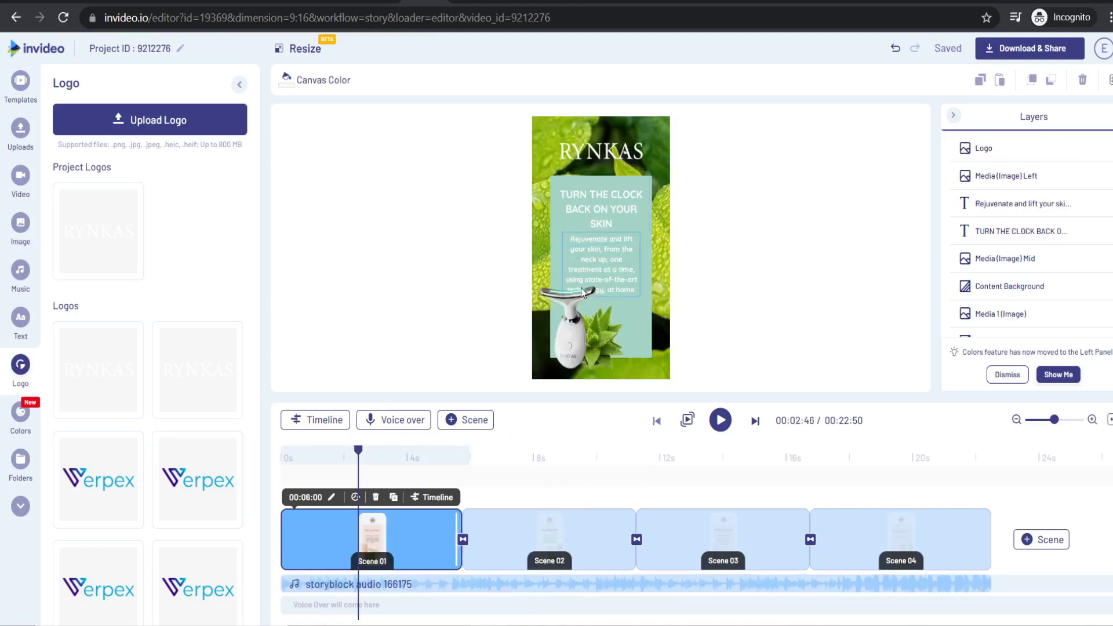
# - Browse the Chill Out genre in the music library
pyautogui.click(20, 272)
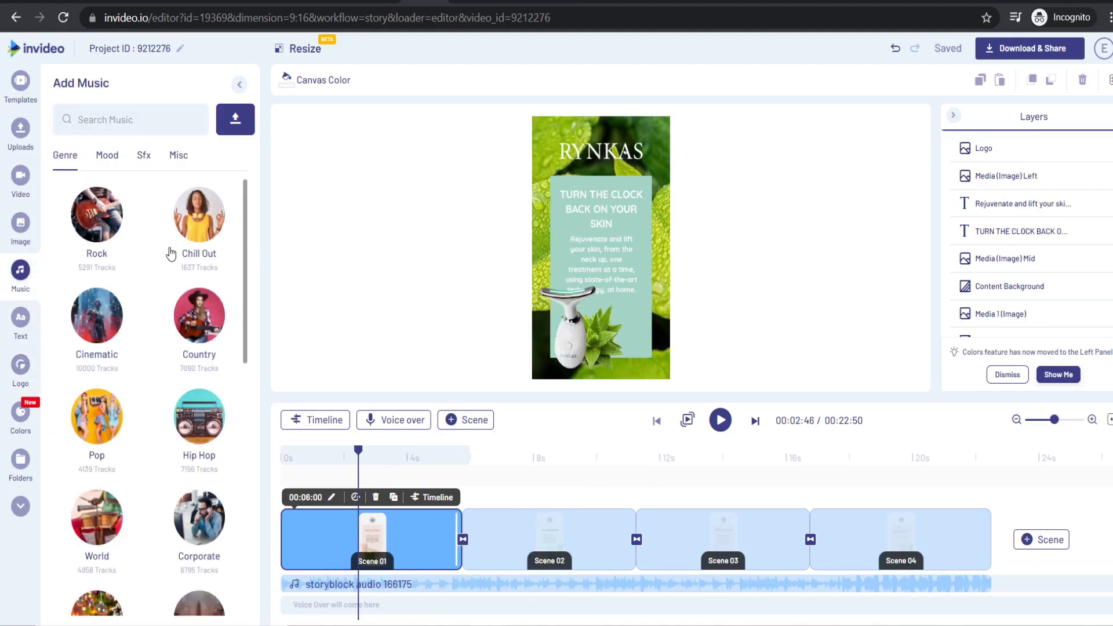
pyautogui.scroll(-10, 169, 253)
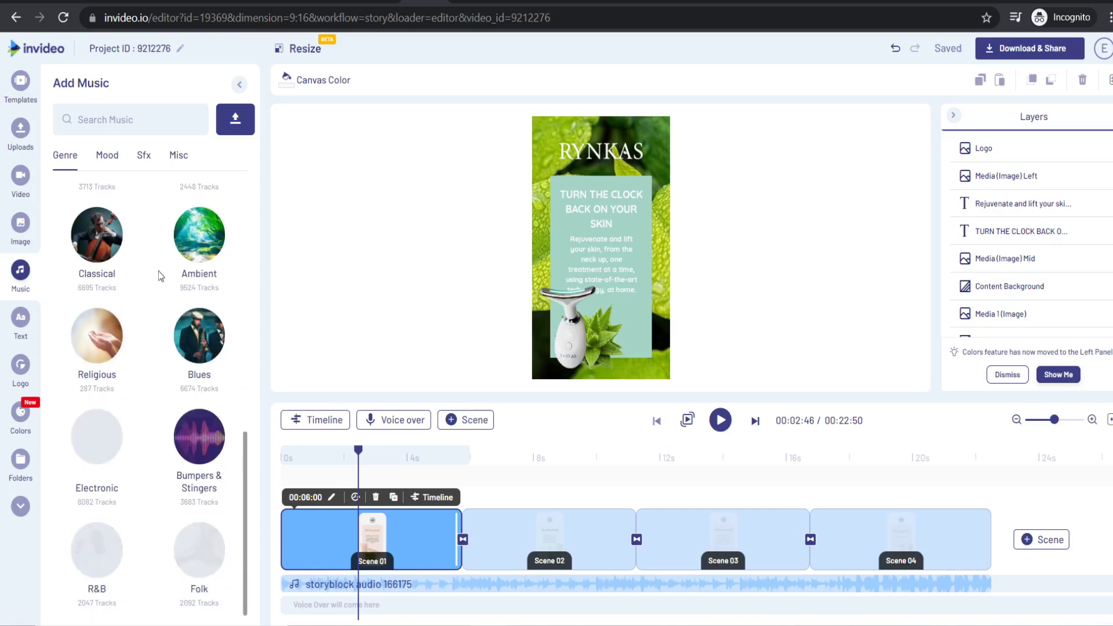
pyautogui.scroll(10, 160, 318)
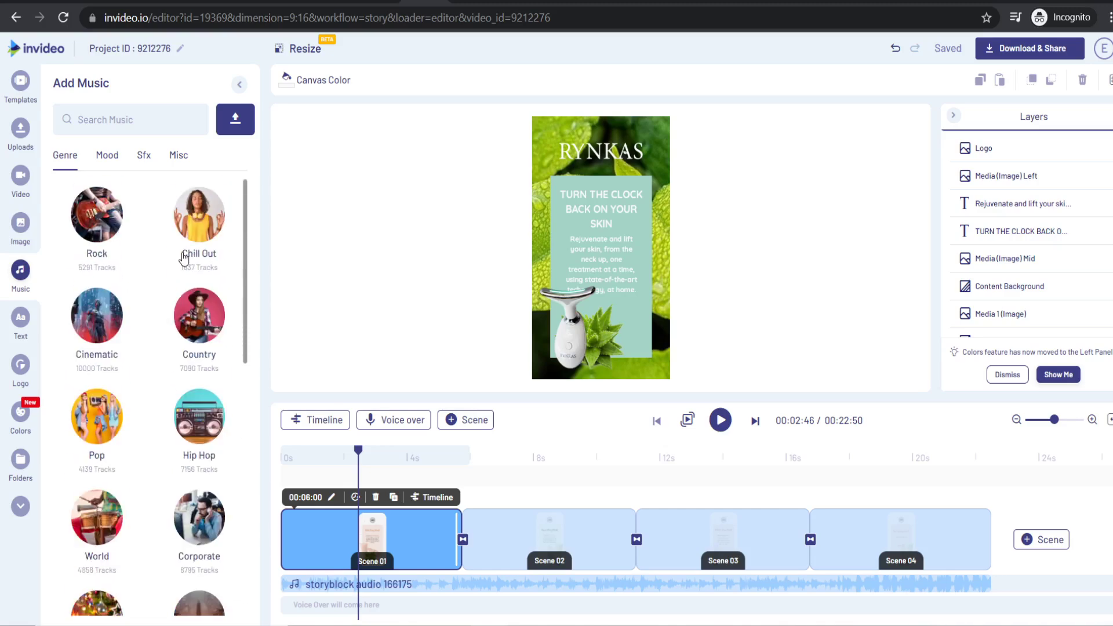
pyautogui.click(195, 224)
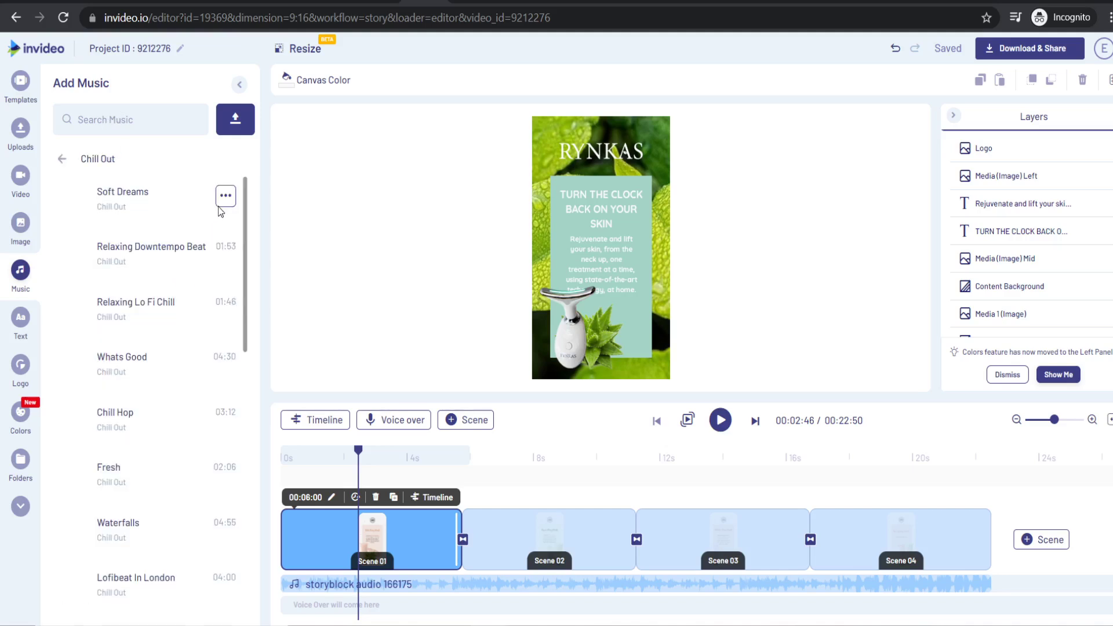
# - Open the Soft Dreams track options, then bring up the Download & Share export dialog
pyautogui.click(225, 197)
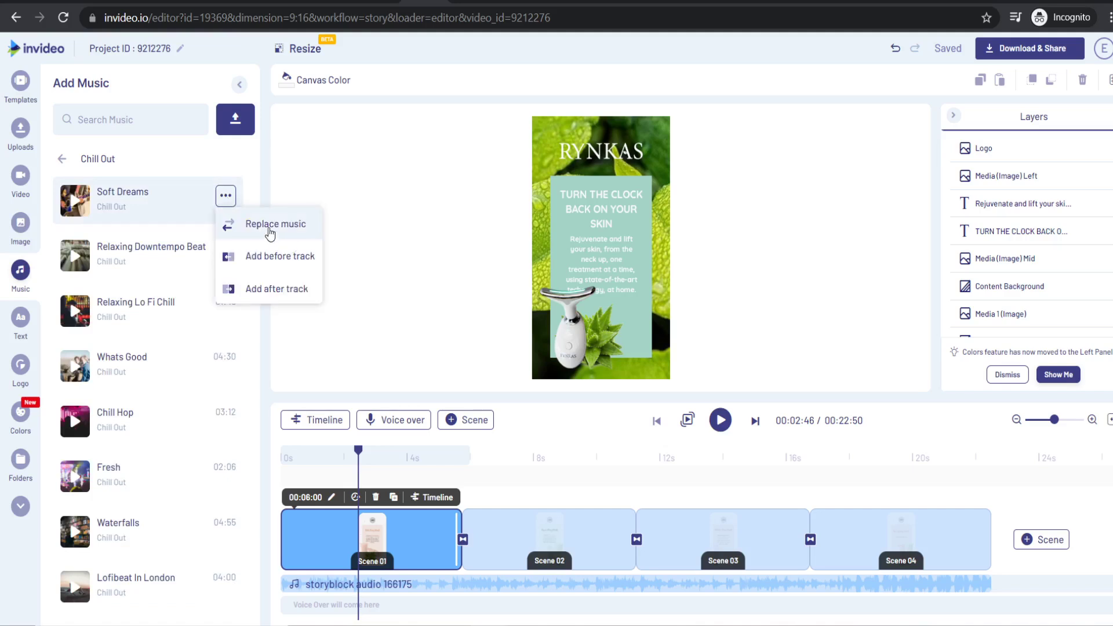
pyautogui.moveTo(415, 585)
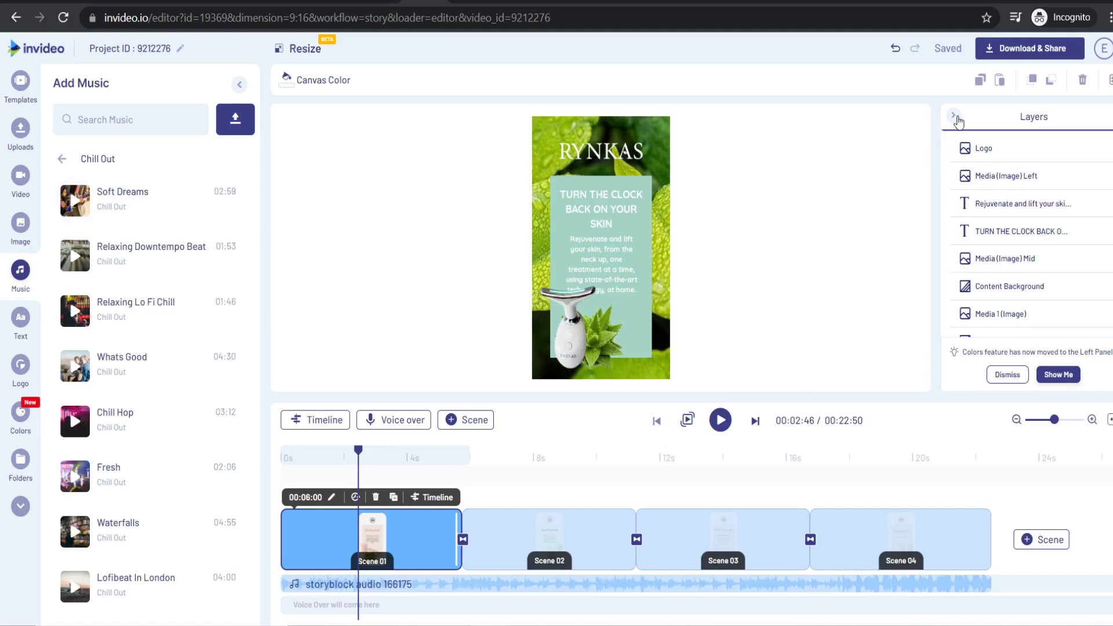
pyautogui.click(1024, 52)
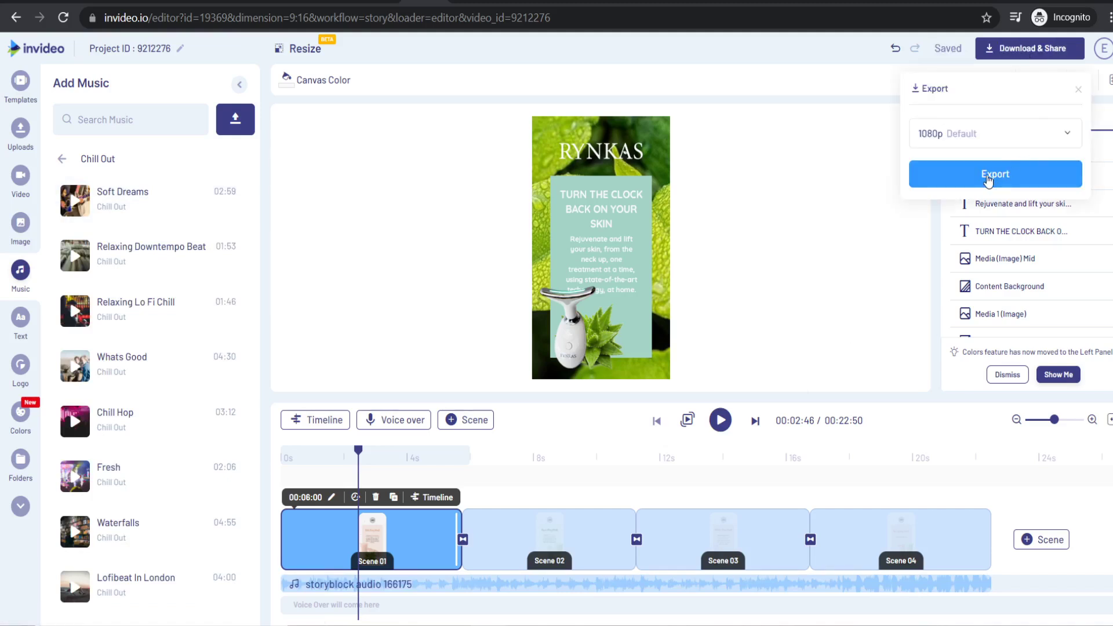
# - Export the Rynkas ad at 1080p
pyautogui.click(759, 345)
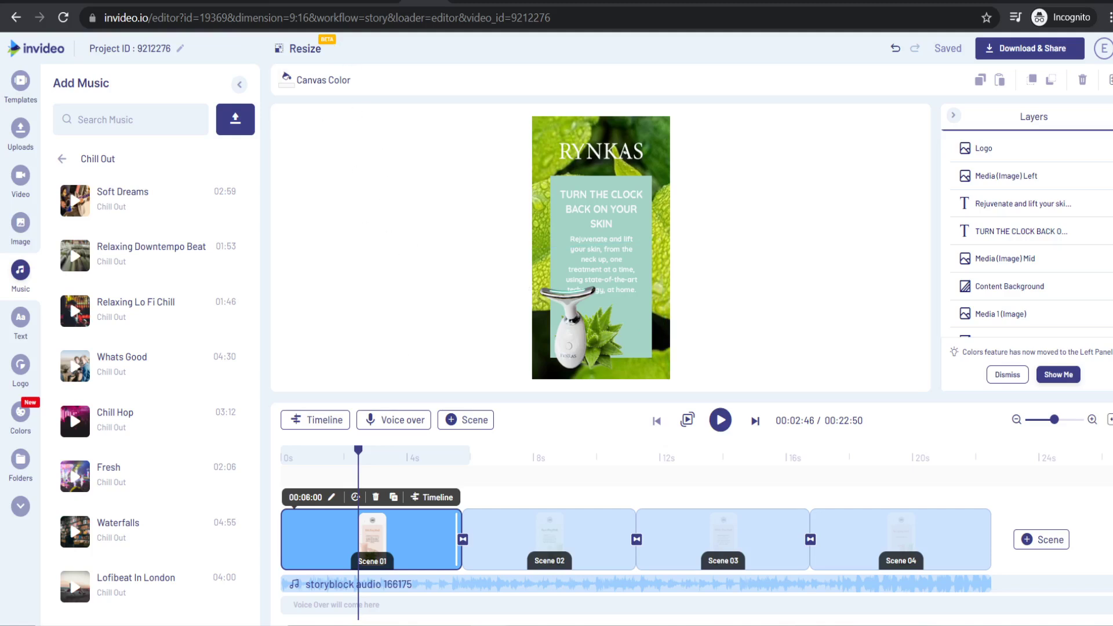
# - On the Rynkas Pinterest profile at 100% zoom, create an ad and switch to advanced ad creation
pyautogui.click(174, 3)
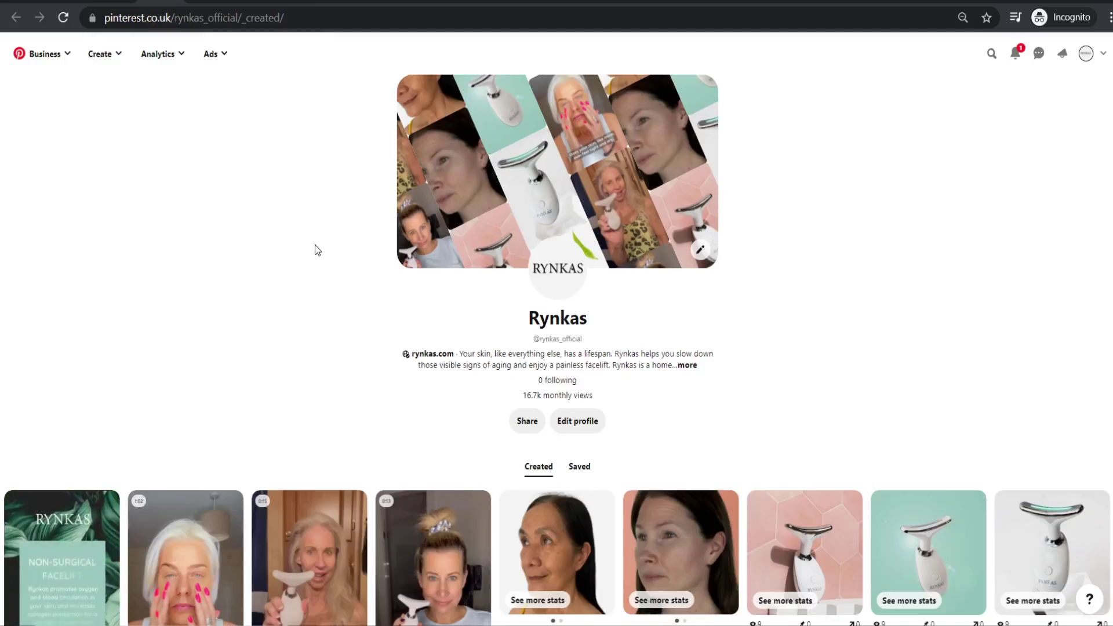
pyautogui.hotkey('ctrl', '0')
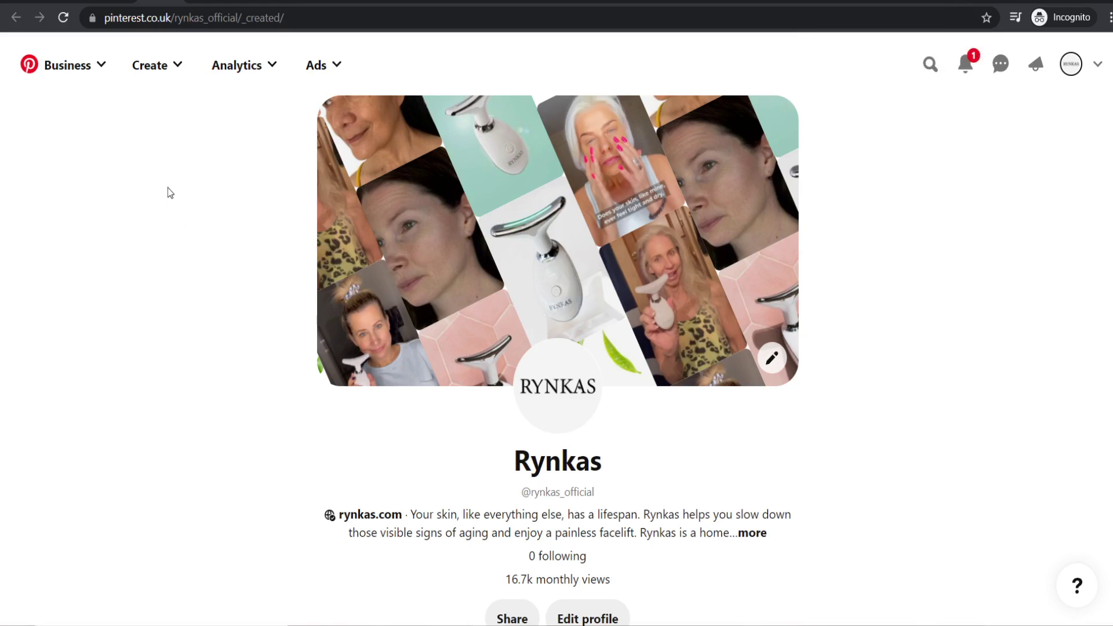
pyautogui.click(158, 75)
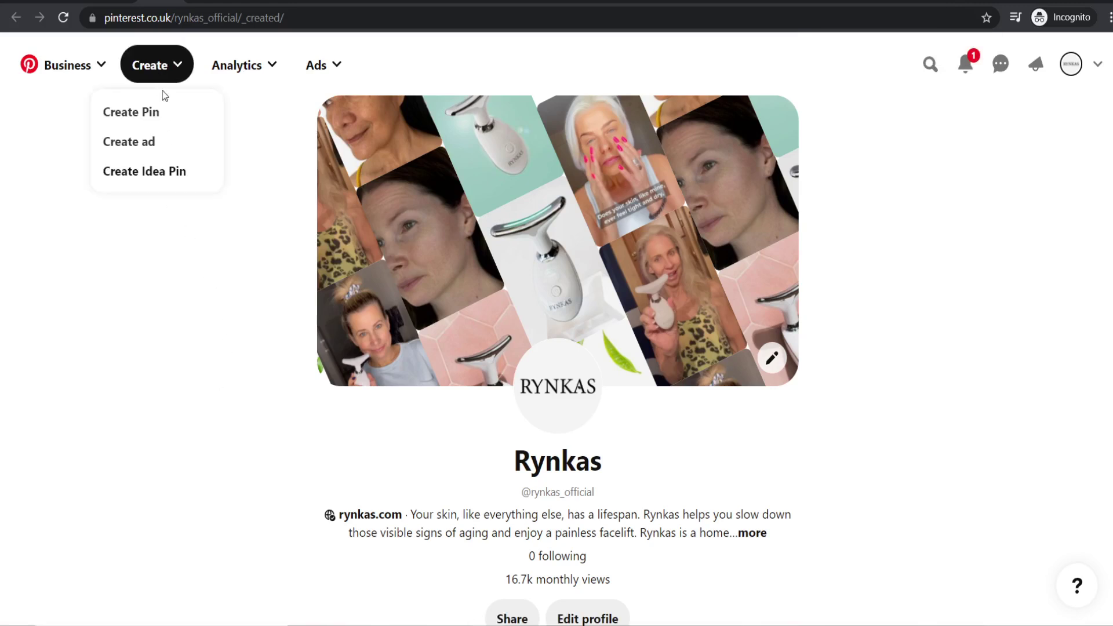
pyautogui.click(158, 144)
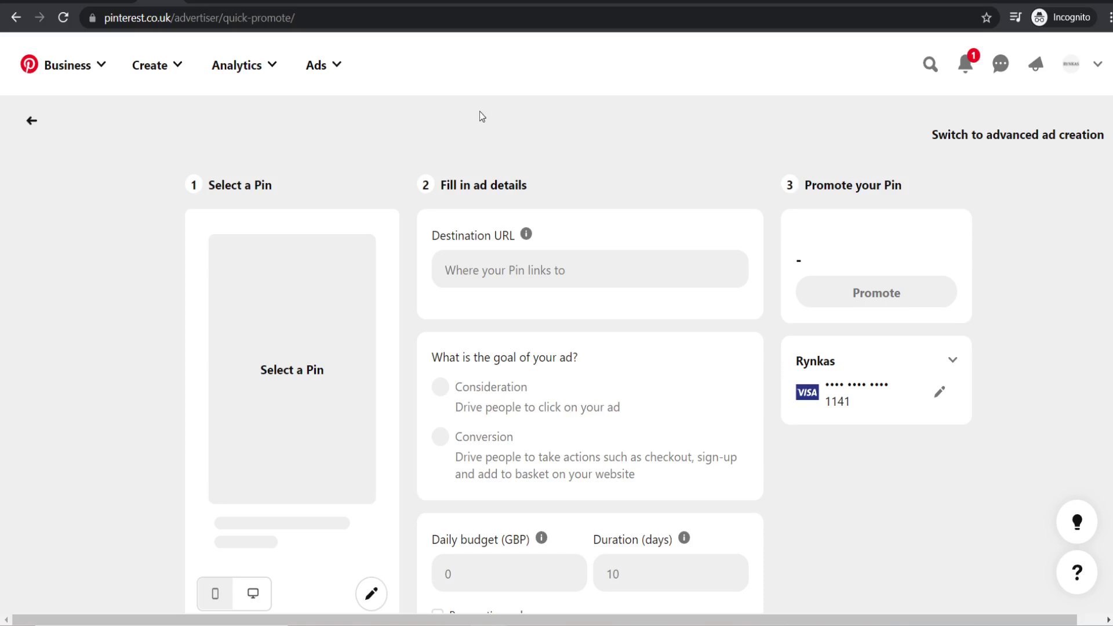
pyautogui.click(1009, 143)
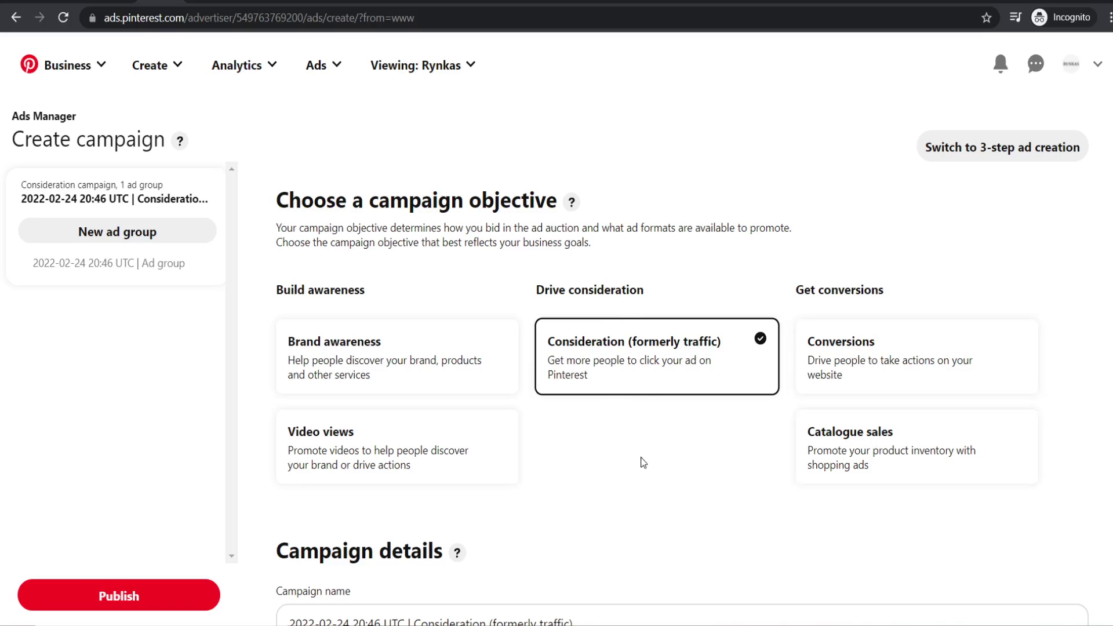
pyautogui.click(868, 346)
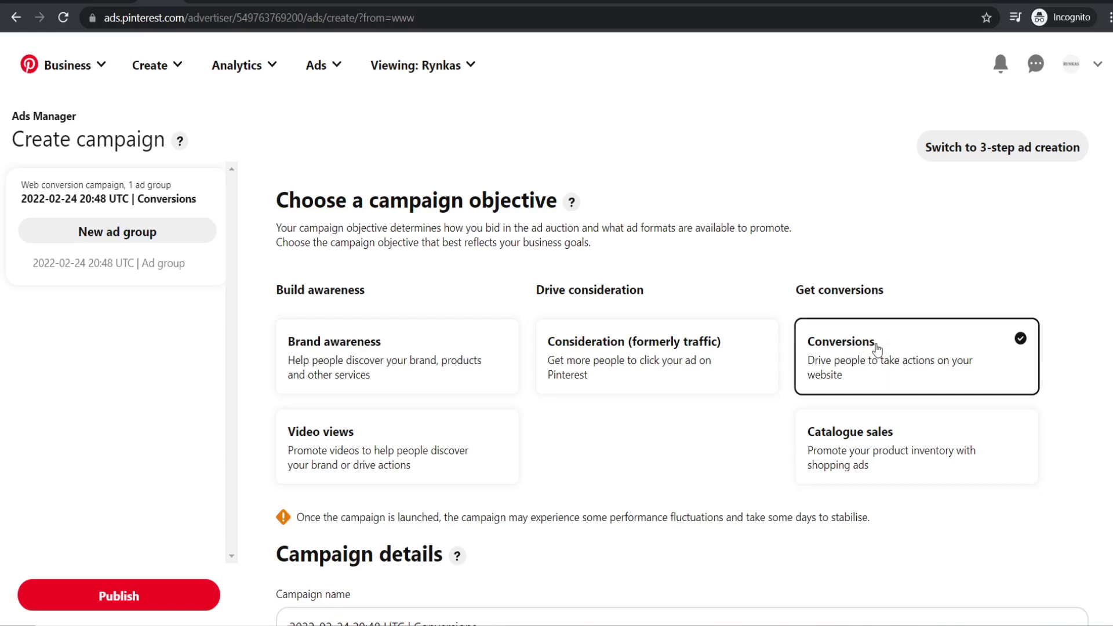
pyautogui.click(577, 344)
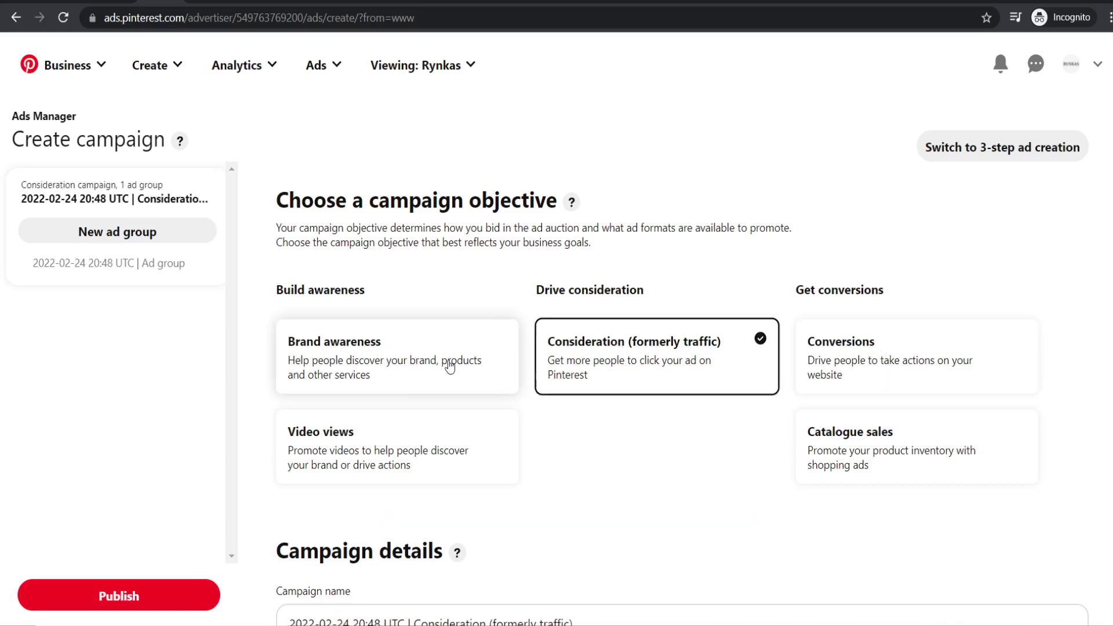
pyautogui.click(452, 363)
pyautogui.click(293, 438)
pyautogui.click(428, 364)
pyautogui.click(615, 371)
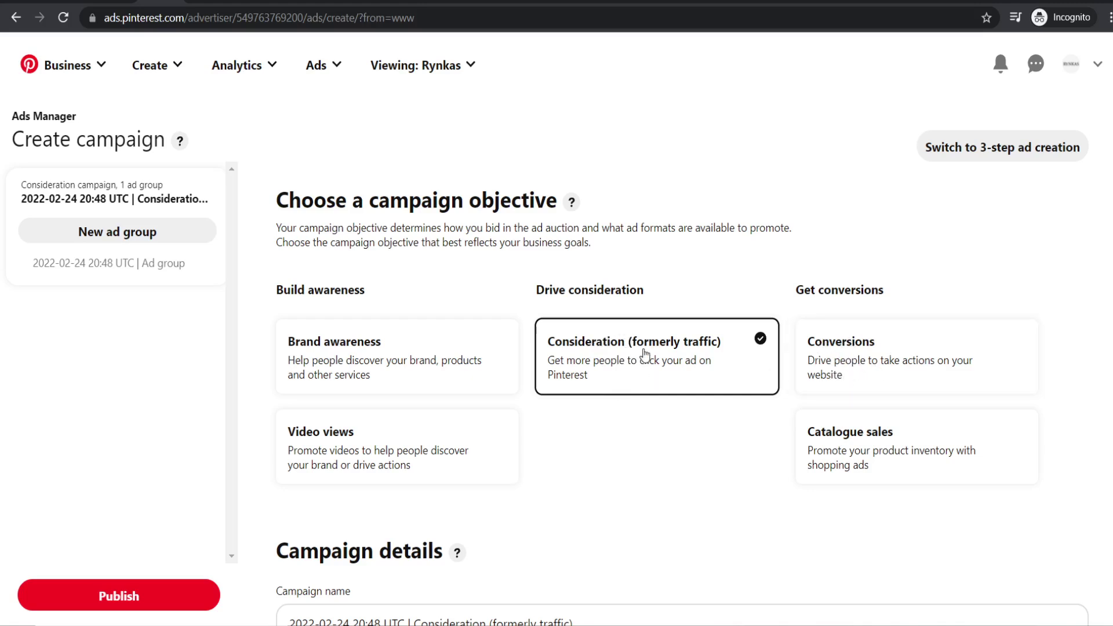
pyautogui.scroll(-4, 661, 416)
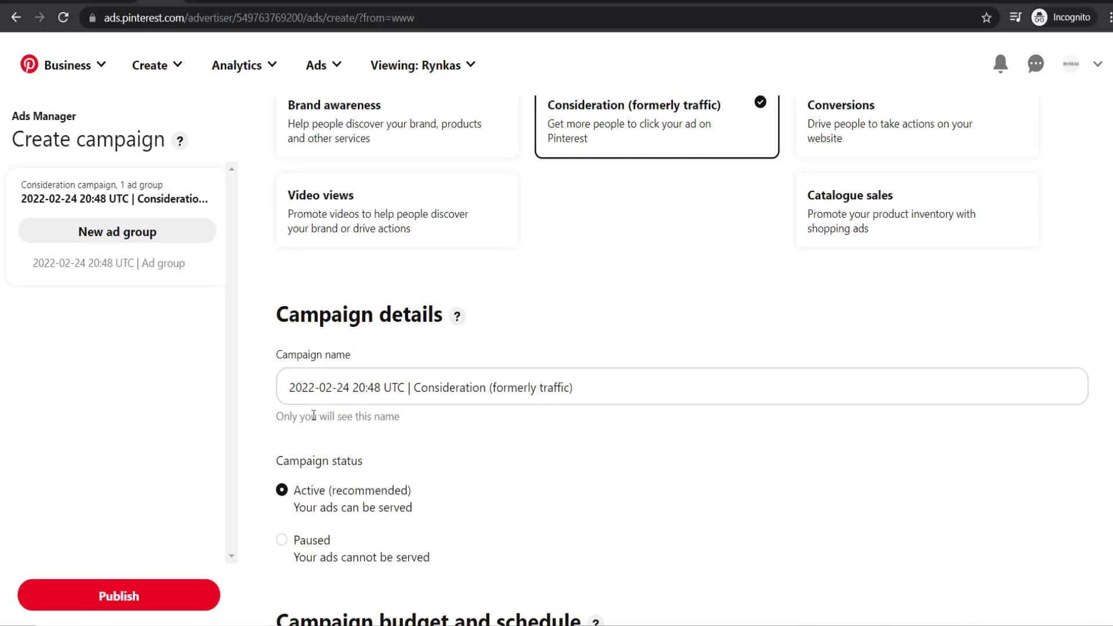
# - Replace the campaign name's date stamp with 'Mothers Day Campaign', correcting the typo
pyautogui.moveTo(289, 387); pyautogui.dragTo(412, 387)
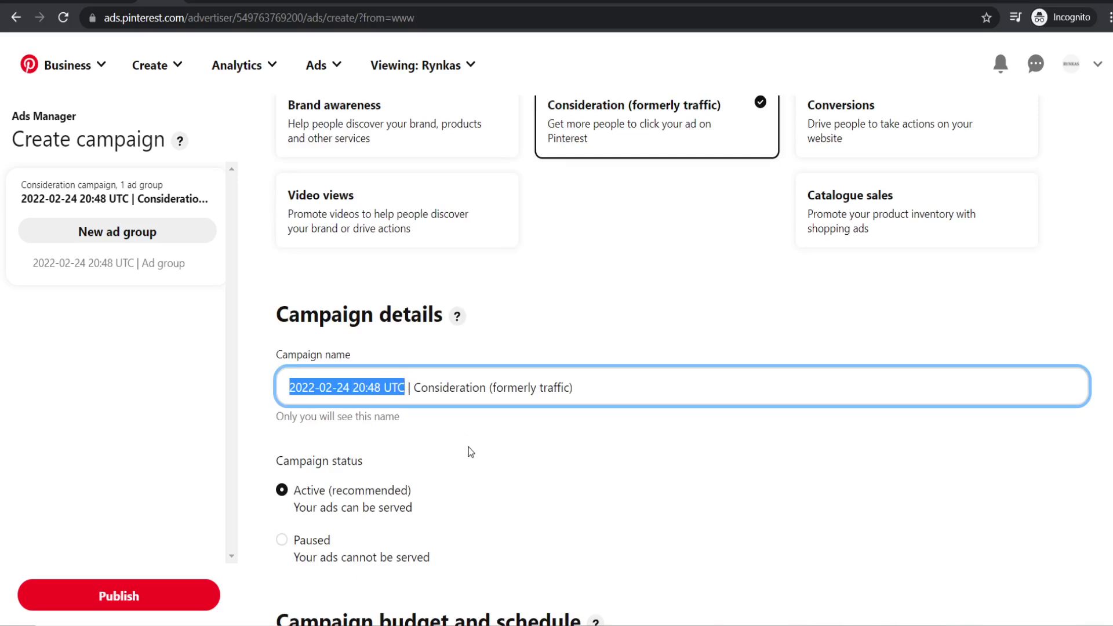
pyautogui.scroll(4, 471, 452)
pyautogui.write('Mo')
pyautogui.scroll(-1, 551, 443)
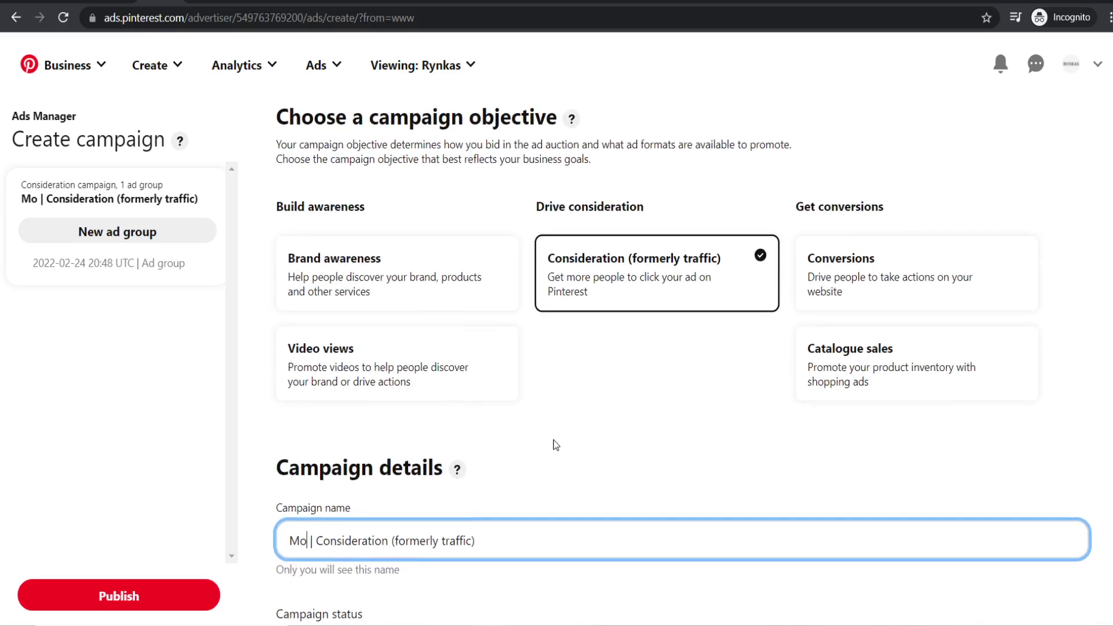
pyautogui.write('thers')
pyautogui.write(' Day Cmpa')
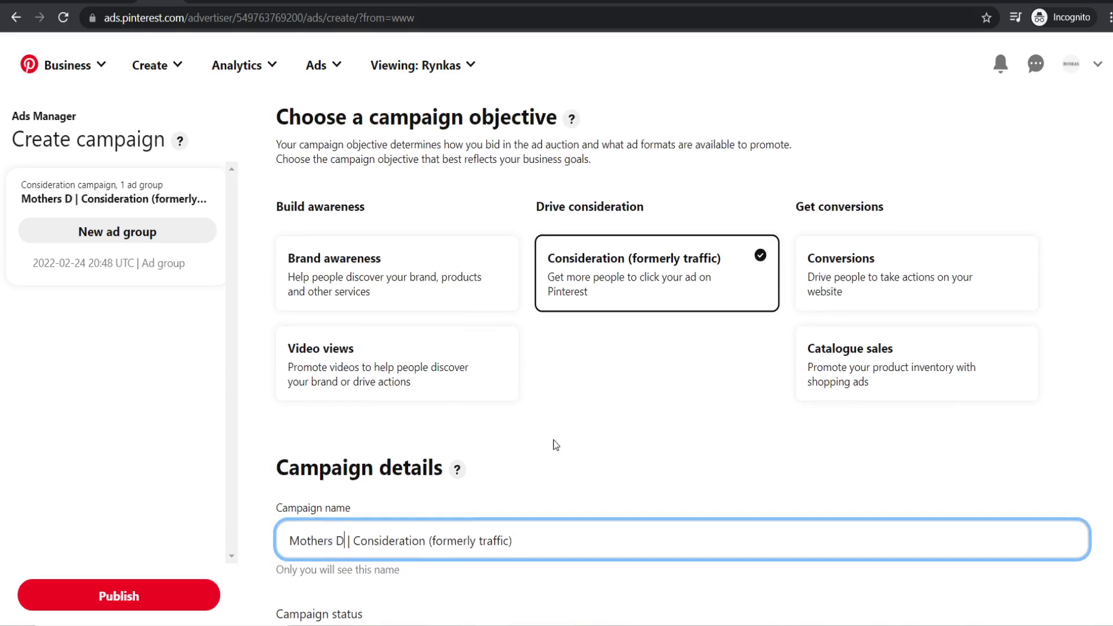
pyautogui.press('BackSpace')
pyautogui.press('BackSpace')
pyautogui.press('BackSpace')
pyautogui.write('ampaign')
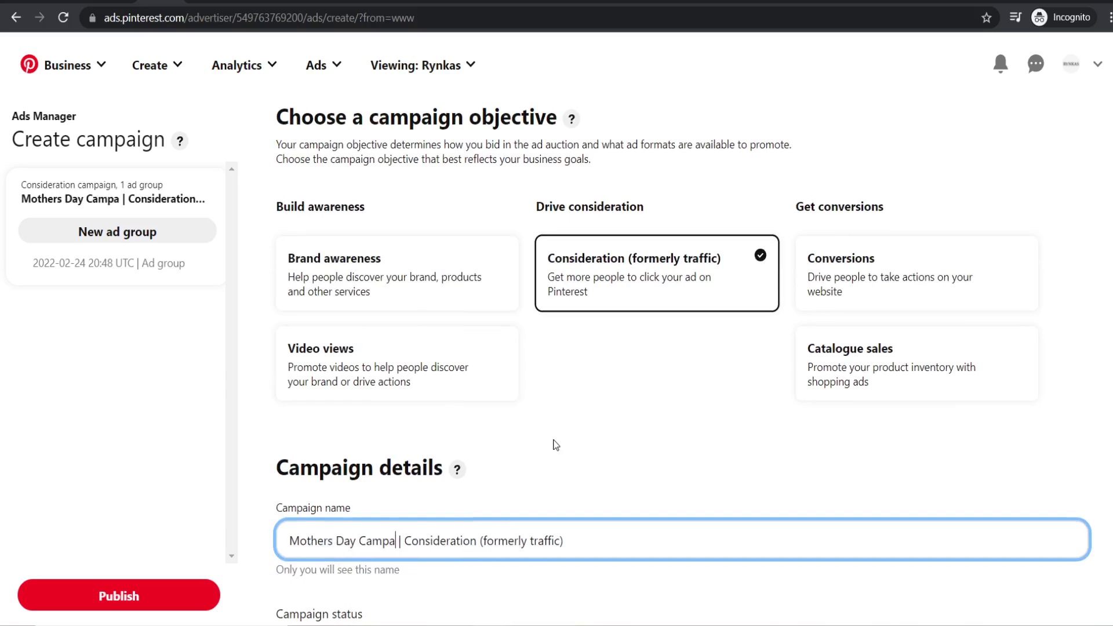
# - Select and deselect the campaign name text to check it reads 'Mothers Day Campaign | Consideration (formerly traffic)'
pyautogui.scroll(-2, 556, 445)
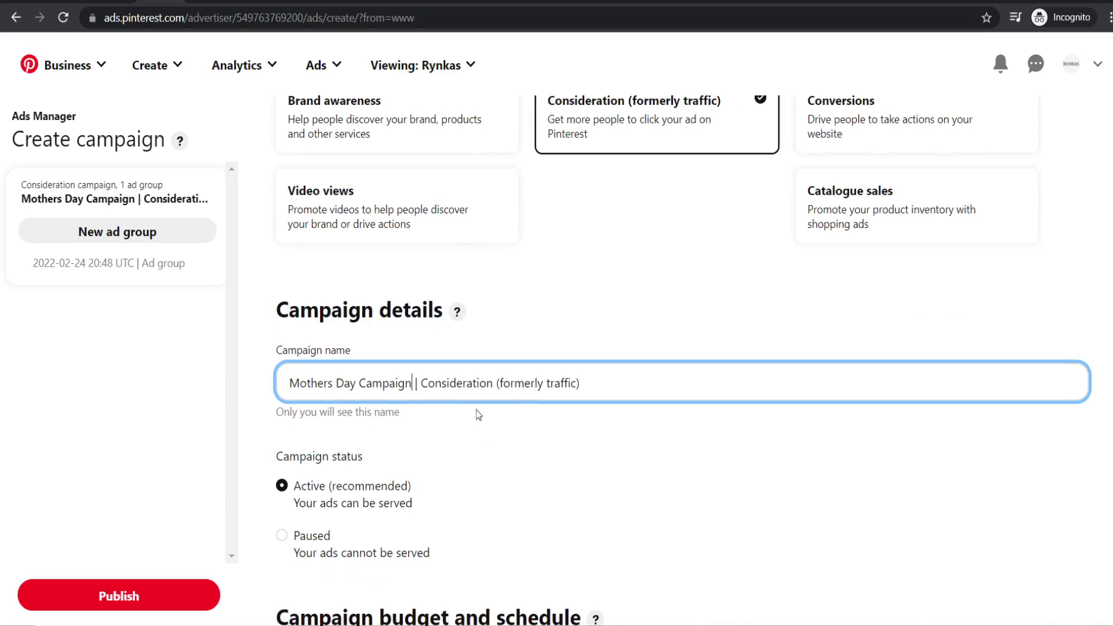
pyautogui.moveTo(423, 382); pyautogui.dragTo(576, 383)
pyautogui.click(614, 393)
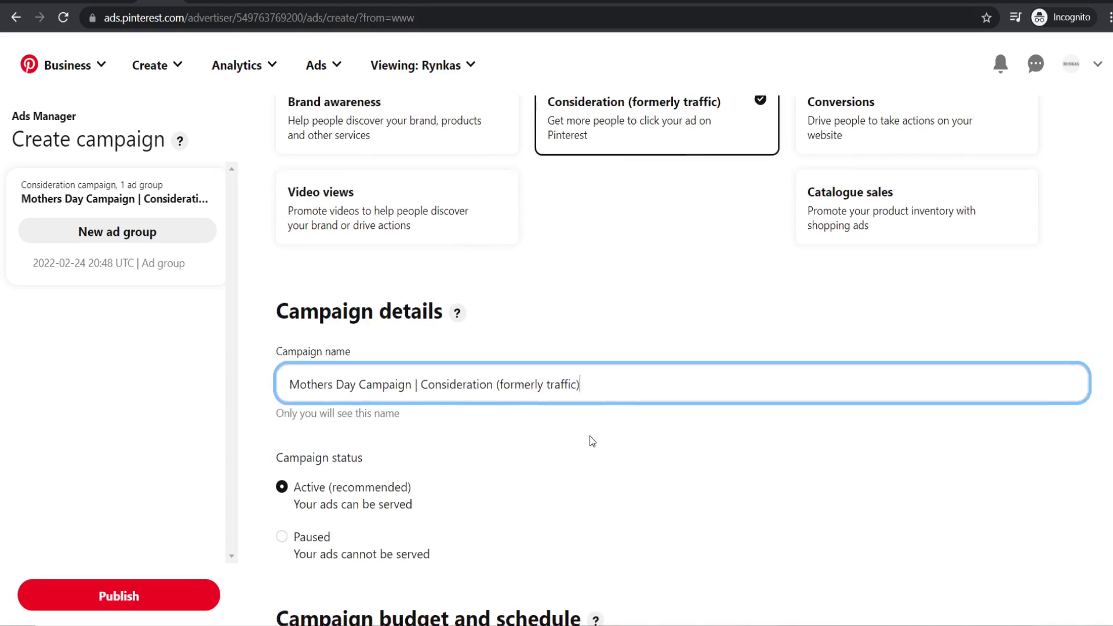
pyautogui.scroll(2, 619, 448)
pyautogui.scroll(-1, 619, 450)
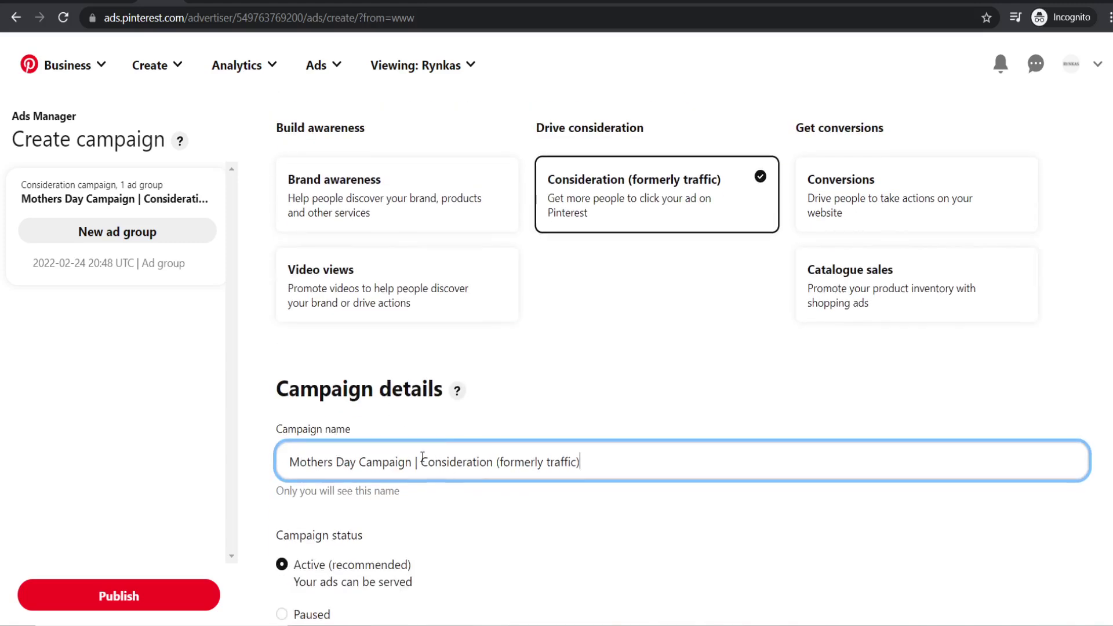
pyautogui.moveTo(423, 461); pyautogui.dragTo(612, 461)
pyautogui.click(612, 461)
pyautogui.scroll(-1, 588, 517)
pyautogui.scroll(-1, 588, 518)
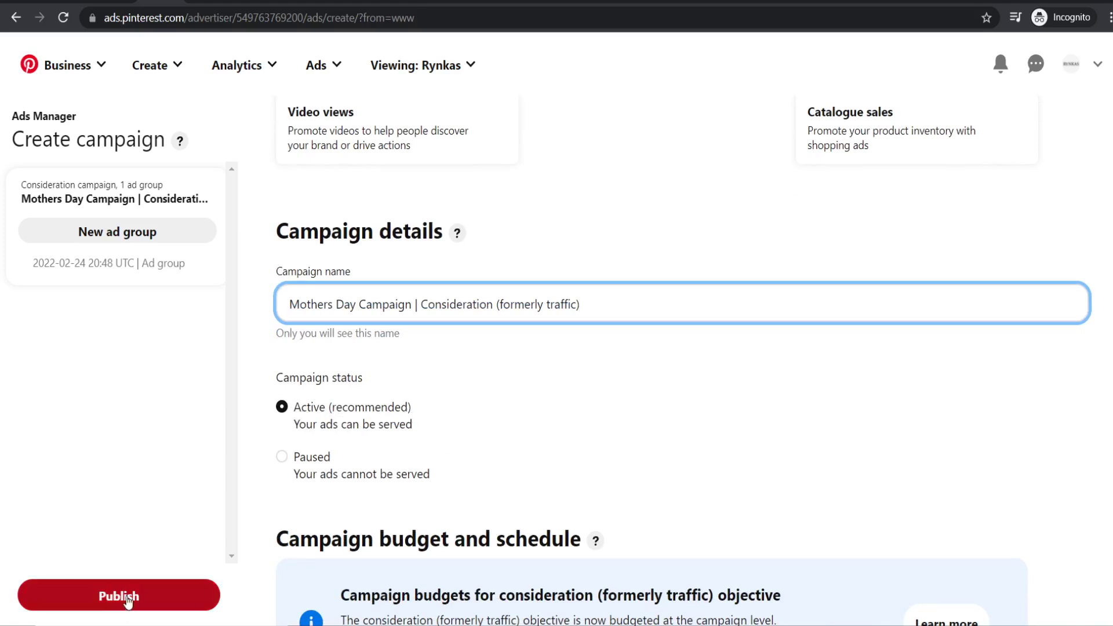
# - Enter a 10.00 GBP daily spend limit under Campaign budget and schedule, running continuously
pyautogui.scroll(-2, 554, 370)
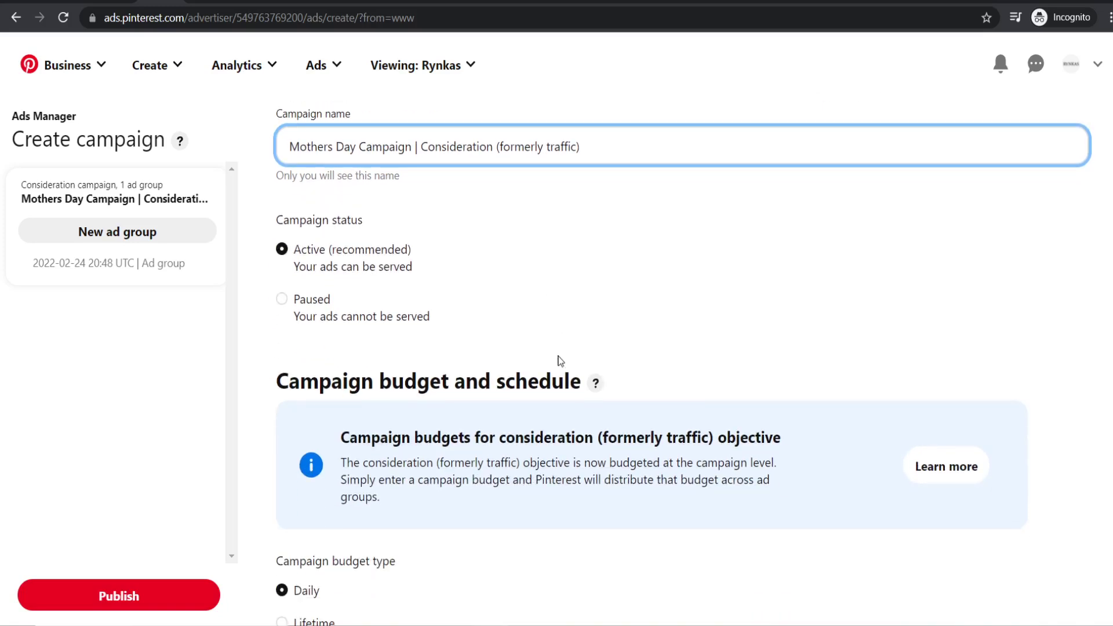
pyautogui.scroll(-1, 556, 360)
pyautogui.scroll(-2, 560, 302)
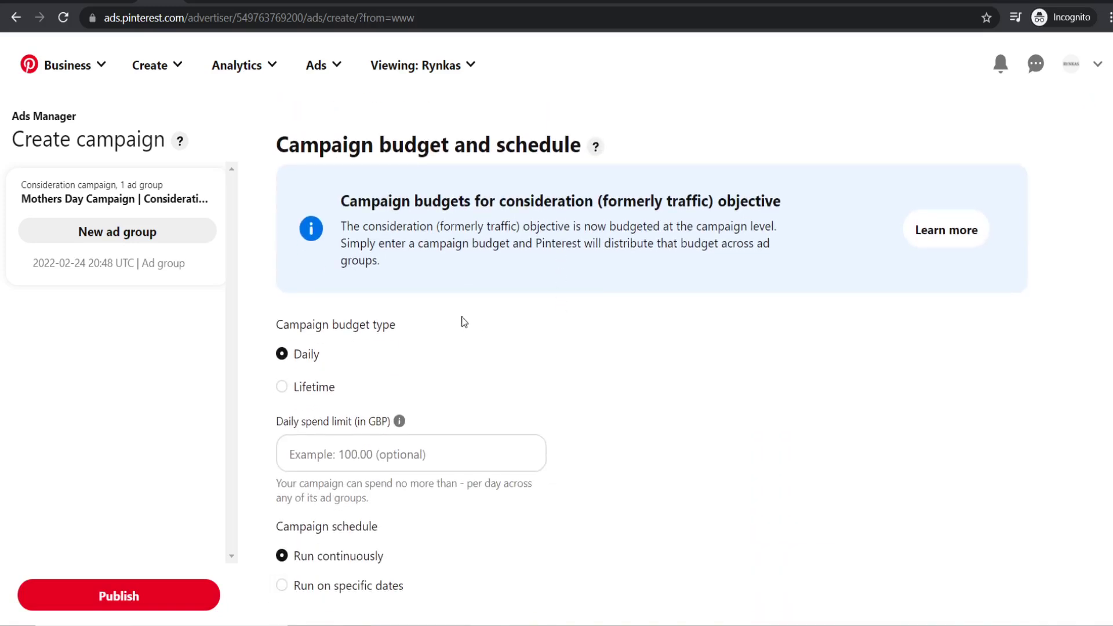
pyautogui.scroll(-1, 384, 336)
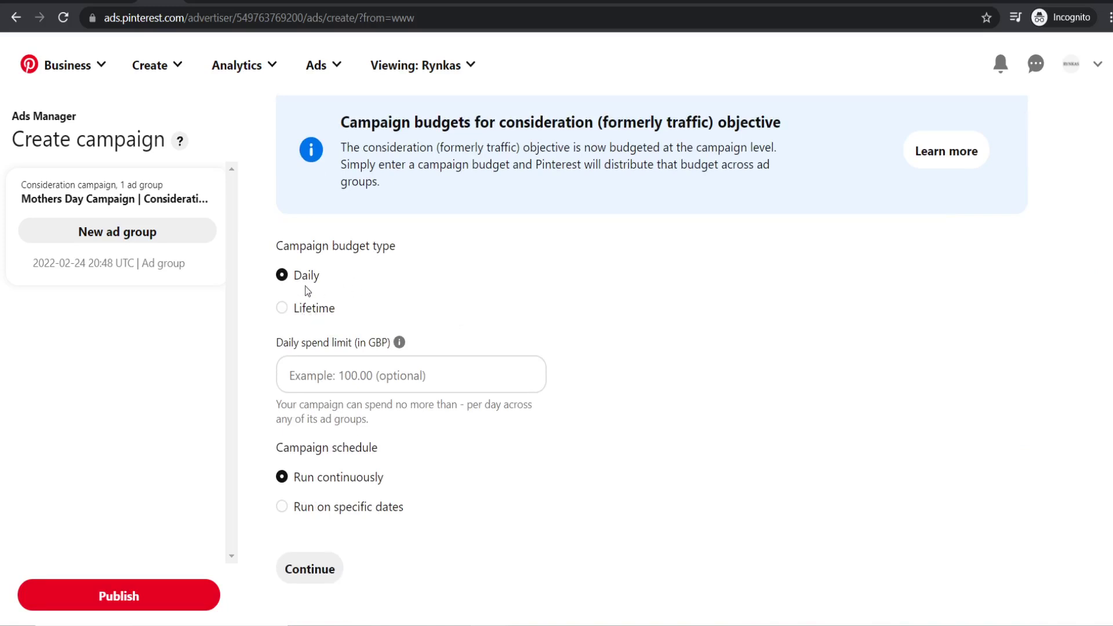
pyautogui.click(369, 374)
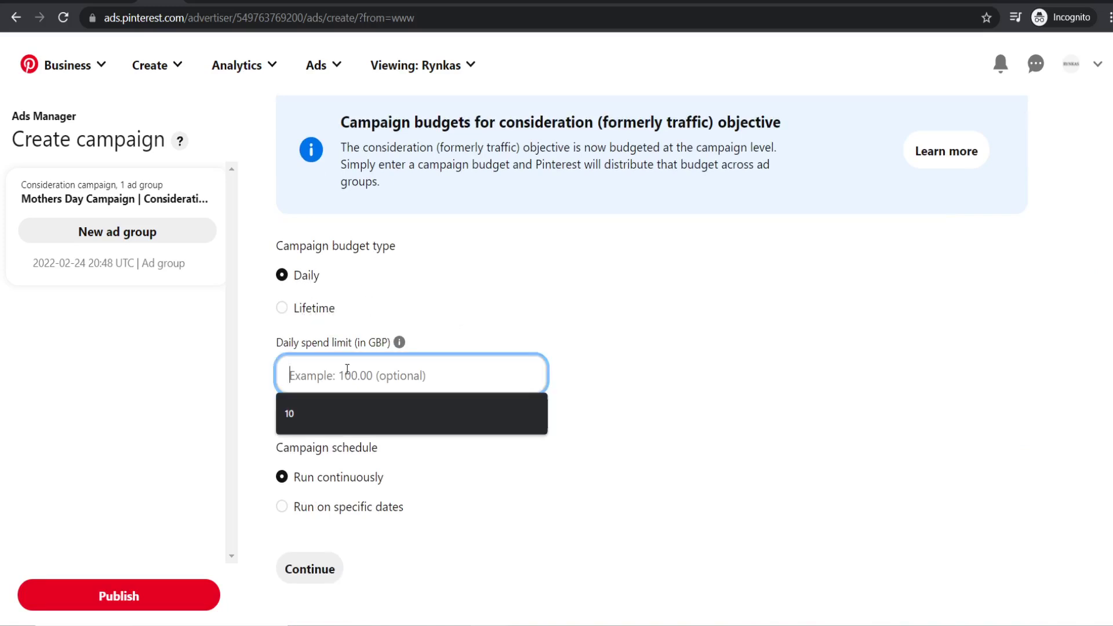
pyautogui.write('10')
pyautogui.click(567, 320)
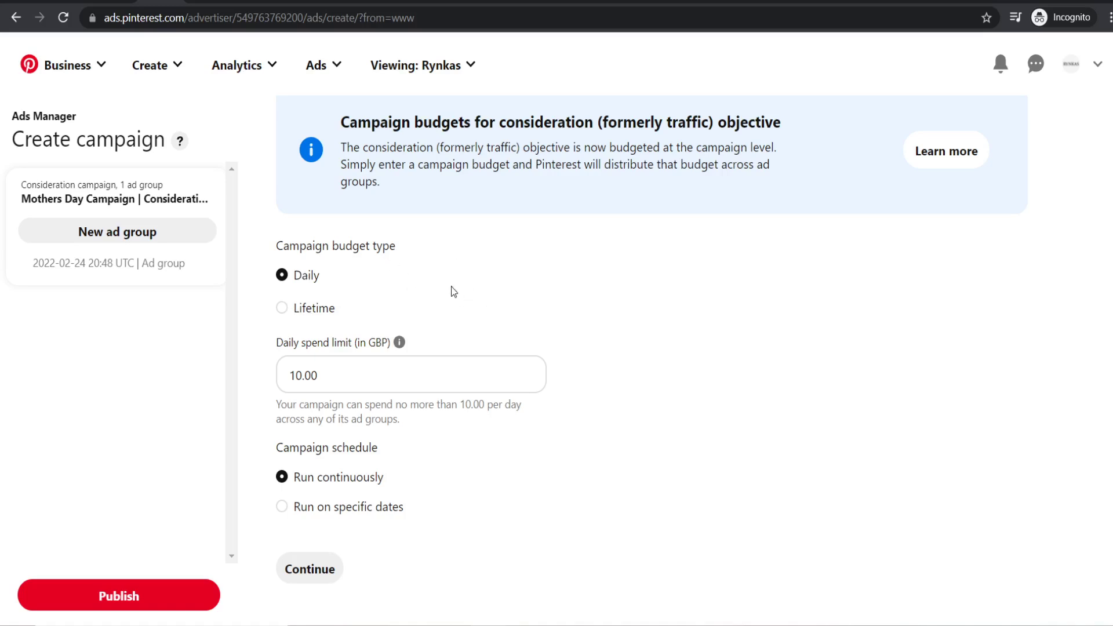
pyautogui.scroll(-1, 484, 269)
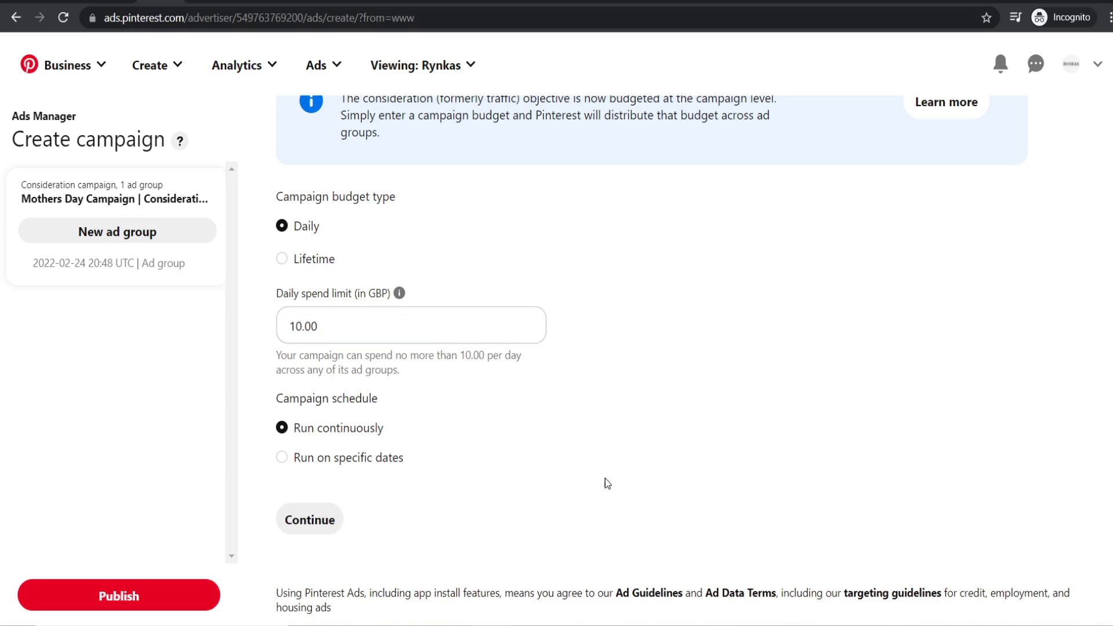
# - Continue from the campaign budget to the ad group details and review the default ad group name
pyautogui.click(312, 520)
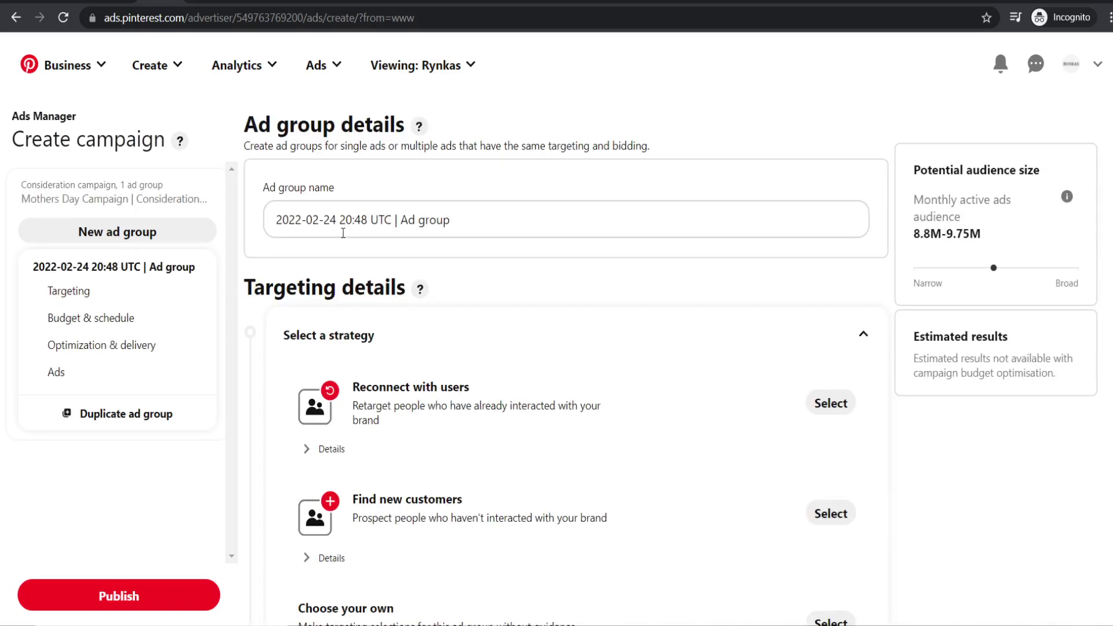
pyautogui.doubleClick(281, 220)
pyautogui.moveTo(280, 221); pyautogui.dragTo(484, 220)
pyautogui.click(485, 222)
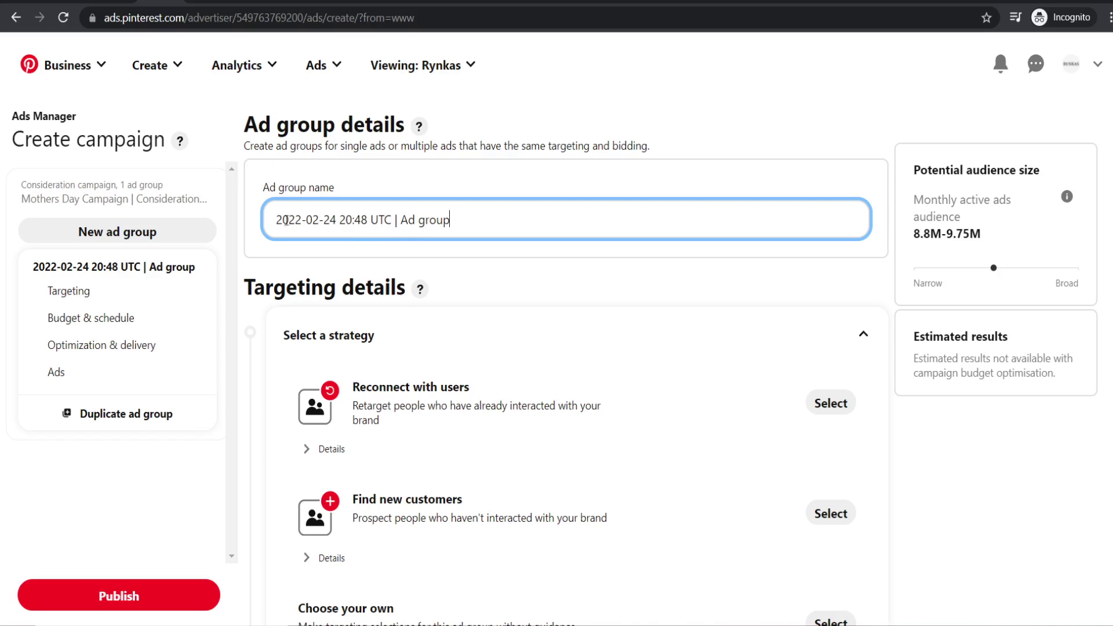
pyautogui.tripleClick(459, 221)
pyautogui.click(451, 210)
pyautogui.moveTo(460, 216); pyautogui.dragTo(267, 221)
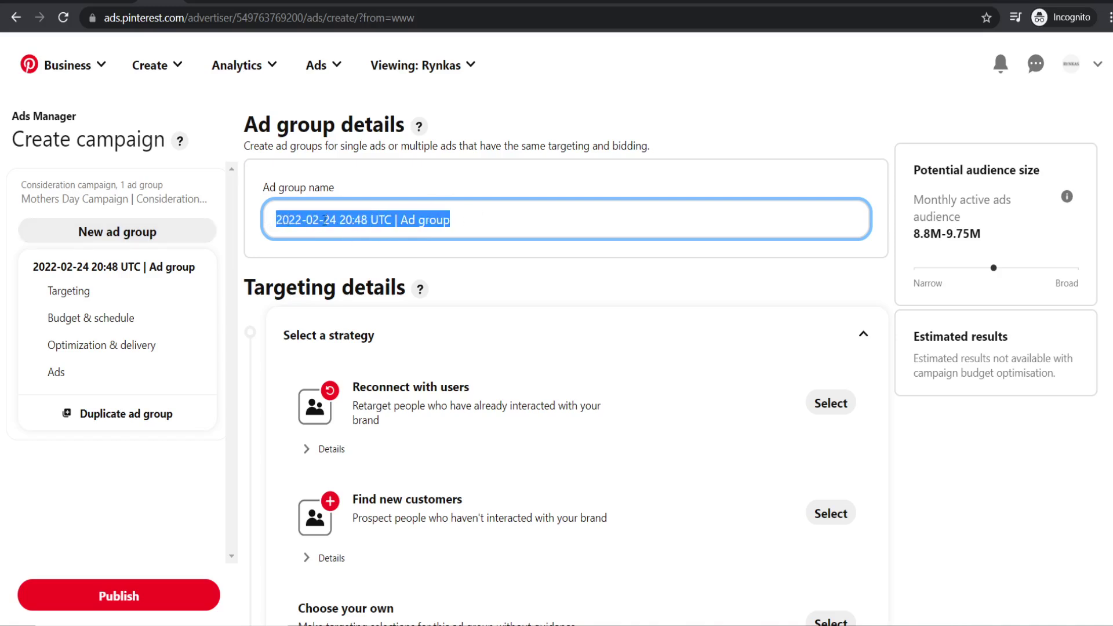
pyautogui.click(435, 220)
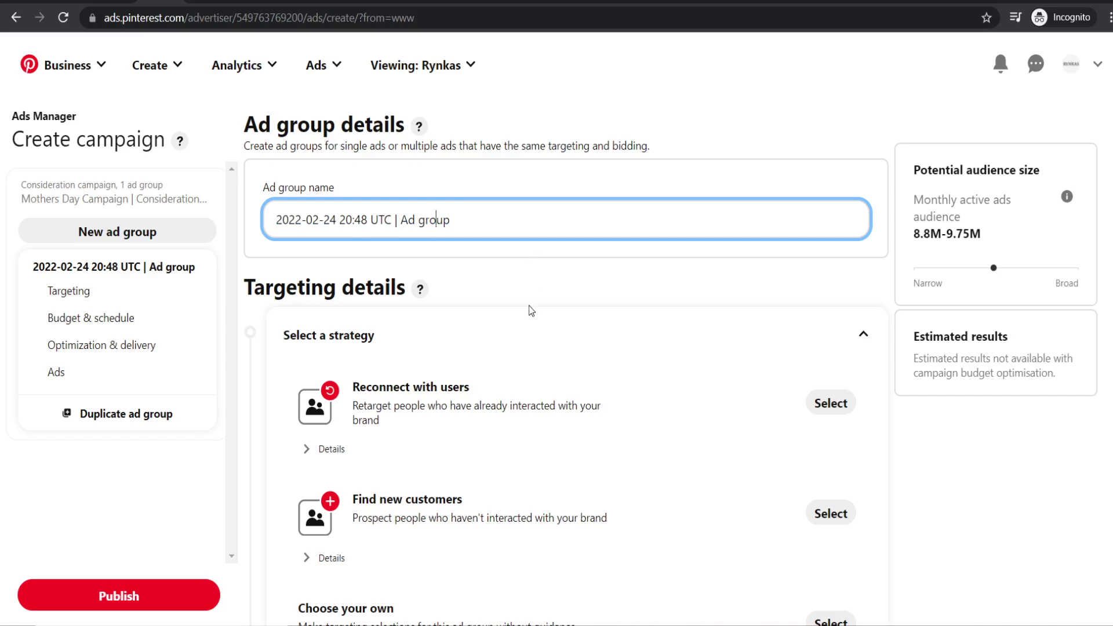
# - Select 'Choose your own' as the ad group's targeting strategy
pyautogui.scroll(-1, 528, 284)
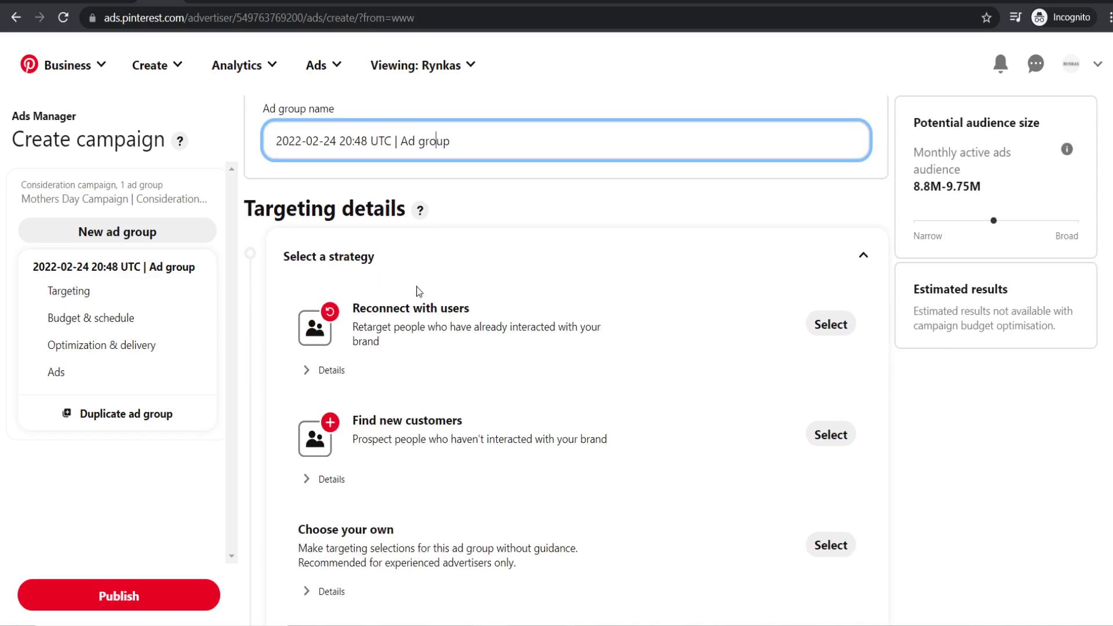
pyautogui.scroll(-1, 421, 319)
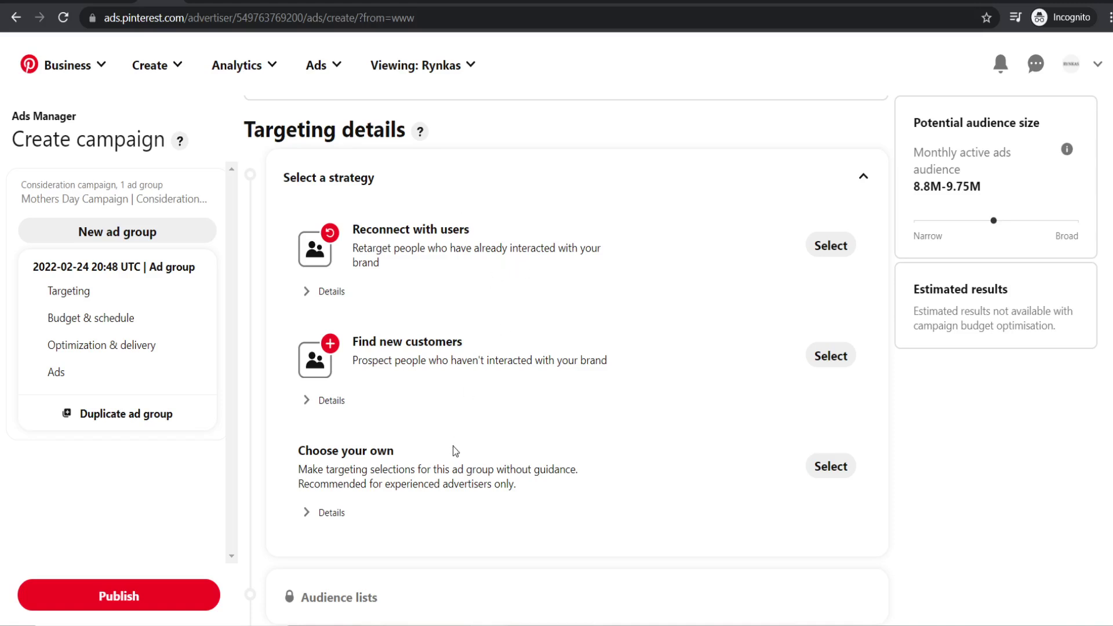
pyautogui.scroll(-4, 495, 263)
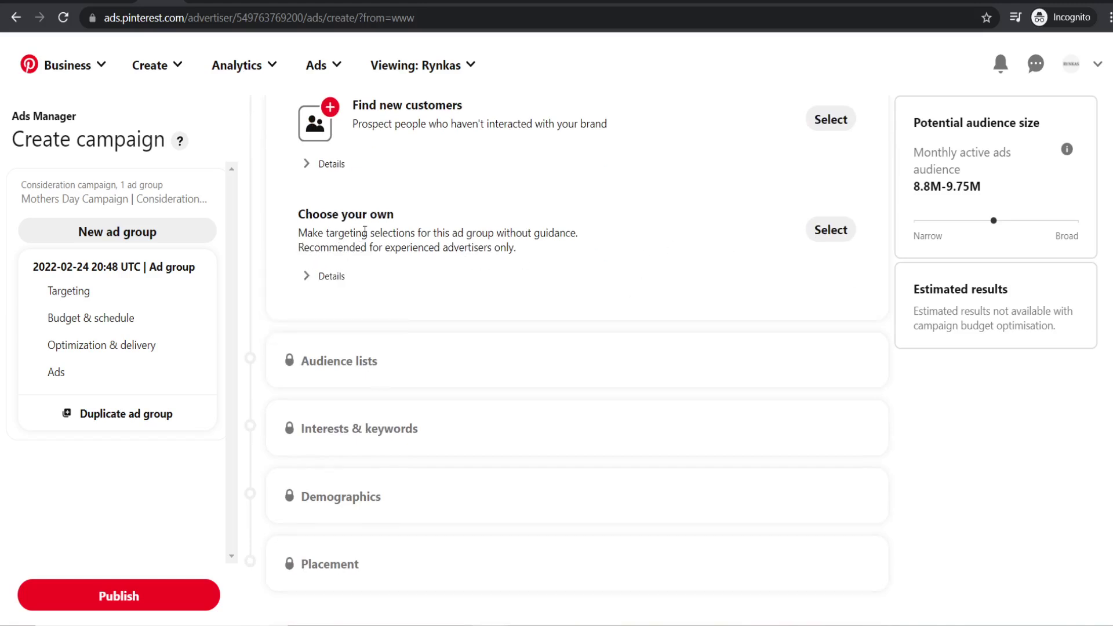
pyautogui.click(824, 234)
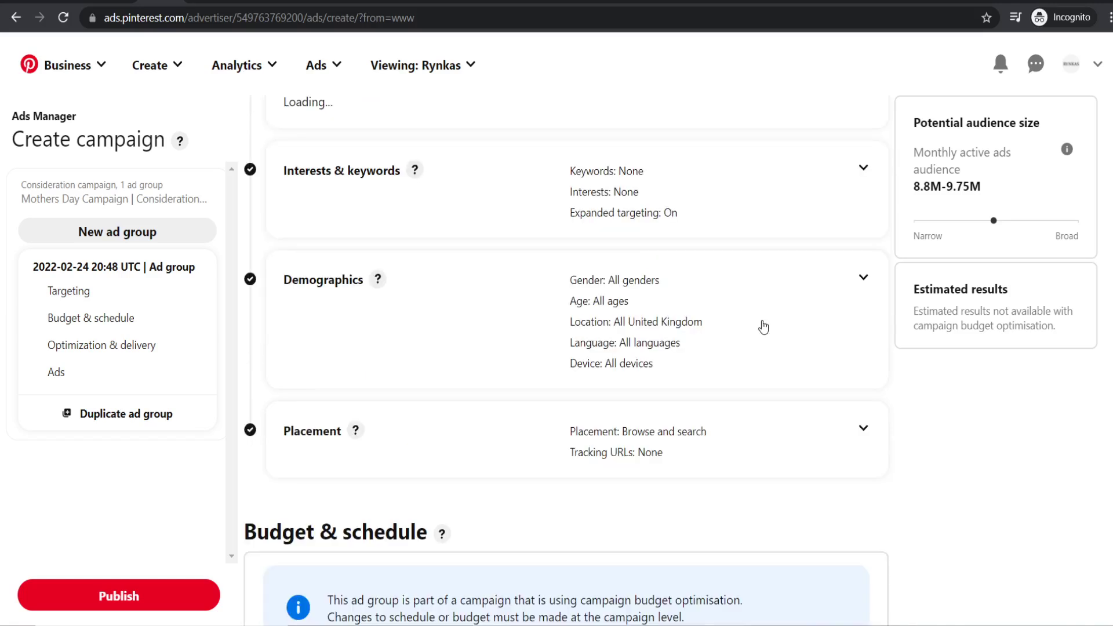
# - Collapse the optional audience list section, leaving no audience lists added
pyautogui.scroll(1, 718, 350)
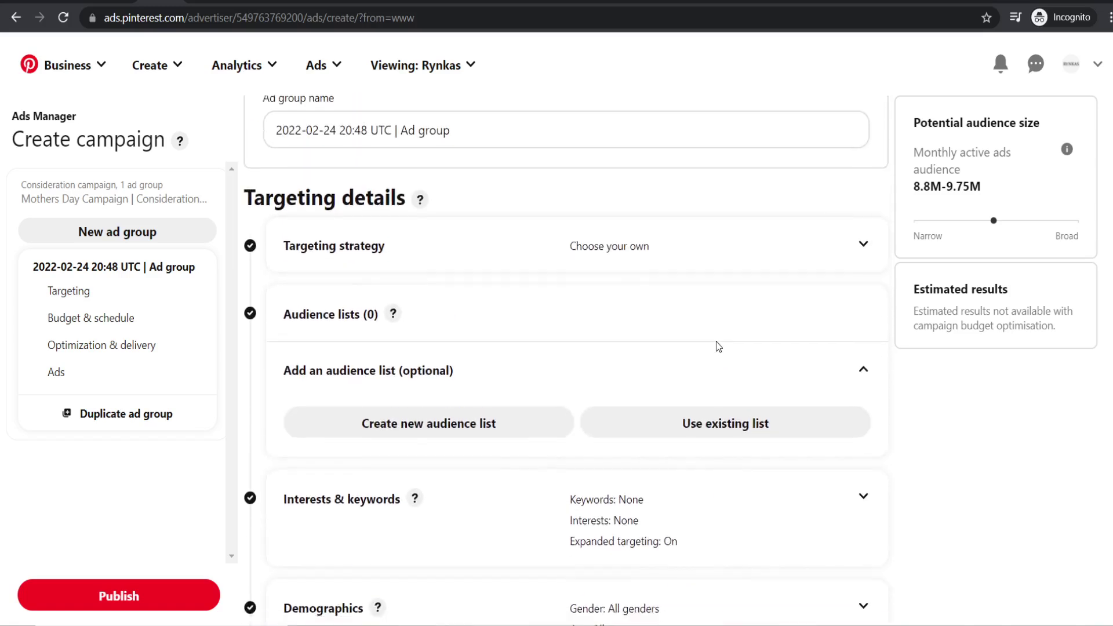
pyautogui.scroll(-2, 580, 336)
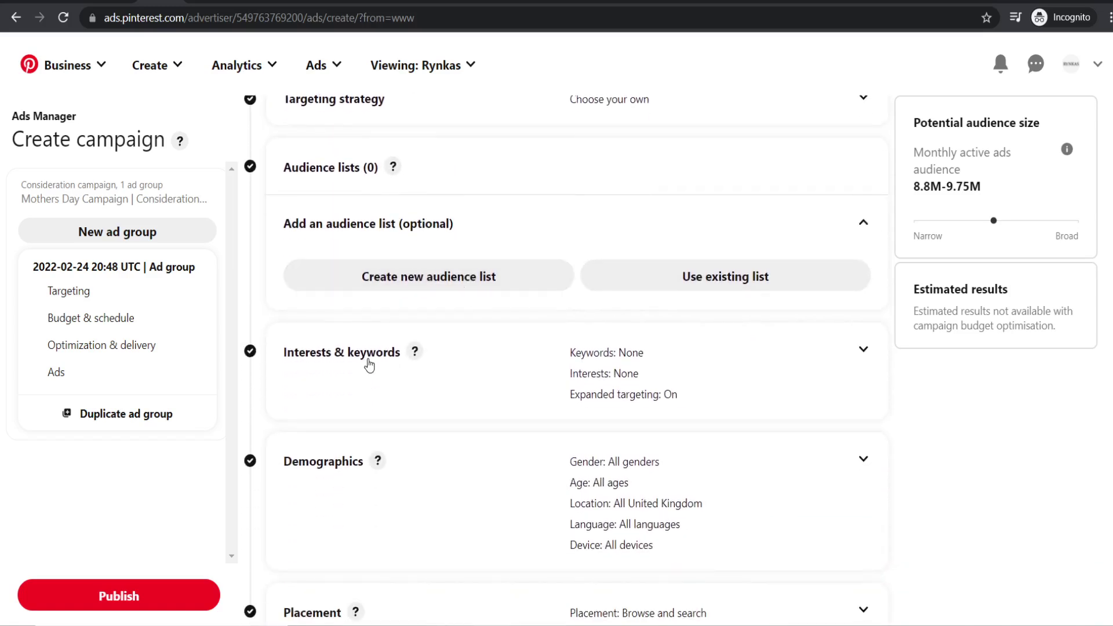
pyautogui.scroll(-1, 374, 325)
pyautogui.scroll(-1, 409, 319)
pyautogui.scroll(-2, 493, 360)
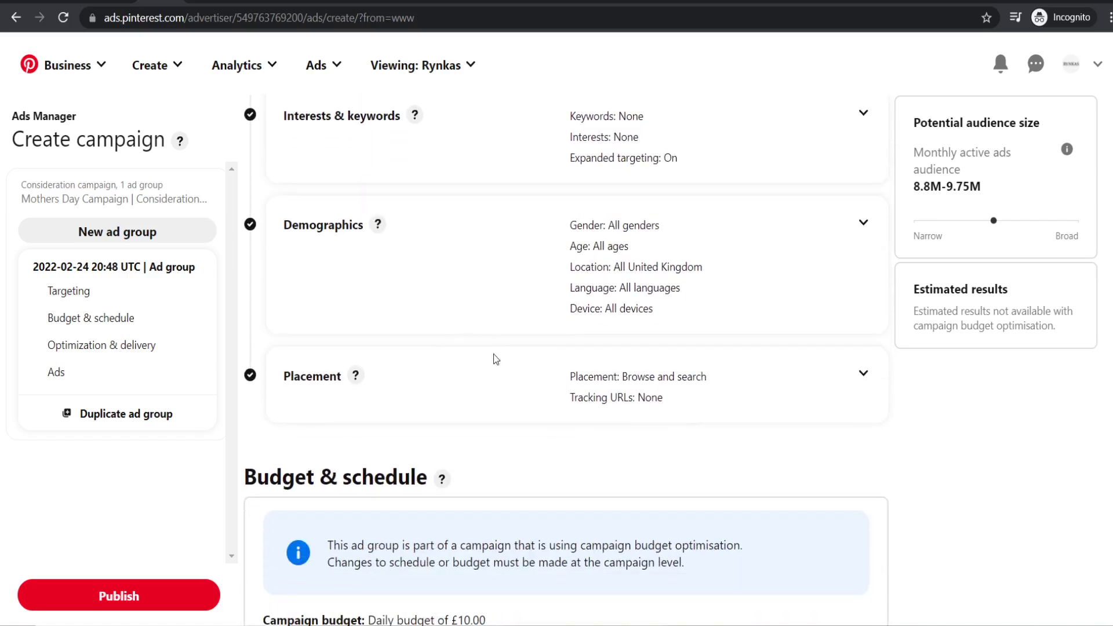
pyautogui.scroll(4, 499, 354)
pyautogui.scroll(1, 504, 385)
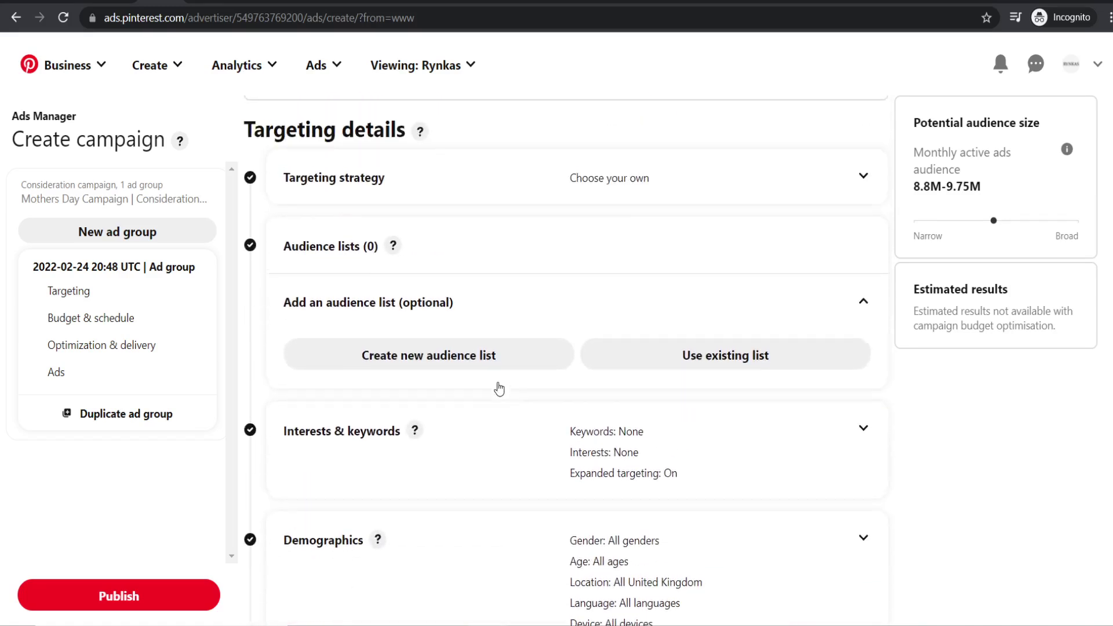
pyautogui.scroll(2, 500, 458)
pyautogui.scroll(-1, 502, 451)
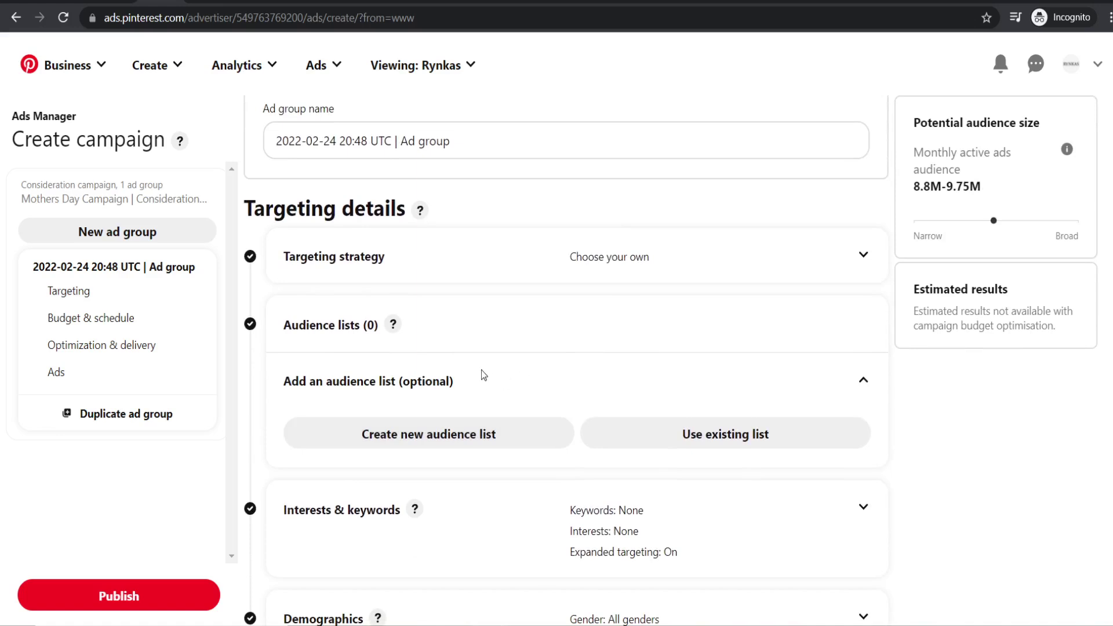
pyautogui.scroll(1, 400, 324)
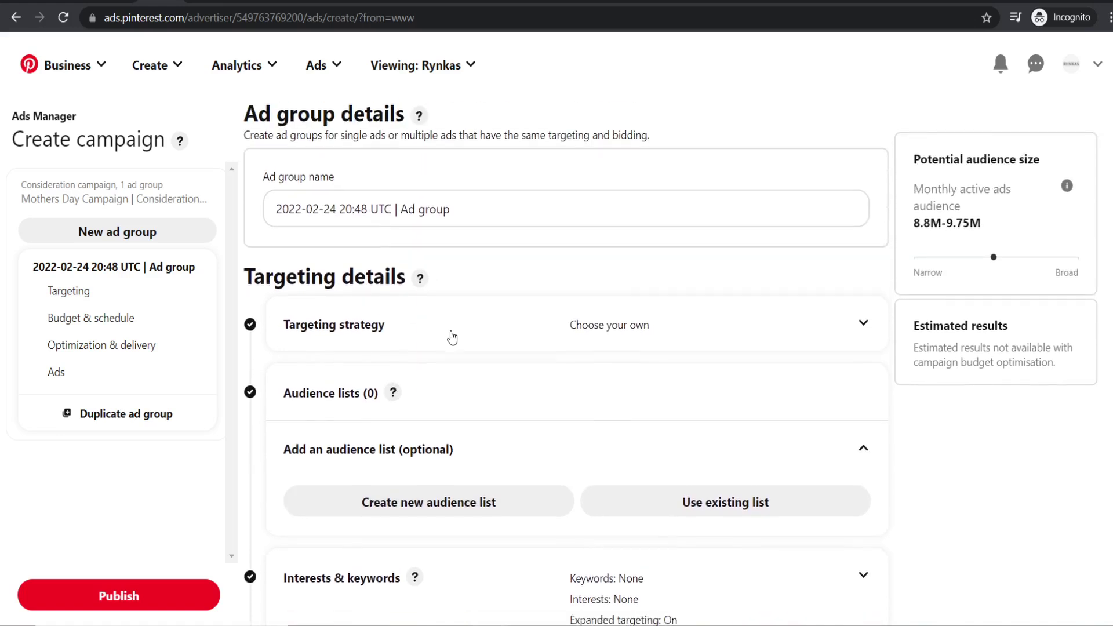
pyautogui.scroll(-1, 452, 337)
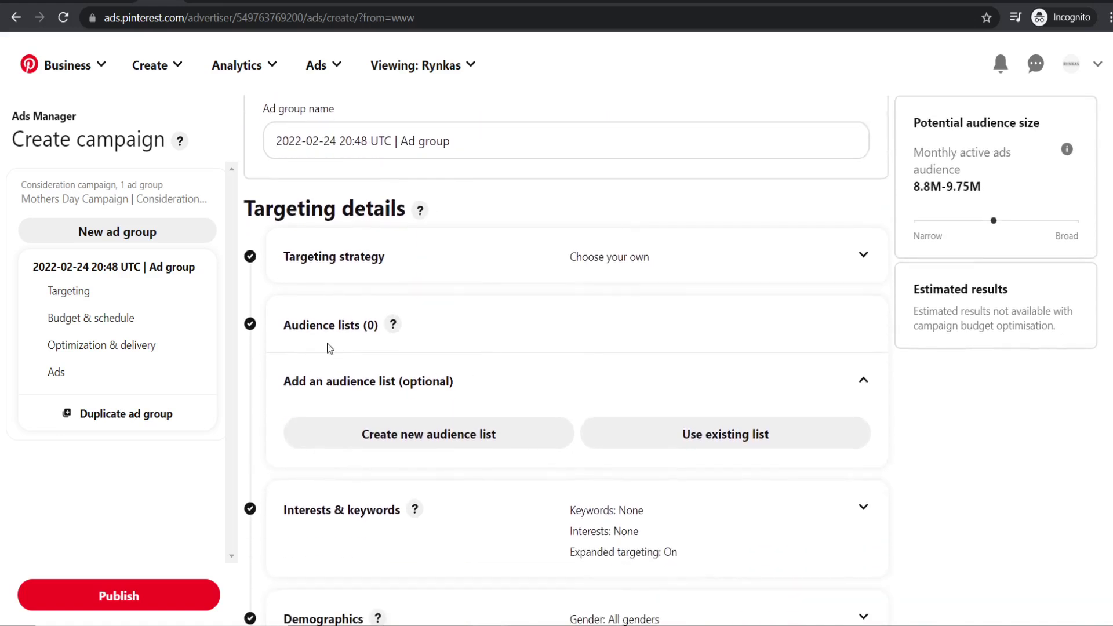
pyautogui.click(860, 383)
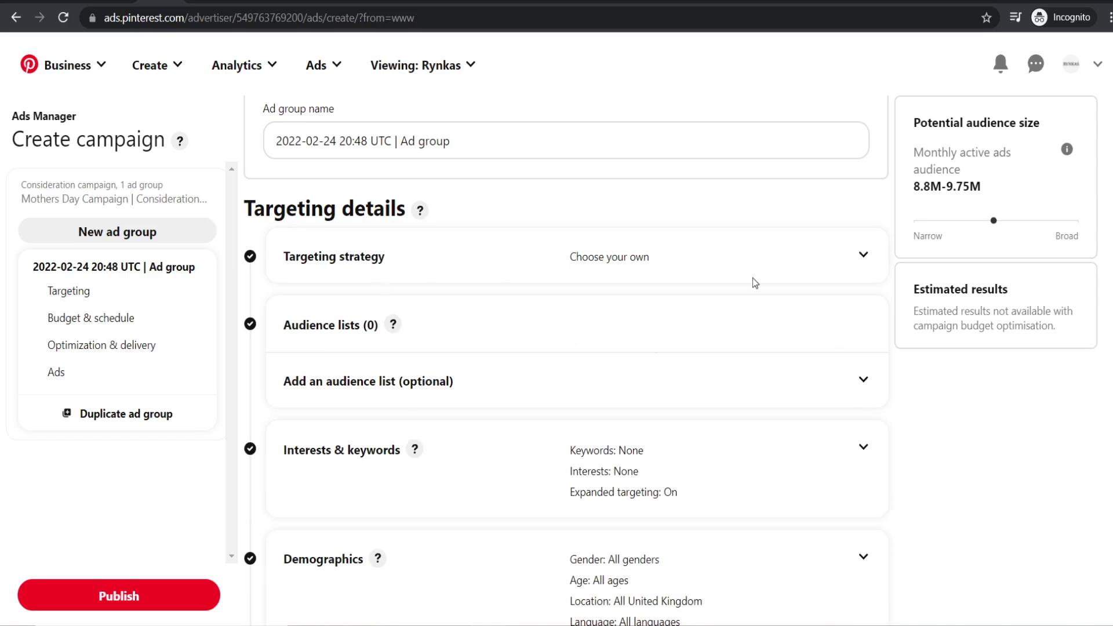
pyautogui.scroll(-1, 486, 435)
pyautogui.scroll(-1, 374, 391)
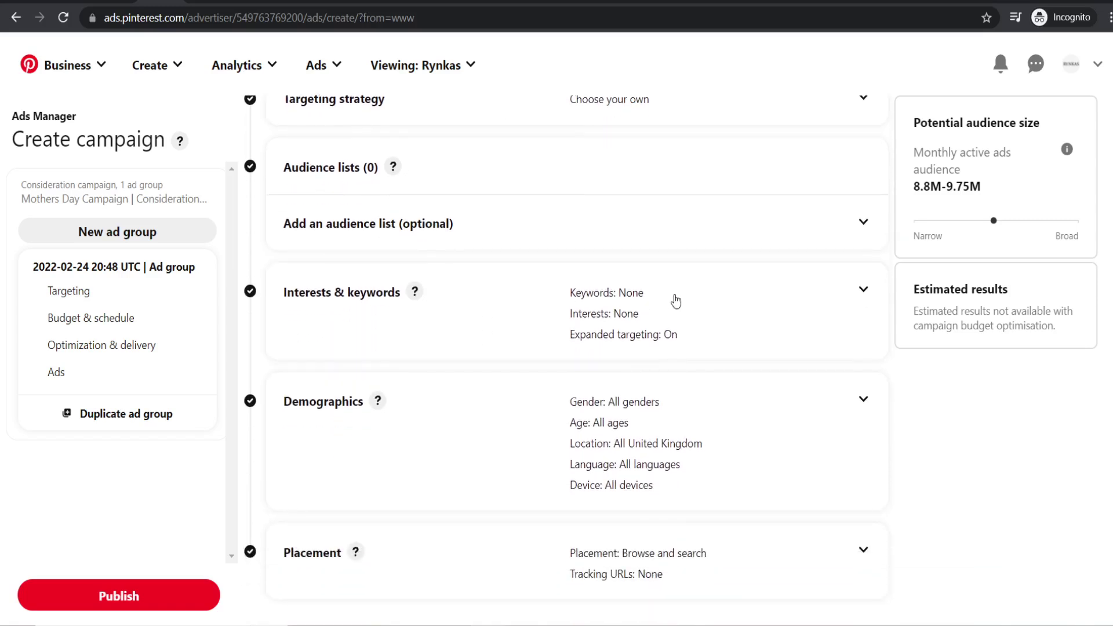
# - Expand the Interests & keywords settings, checking the brand's website in another tab
pyautogui.click(864, 295)
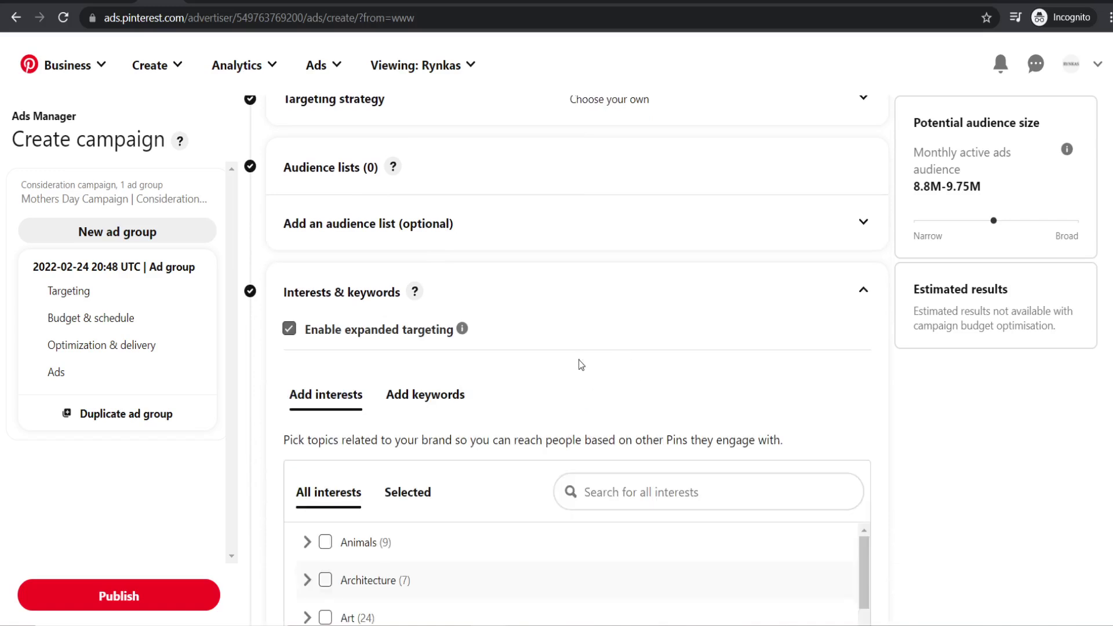
pyautogui.scroll(-2, 577, 361)
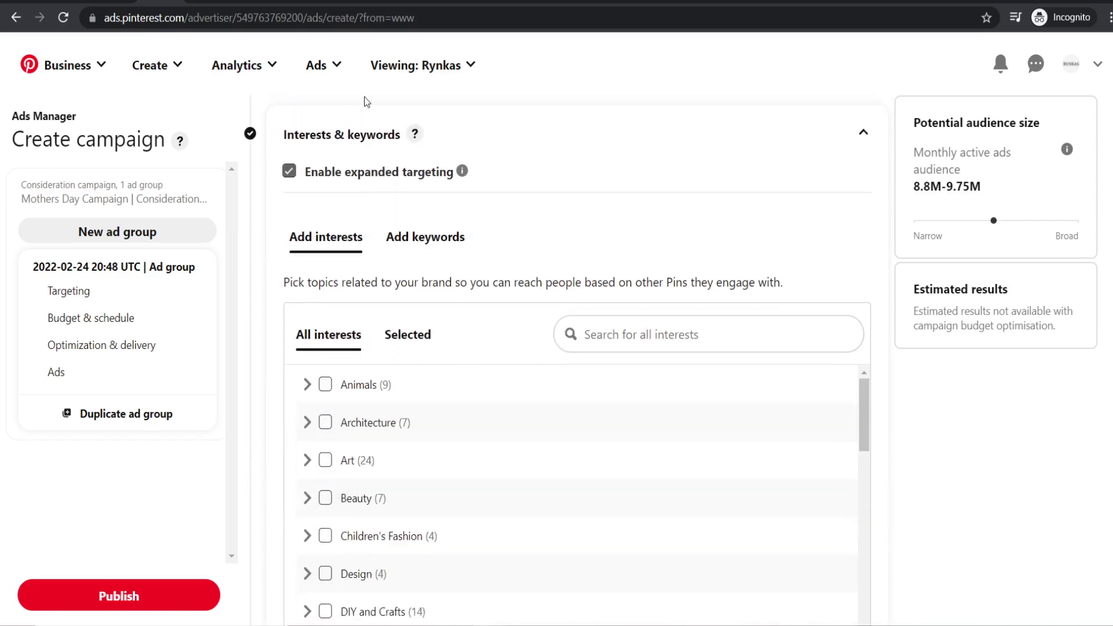
pyautogui.hotkey('ctrl', 'Tab')
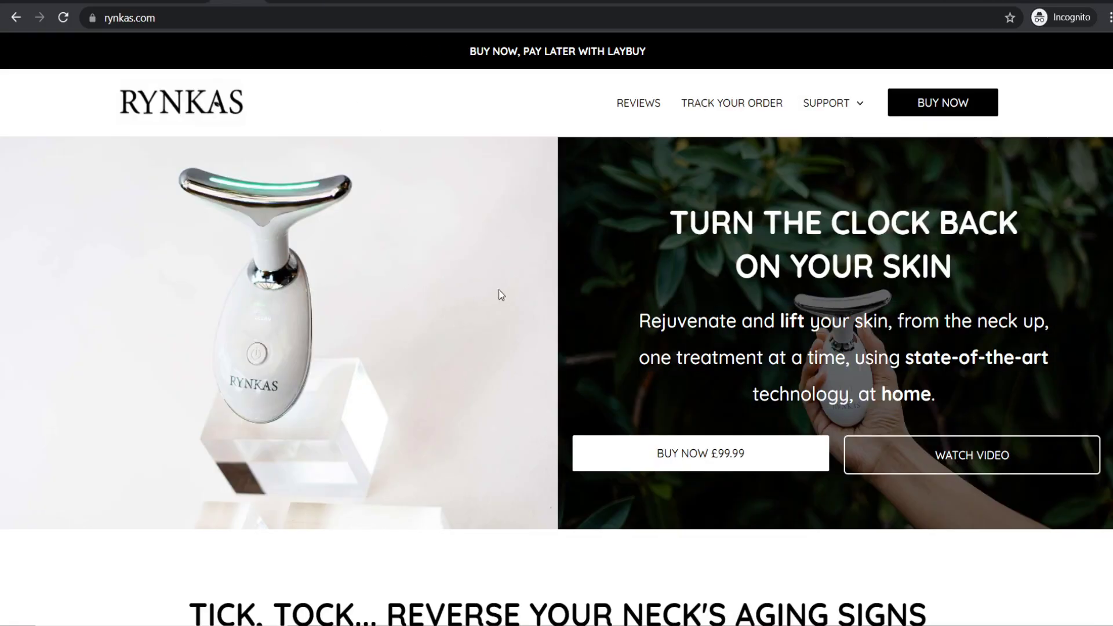
pyautogui.hotkey('ctrl', 'shift', 'Tab')
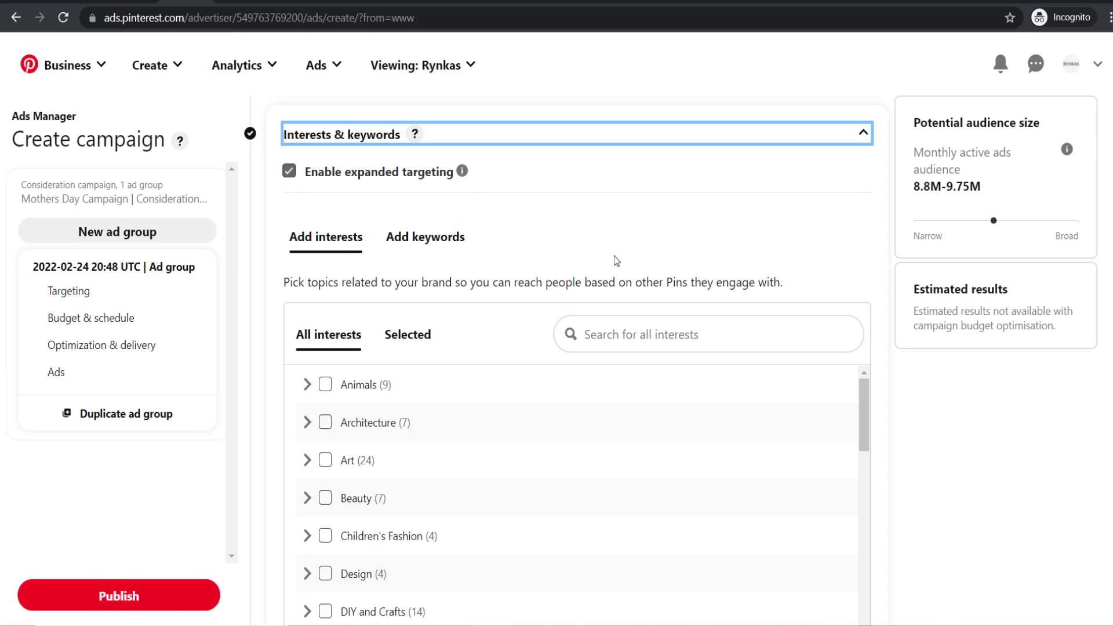
pyautogui.scroll(-1, 610, 240)
pyautogui.scroll(-1, 610, 240)
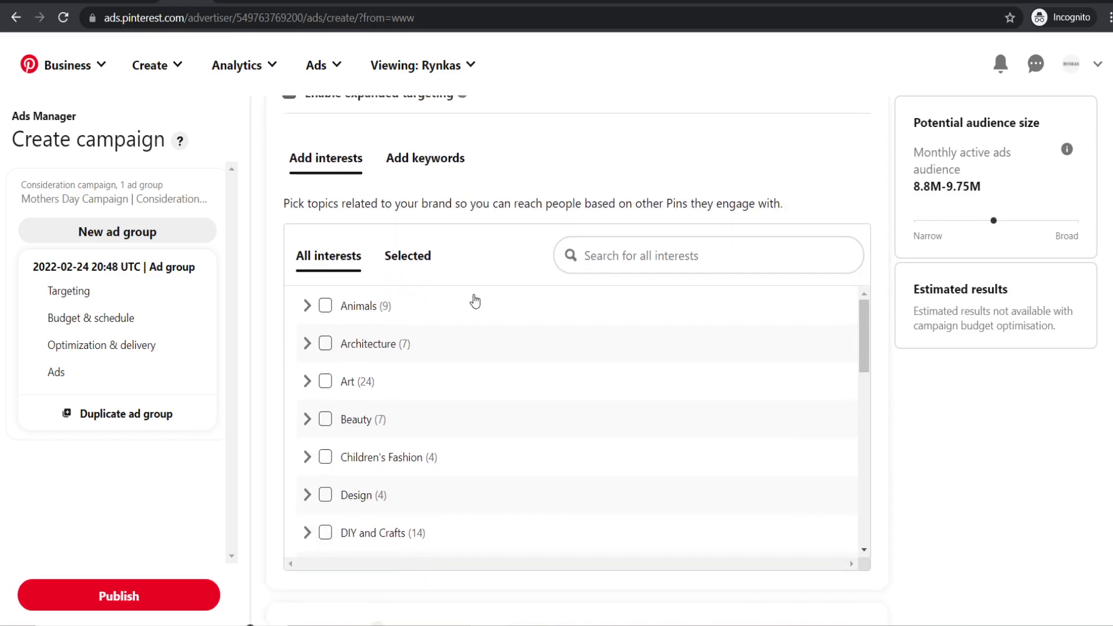
# - Search interests for 'beauty' and add Beauty, then check the audience size estimate
pyautogui.click(641, 255)
pyautogui.write('beauty')
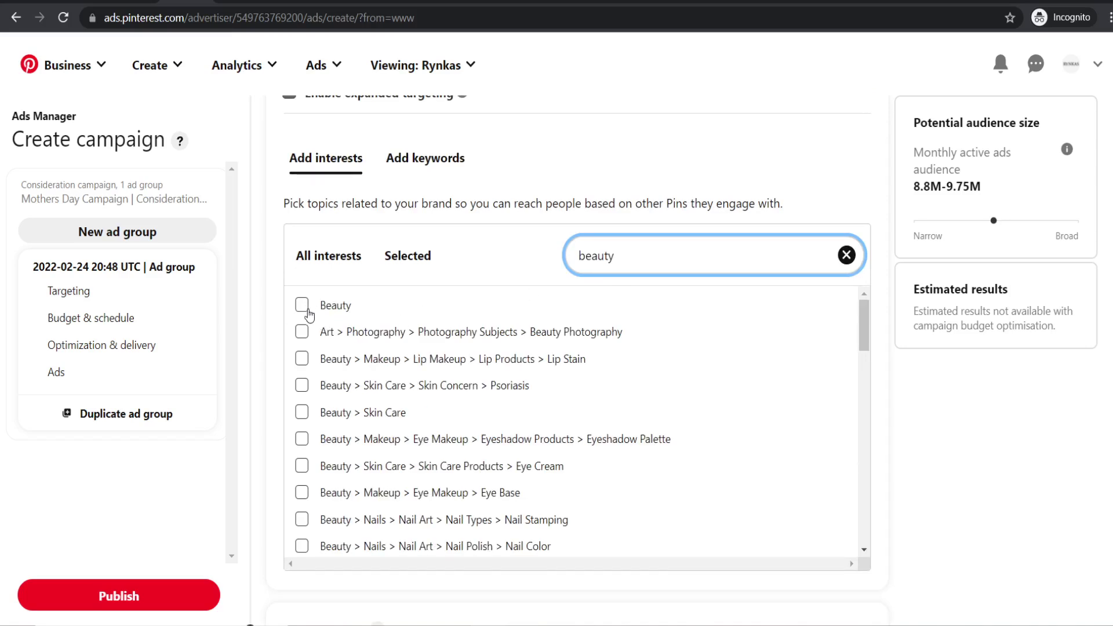
pyautogui.click(303, 308)
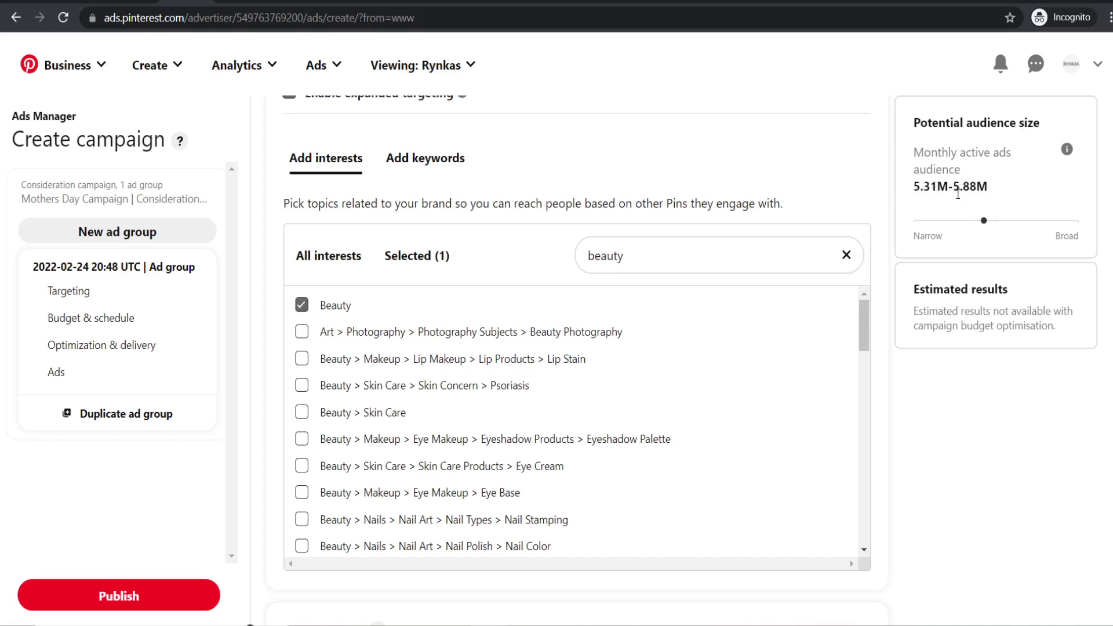
pyautogui.moveTo(916, 186); pyautogui.dragTo(989, 186)
pyautogui.click(920, 184)
pyautogui.scroll(-1, 512, 429)
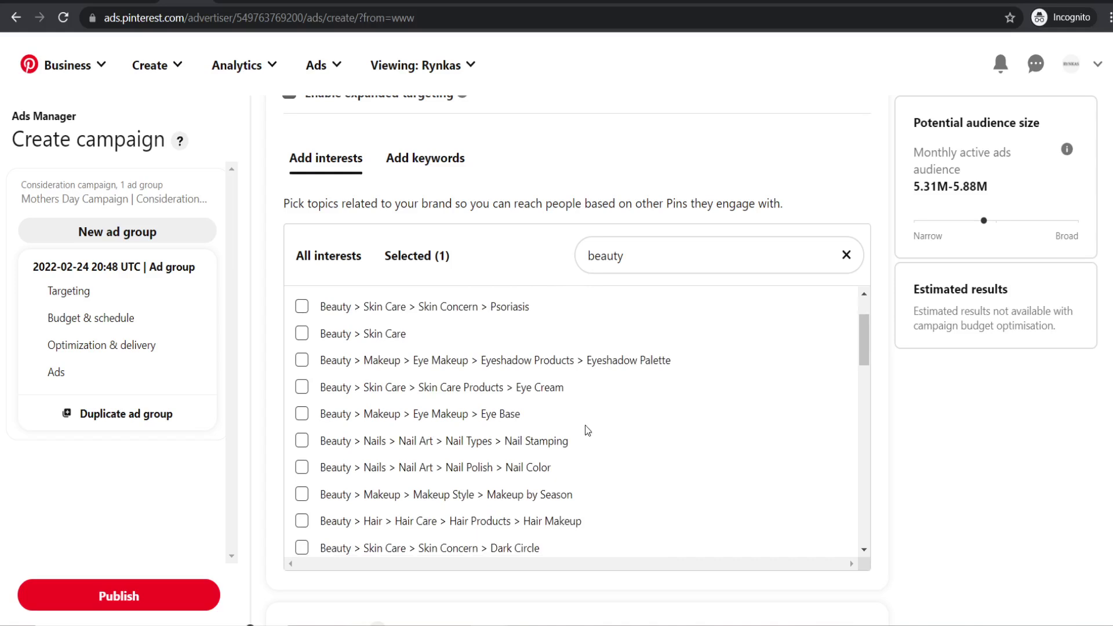
pyautogui.scroll(-3, 551, 426)
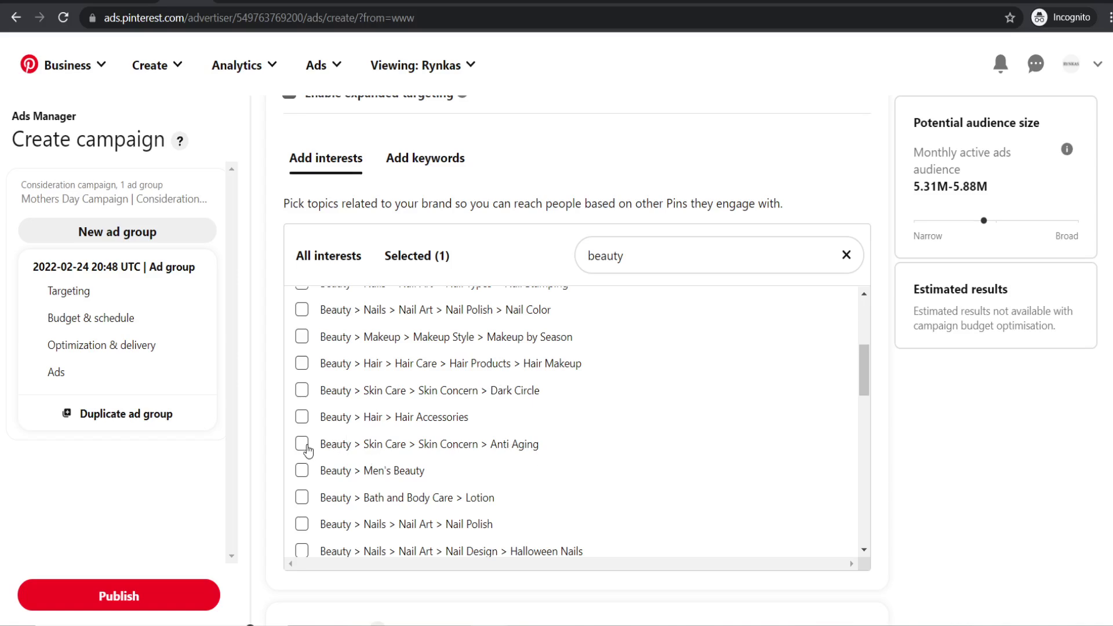
# - Try the Anti Aging and Dark Circle interests, then remove them so only Beauty stays targeted
pyautogui.click(304, 445)
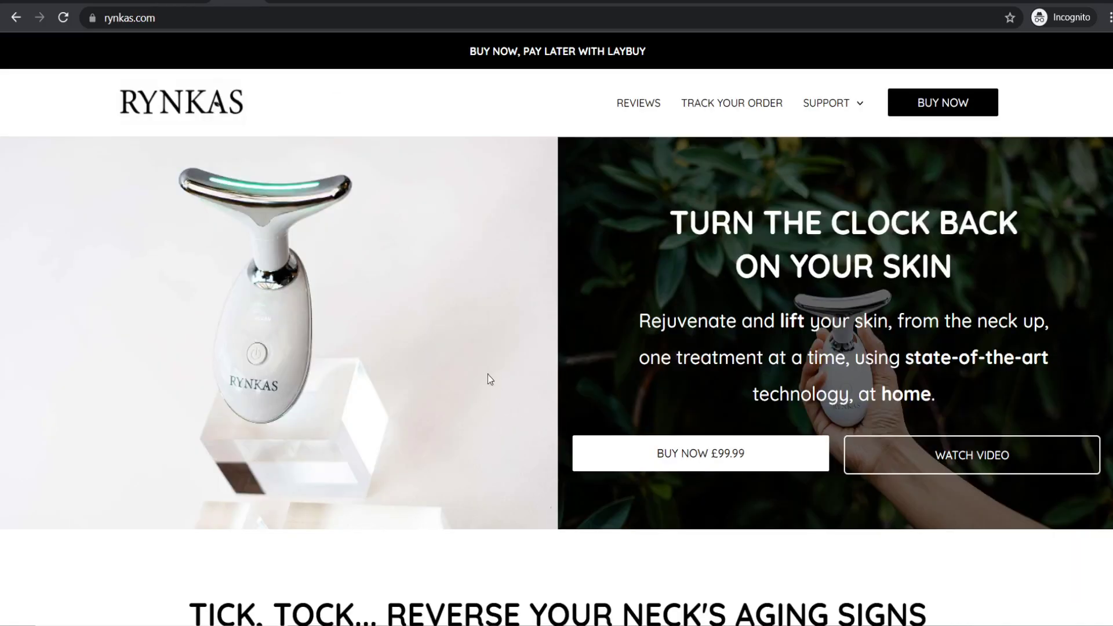
pyautogui.scroll(-5, 488, 374)
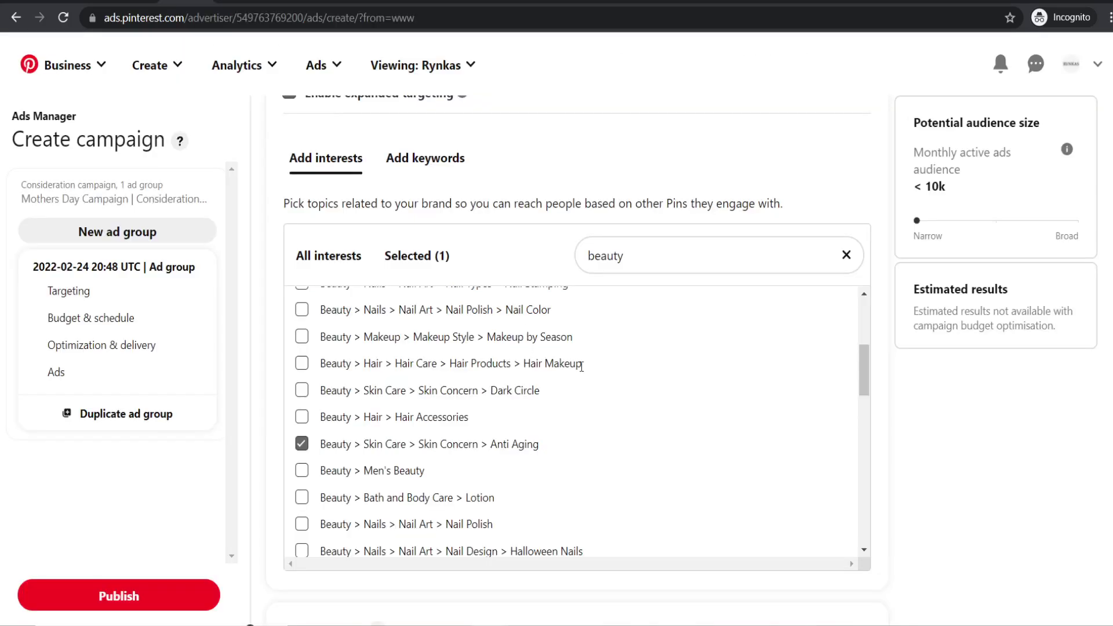
pyautogui.scroll(1, 581, 366)
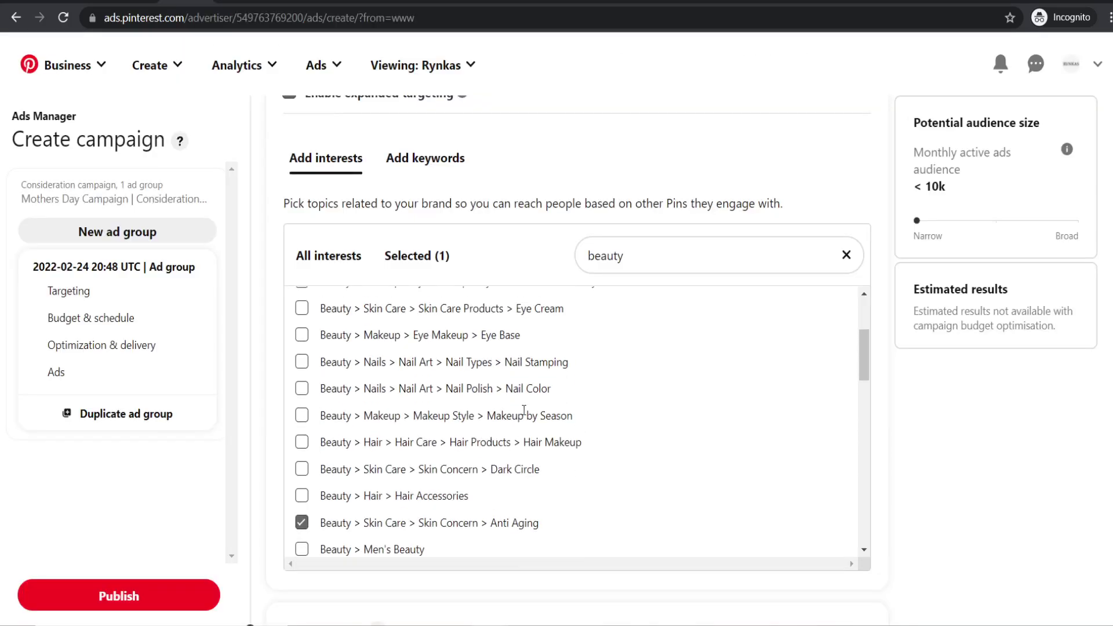
pyautogui.click(301, 469)
pyautogui.click(302, 469)
pyautogui.click(301, 524)
pyautogui.scroll(3, 451, 463)
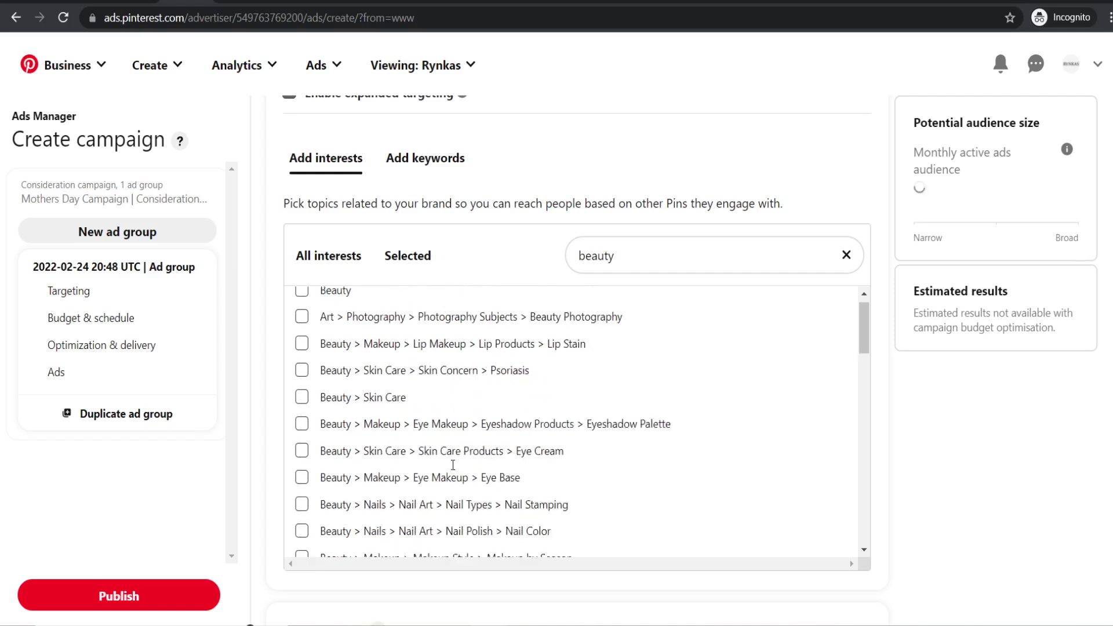
pyautogui.click(301, 305)
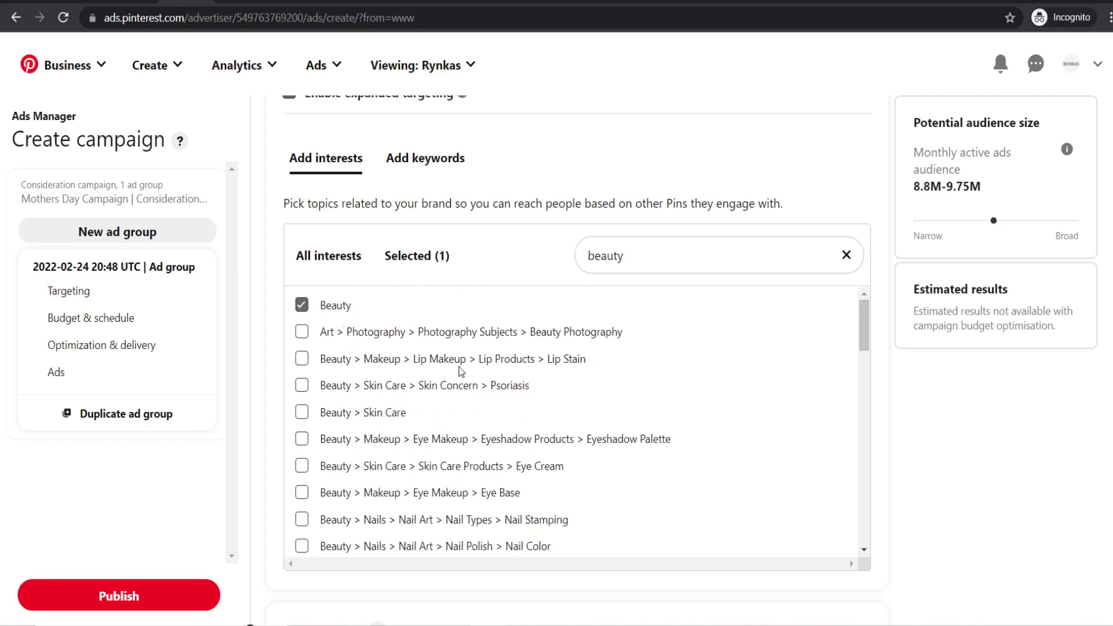
pyautogui.scroll(-3, 447, 330)
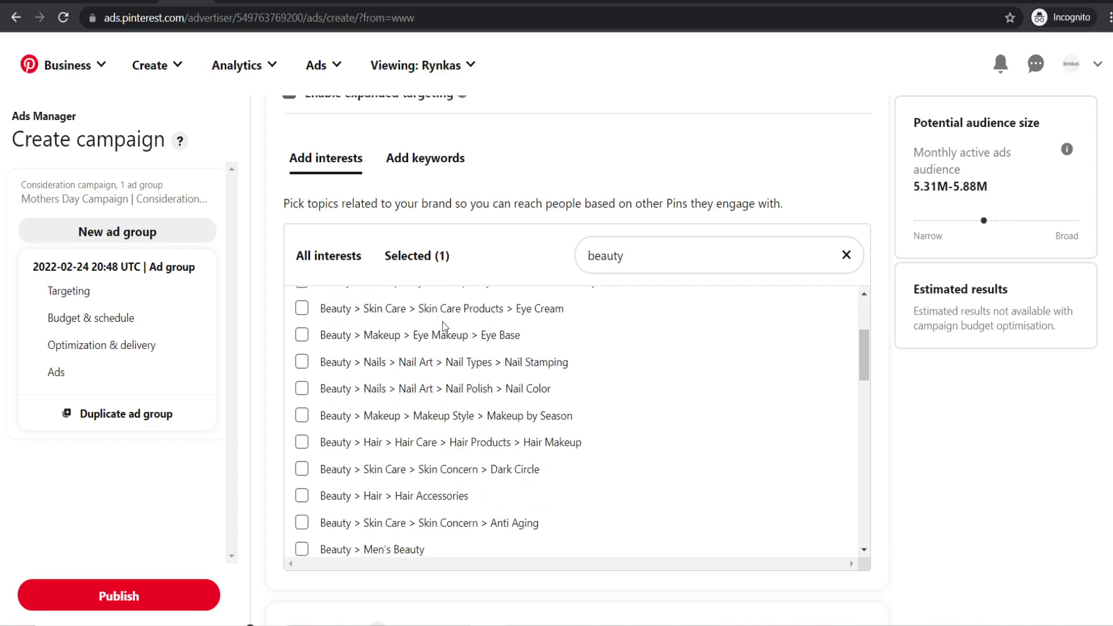
pyautogui.scroll(-4, 502, 256)
pyautogui.scroll(5, 593, 306)
pyautogui.scroll(-3, 594, 336)
pyautogui.scroll(1, 580, 325)
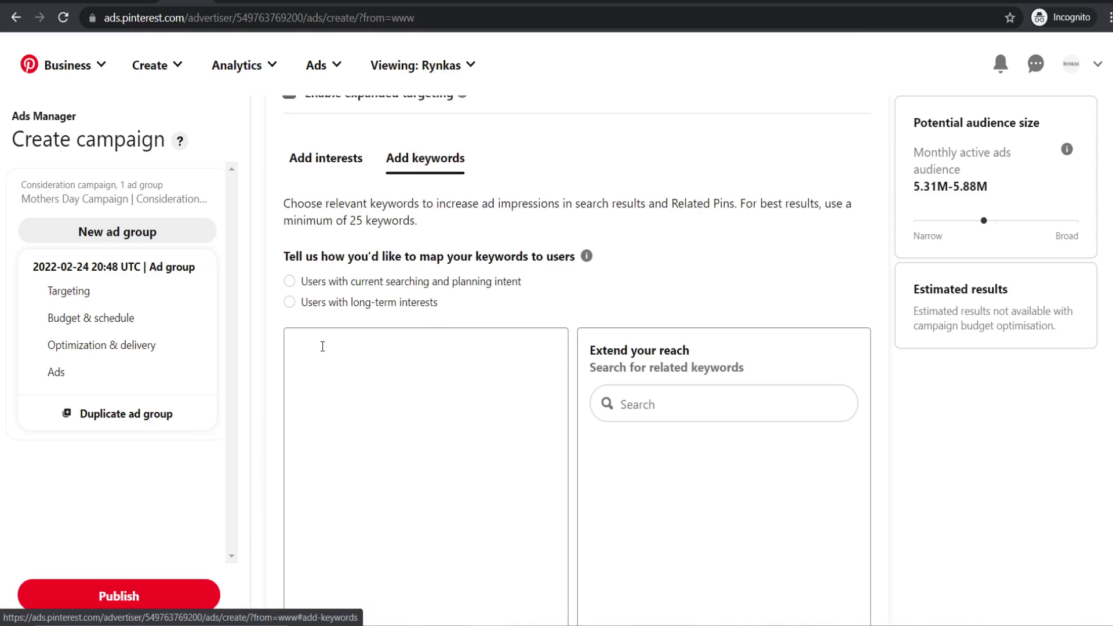
pyautogui.click(289, 281)
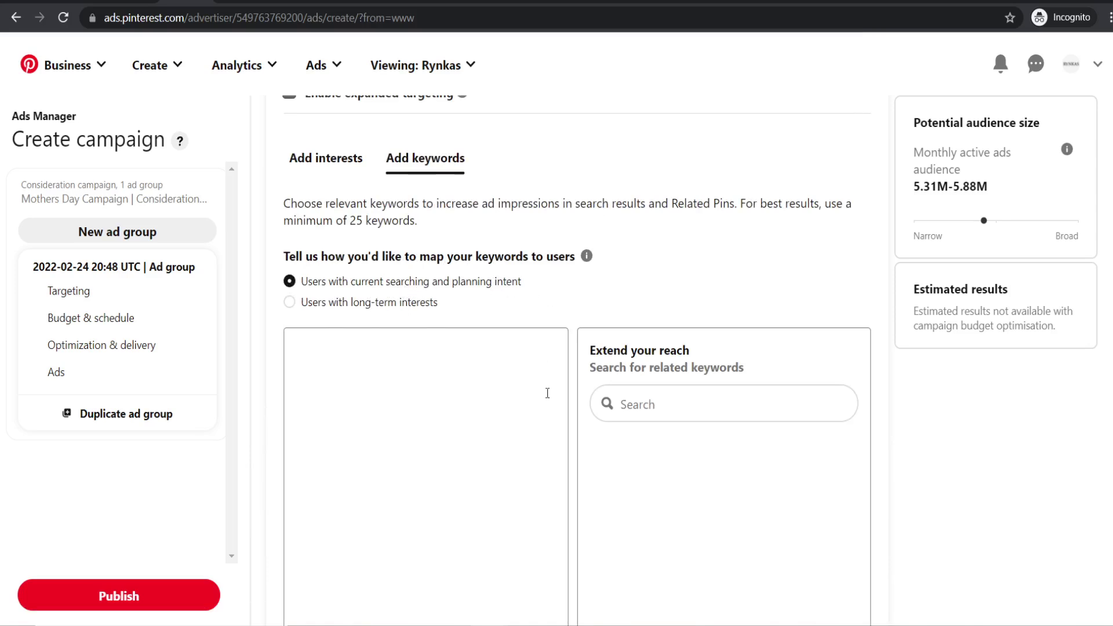
pyautogui.scroll(-1, 586, 392)
pyautogui.click(649, 330)
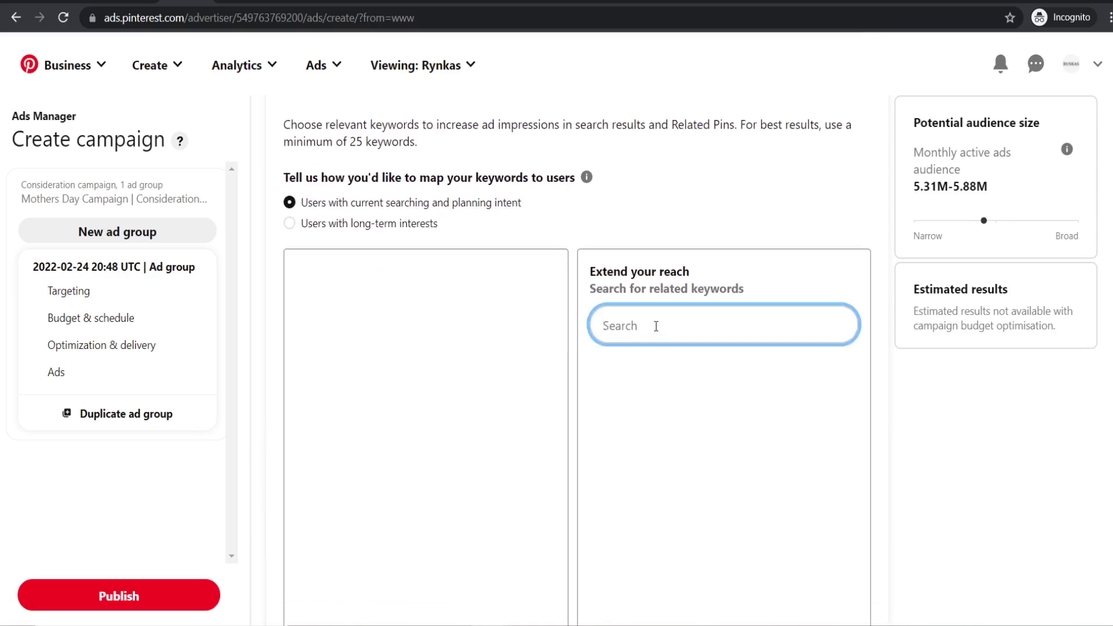
pyautogui.click(382, 331)
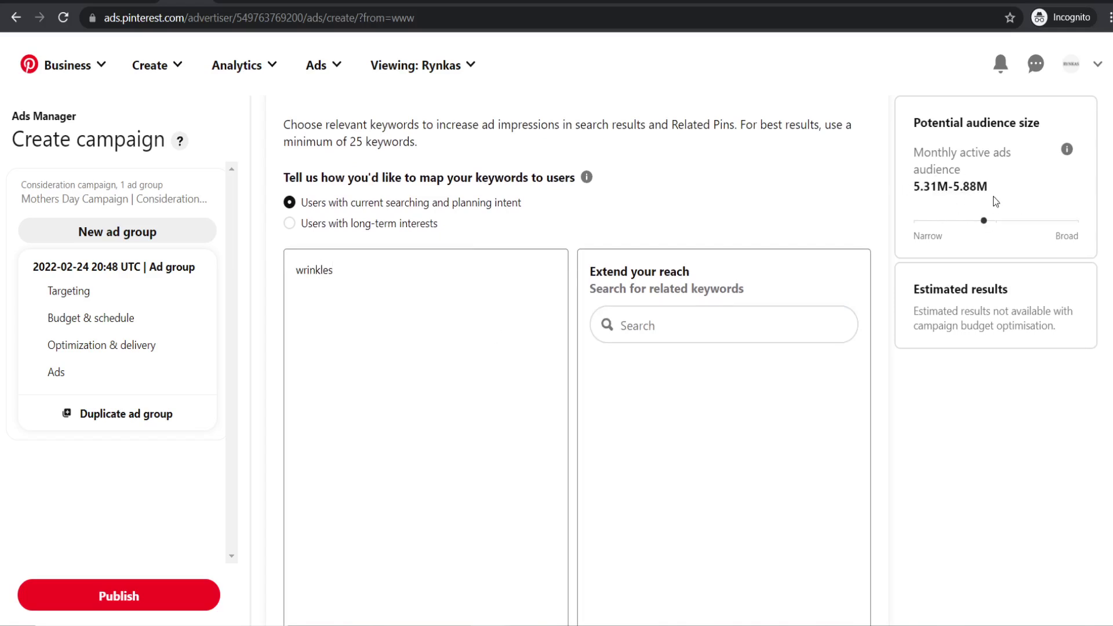
pyautogui.scroll(-2, 662, 305)
pyautogui.scroll(1, 572, 391)
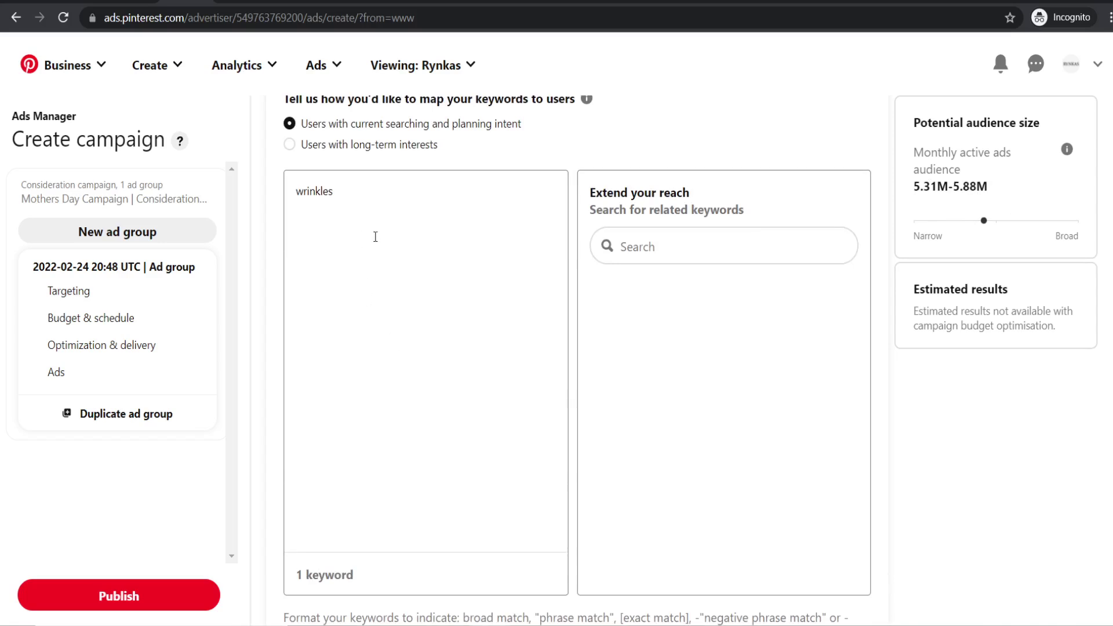
pyautogui.scroll(1, 376, 236)
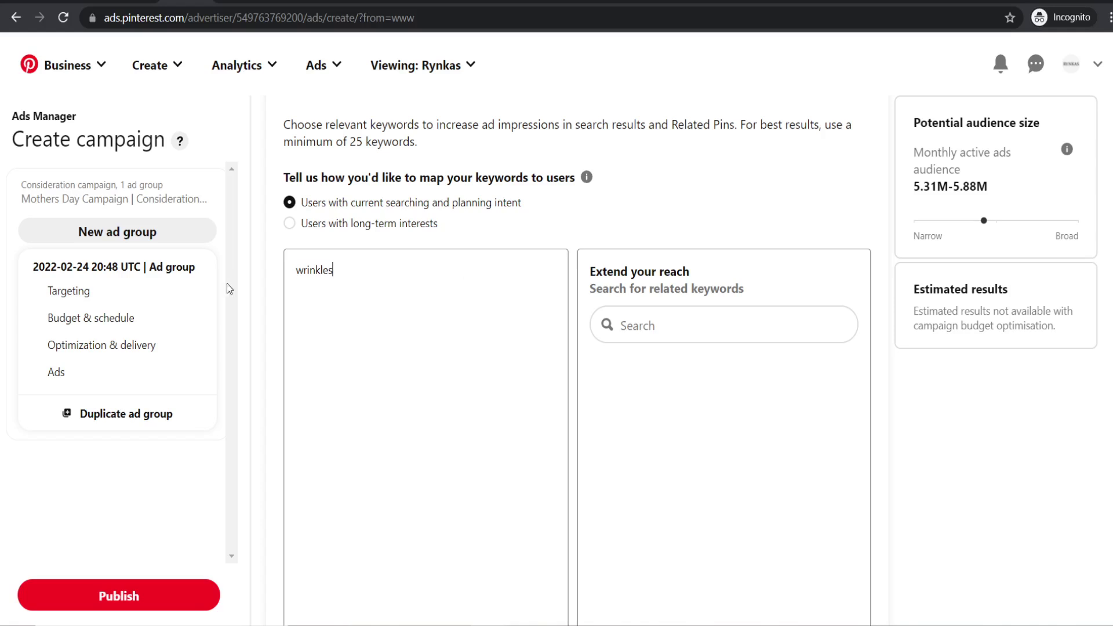
pyautogui.hotkey('ctrl', 'a')
pyautogui.press('BackSpace')
pyautogui.scroll(3, 676, 238)
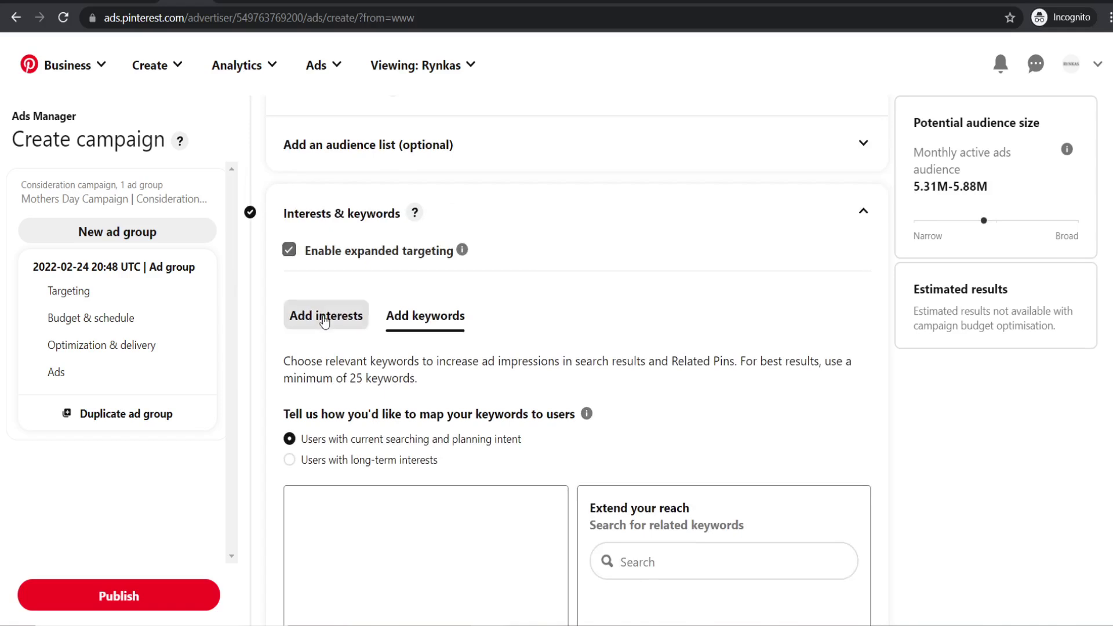
pyautogui.click(325, 317)
pyautogui.scroll(-3, 464, 522)
pyautogui.scroll(-3, 413, 360)
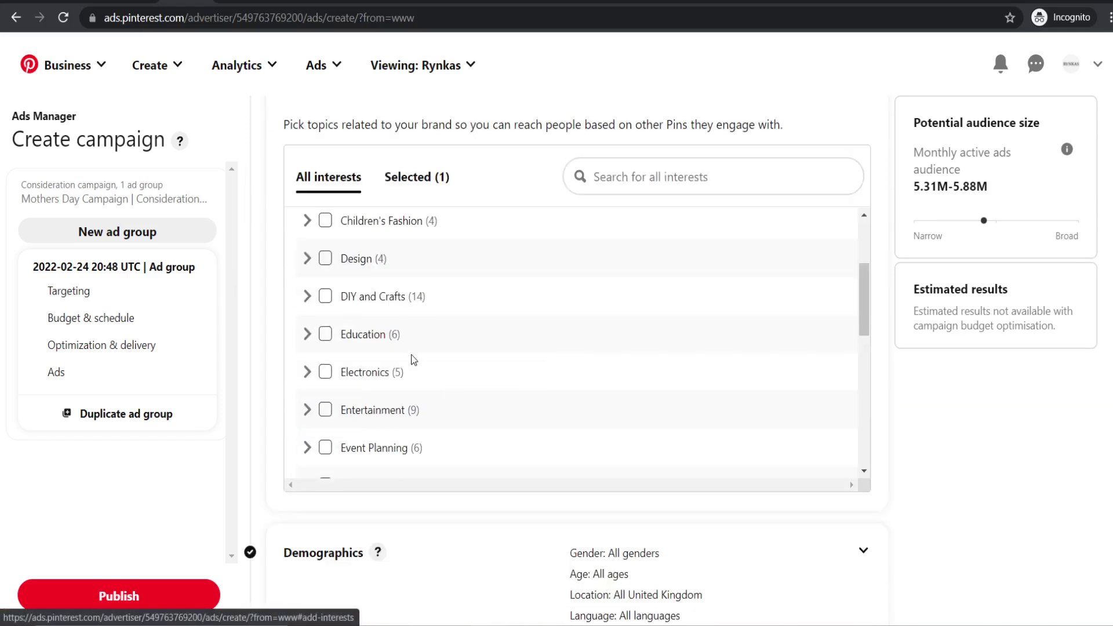
pyautogui.scroll(3, 413, 360)
pyautogui.scroll(1, 494, 187)
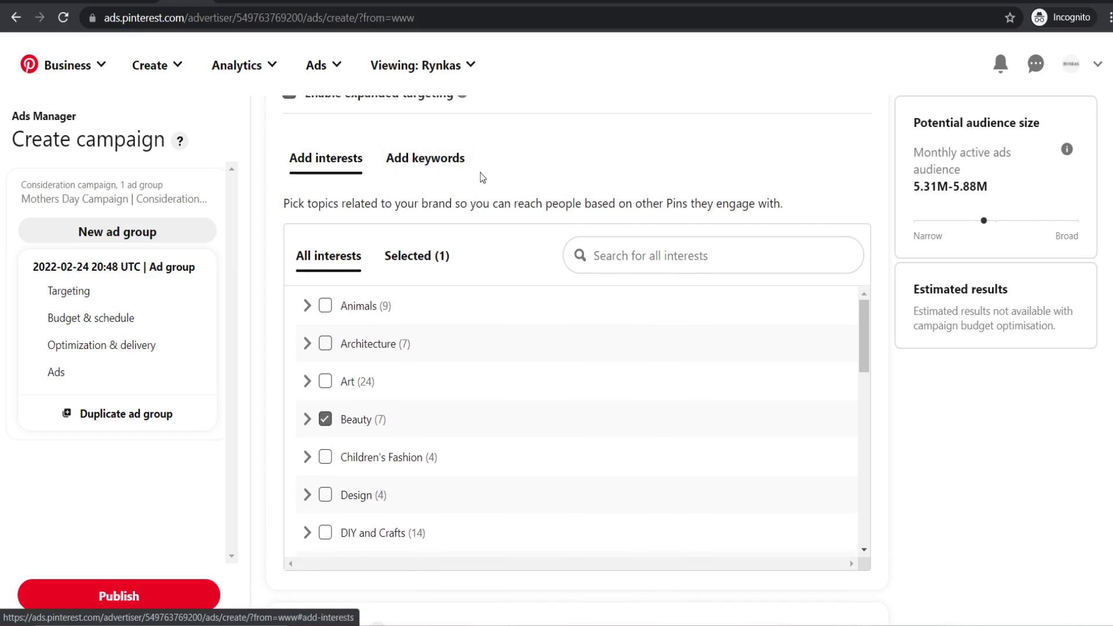
pyautogui.click(435, 165)
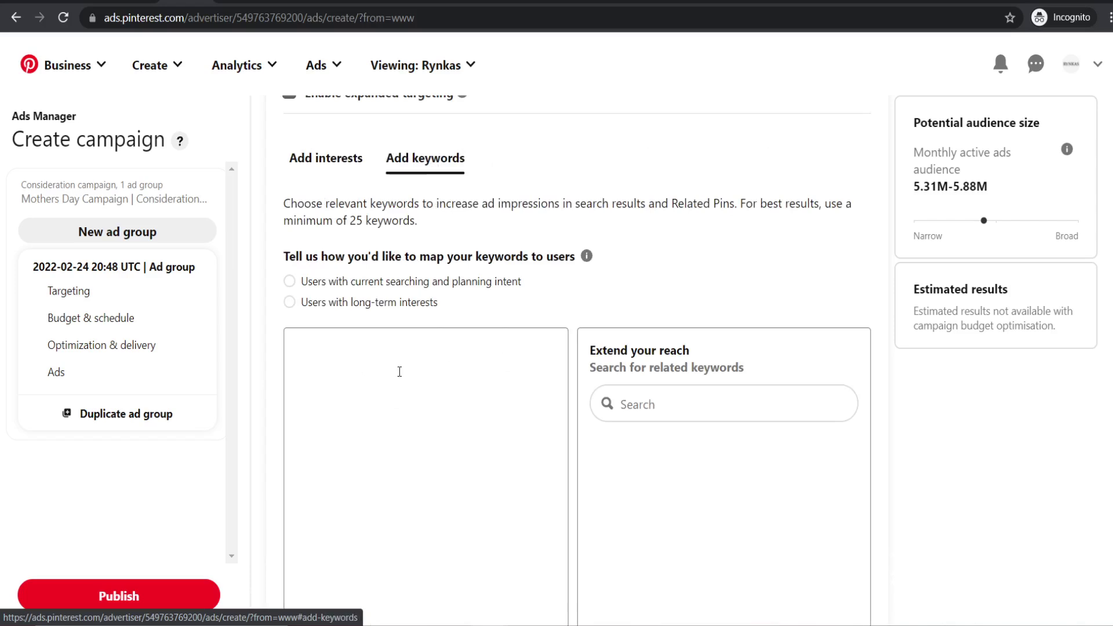
pyautogui.scroll(1, 441, 406)
pyautogui.scroll(-1, 482, 435)
pyautogui.click(455, 386)
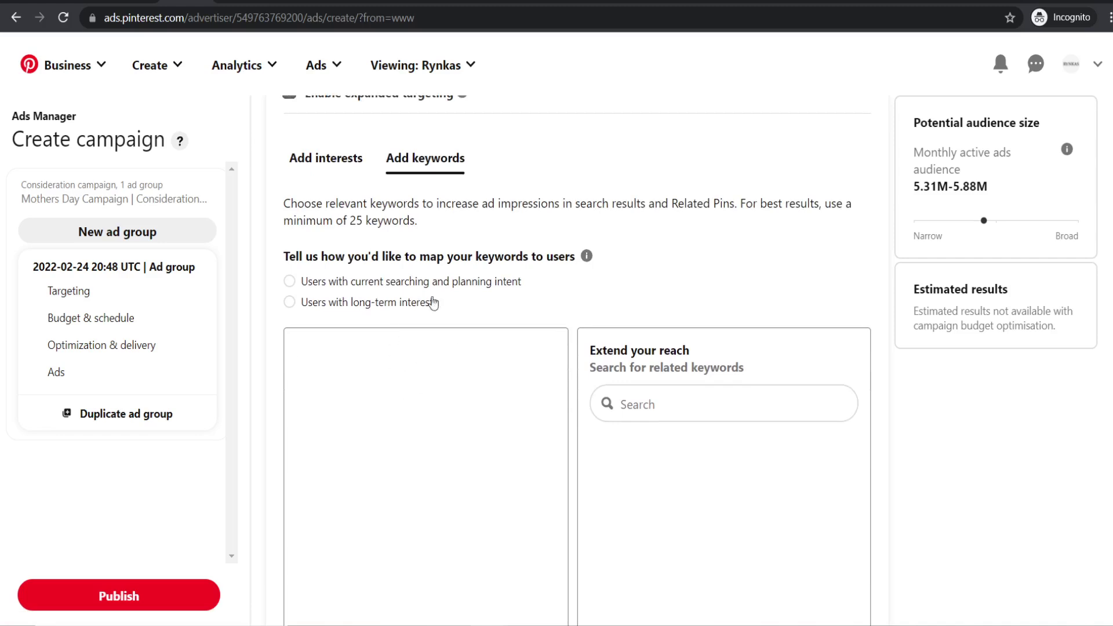
# - Expand Demographics and pick specific genders, keeping only Female
pyautogui.click(326, 159)
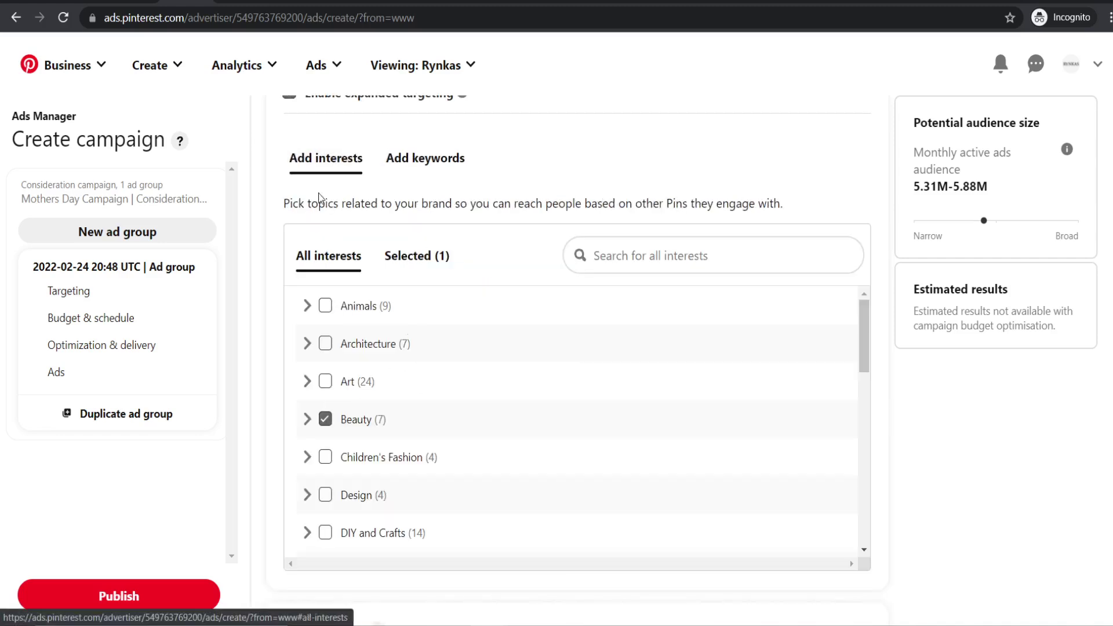
pyautogui.scroll(-10, 534, 235)
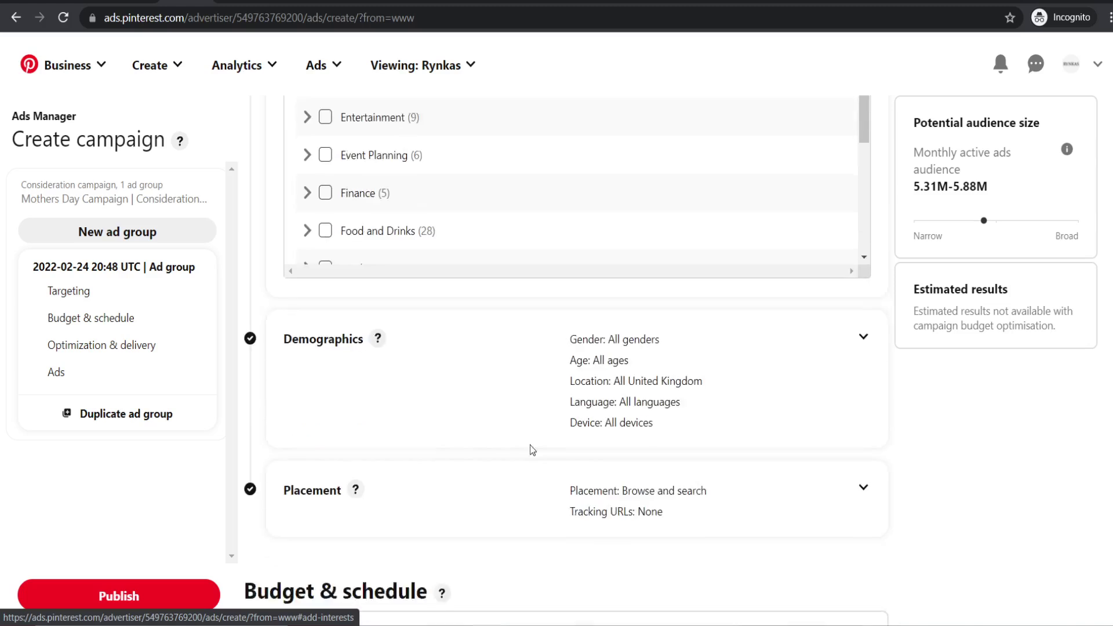
pyautogui.click(860, 316)
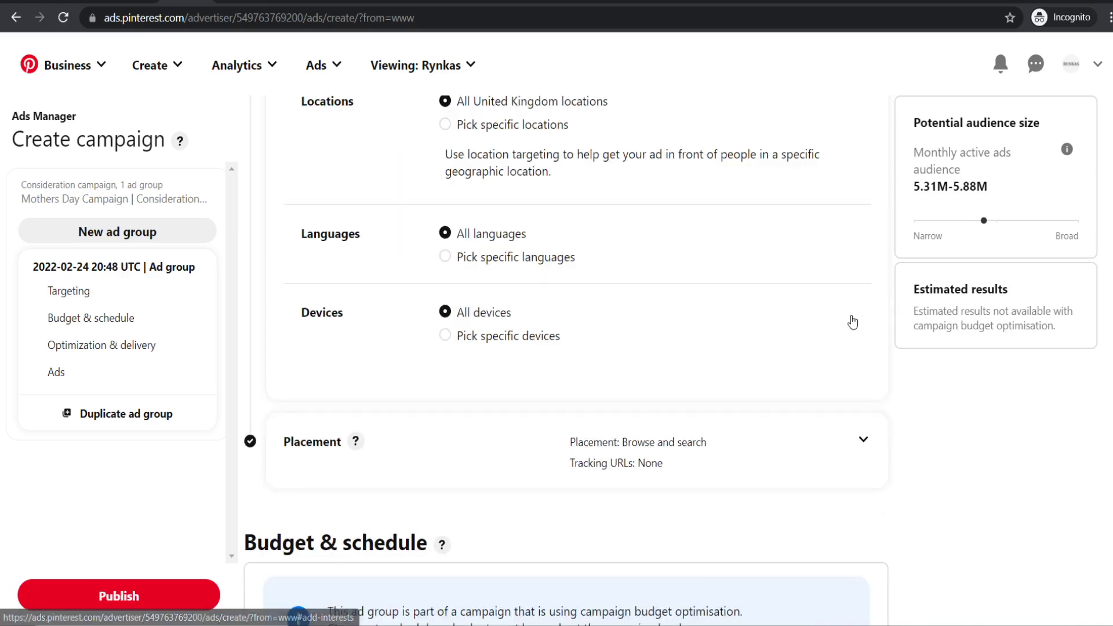
pyautogui.scroll(7, 596, 266)
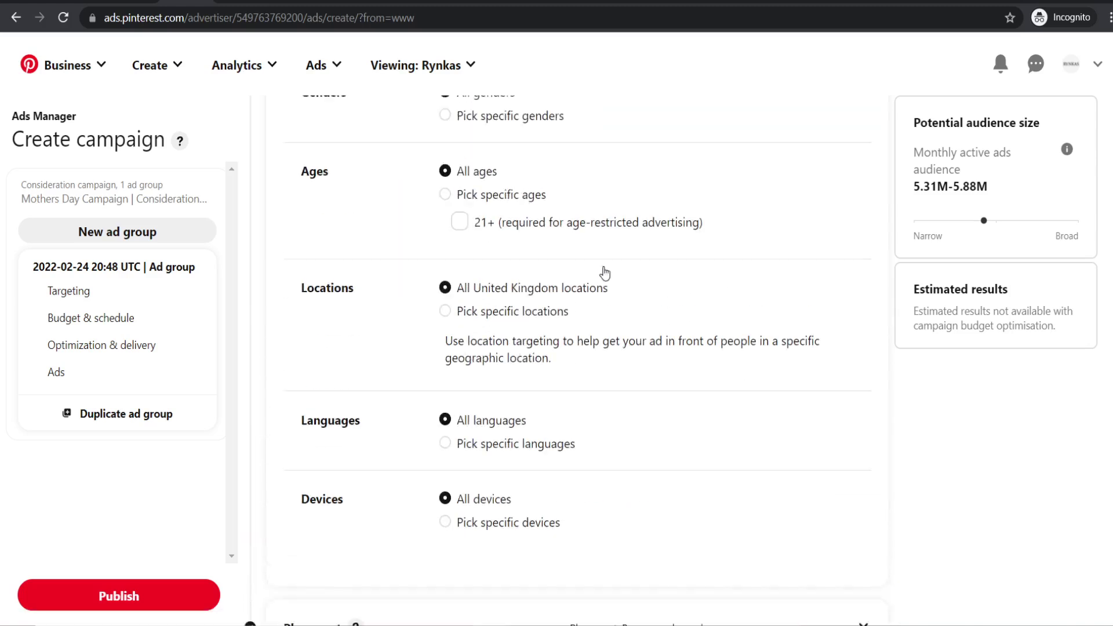
pyautogui.click(483, 329)
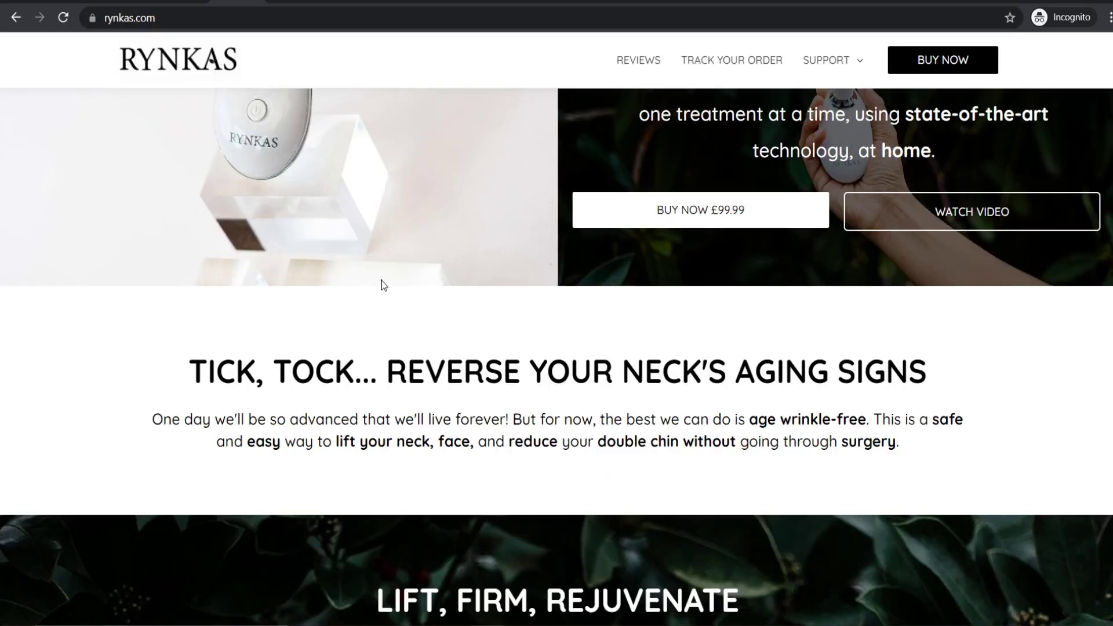
pyautogui.scroll(4, 490, 262)
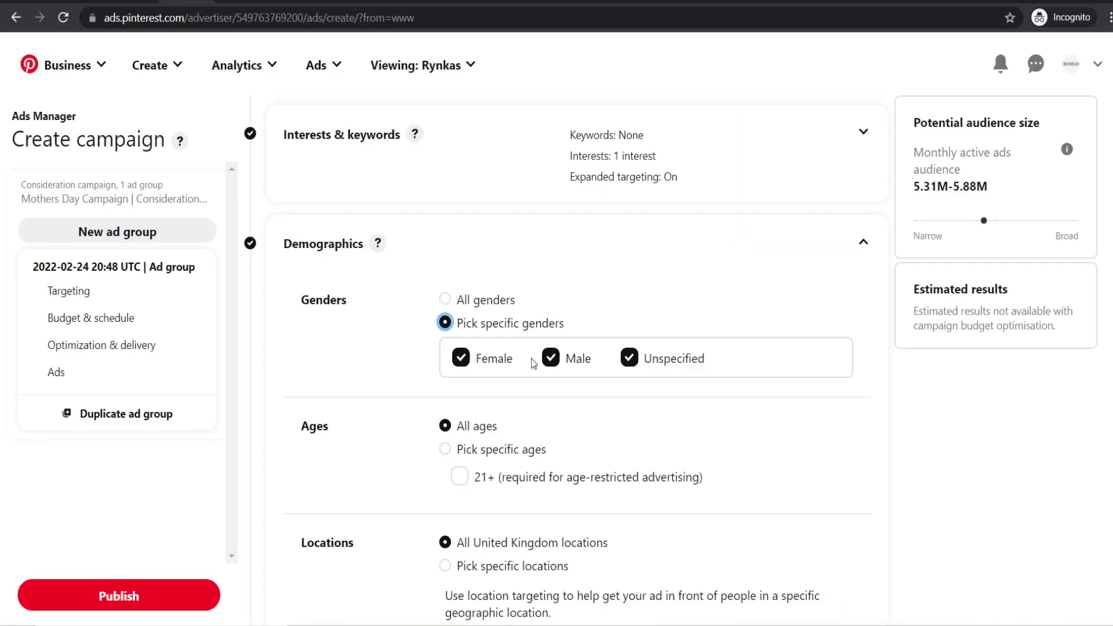
pyautogui.click(551, 359)
pyautogui.click(629, 359)
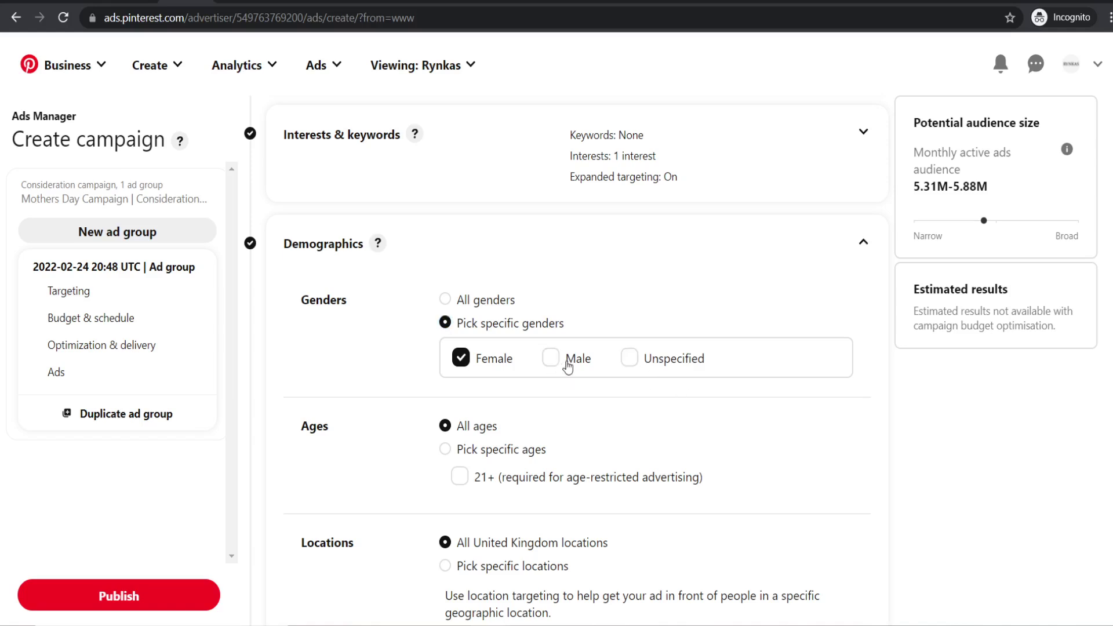
pyautogui.scroll(-1, 603, 423)
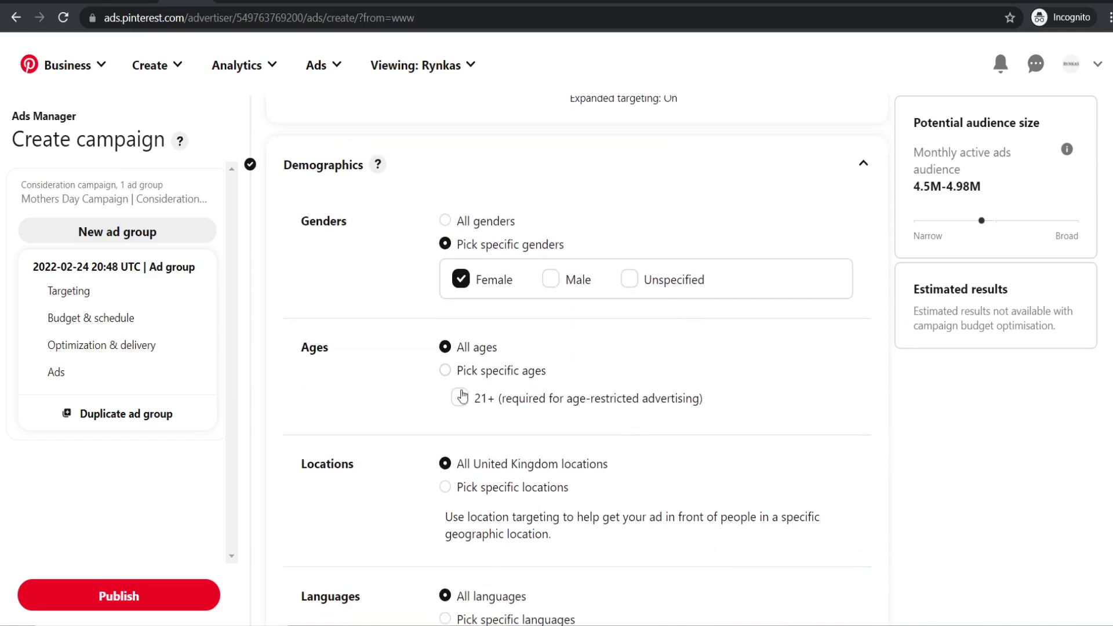
# - Pick specific ages and exclude the 18-24 and 25-34 ranges
pyautogui.click(446, 371)
pyautogui.scroll(-1, 444, 371)
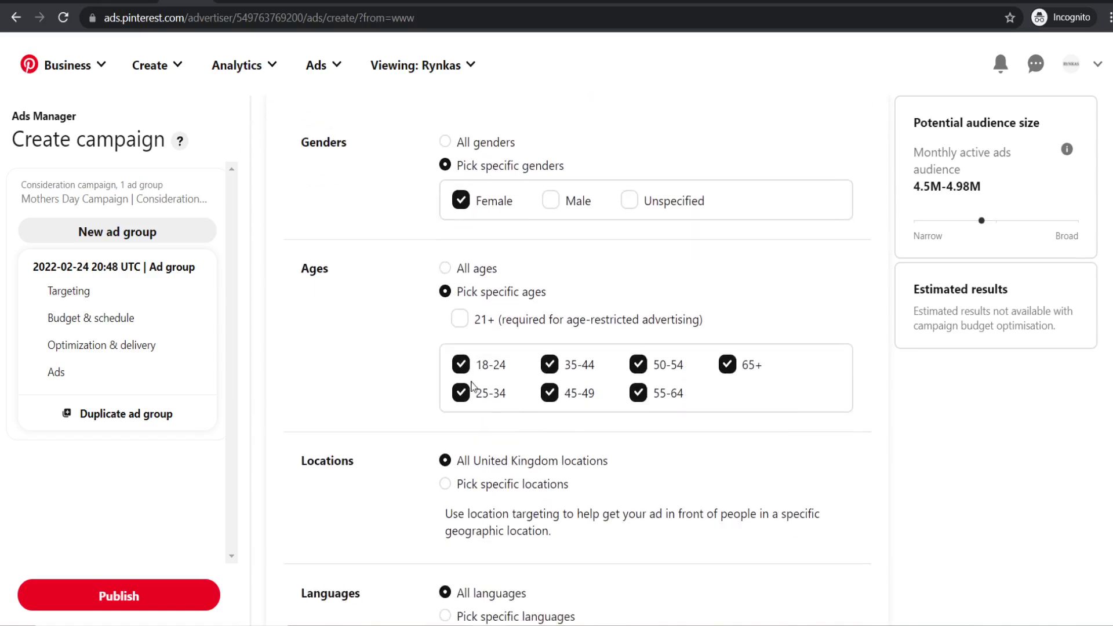
pyautogui.click(461, 393)
pyautogui.click(466, 368)
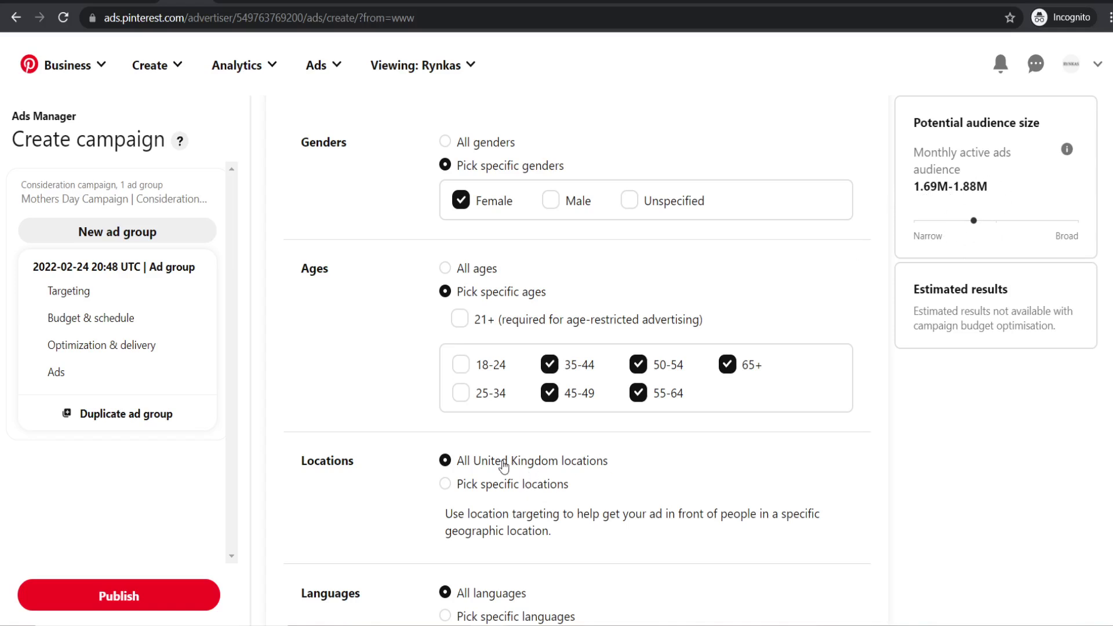
pyautogui.scroll(-1, 499, 463)
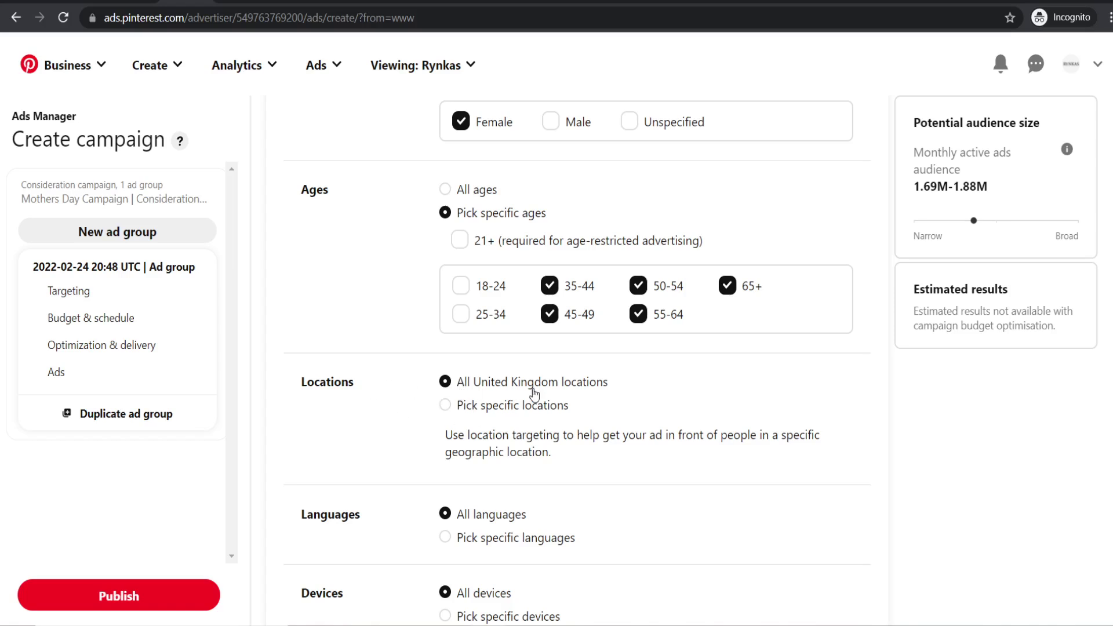
pyautogui.scroll(-1, 513, 402)
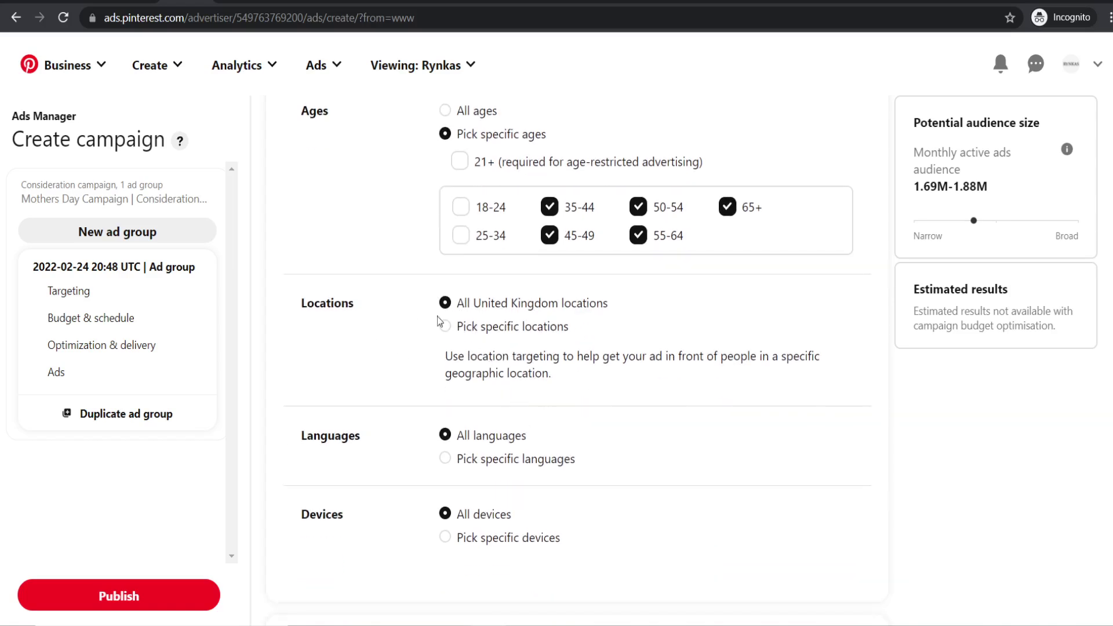
pyautogui.scroll(6, 576, 471)
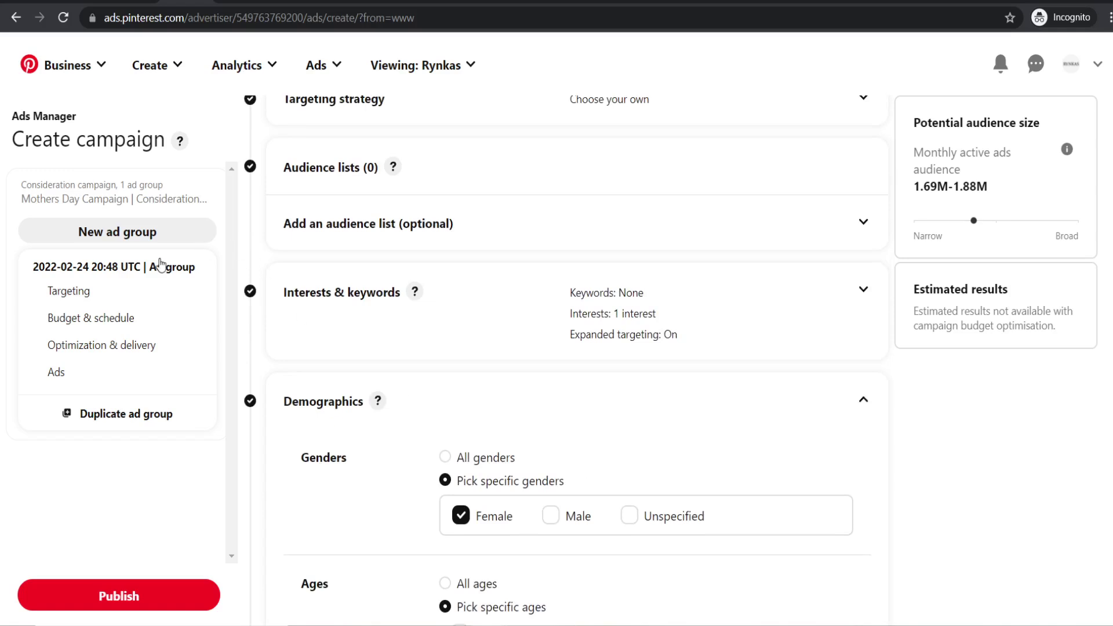
pyautogui.scroll(-2, 493, 378)
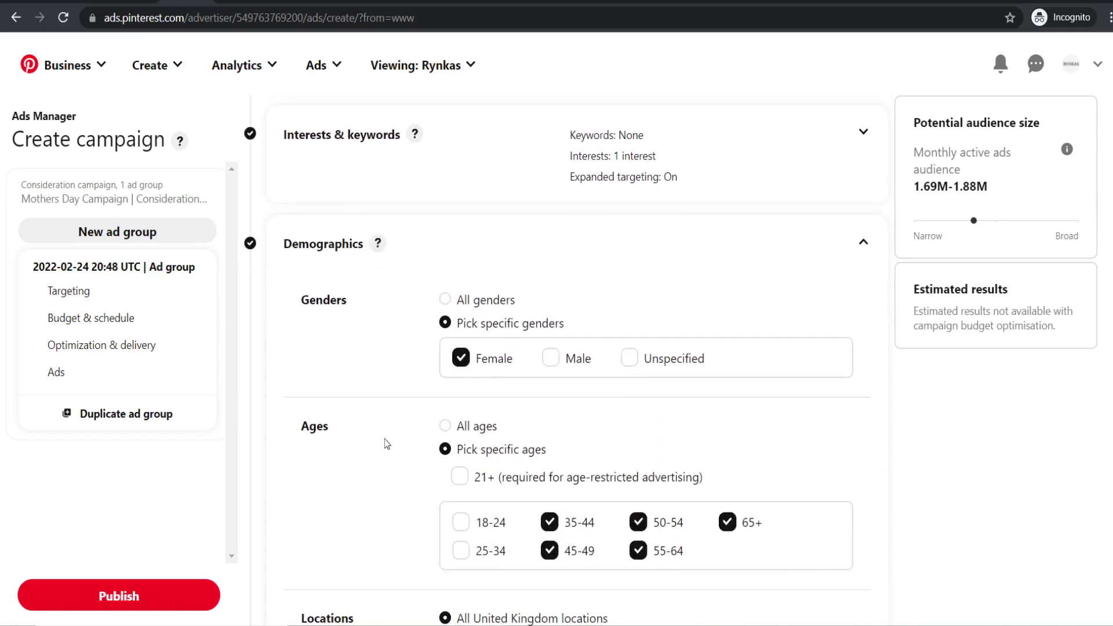
pyautogui.scroll(4, 486, 324)
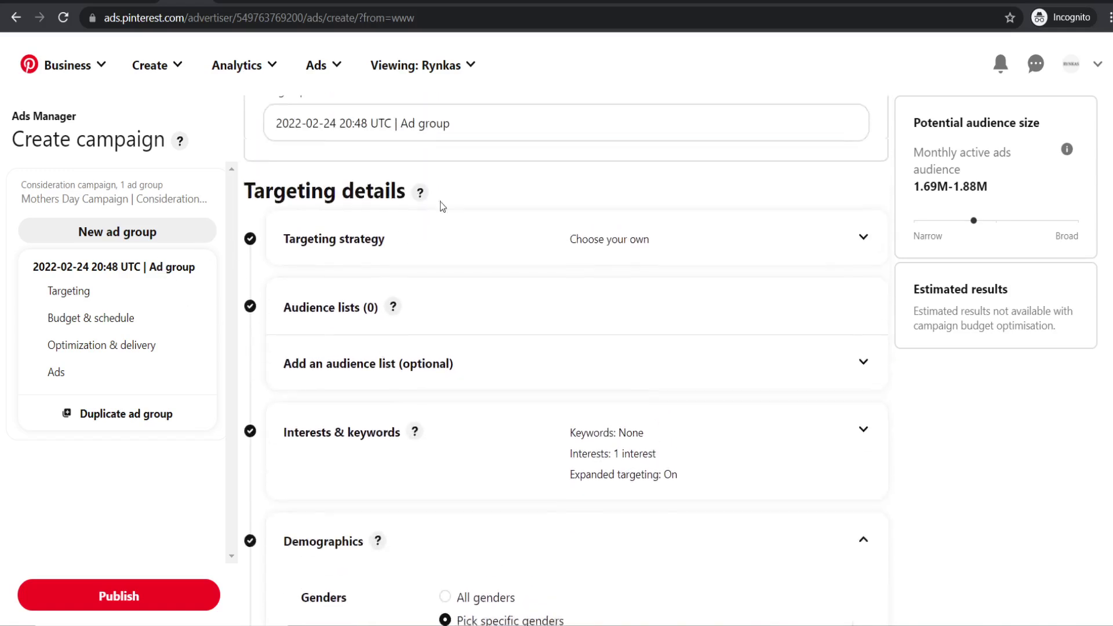
pyautogui.scroll(-6, 476, 238)
pyautogui.scroll(7, 405, 495)
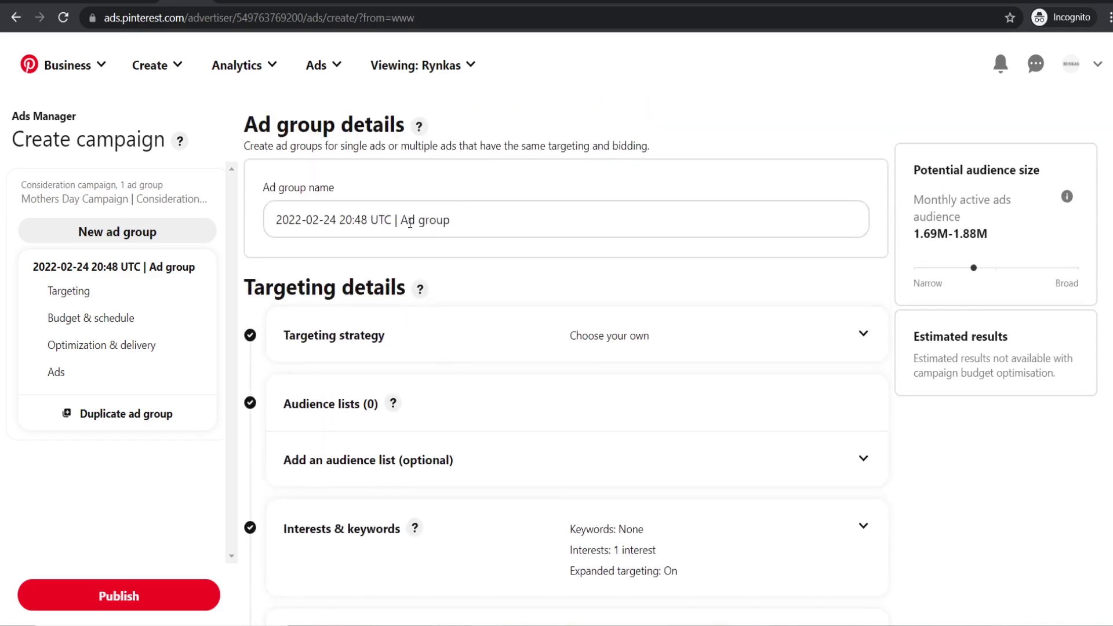
# - Replace the default ad group name with 'Women Age 34 - 64 - Beauty - UK'
pyautogui.moveTo(481, 221); pyautogui.dragTo(267, 221)
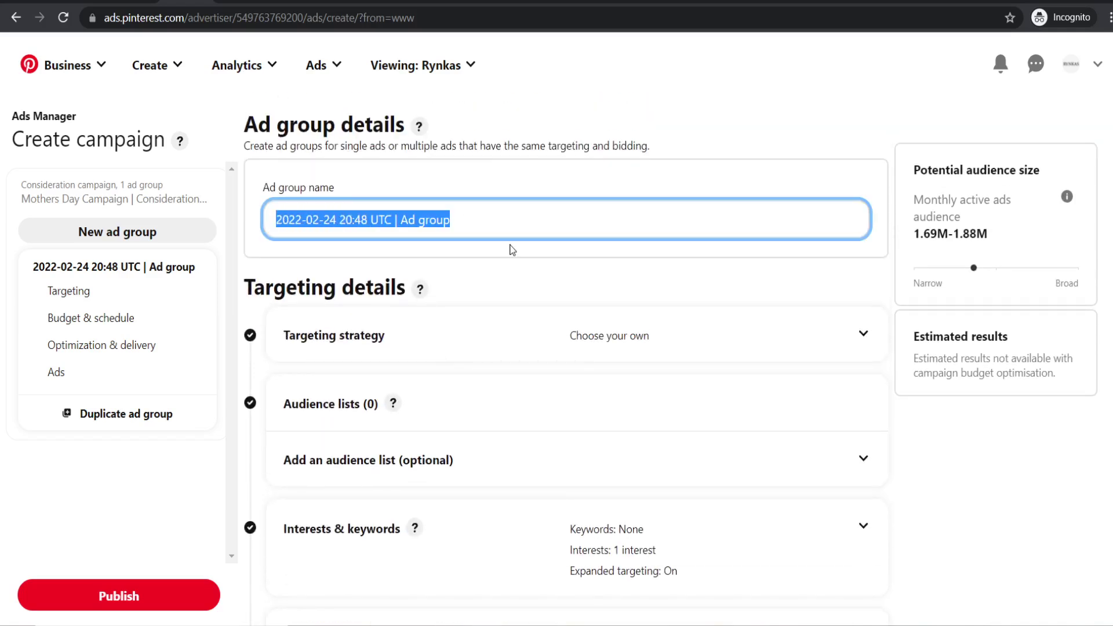
pyautogui.write('Women Ag')
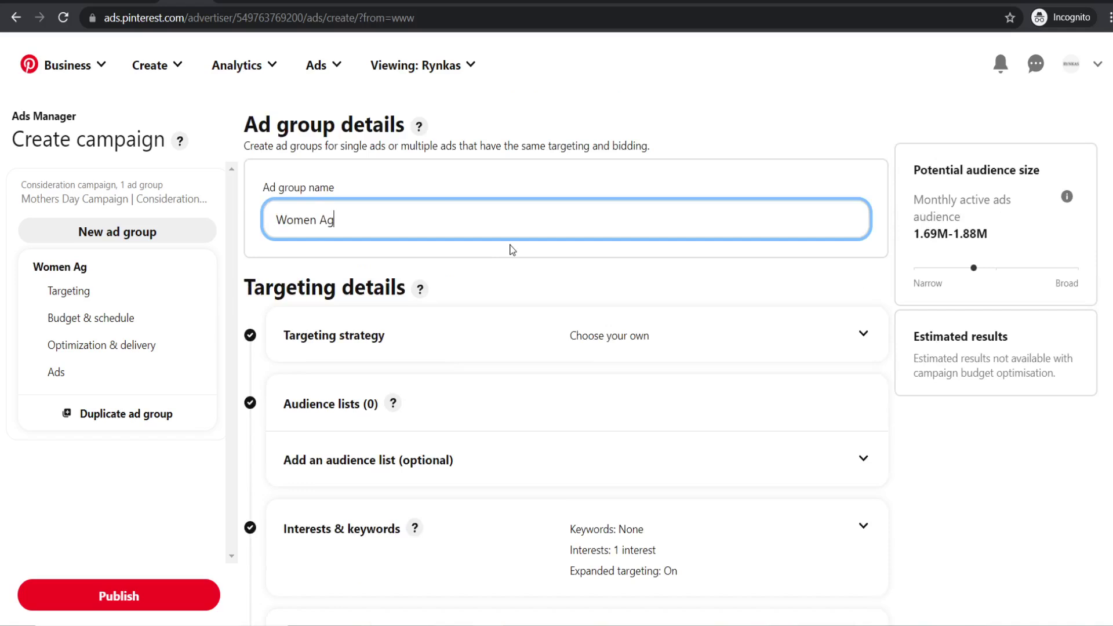
pyautogui.press('BackSpace')
pyautogui.press('BackSpace')
pyautogui.write('Agef')
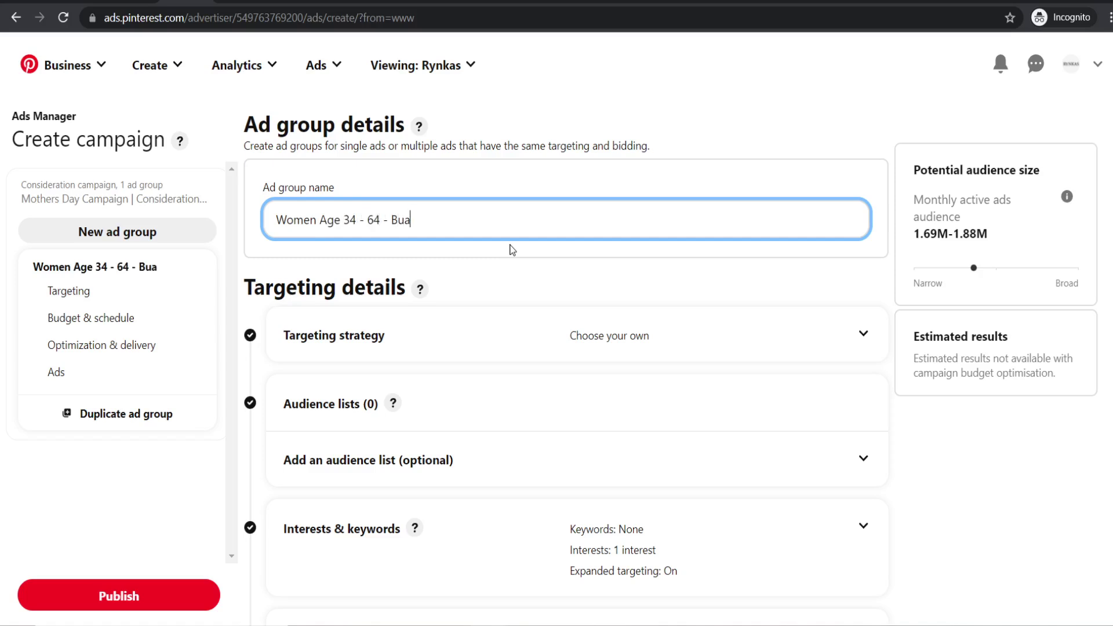
pyautogui.write('eauty - UK')
pyautogui.press('BackSpace')
pyautogui.write('S')
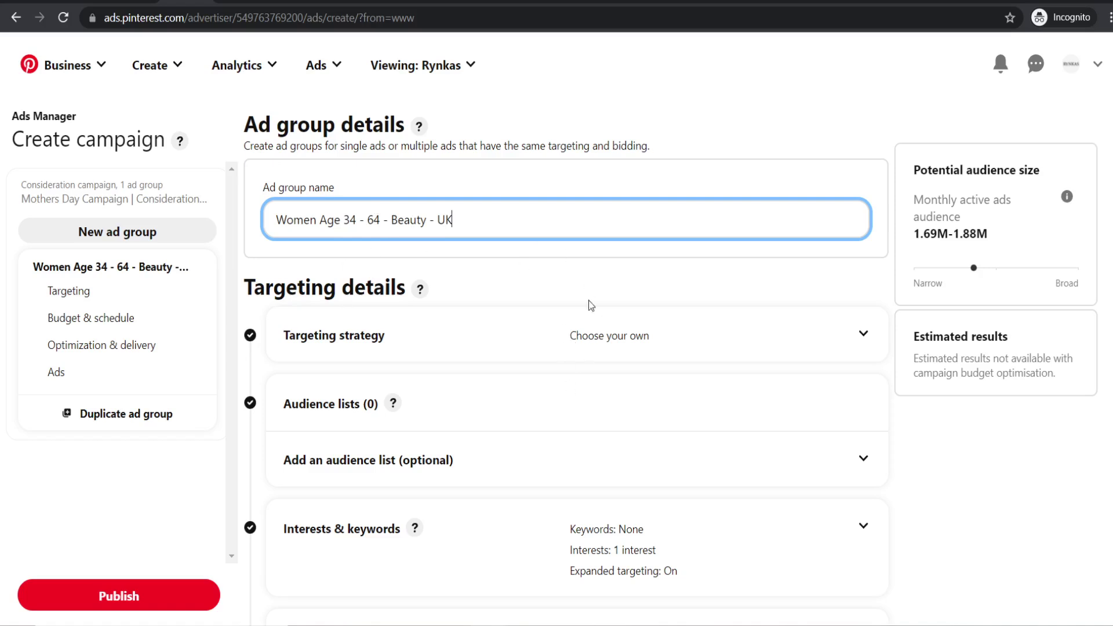
pyautogui.scroll(-1, 559, 266)
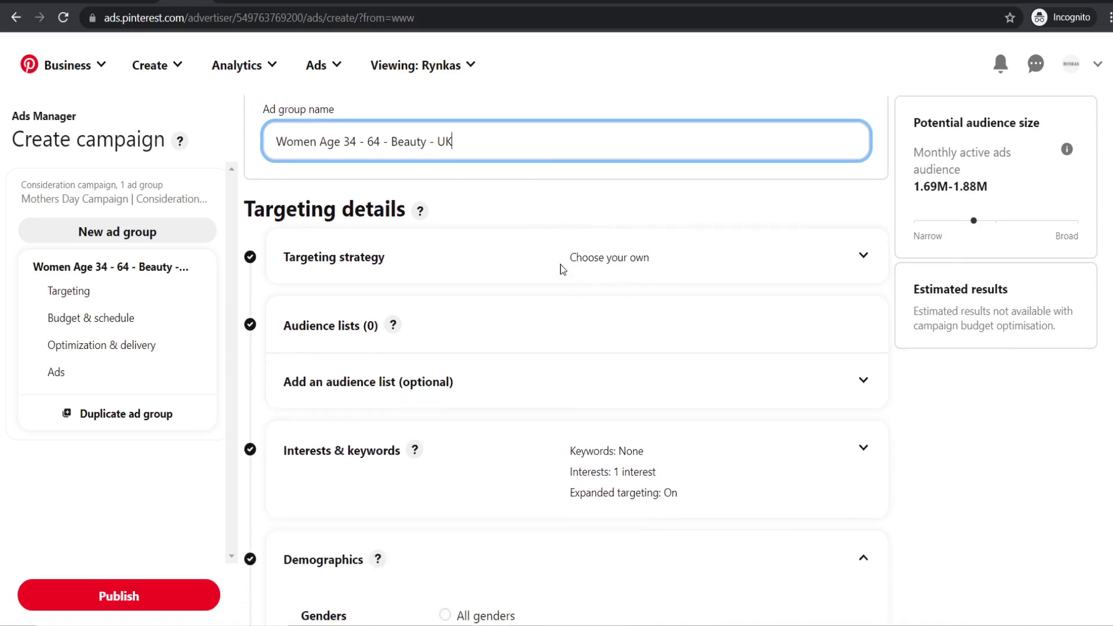
pyautogui.scroll(-3, 565, 264)
pyautogui.scroll(-9, 529, 243)
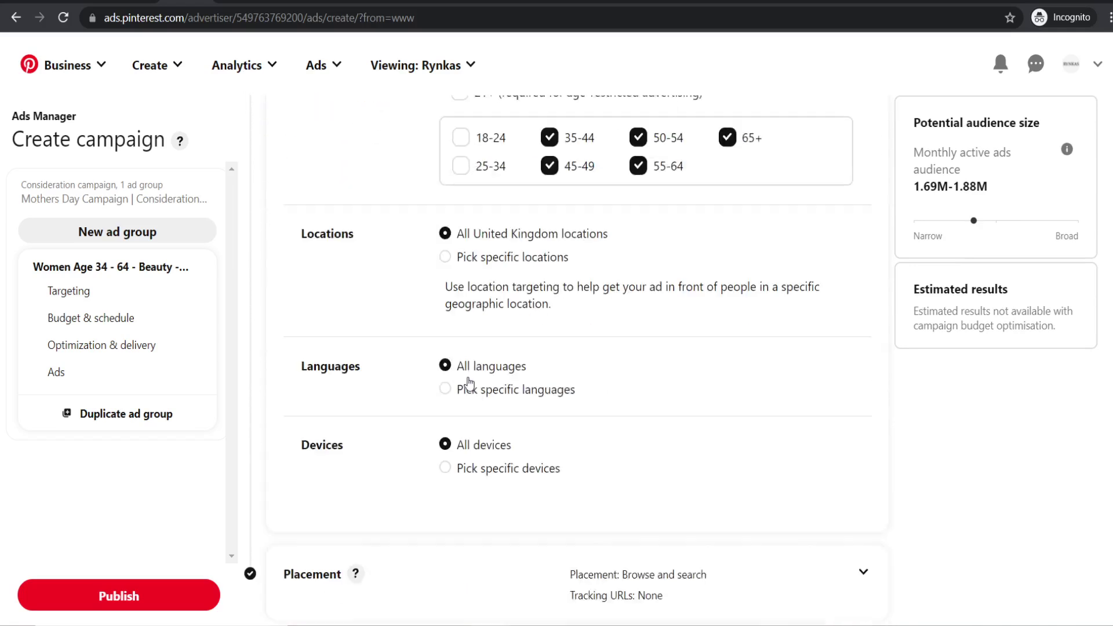
# - Pick specific locations and target United Kingdom only
pyautogui.click(445, 249)
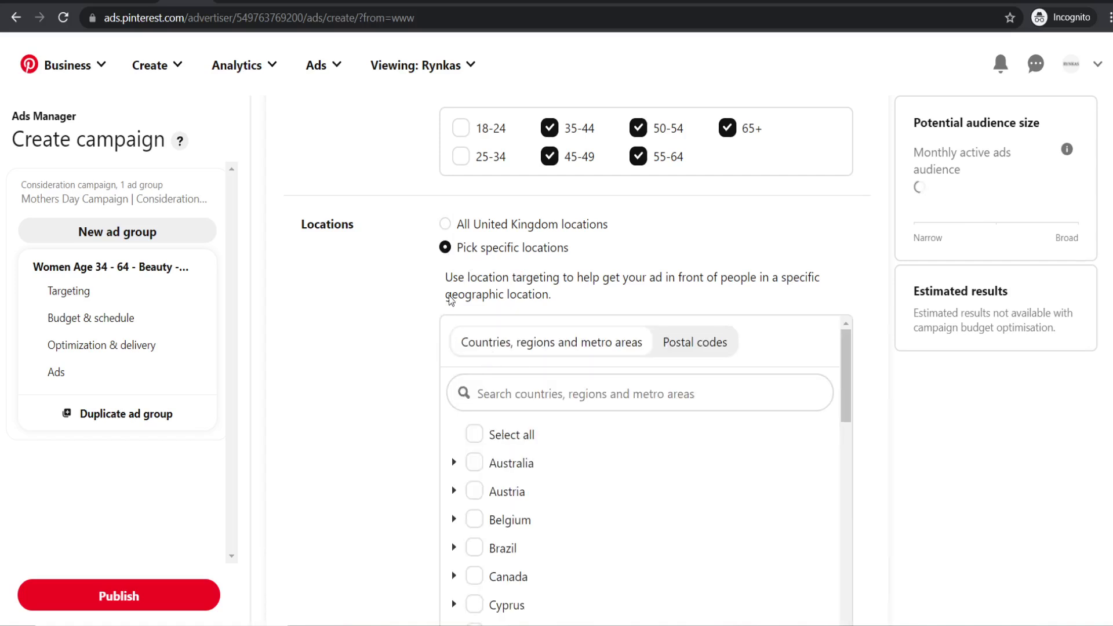
pyautogui.scroll(-3, 467, 493)
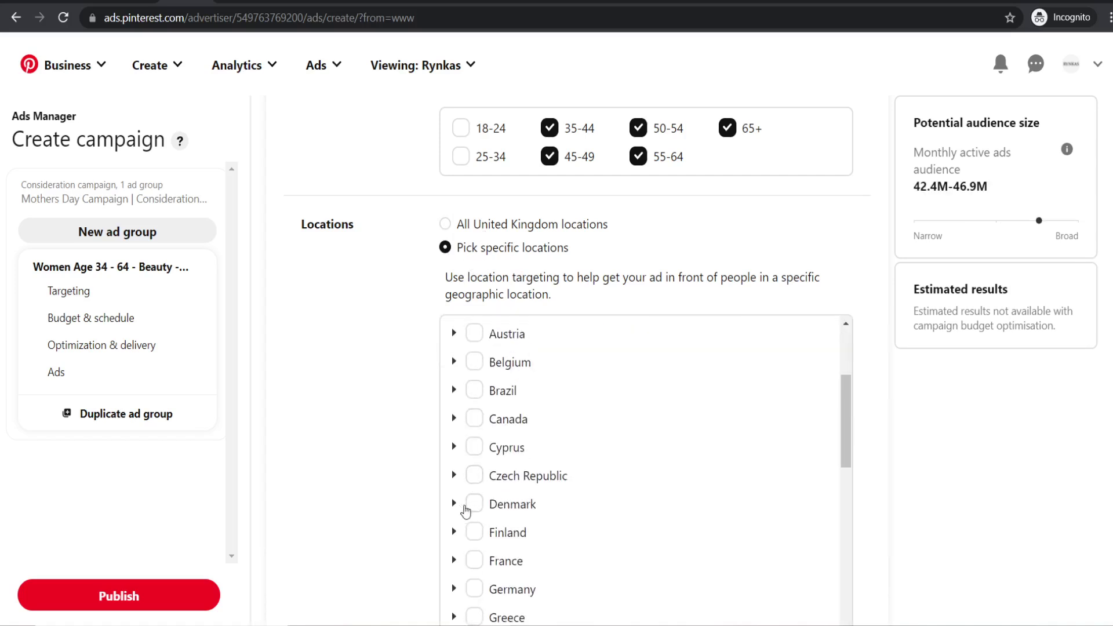
pyautogui.scroll(-3, 415, 498)
pyautogui.scroll(-10, 552, 368)
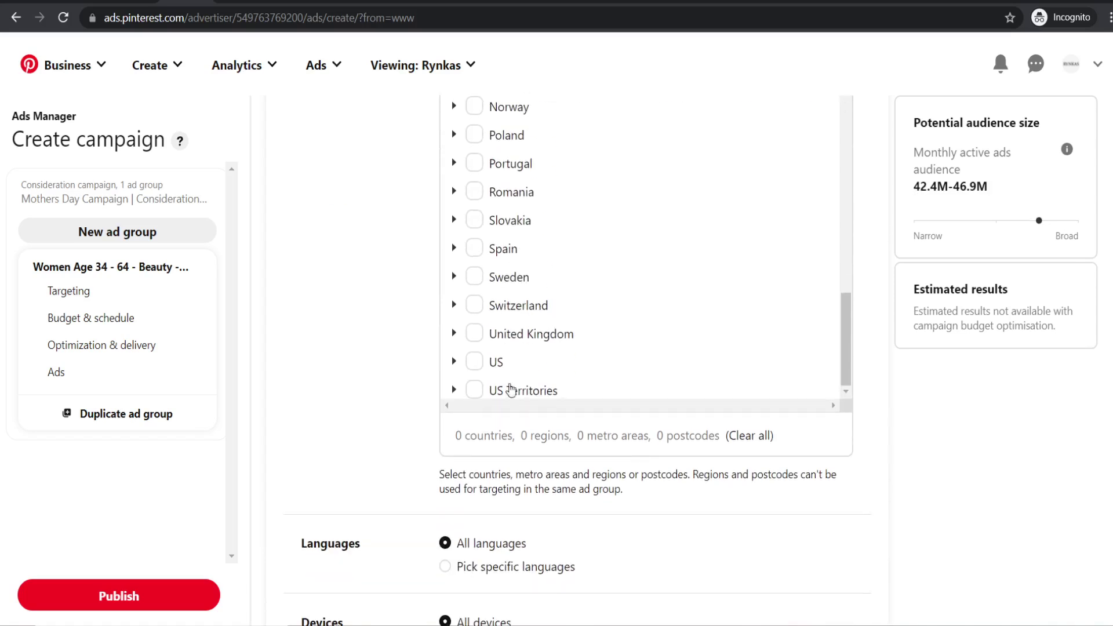
pyautogui.click(474, 363)
pyautogui.click(476, 334)
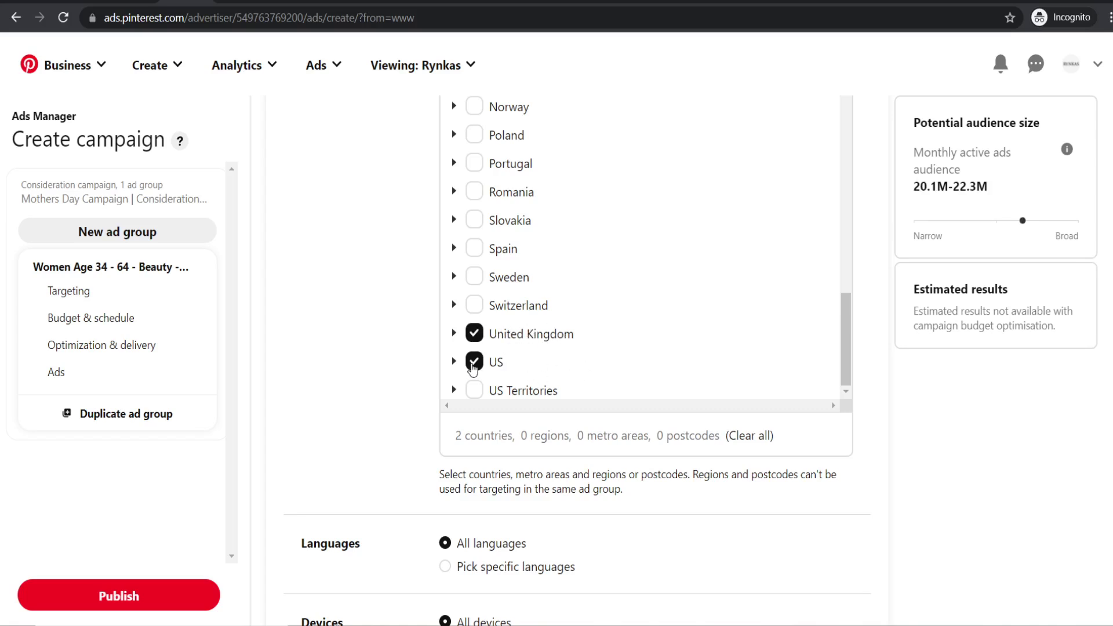
pyautogui.click(473, 363)
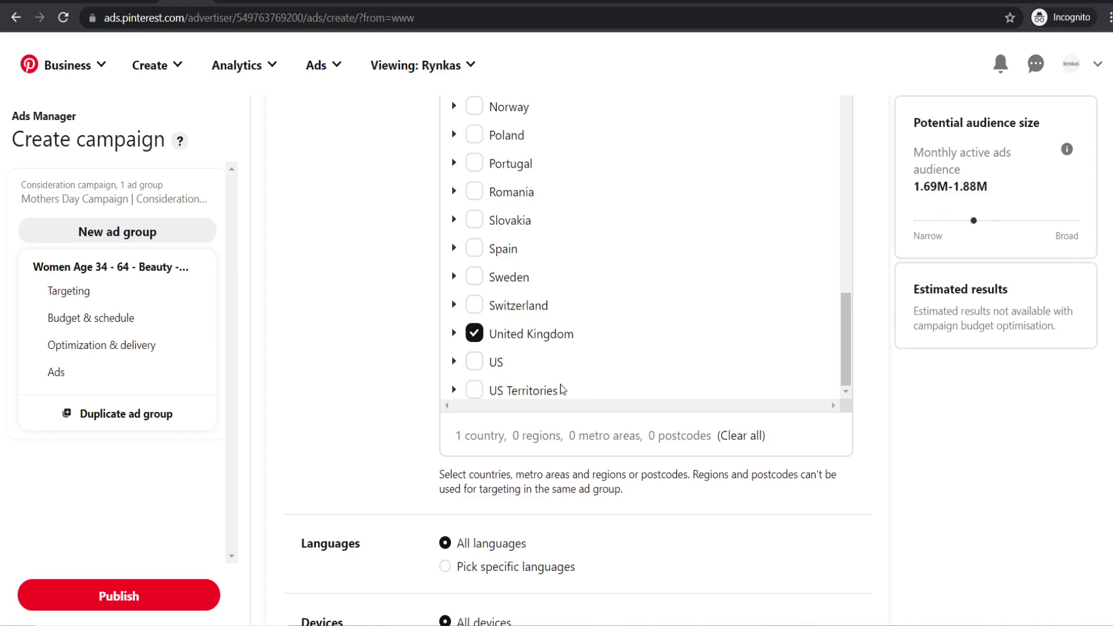
pyautogui.scroll(4, 554, 371)
pyautogui.scroll(3, 355, 298)
pyautogui.scroll(4, 567, 405)
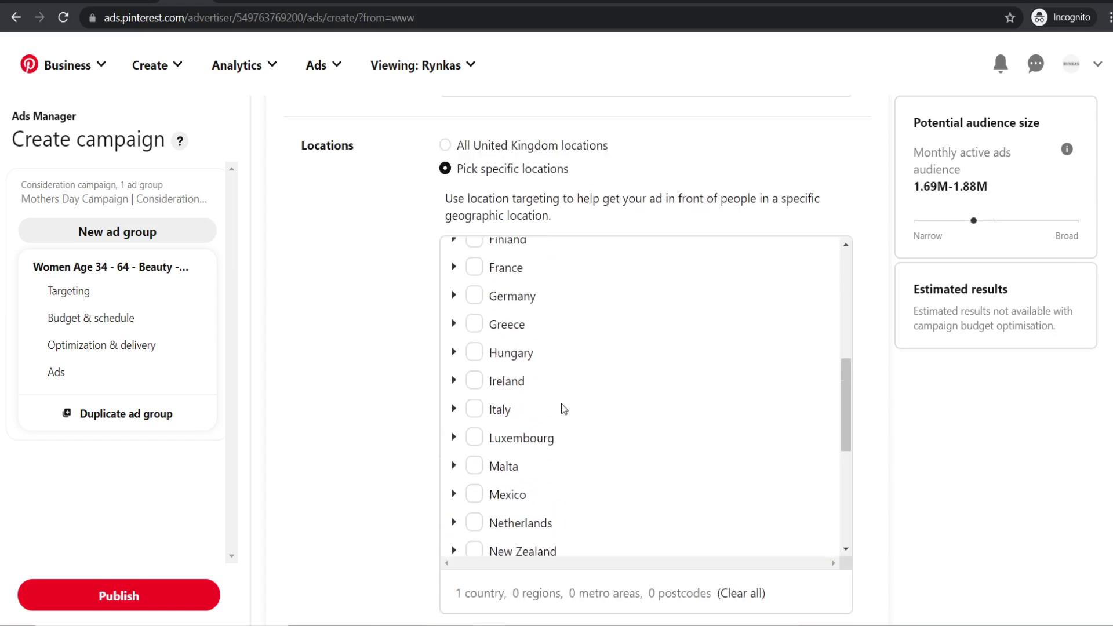
pyautogui.scroll(-3, 566, 414)
pyautogui.scroll(-5, 355, 401)
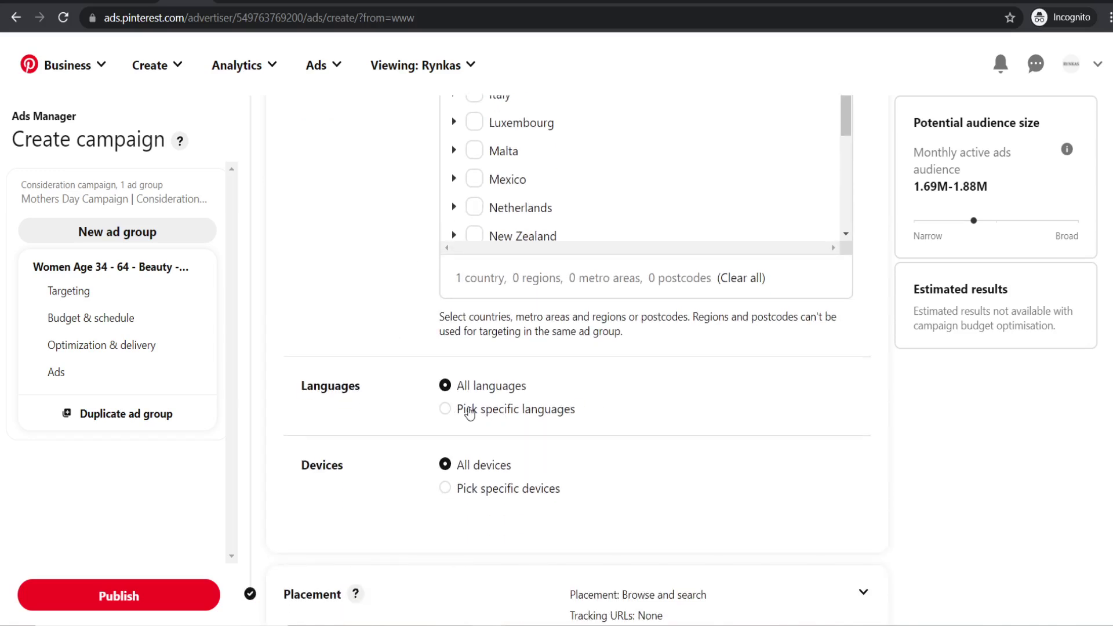
# - Pick specific languages and untick Danish, Dutch, Czech, Chinese, Finnish, French and others
pyautogui.click(467, 411)
pyautogui.scroll(-3, 522, 377)
pyautogui.click(470, 458)
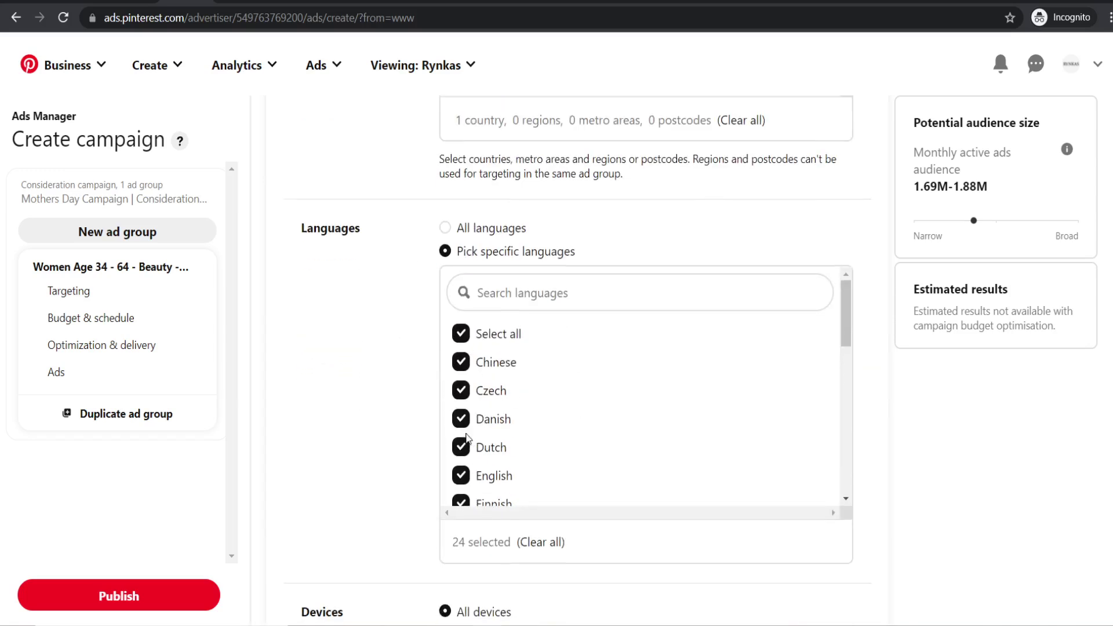
pyautogui.click(468, 432)
pyautogui.click(467, 392)
pyautogui.click(464, 362)
pyautogui.scroll(-2, 493, 406)
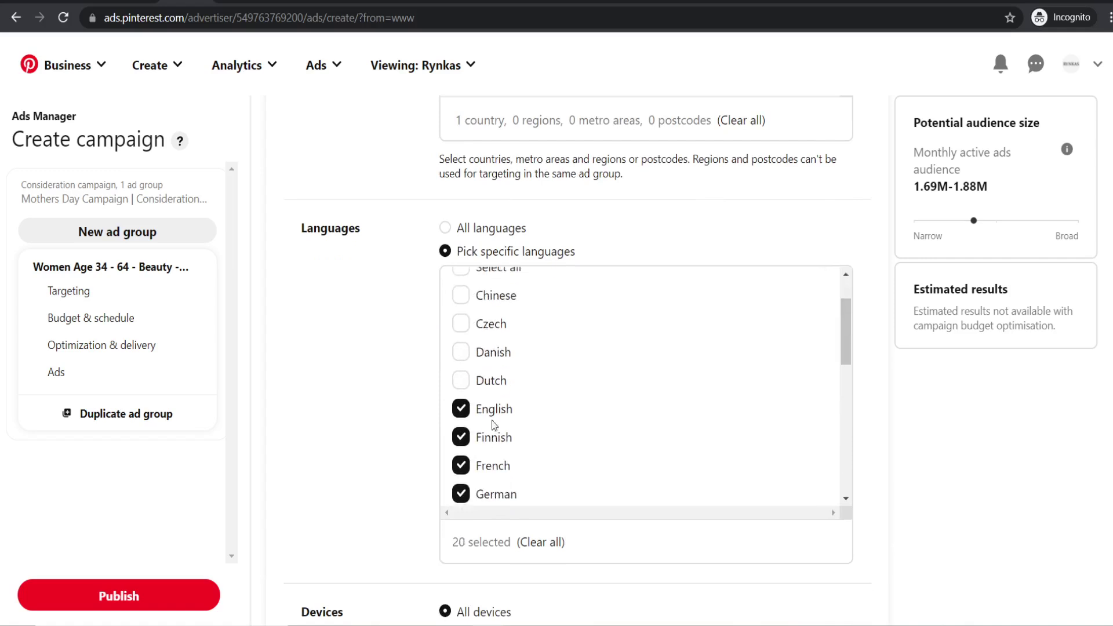
pyautogui.click(462, 426)
pyautogui.click(461, 453)
pyautogui.scroll(-3, 510, 406)
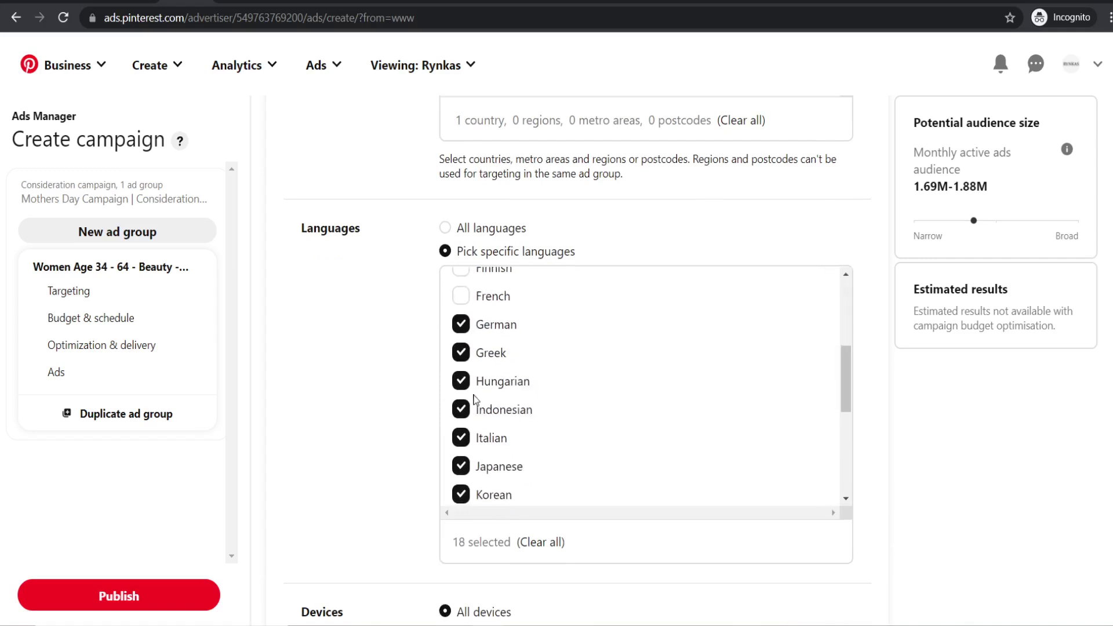
pyautogui.click(462, 325)
pyautogui.click(462, 353)
pyautogui.click(463, 382)
pyautogui.click(462, 410)
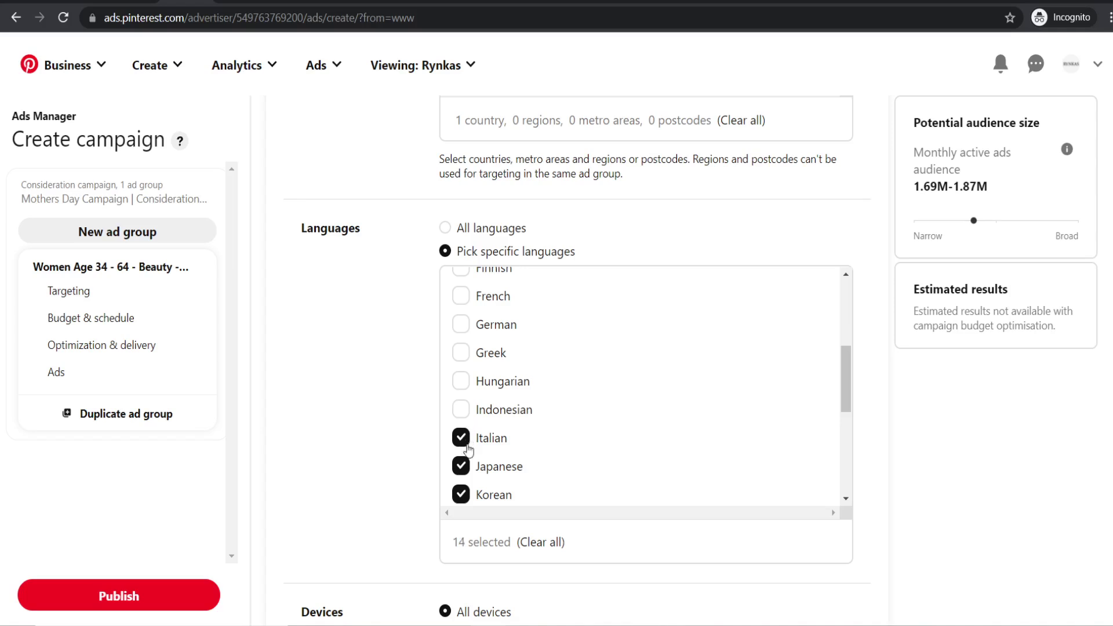
pyautogui.click(463, 438)
pyautogui.click(463, 467)
pyautogui.scroll(-3, 471, 387)
pyautogui.click(461, 336)
pyautogui.click(461, 365)
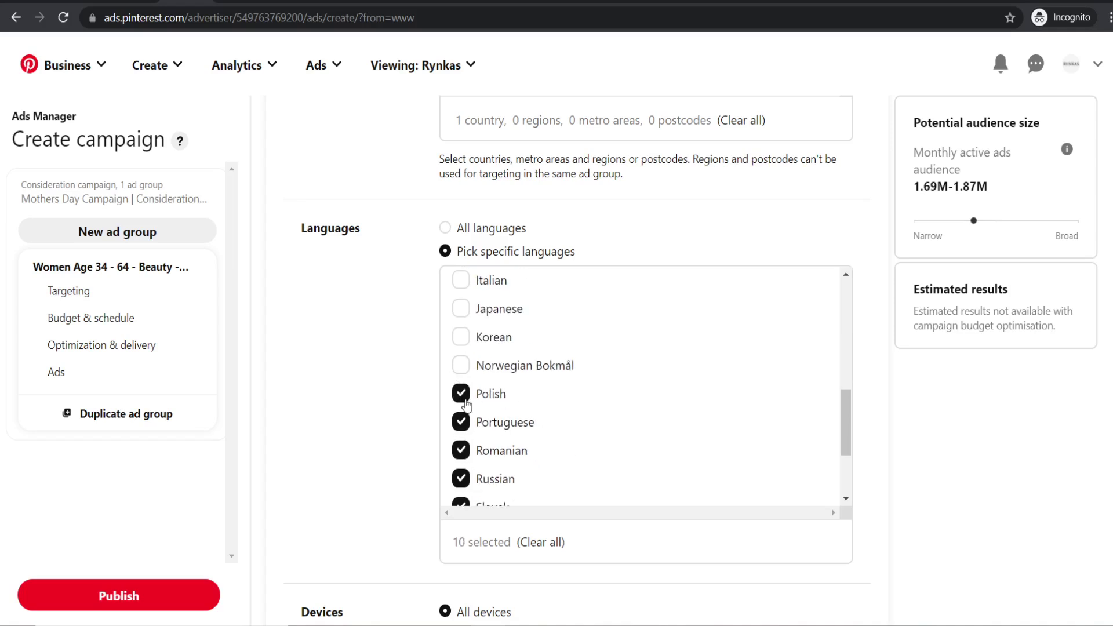
pyautogui.click(461, 394)
# - Clear all remaining languages and tick English as the only target language
pyautogui.click(527, 541)
pyautogui.scroll(4, 574, 423)
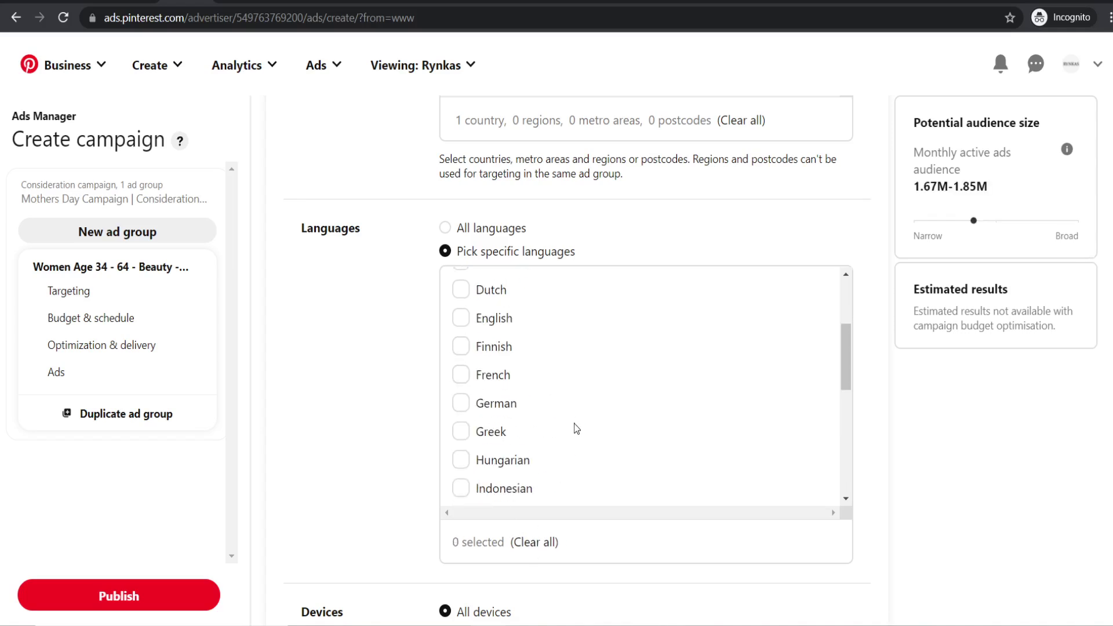
pyautogui.click(461, 318)
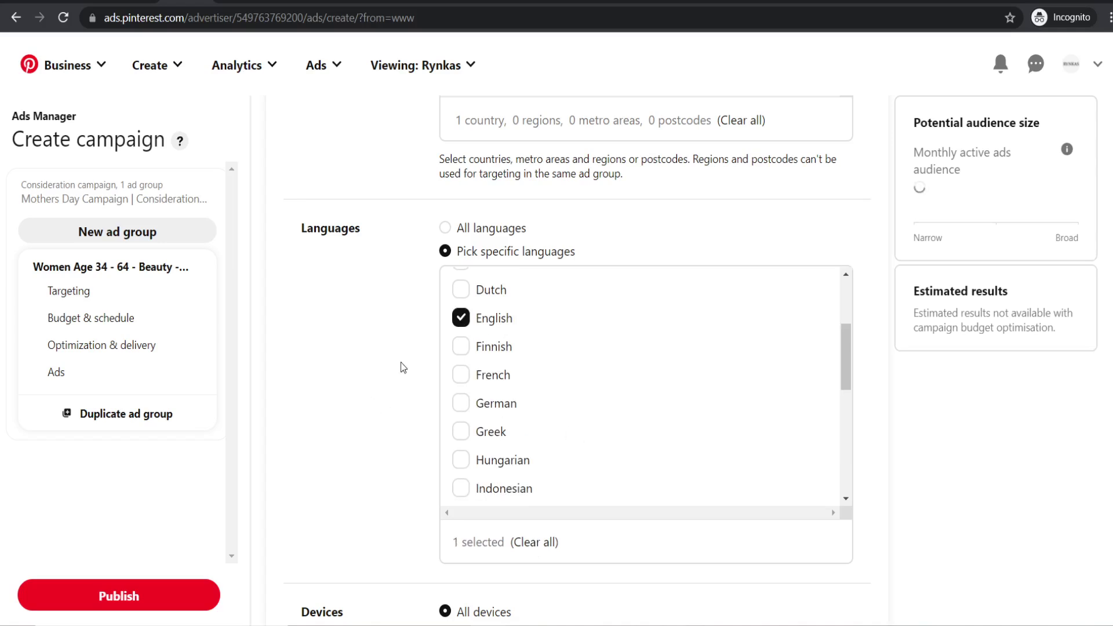
pyautogui.scroll(-4, 412, 298)
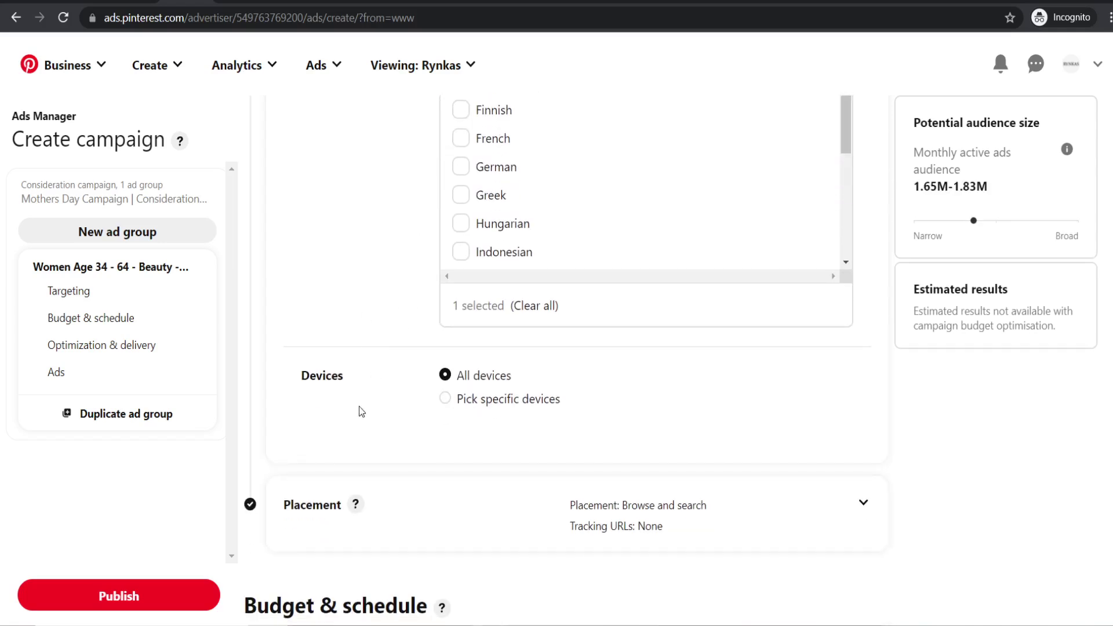
# - Add the hands-on-face, leopard-top video and hair-bun pins to the ad
pyautogui.scroll(-1, 423, 342)
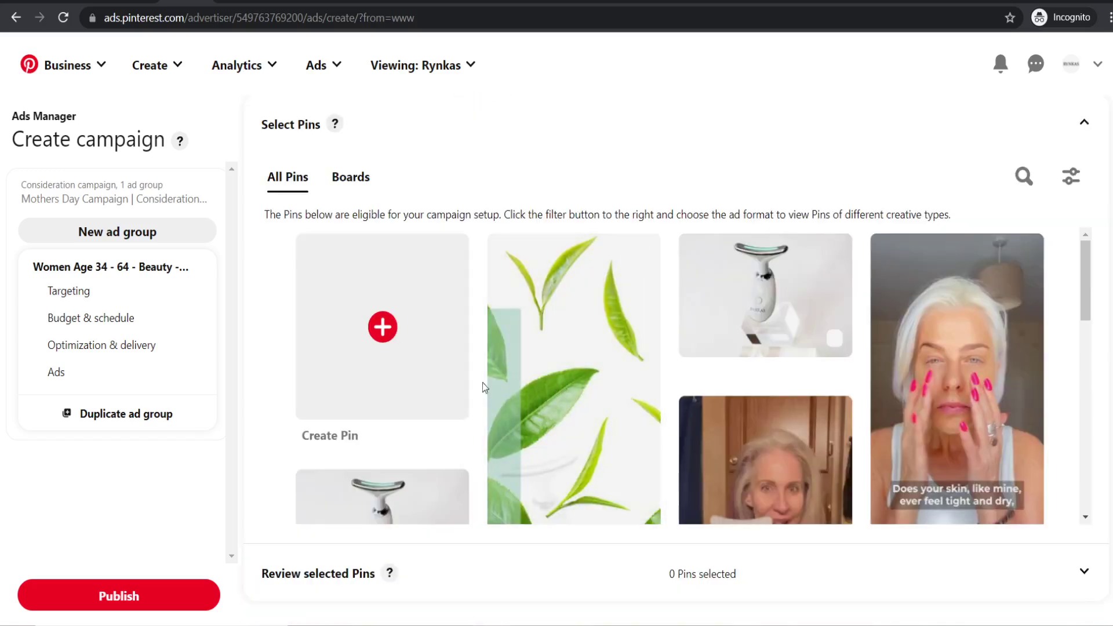
pyautogui.scroll(7, 461, 265)
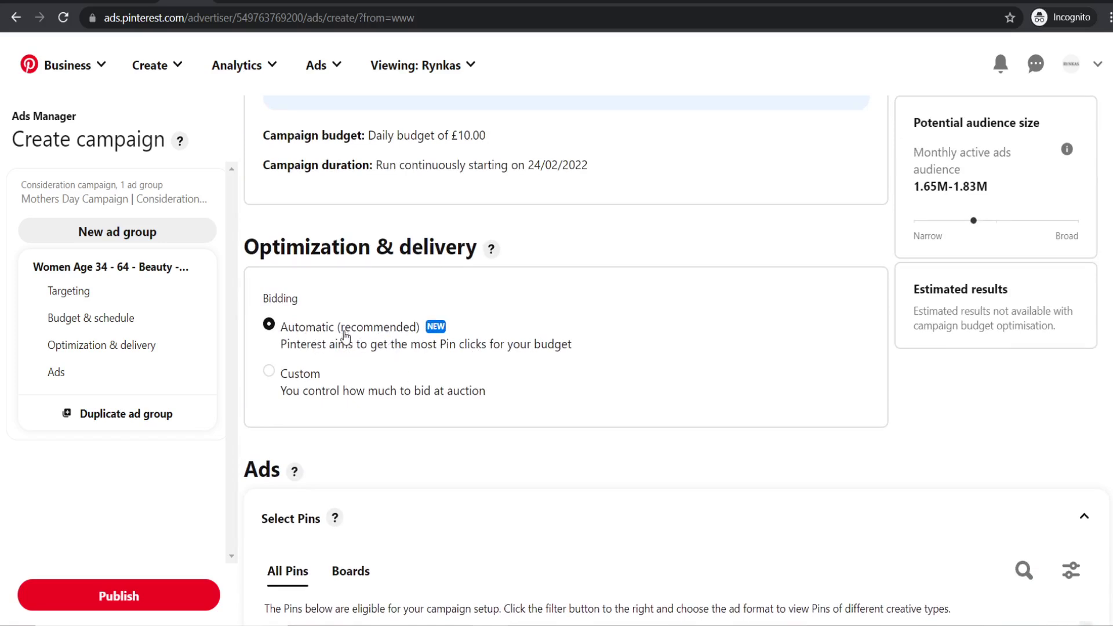
pyautogui.scroll(-4, 485, 314)
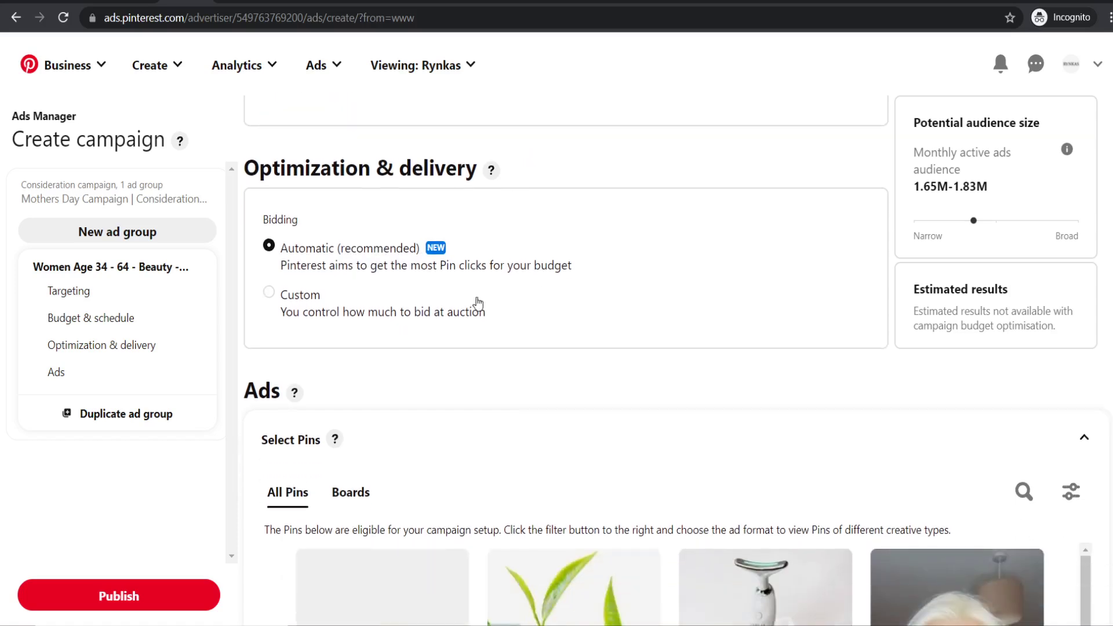
pyautogui.scroll(-1, 423, 247)
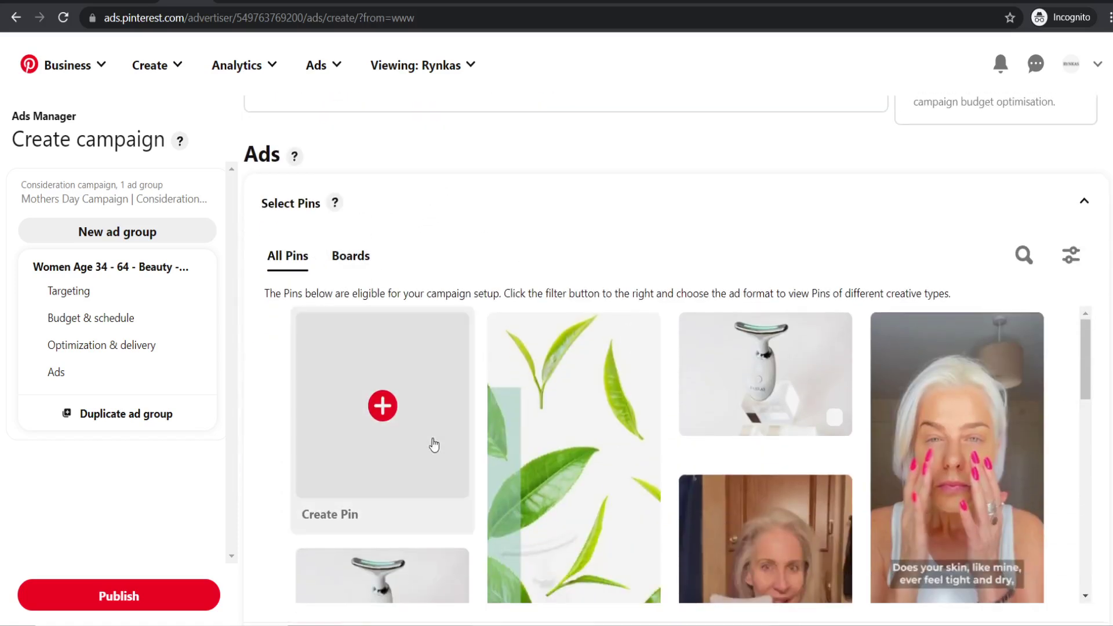
pyautogui.scroll(-1, 571, 232)
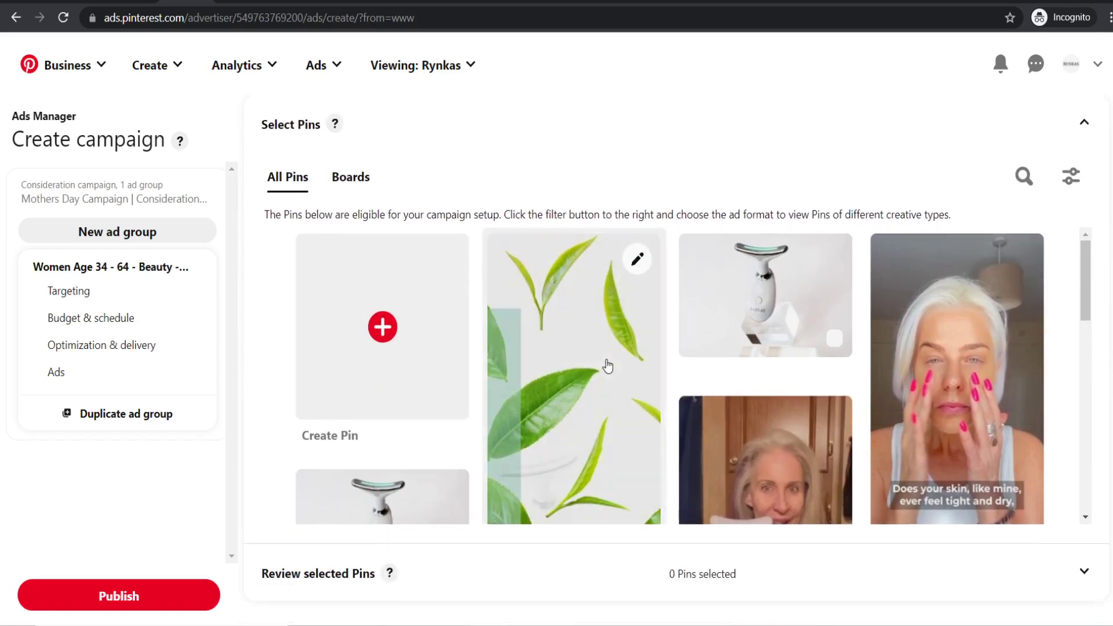
pyautogui.scroll(-2, 603, 365)
pyautogui.scroll(1, 632, 389)
pyautogui.scroll(1, 588, 323)
pyautogui.scroll(10, 912, 335)
pyautogui.scroll(-10, 721, 322)
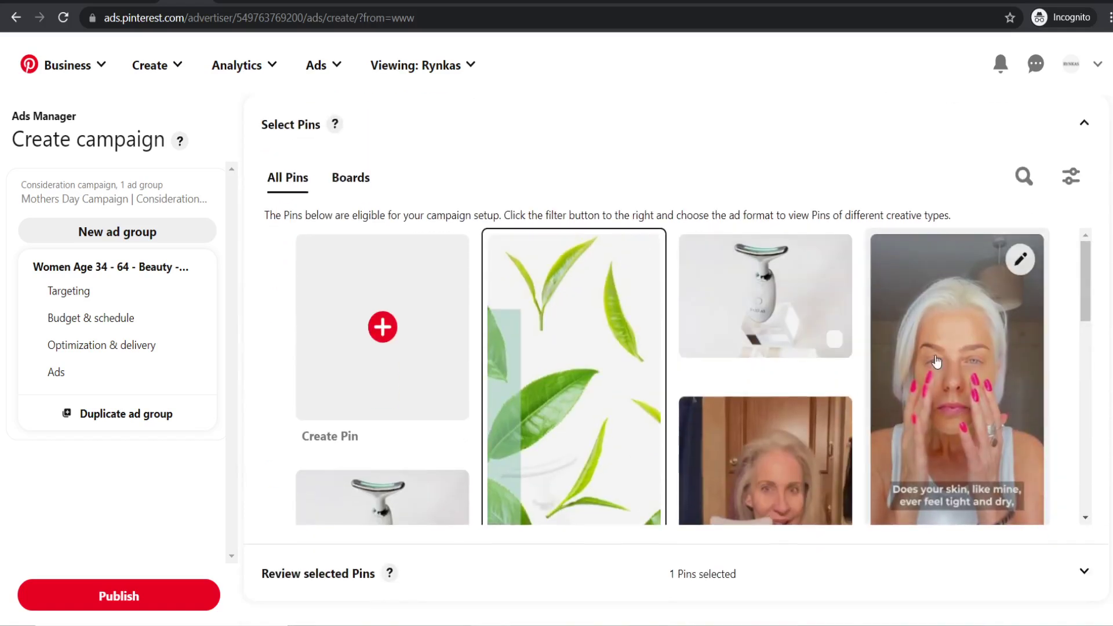
pyautogui.click(936, 361)
pyautogui.scroll(-1, 936, 361)
pyautogui.click(794, 365)
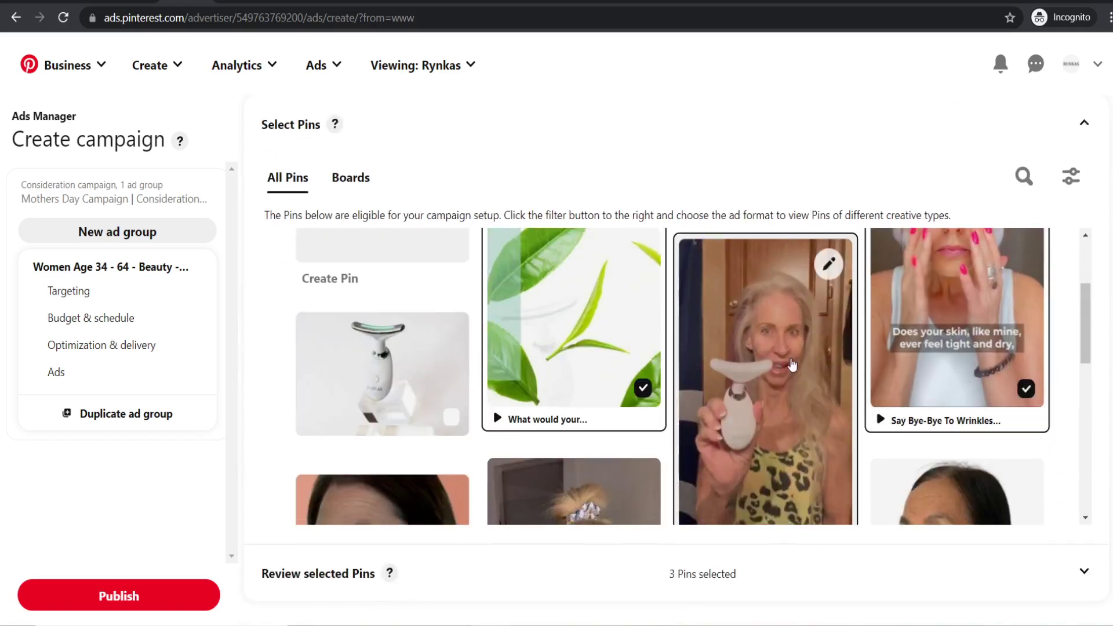
pyautogui.scroll(-3, 754, 377)
pyautogui.click(655, 427)
pyautogui.scroll(4, 650, 423)
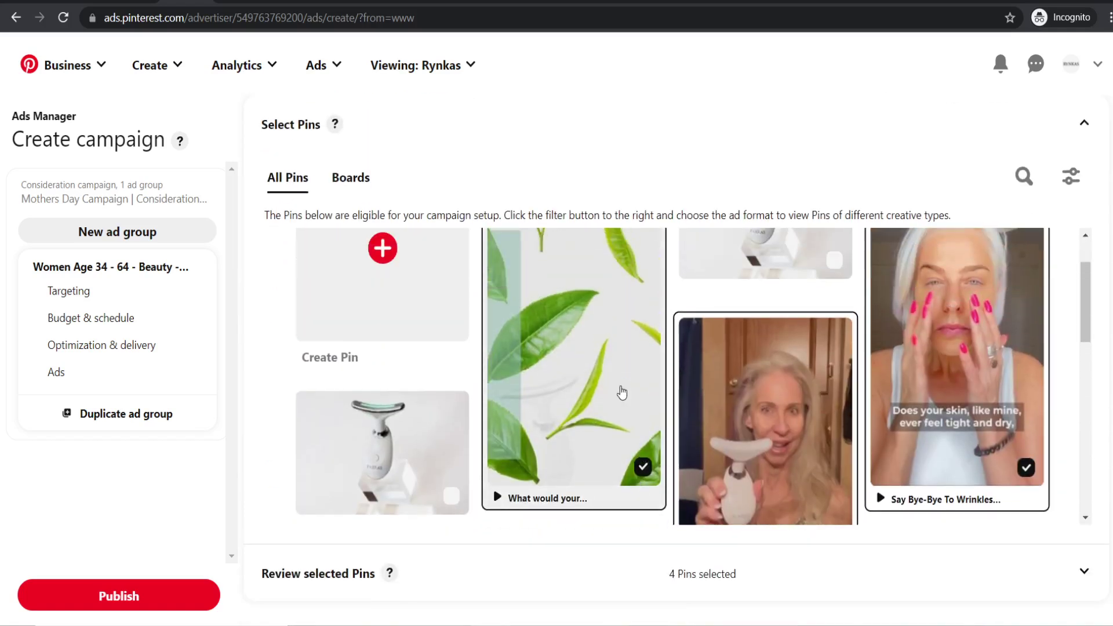
pyautogui.scroll(1, 596, 380)
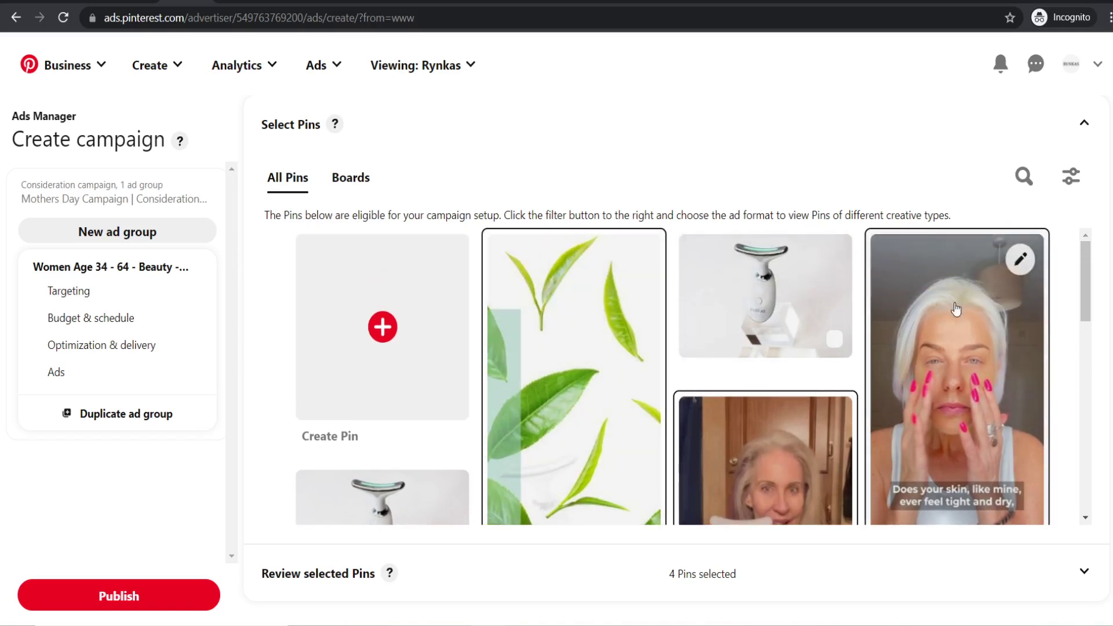
# - Open the hands-on-face video pin's editor and review its title and description
pyautogui.click(1022, 260)
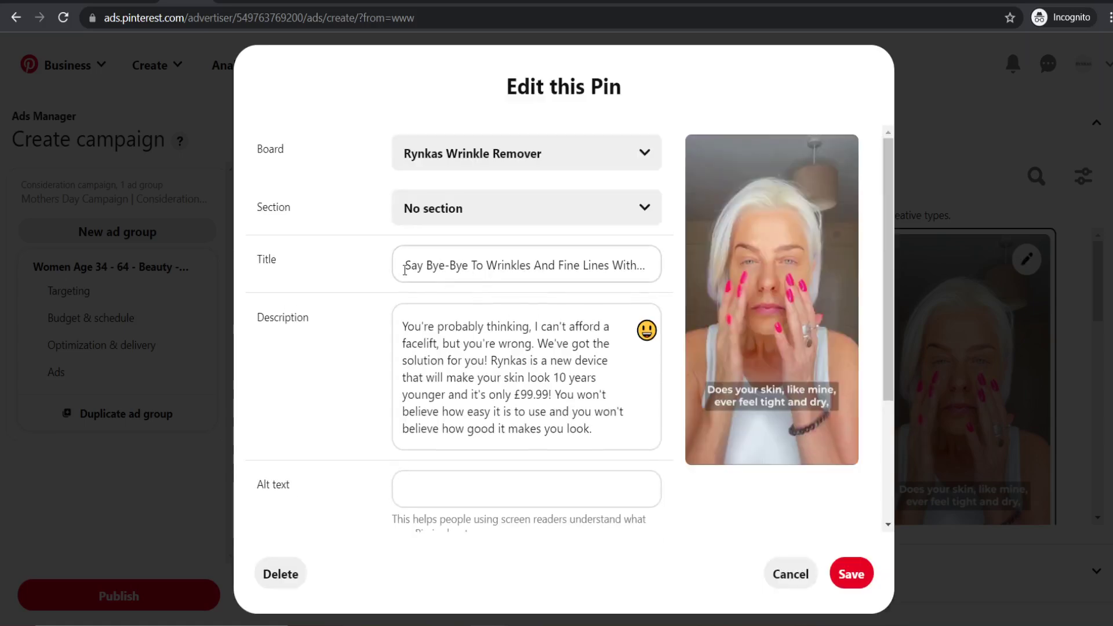
pyautogui.moveTo(405, 270); pyautogui.dragTo(682, 267)
pyautogui.click(501, 265)
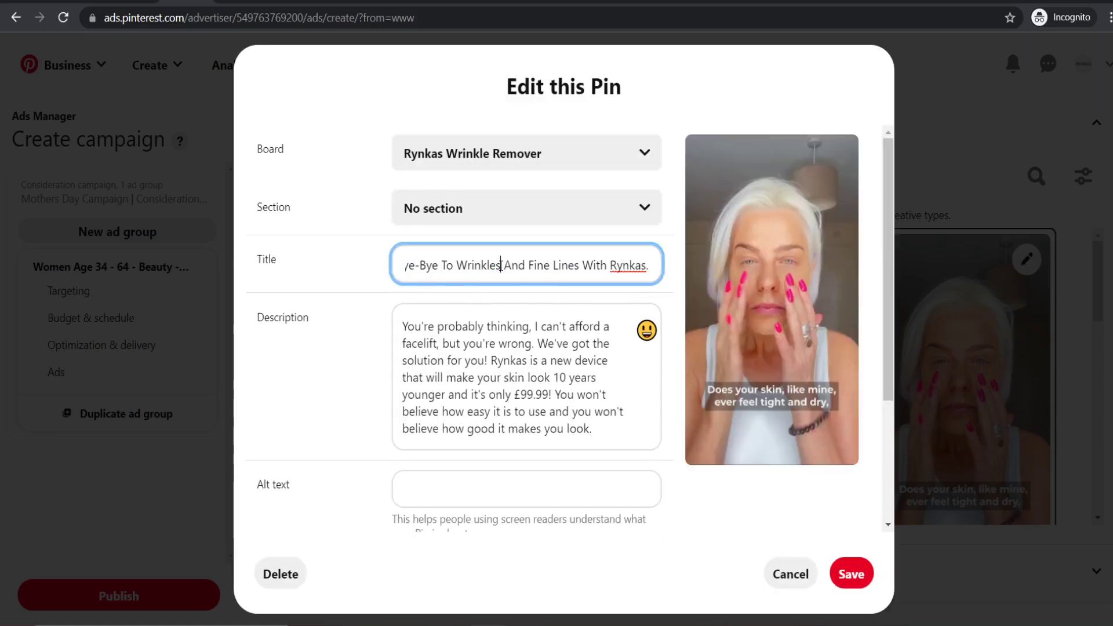
pyautogui.hotkey('ctrl', 'shift', 'Left')
pyautogui.hotkey('ctrl', 'shift', 'Left')
pyautogui.hotkey('ctrl', 'shift', 'Left')
pyautogui.hotkey('ctrl', 'shift', 'Left')
pyautogui.hotkey('ctrl', 'shift', 'Left')
pyautogui.click(396, 268)
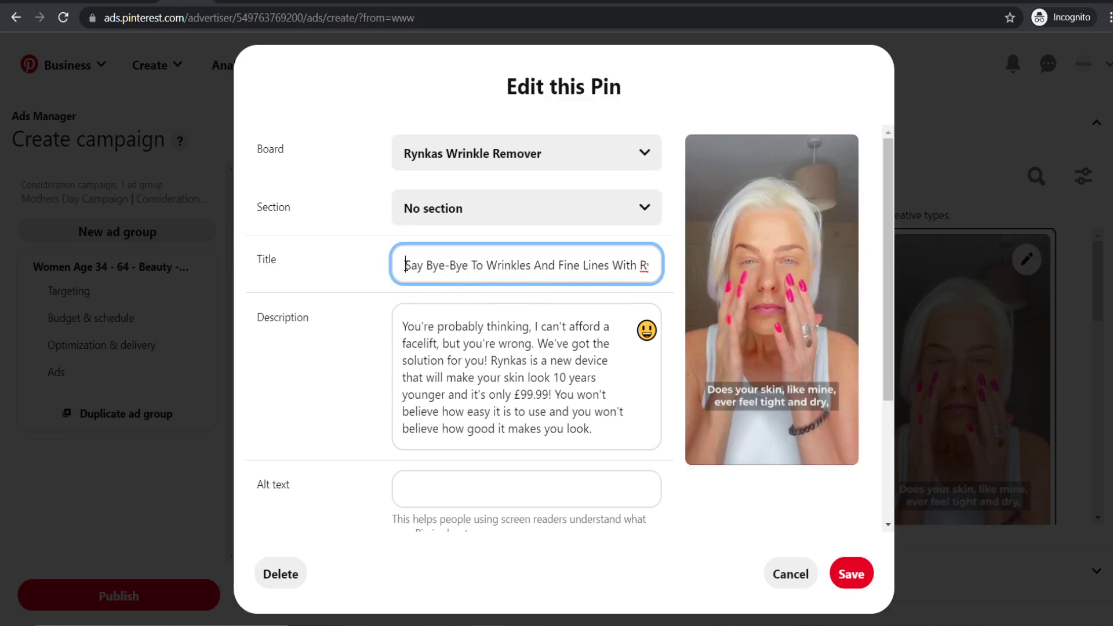
pyautogui.moveTo(404, 267); pyautogui.dragTo(675, 262)
pyautogui.click(545, 356)
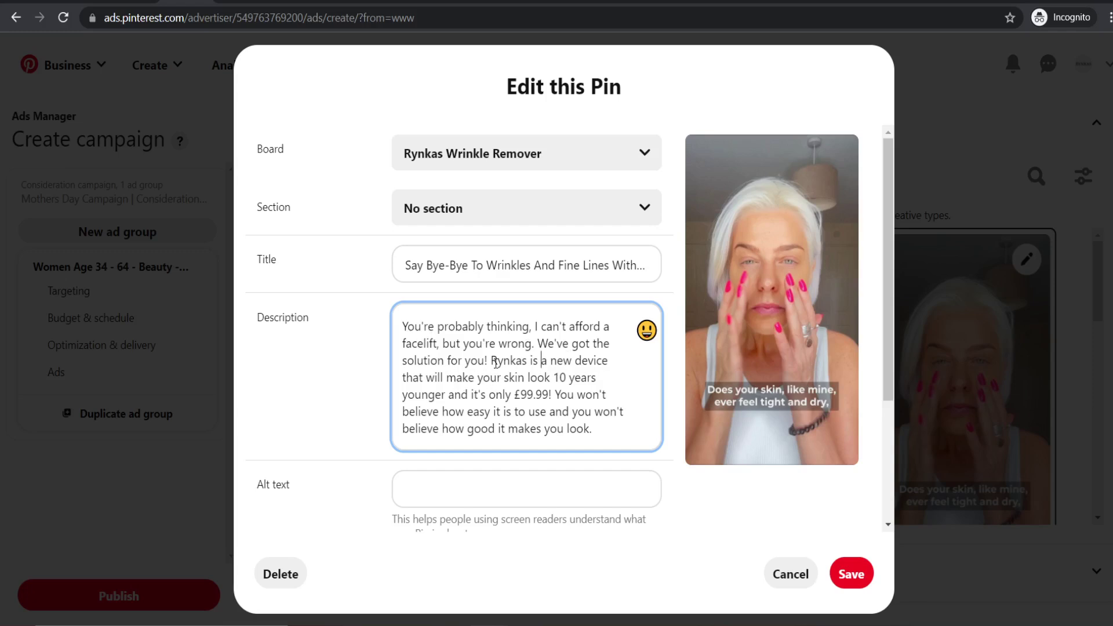
pyautogui.scroll(-1, 496, 363)
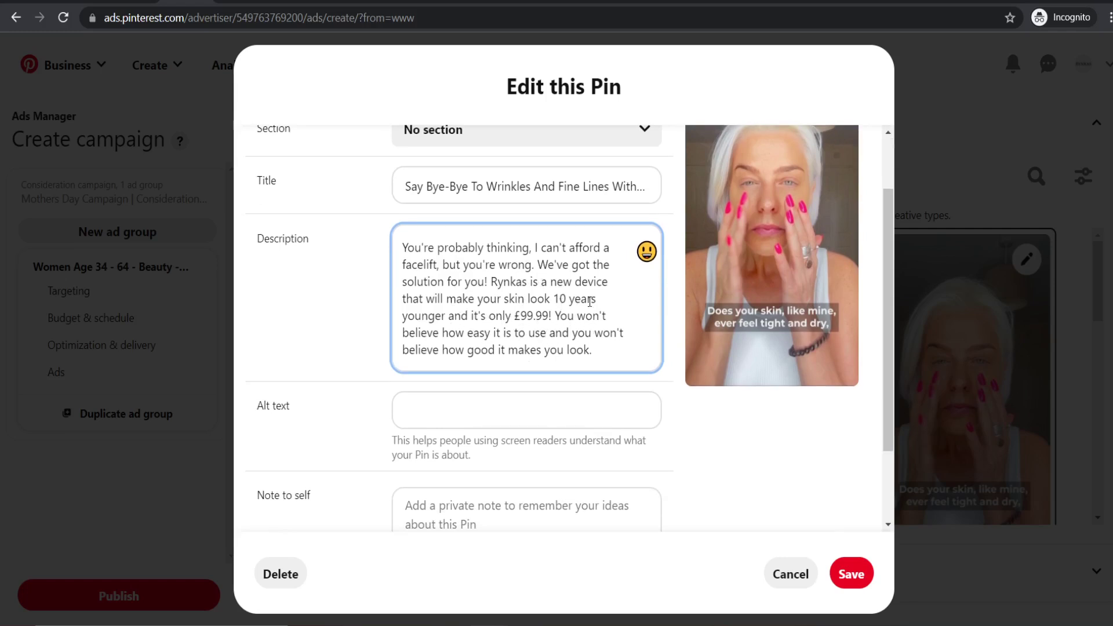
pyautogui.scroll(-1, 570, 327)
pyautogui.scroll(3, 551, 331)
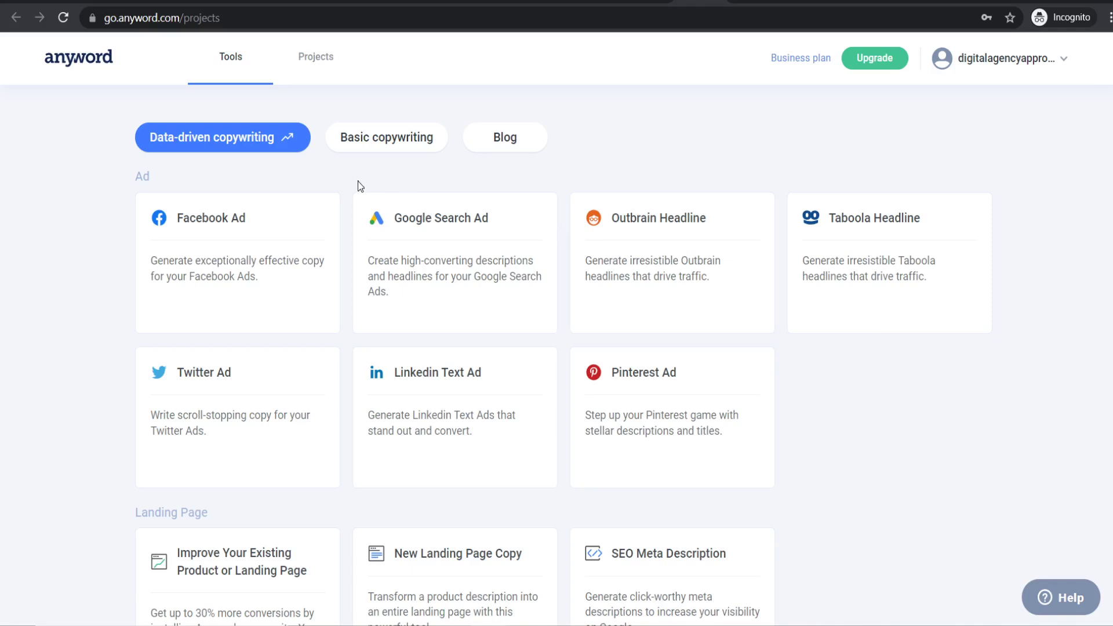
# - Open Anyword's Rynkas – The Future of Wrinkle Removal project and scroll through its generated descriptions
pyautogui.click(318, 61)
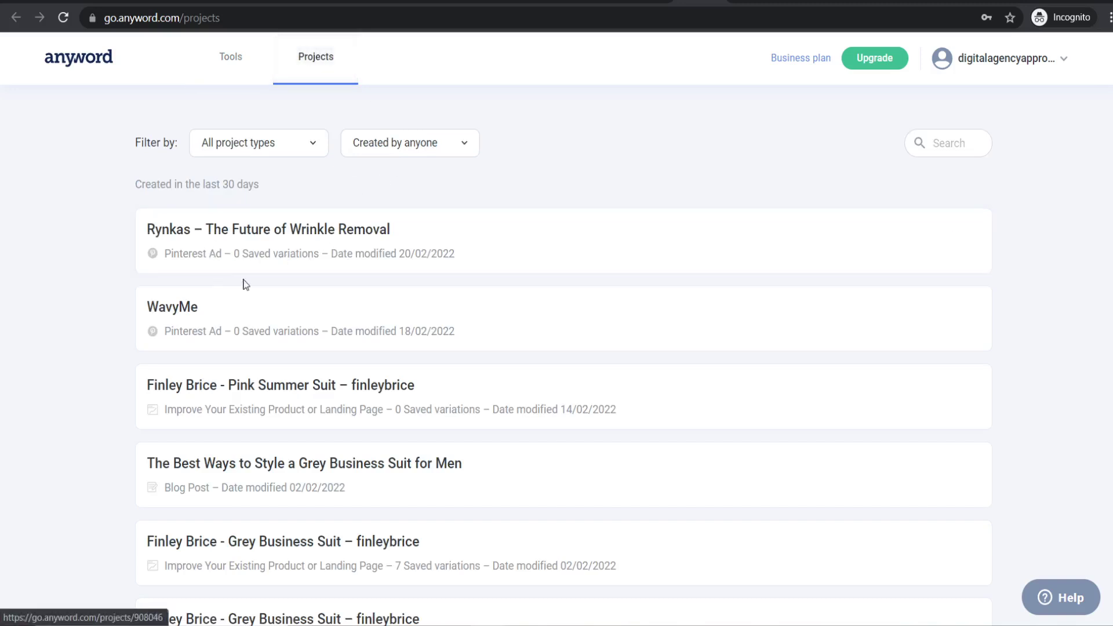
pyautogui.click(235, 241)
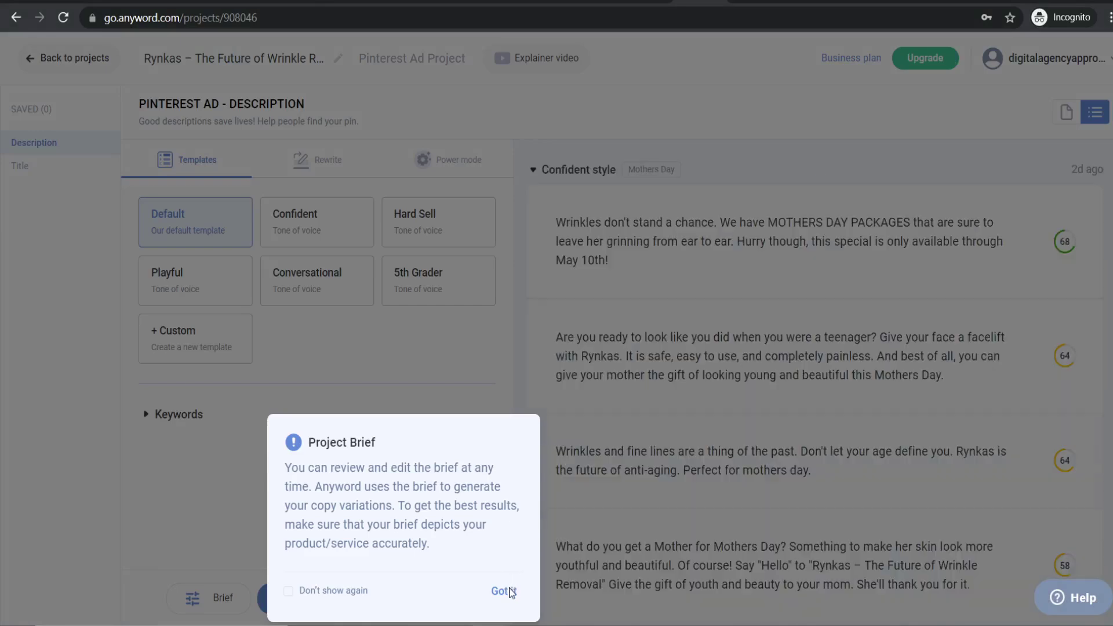
pyautogui.click(503, 591)
pyautogui.scroll(-15, 771, 243)
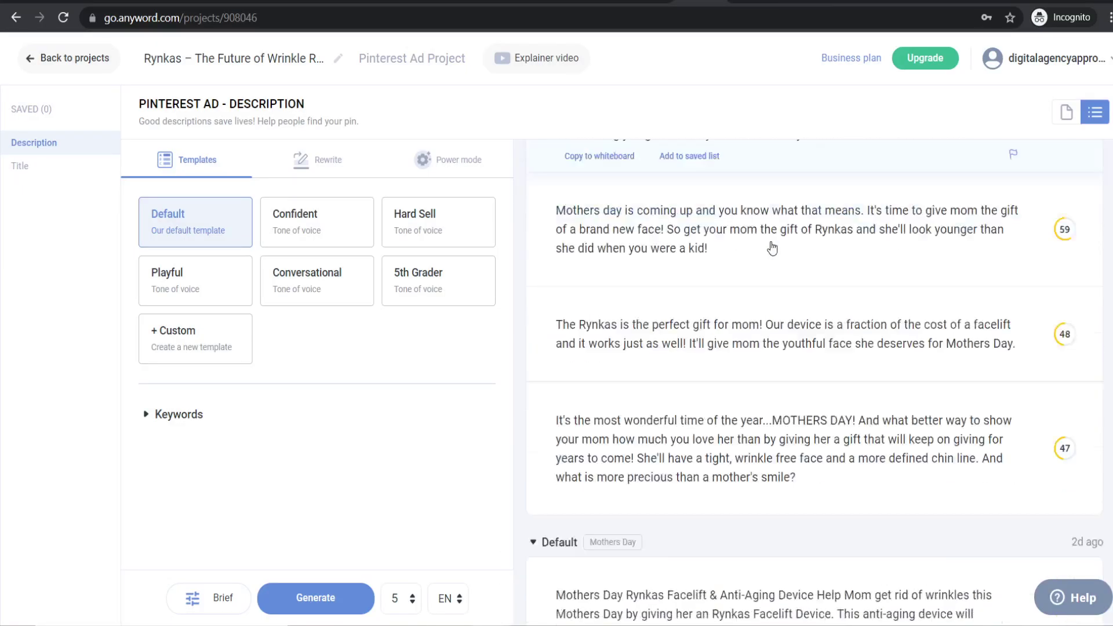
pyautogui.scroll(-5, 773, 254)
pyautogui.scroll(1, 812, 273)
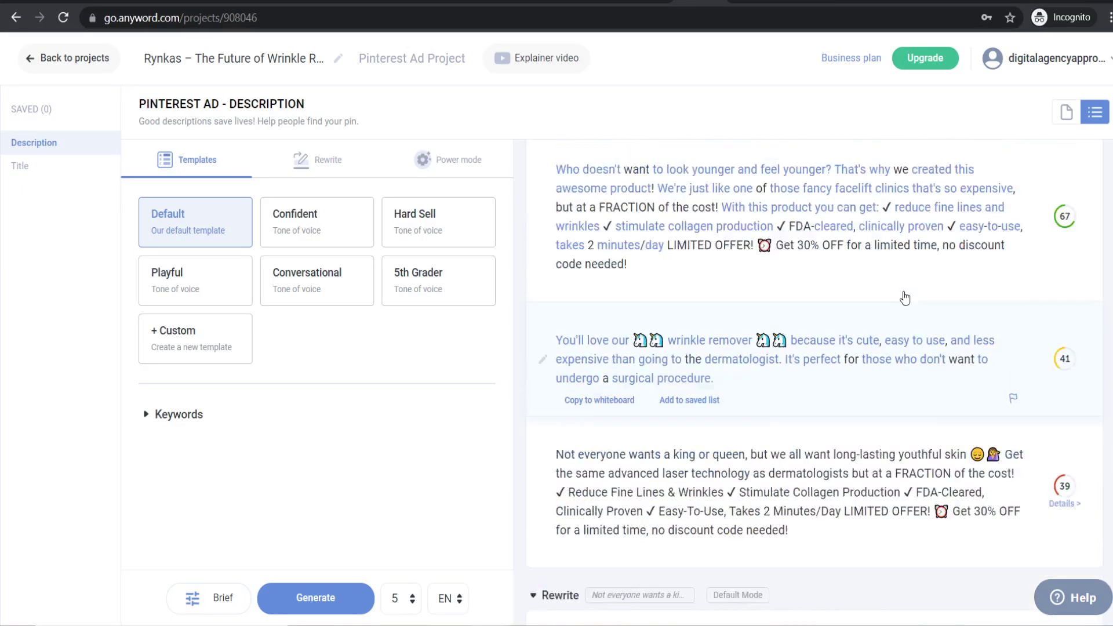
pyautogui.scroll(-2, 904, 298)
pyautogui.scroll(-4, 984, 265)
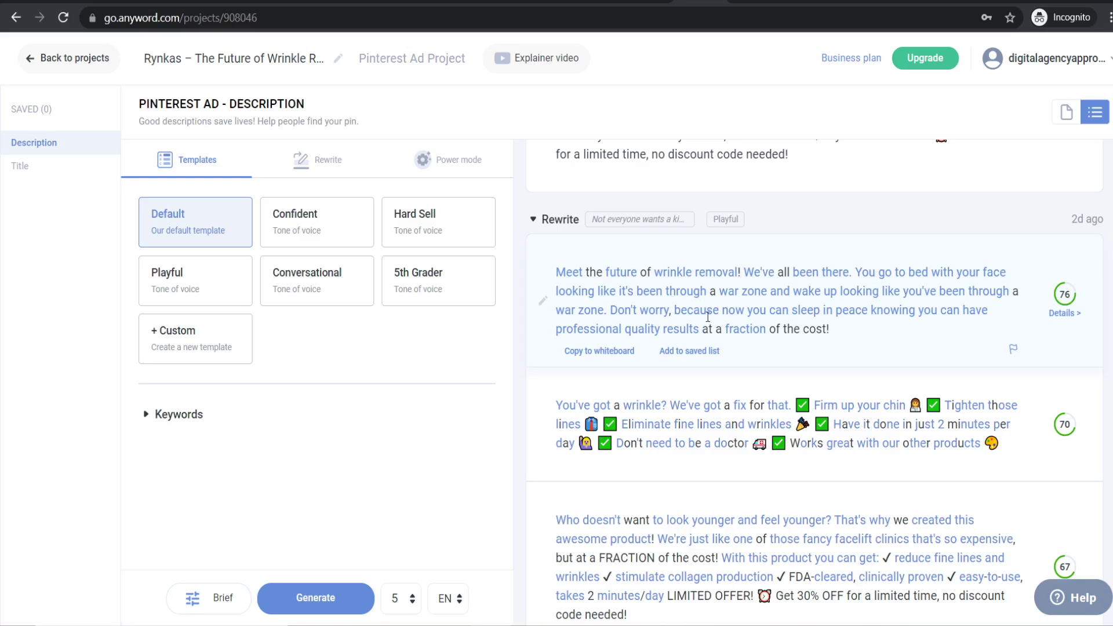
pyautogui.scroll(10, 765, 348)
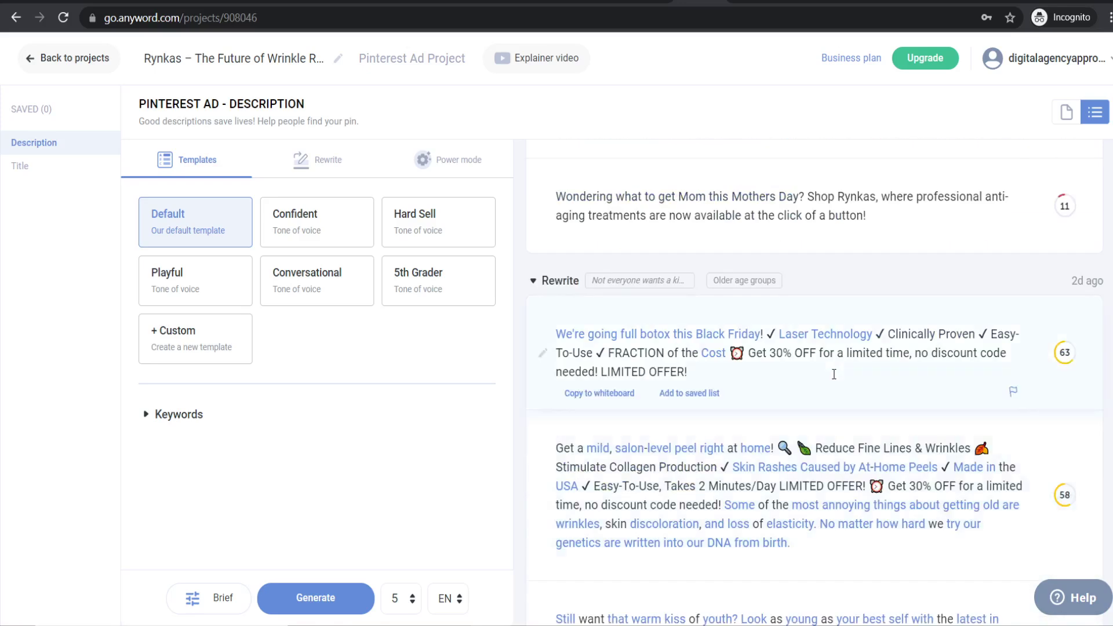
pyautogui.scroll(10, 827, 359)
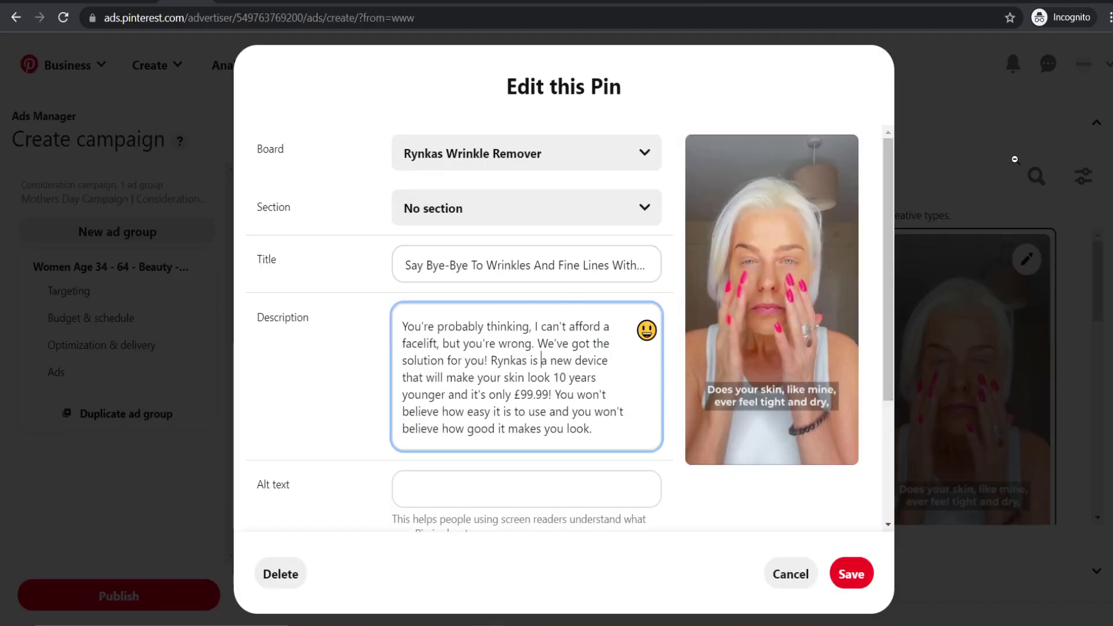
# - Close the editor, re-toggle the leopard-print pin, and review its edit form
pyautogui.click(943, 134)
pyautogui.click(756, 467)
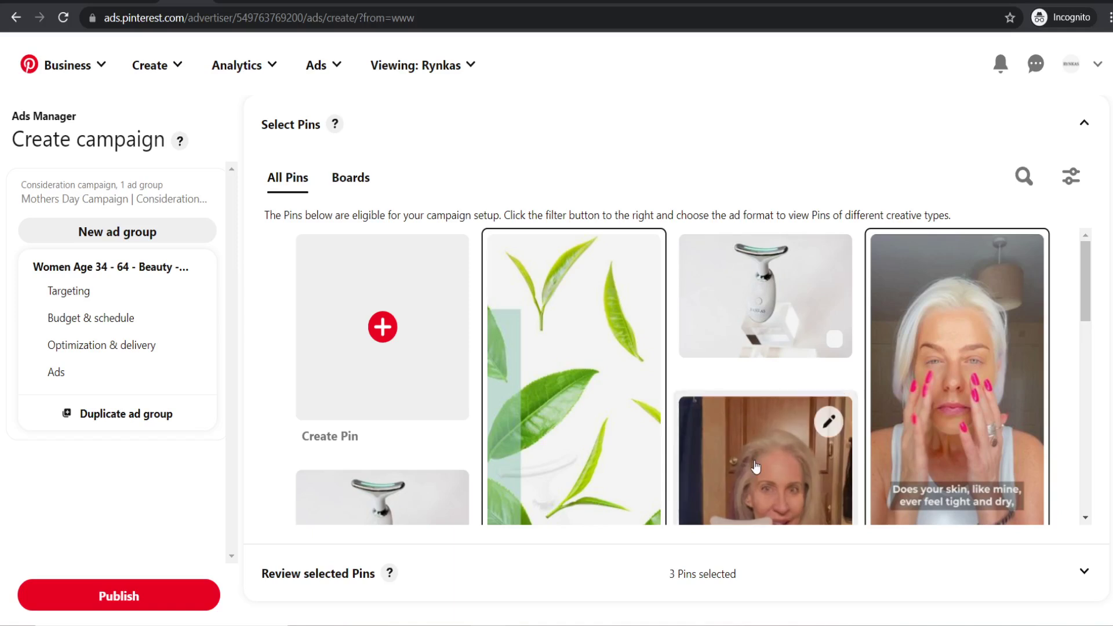
pyautogui.click(755, 466)
pyautogui.click(828, 421)
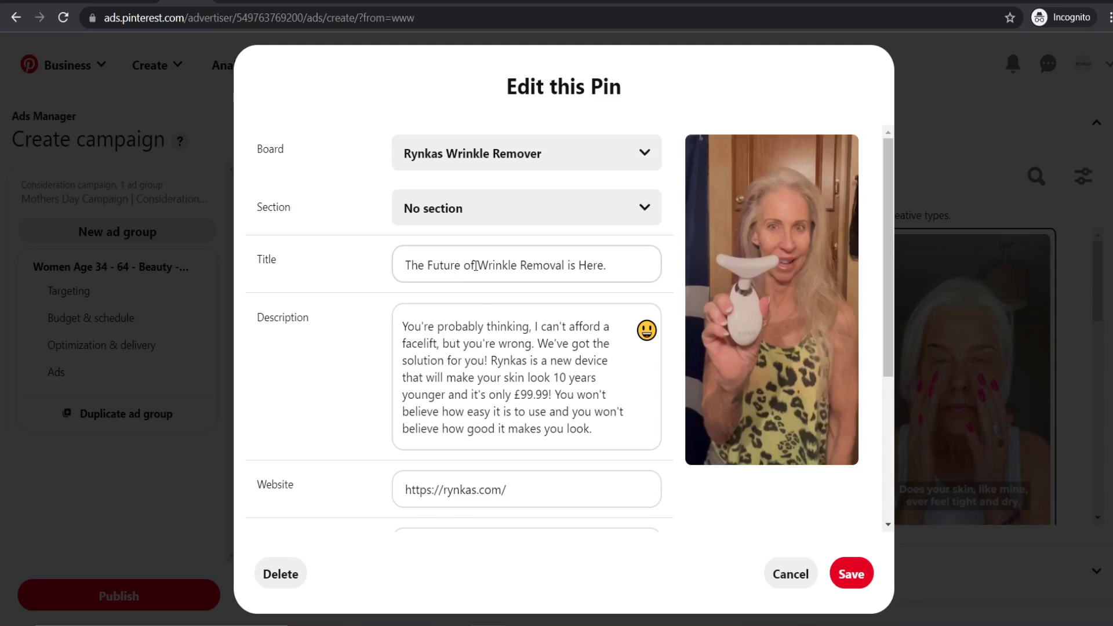
pyautogui.scroll(-3, 547, 308)
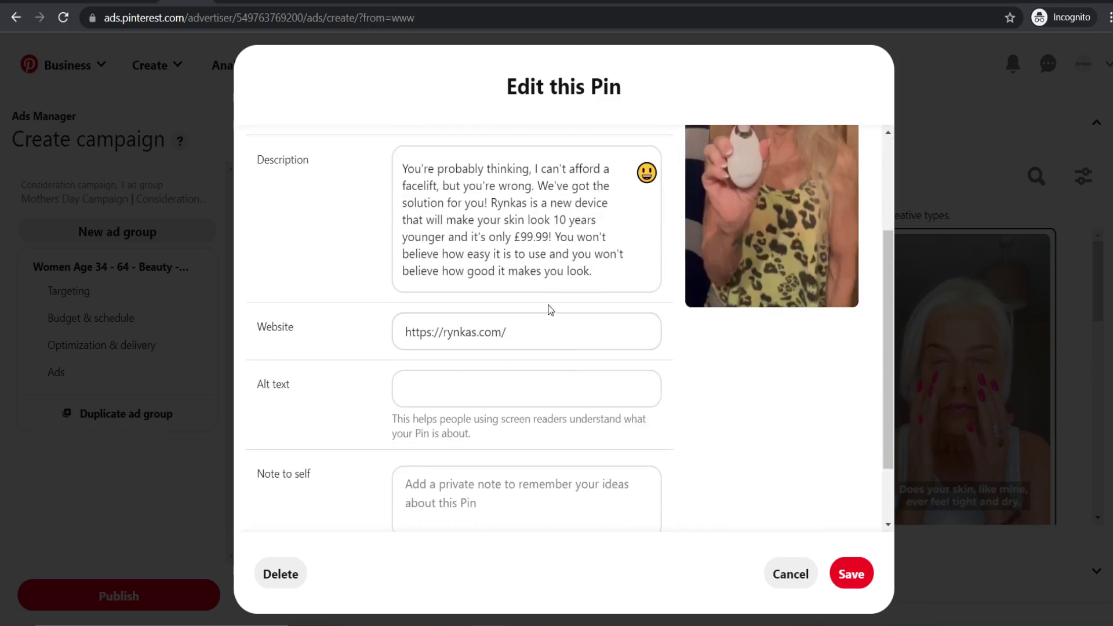
pyautogui.scroll(3, 547, 308)
pyautogui.click(993, 189)
# - Review the scrunchie pin's title and description, then re-toggle the tea-leaf pin's selection
pyautogui.scroll(-8, 732, 383)
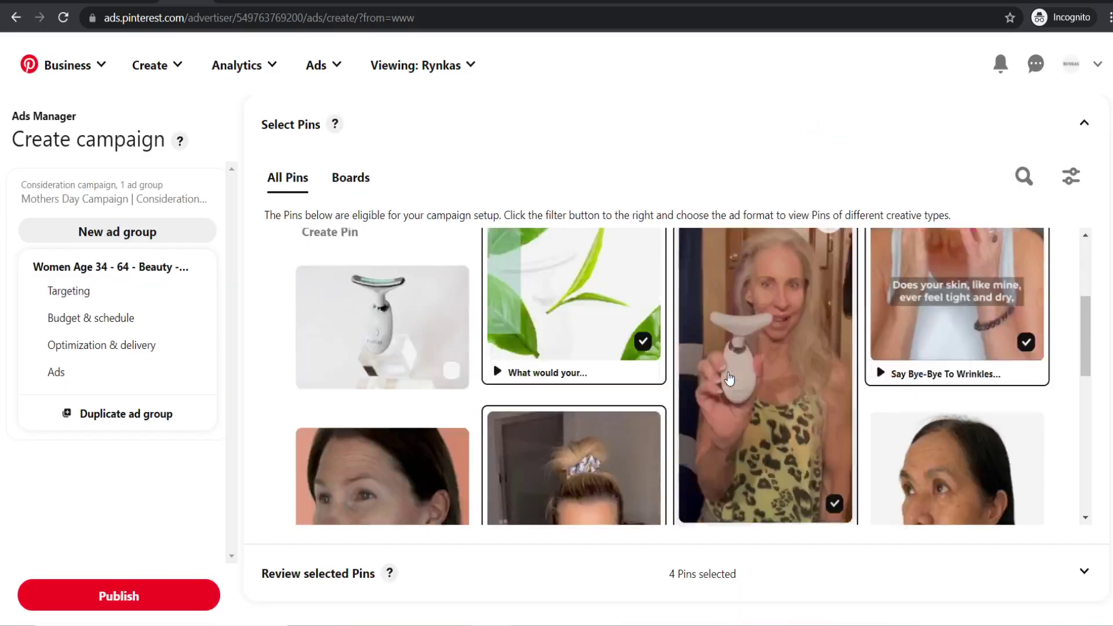
pyautogui.click(636, 318)
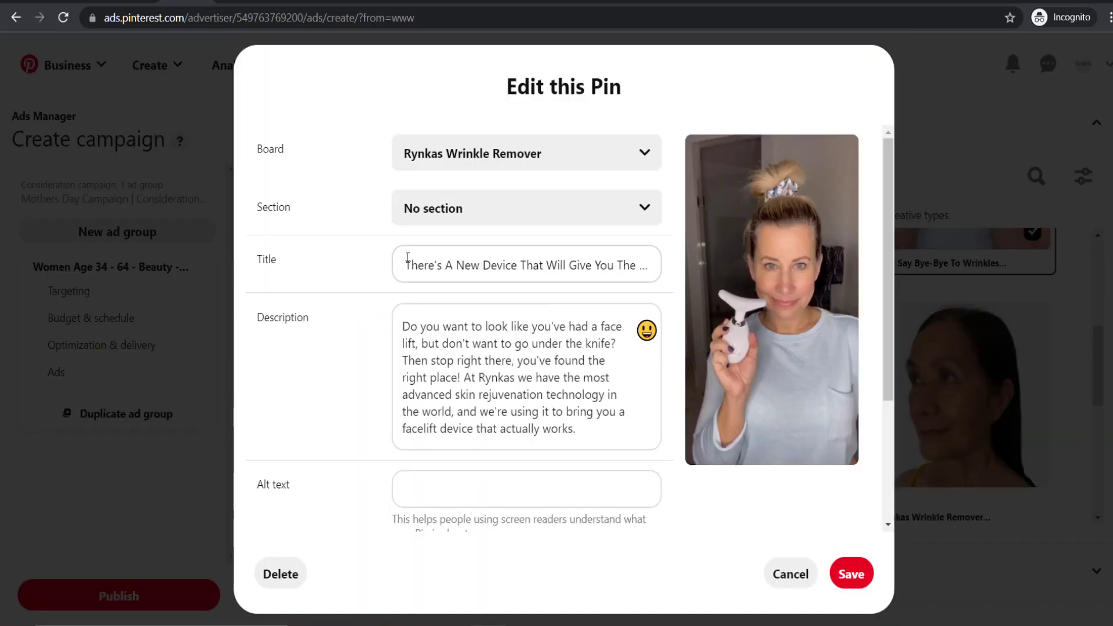
pyautogui.moveTo(531, 264); pyautogui.dragTo(658, 265)
pyautogui.click(542, 265)
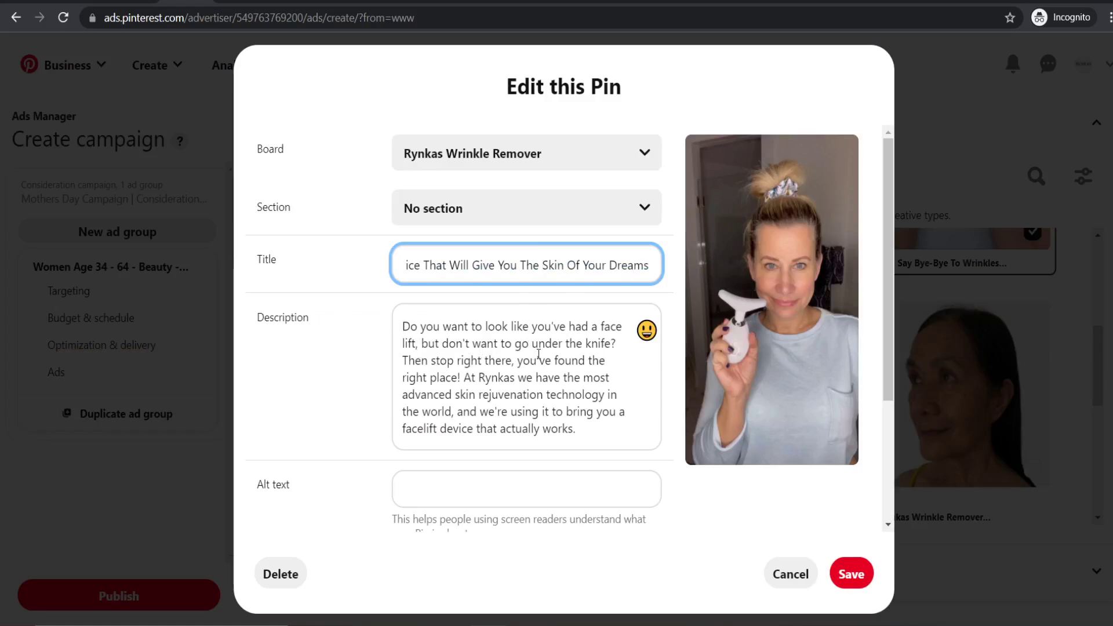
pyautogui.scroll(-2, 589, 416)
pyautogui.click(851, 574)
pyautogui.scroll(3, 493, 401)
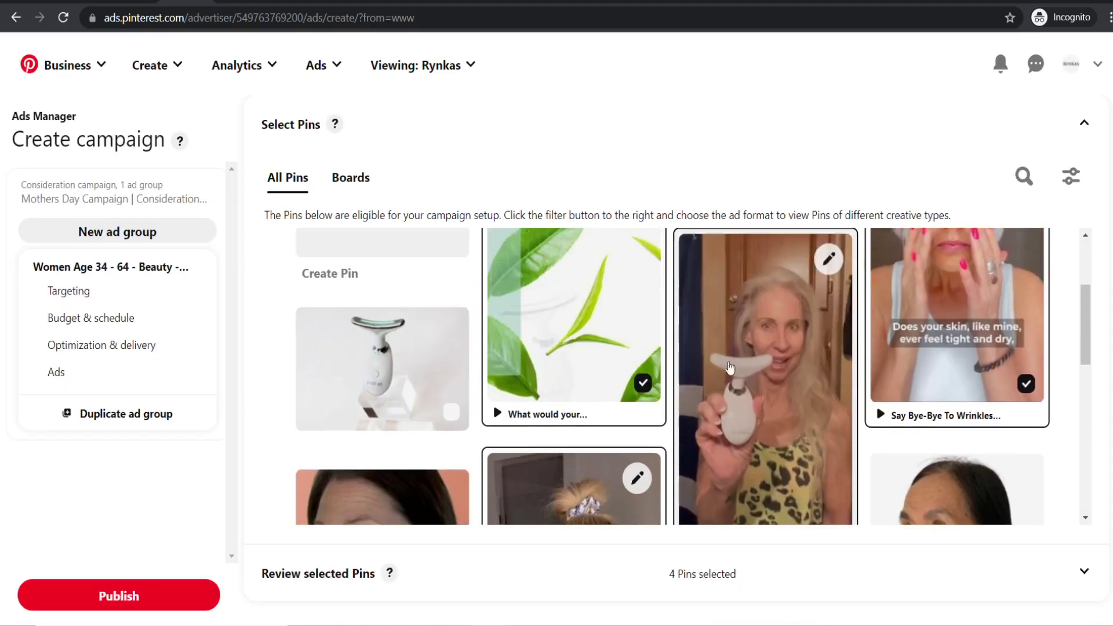
pyautogui.click(552, 316)
pyautogui.click(629, 326)
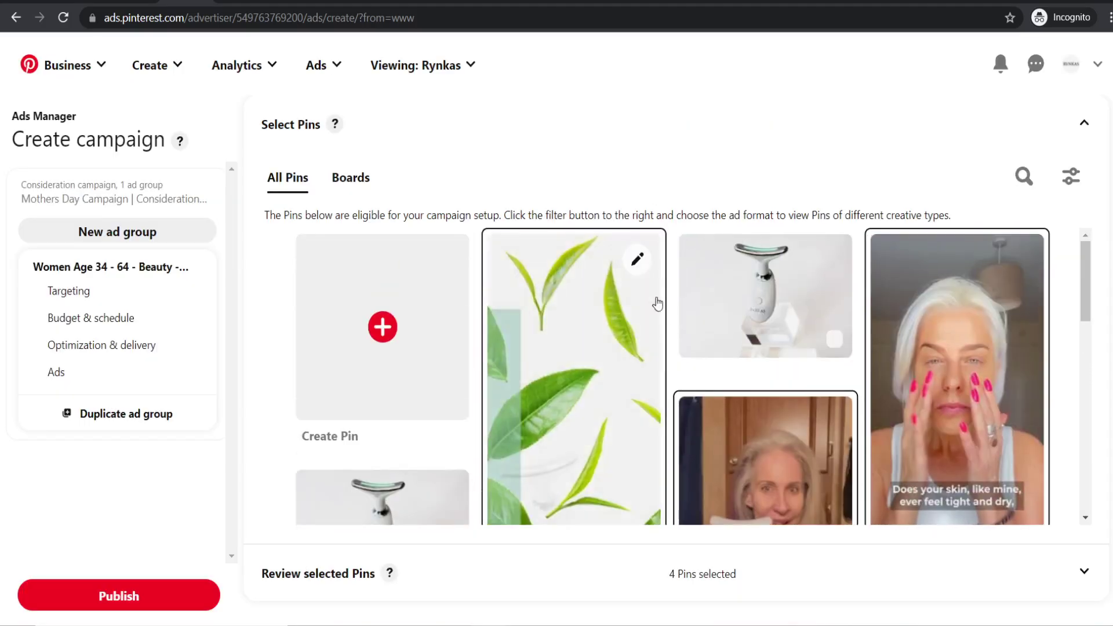
# - Review the tea-leaf pin's title and its 30% OFF description, then close the editor
pyautogui.click(638, 259)
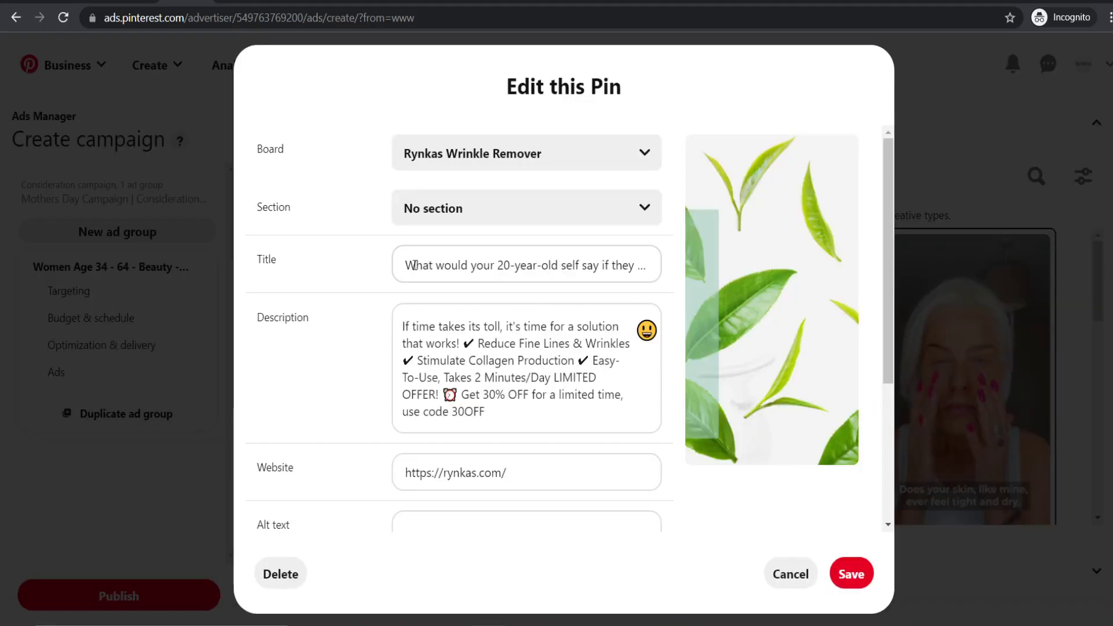
pyautogui.moveTo(405, 265); pyautogui.dragTo(677, 270)
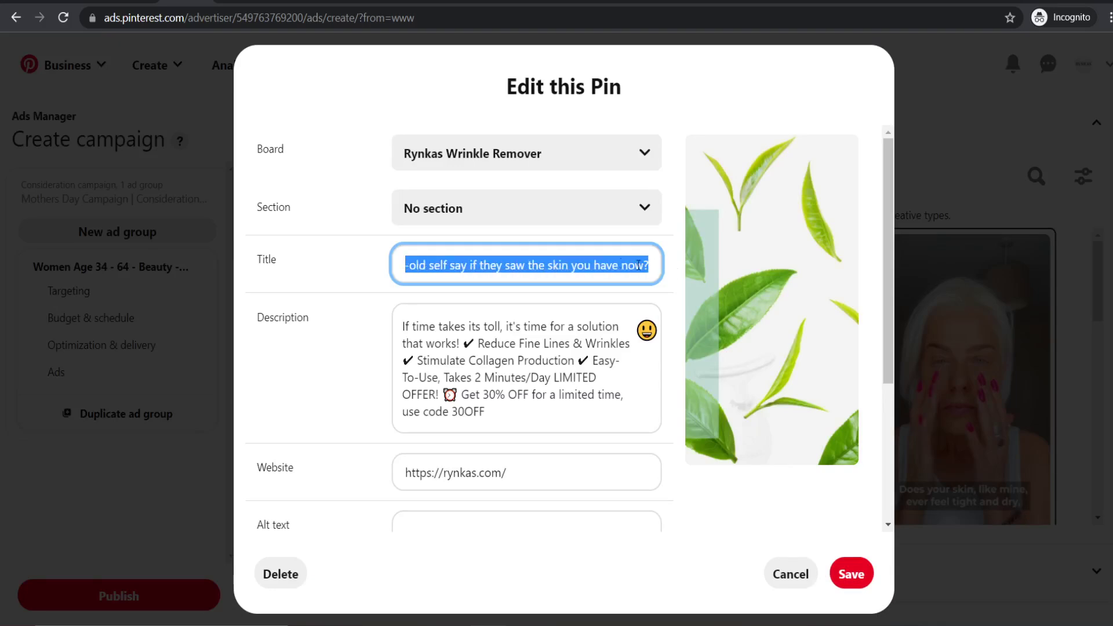
pyautogui.click(623, 265)
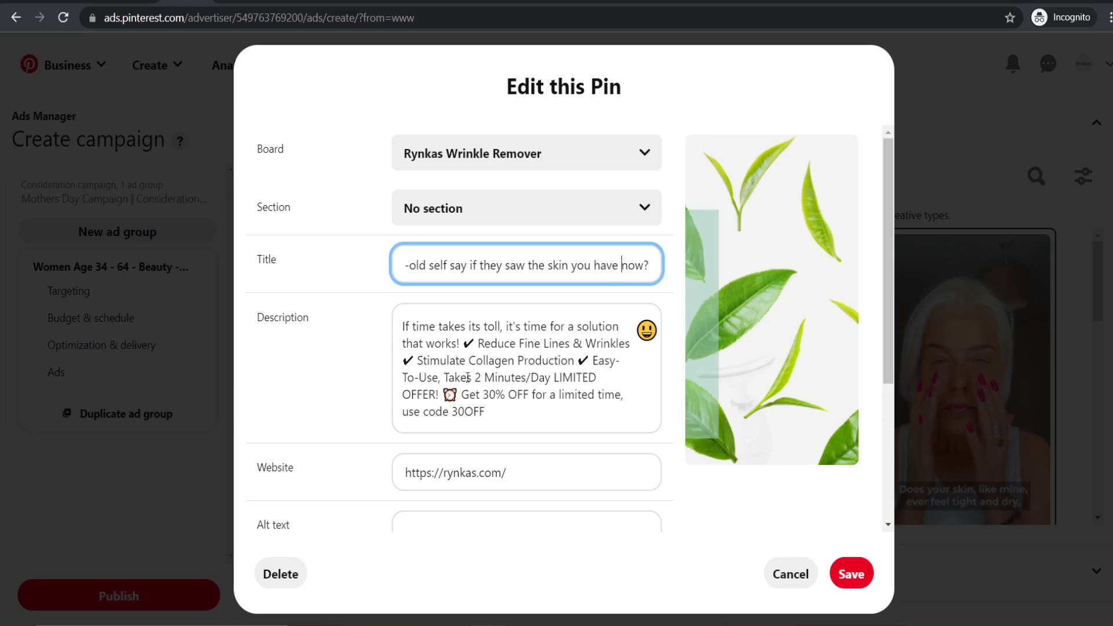
pyautogui.moveTo(507, 413); pyautogui.dragTo(485, 394)
pyautogui.click(508, 413)
pyautogui.click(952, 206)
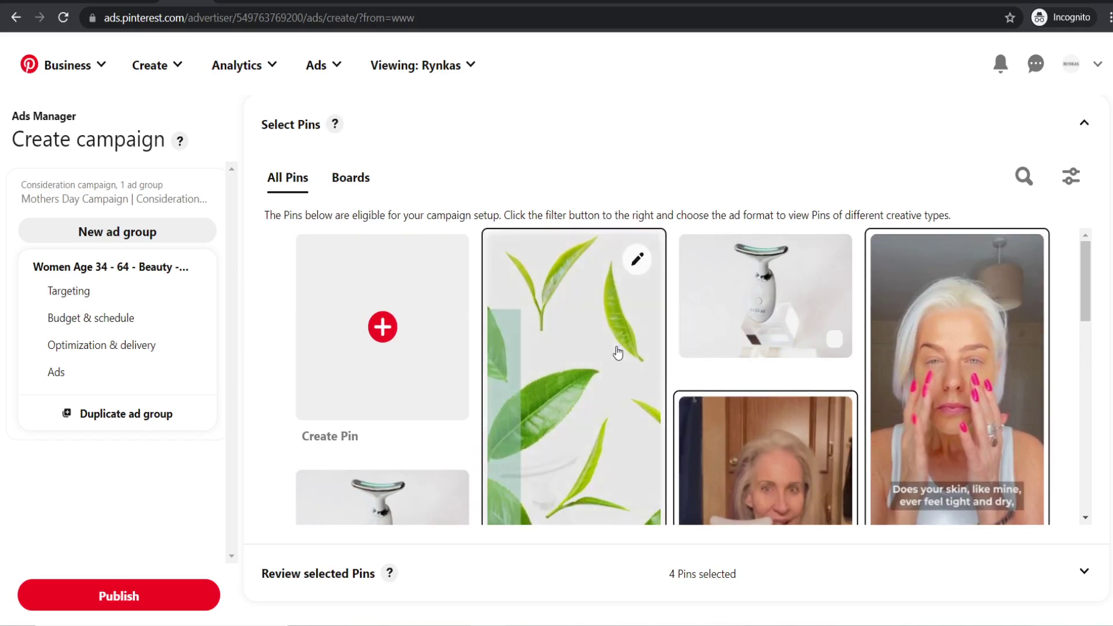
pyautogui.scroll(-1, 616, 350)
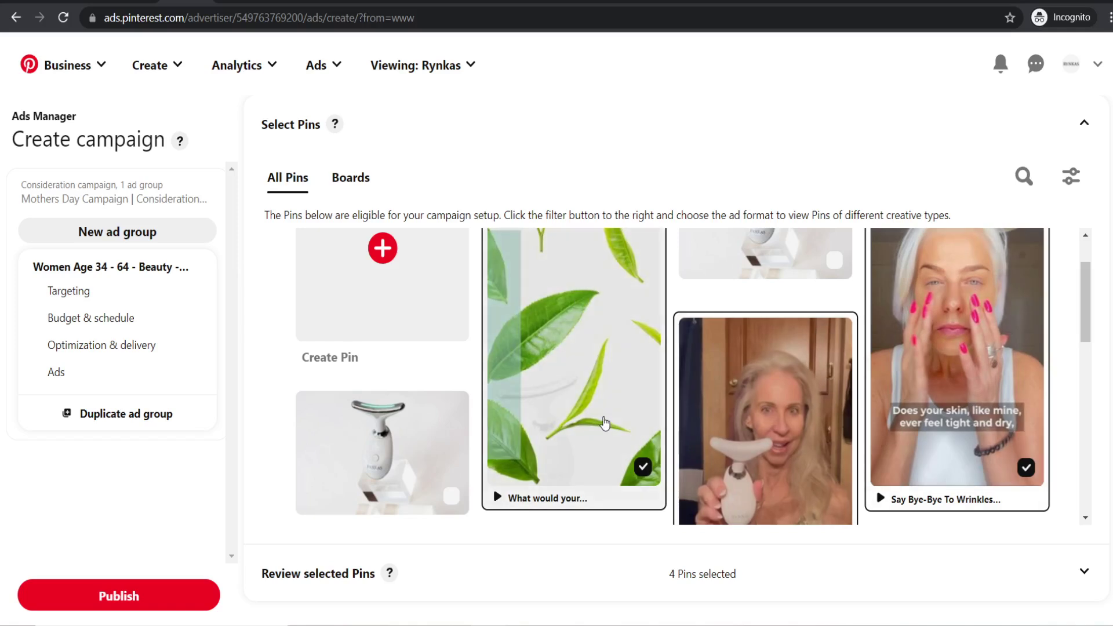
pyautogui.scroll(1, 606, 422)
pyautogui.scroll(1, 619, 406)
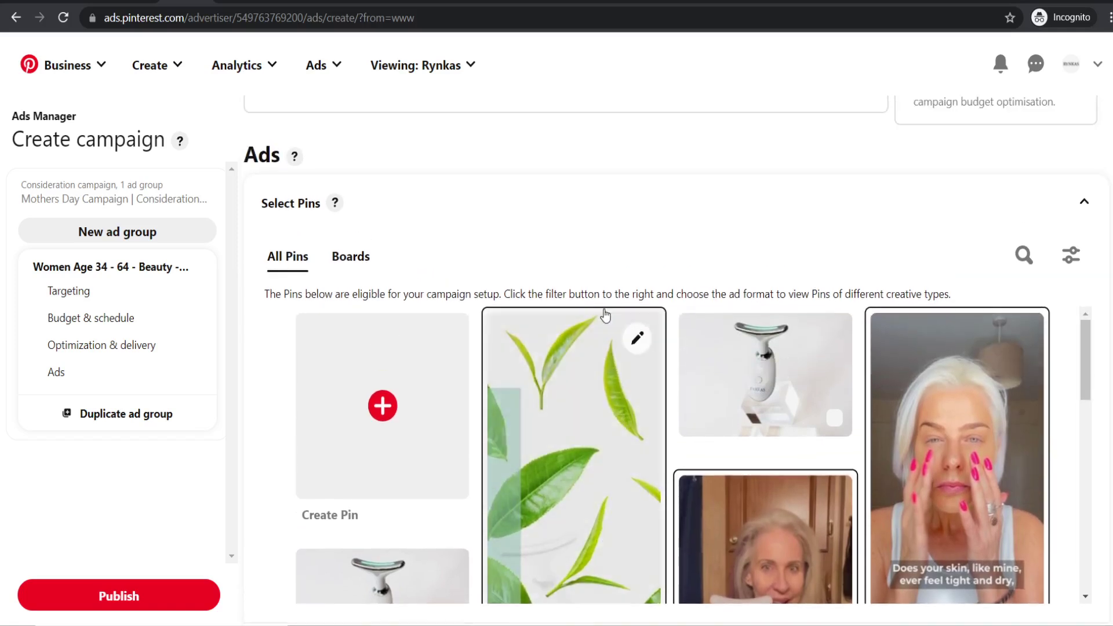
pyautogui.scroll(-1, 599, 214)
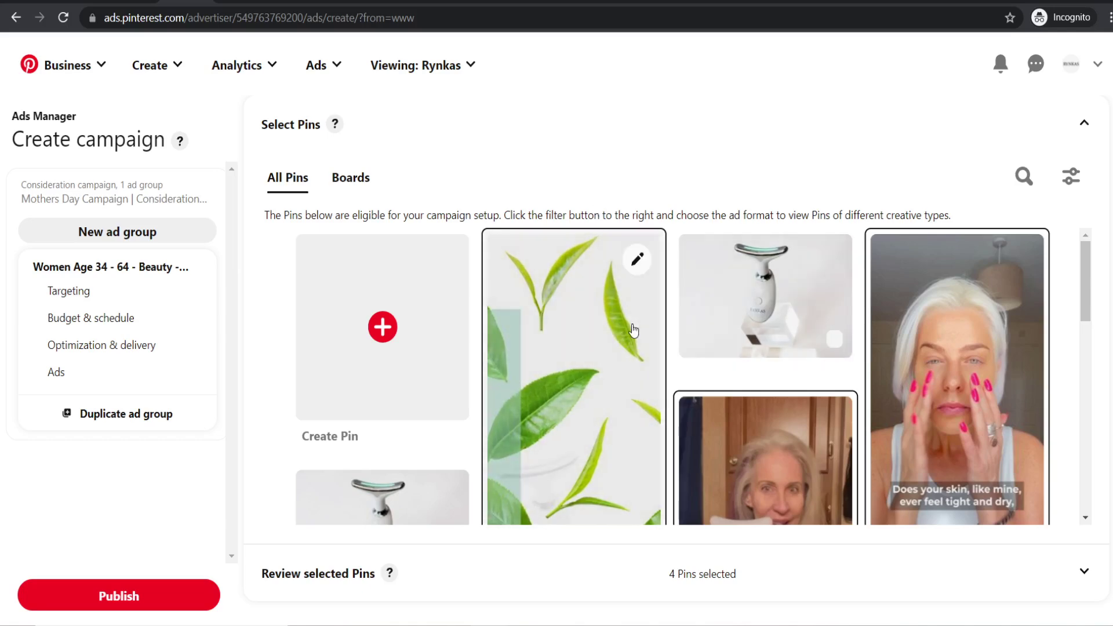
# - Open the pink-nailed woman's video pin, look through its edit form, and cancel
pyautogui.click(1020, 260)
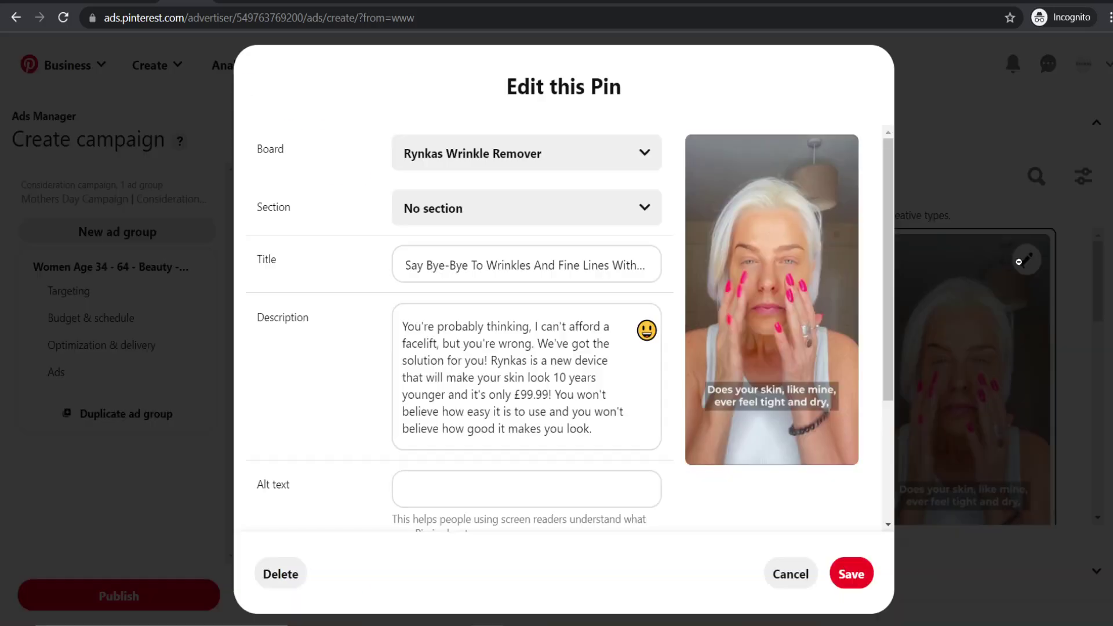
pyautogui.scroll(-3, 532, 302)
pyautogui.scroll(3, 396, 357)
pyautogui.scroll(-3, 393, 342)
pyautogui.scroll(3, 348, 356)
pyautogui.scroll(-3, 380, 391)
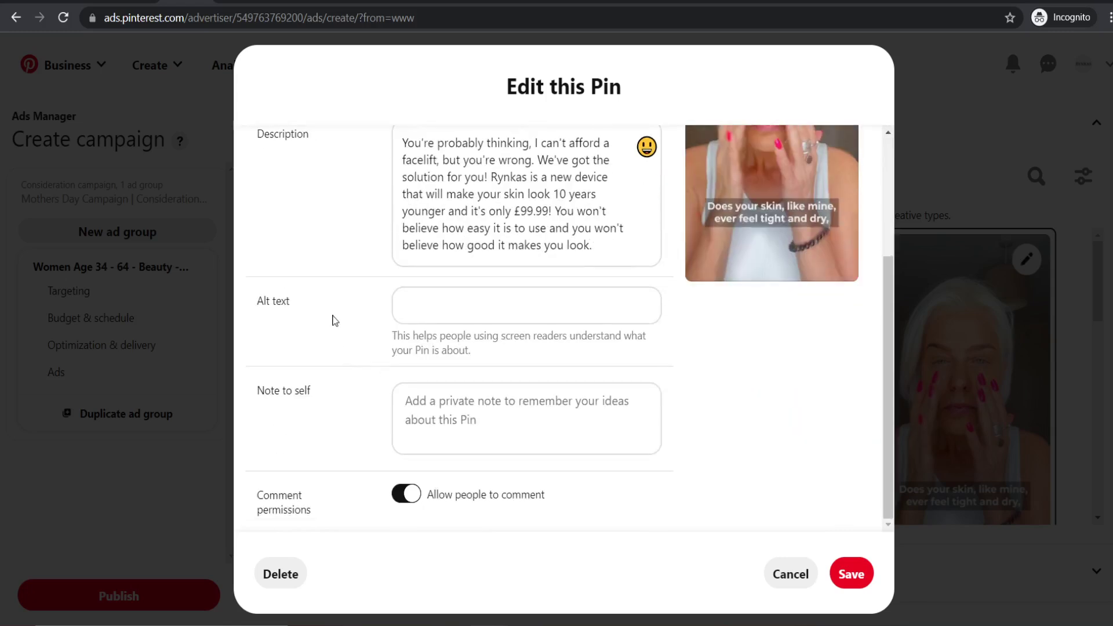
pyautogui.click(943, 325)
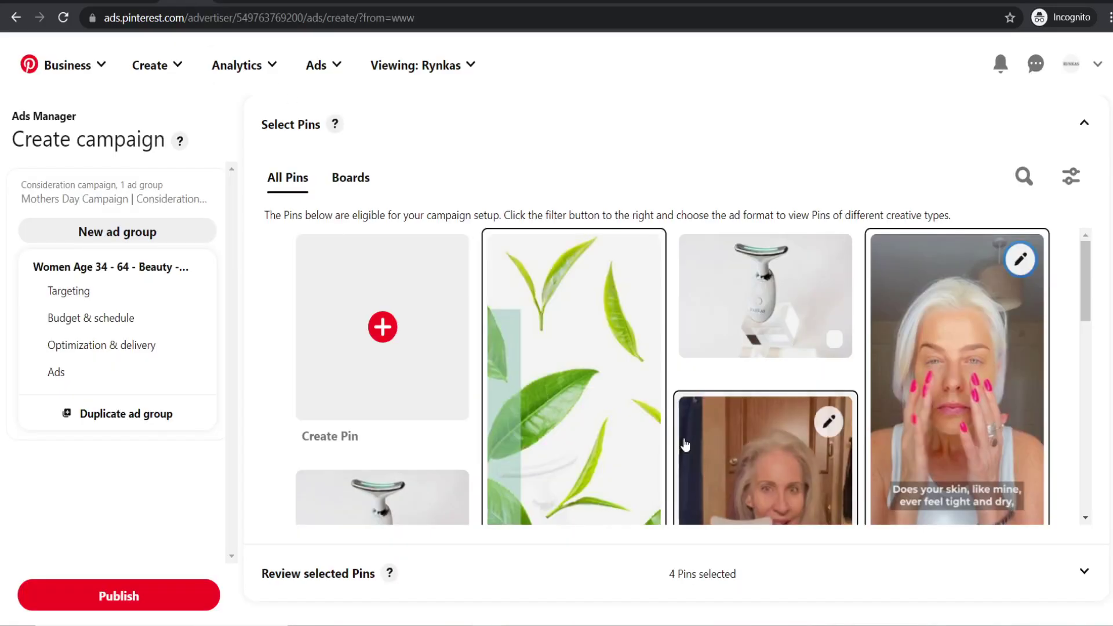
# - Scroll through the Select Pins grid to review the four selected pins
pyautogui.scroll(-10, 685, 445)
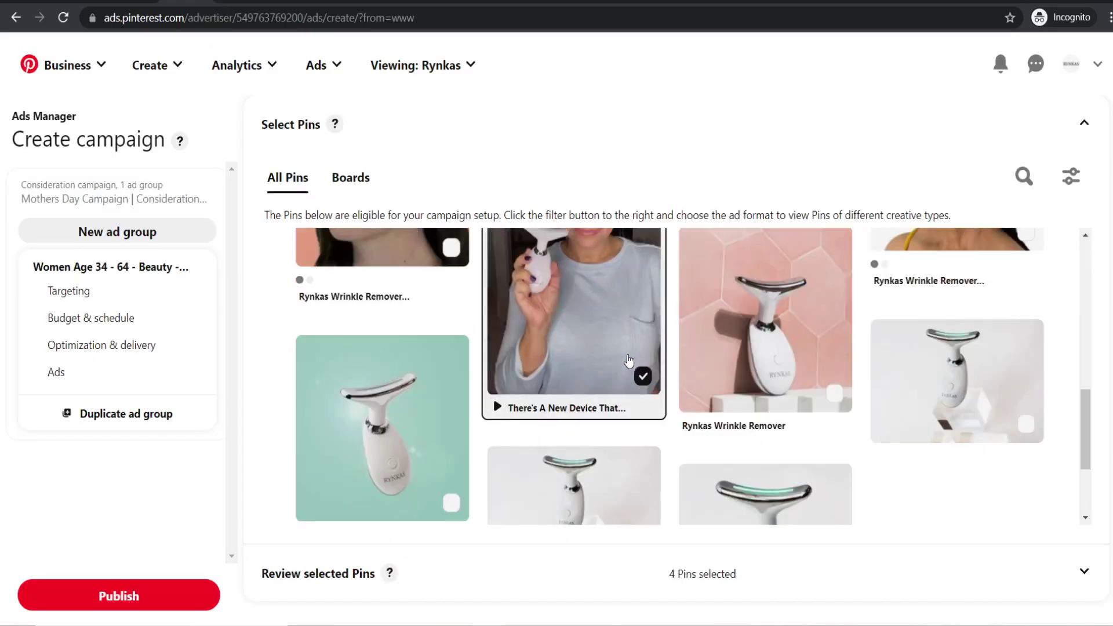
pyautogui.scroll(-1, 754, 276)
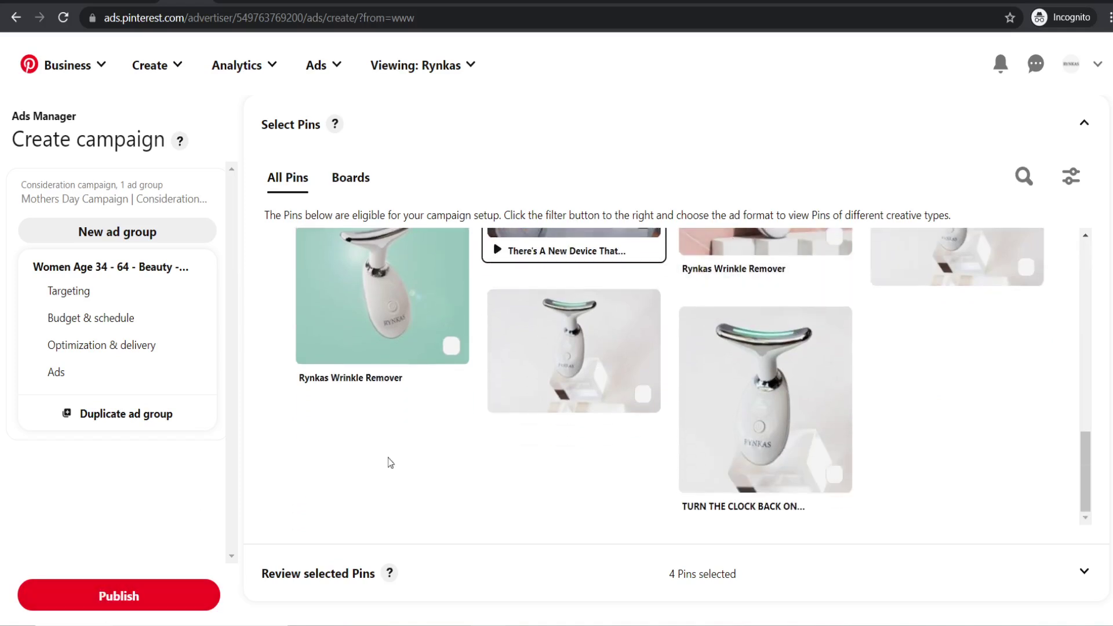
pyautogui.scroll(2, 458, 469)
pyautogui.scroll(8, 461, 470)
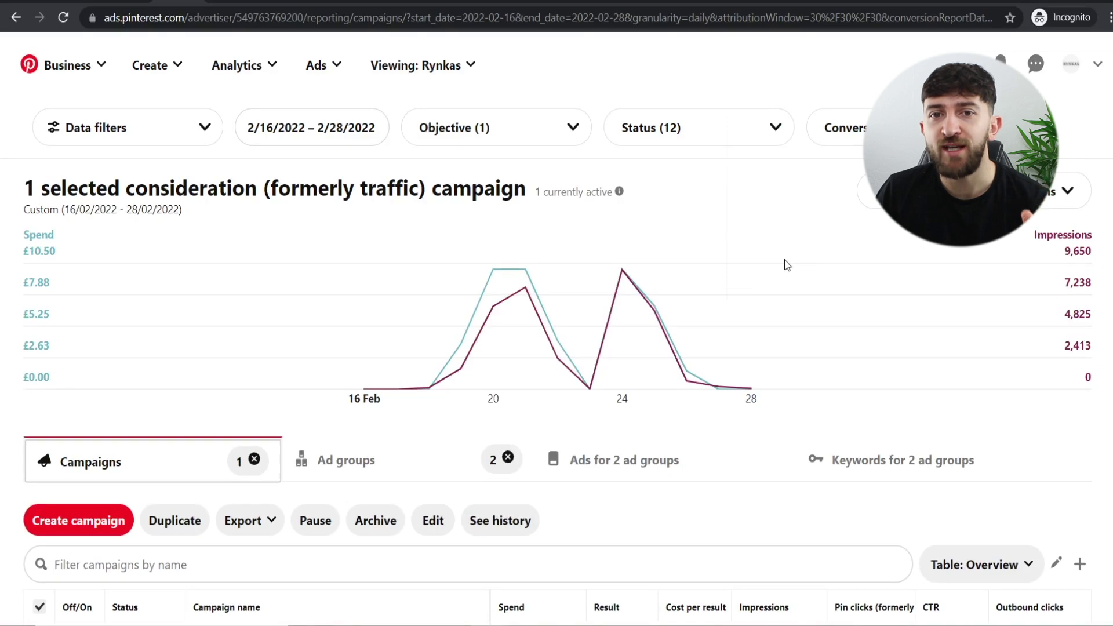
# - Review the campaign table's columns, then list its US and UK Beauty ad groups
pyautogui.scroll(-4, 722, 304)
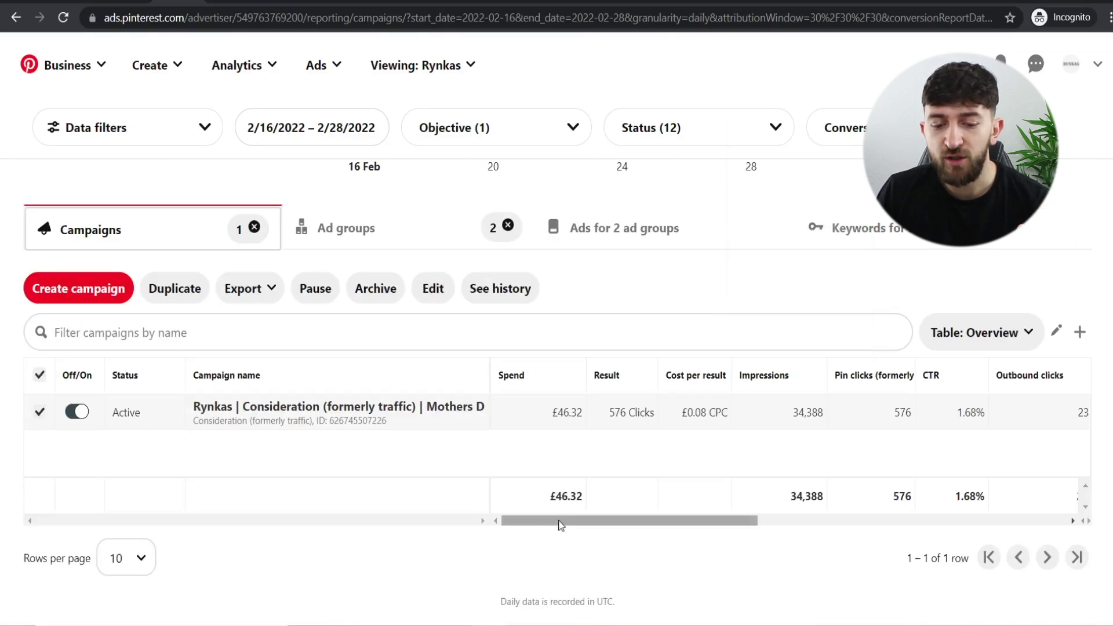
pyautogui.moveTo(560, 520); pyautogui.dragTo(650, 532)
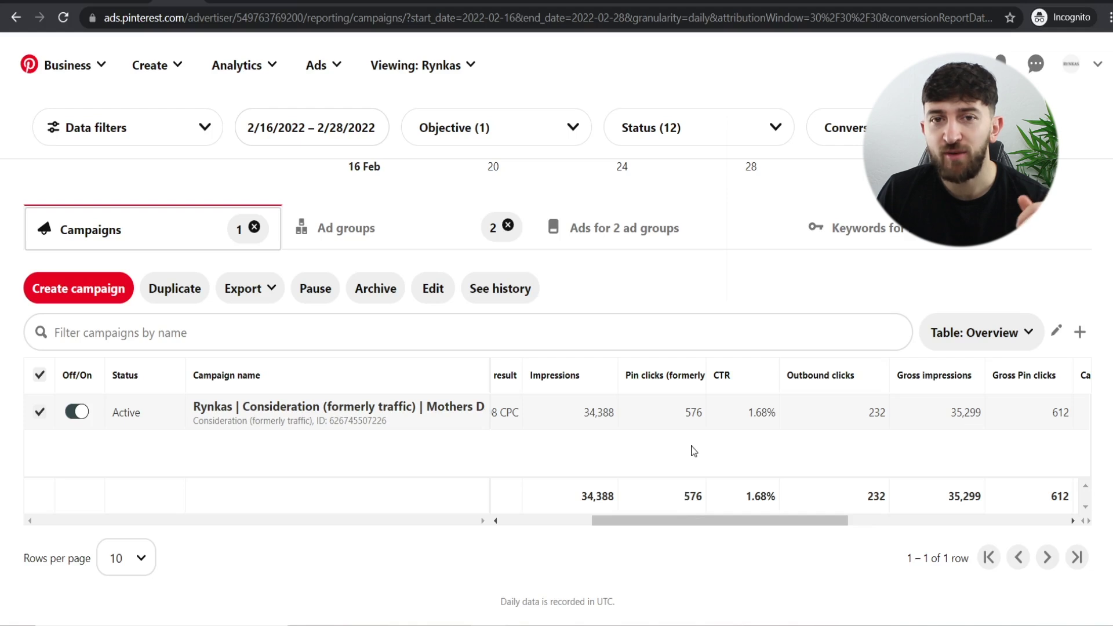
pyautogui.moveTo(697, 516); pyautogui.dragTo(745, 525)
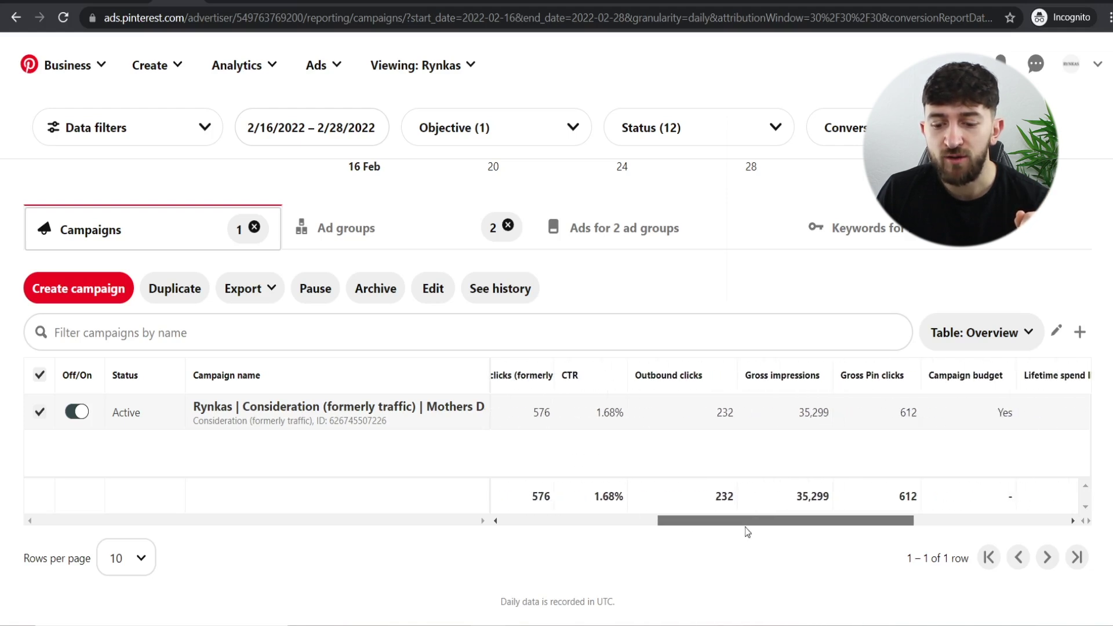
pyautogui.moveTo(872, 522); pyautogui.dragTo(865, 556)
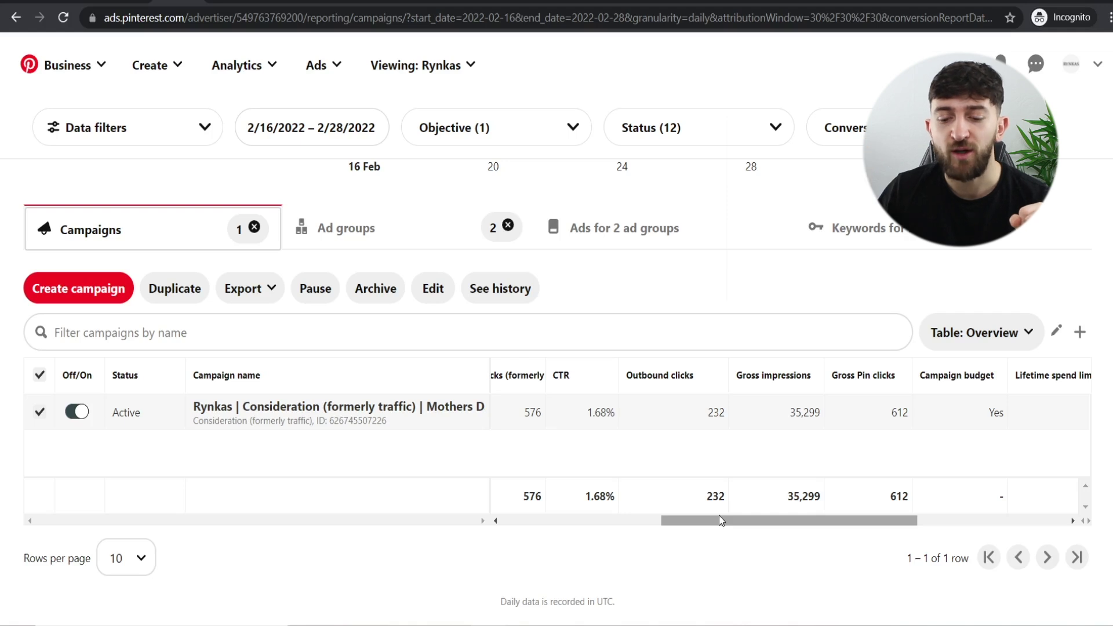
pyautogui.moveTo(719, 516); pyautogui.dragTo(716, 515)
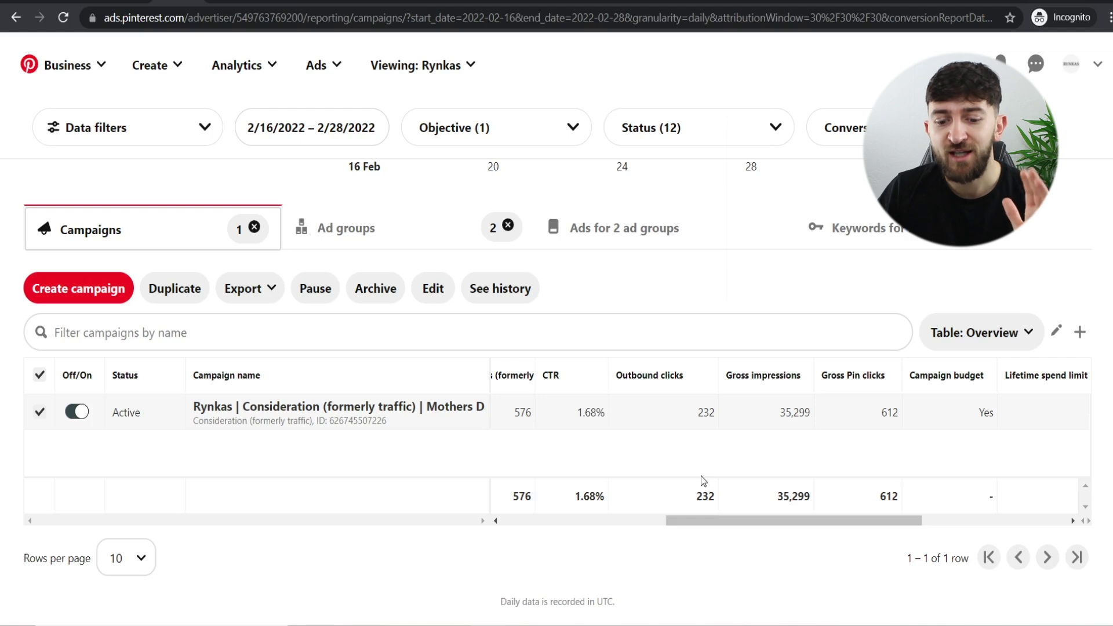
pyautogui.click(333, 232)
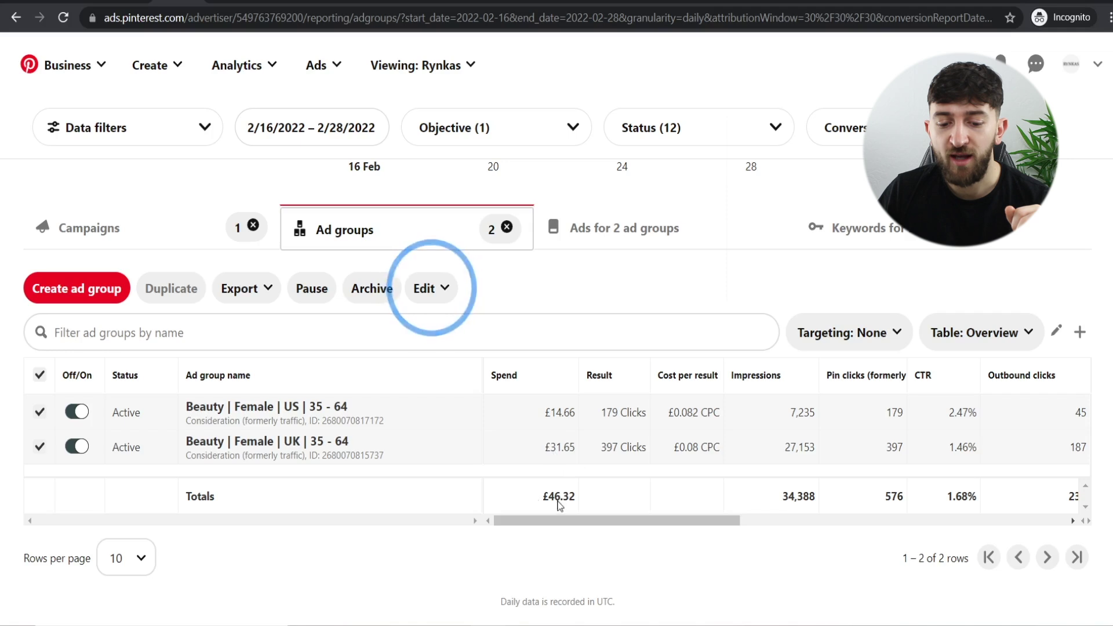
# - List the eight paused ads in both ad groups and compare their spend and clicks
pyautogui.click(638, 235)
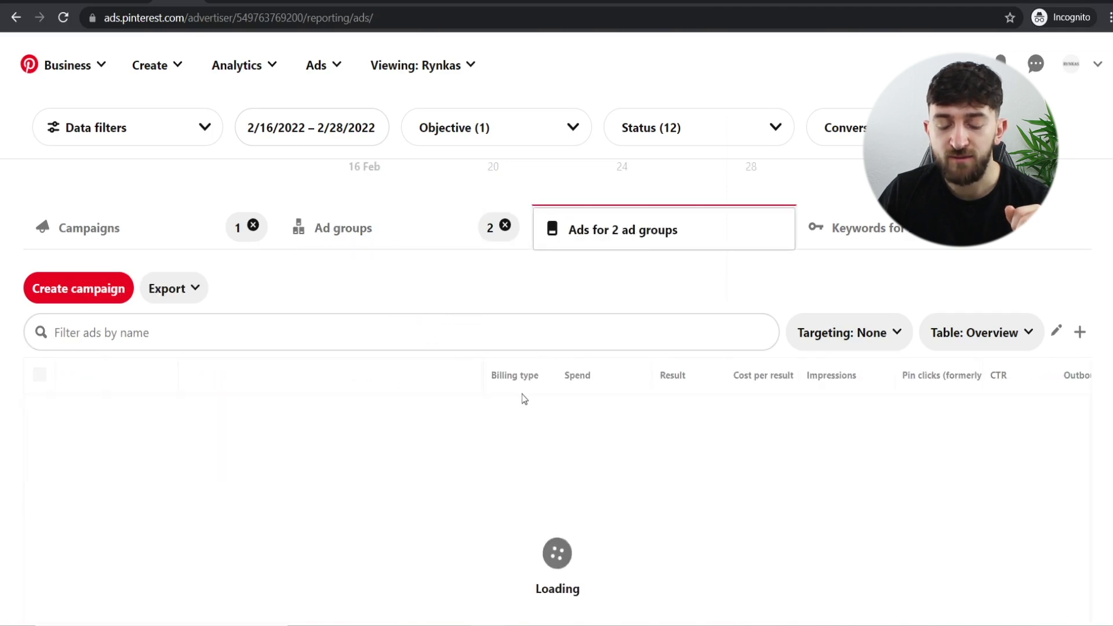
pyautogui.scroll(-1, 619, 360)
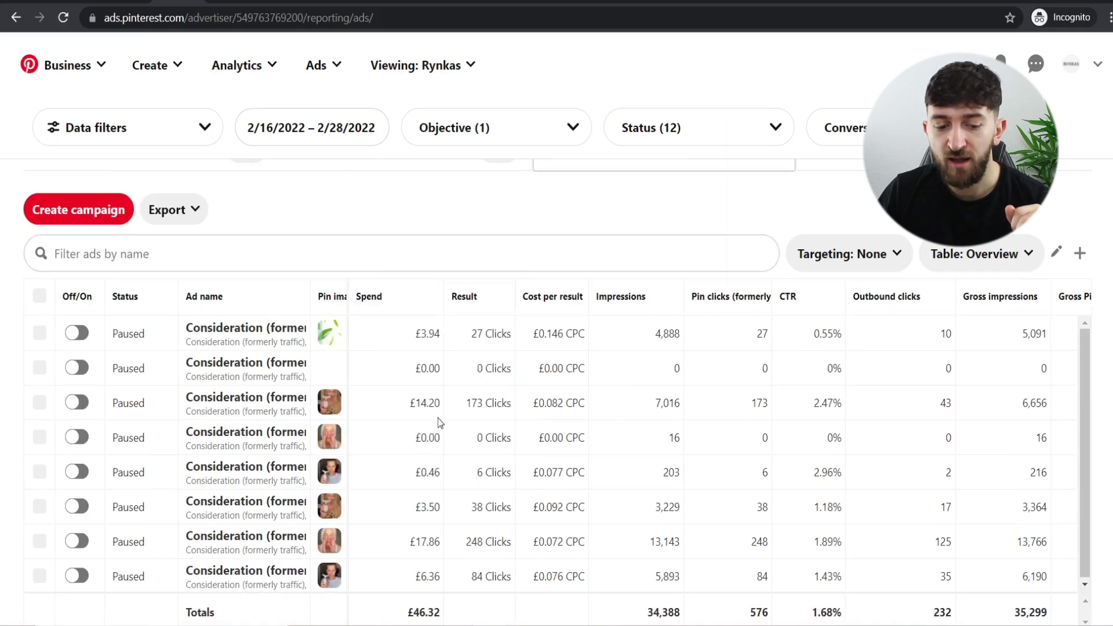
pyautogui.scroll(-2, 542, 364)
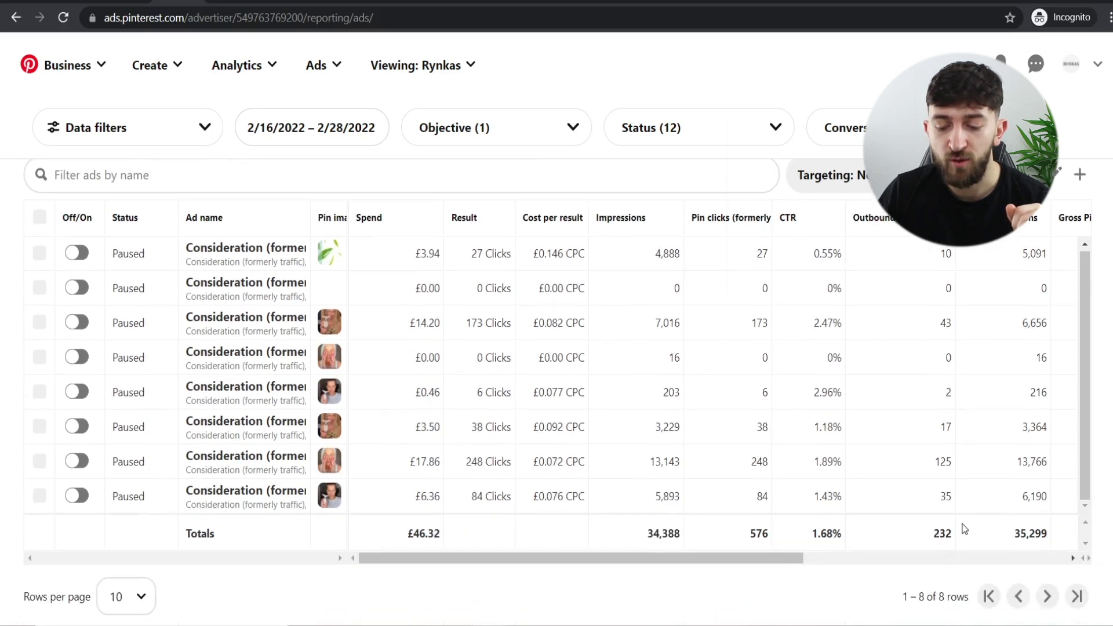
pyautogui.scroll(1, 942, 481)
pyautogui.scroll(1, 942, 461)
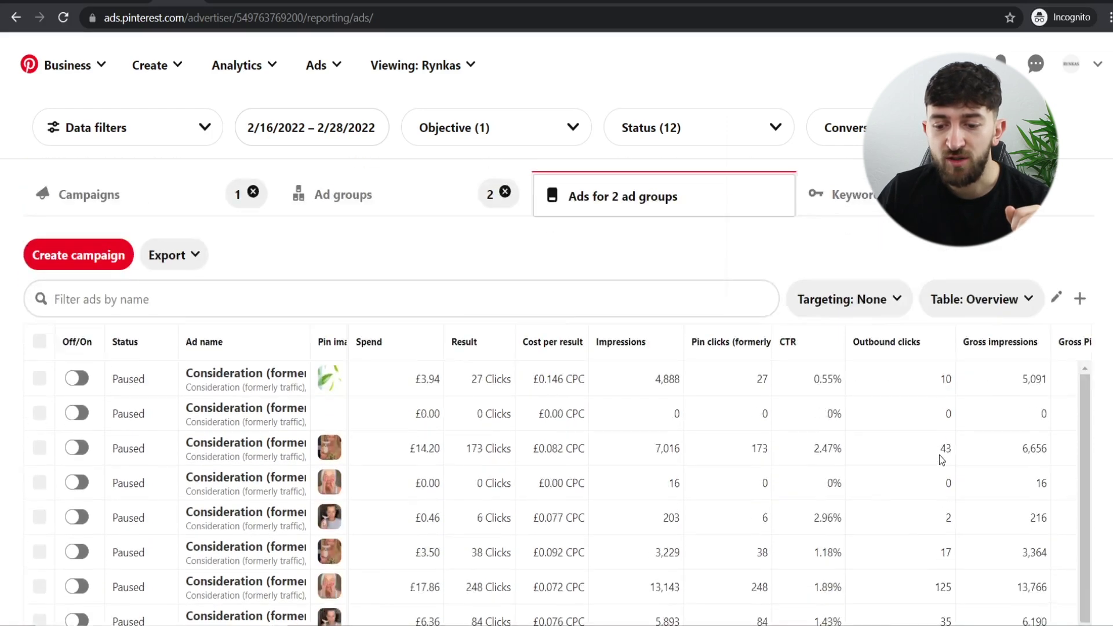
pyautogui.scroll(-2, 746, 545)
pyautogui.moveTo(748, 555); pyautogui.dragTo(1006, 532)
pyautogui.moveTo(842, 558); pyautogui.dragTo(577, 553)
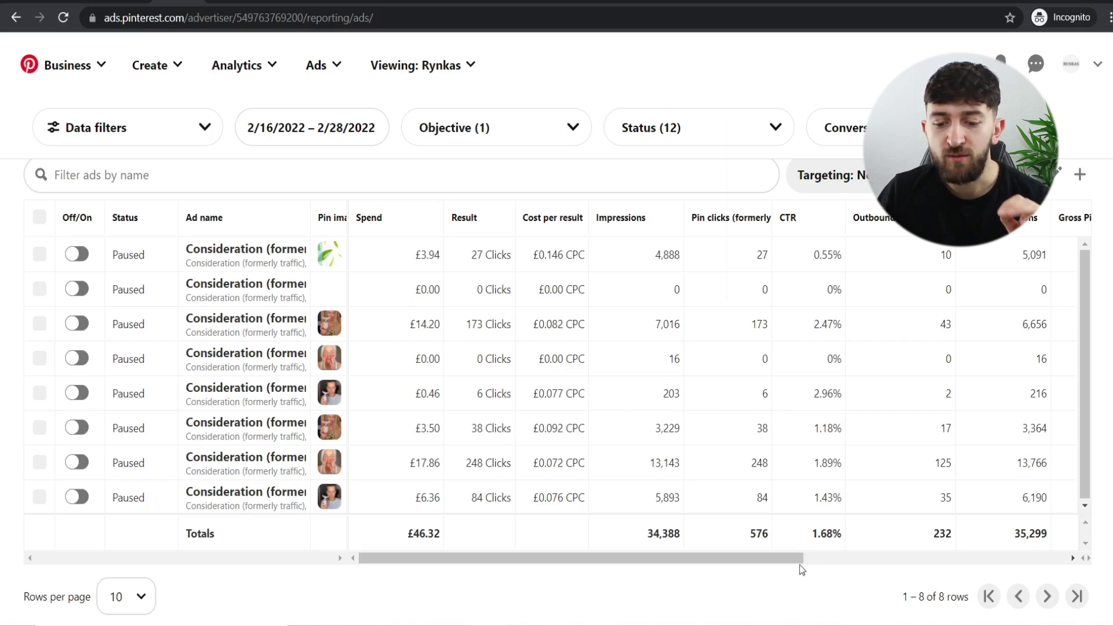
pyautogui.hscroll(2, 803, 567)
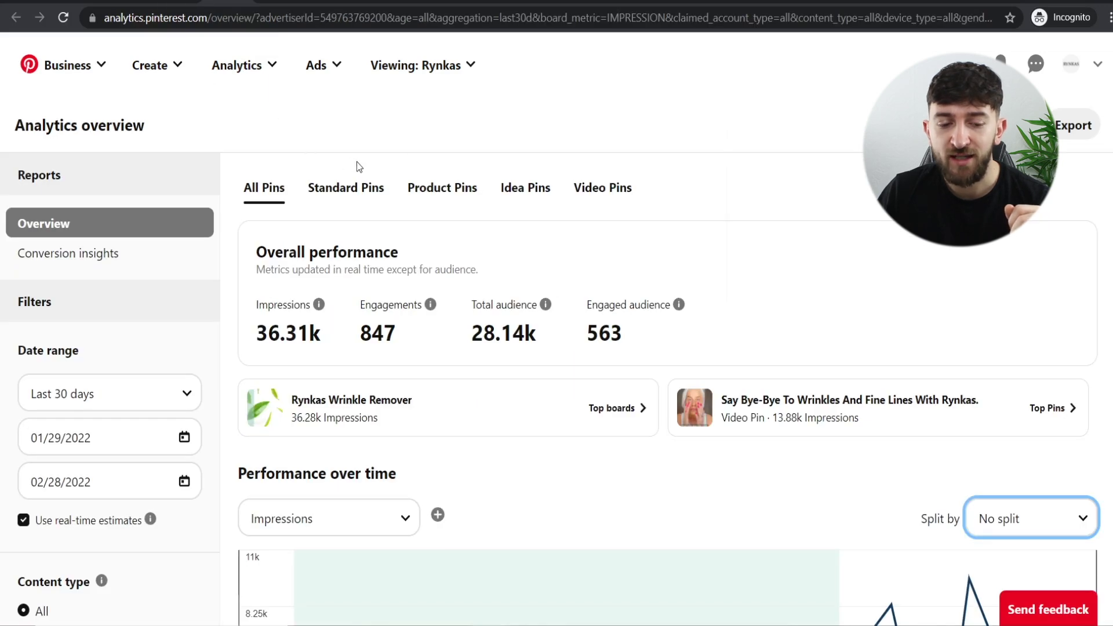
# - Open the Analytics Overview and scroll down to the Top Pins table ranked by saves
pyautogui.click(266, 74)
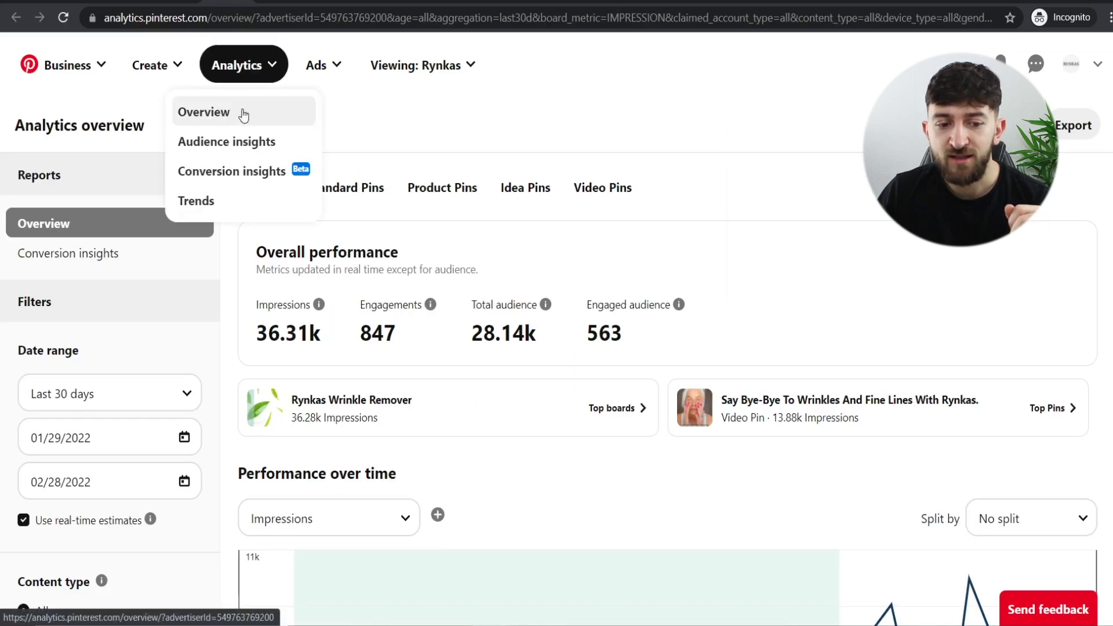
pyautogui.click(478, 117)
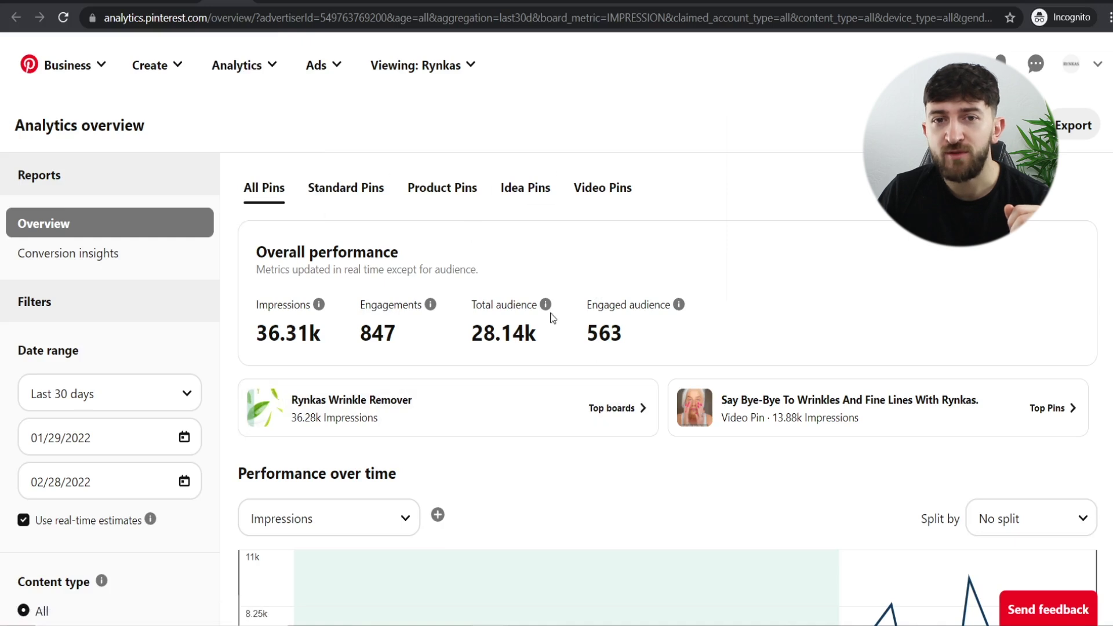
pyautogui.scroll(-1, 588, 284)
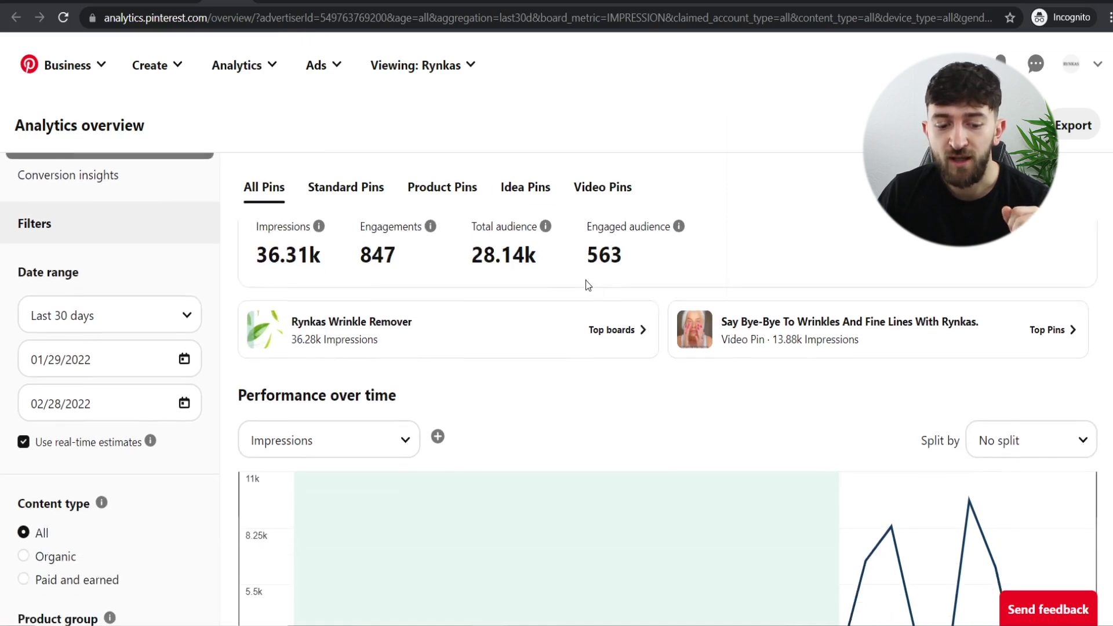
pyautogui.scroll(-1, 586, 284)
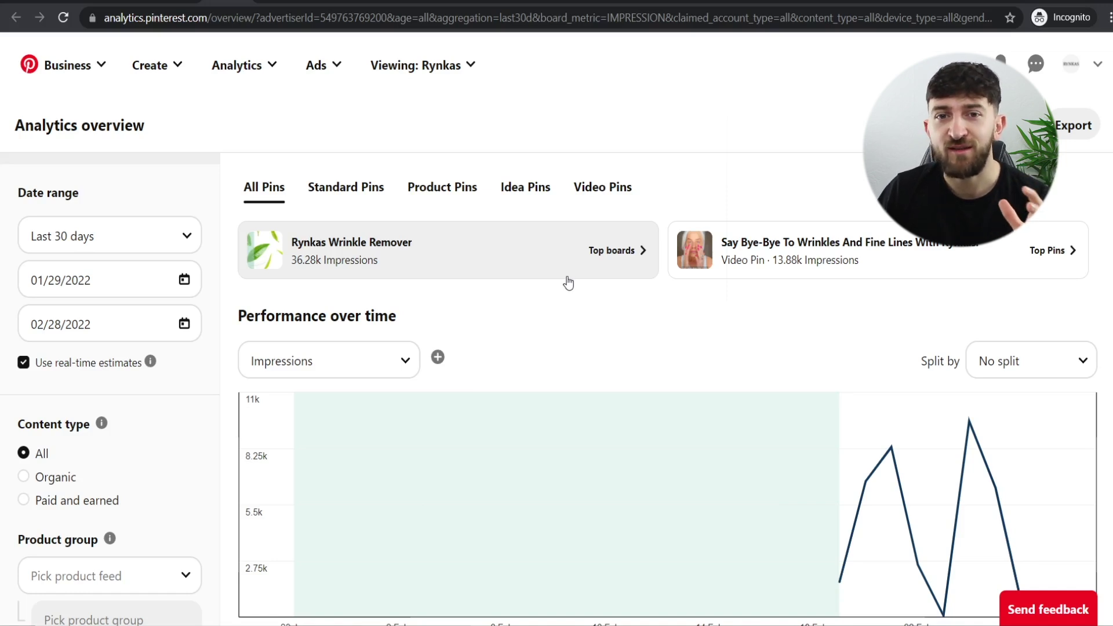
pyautogui.scroll(-10, 472, 303)
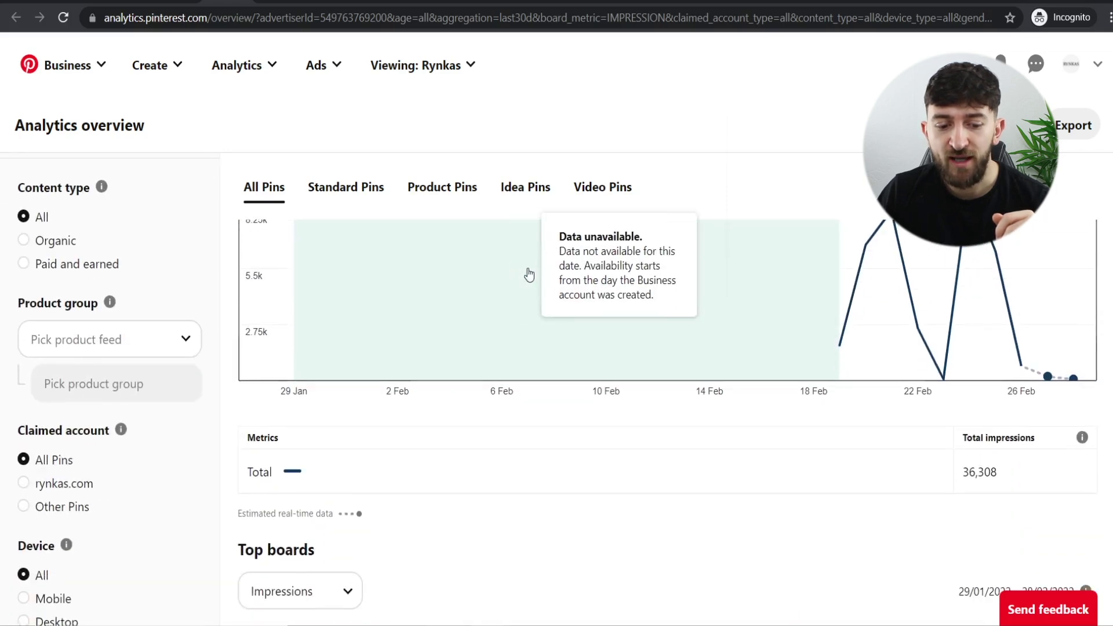
pyautogui.scroll(-6, 530, 276)
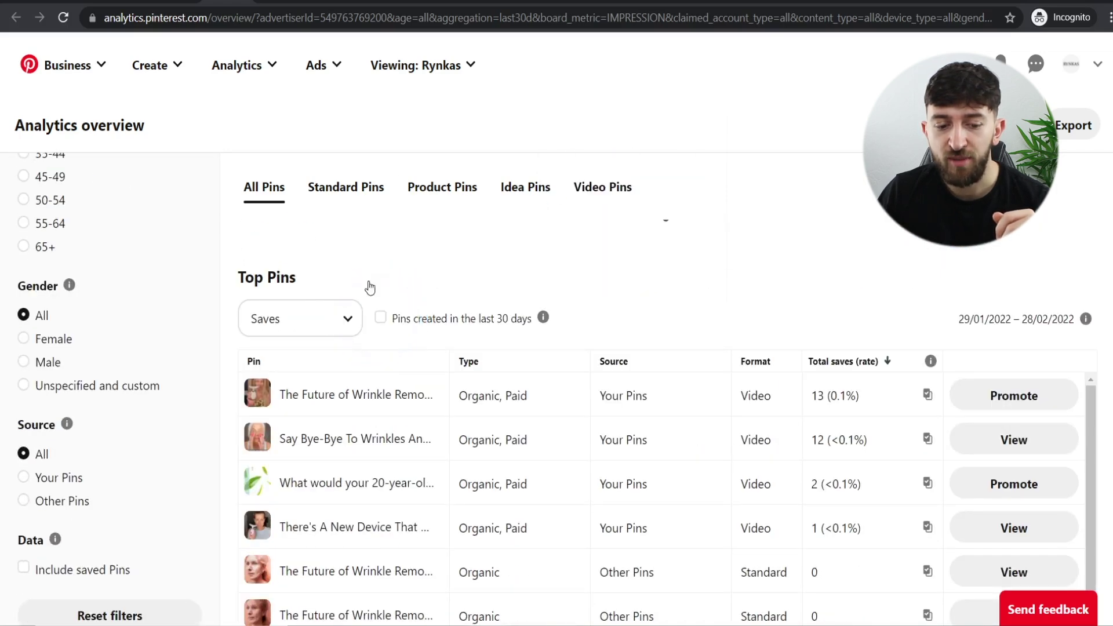
pyautogui.click(327, 323)
pyautogui.click(327, 323)
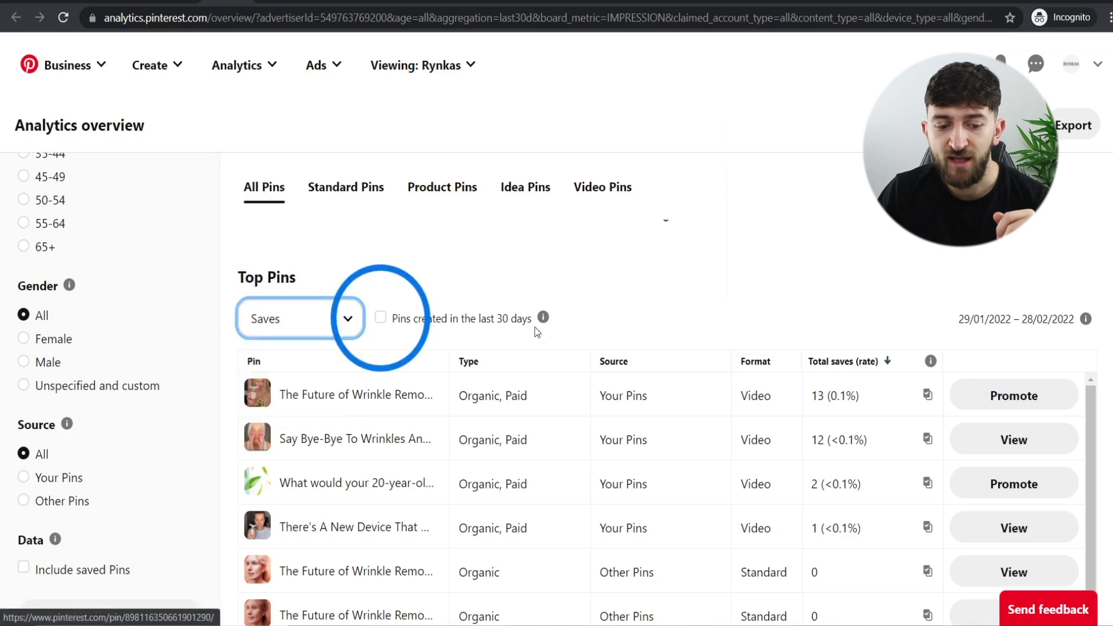
pyautogui.scroll(-1, 820, 264)
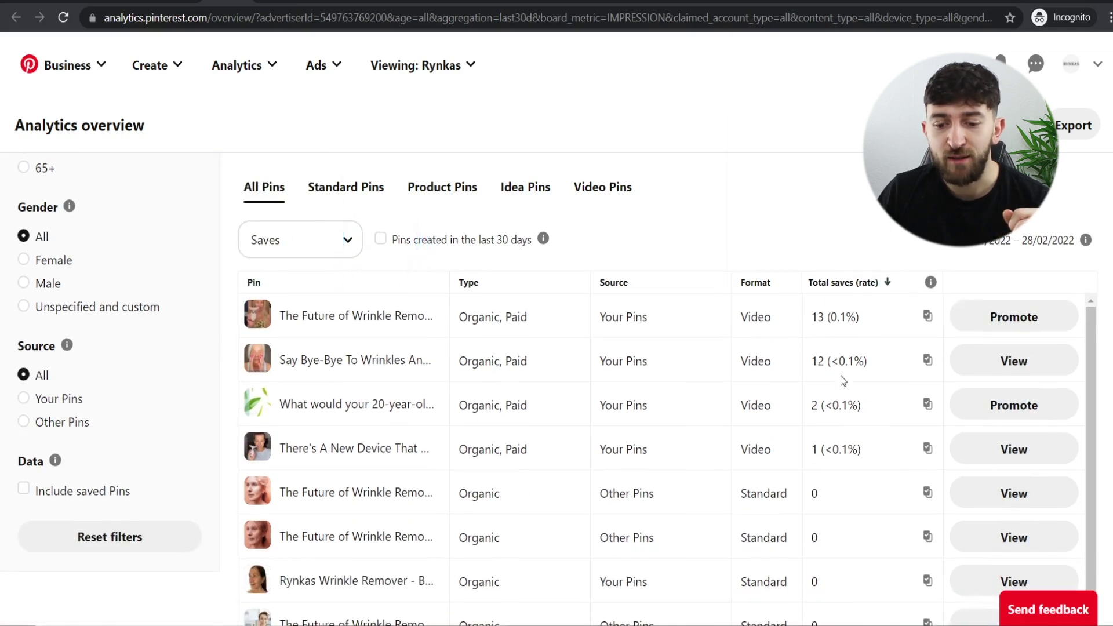
pyautogui.moveTo(293, 318)
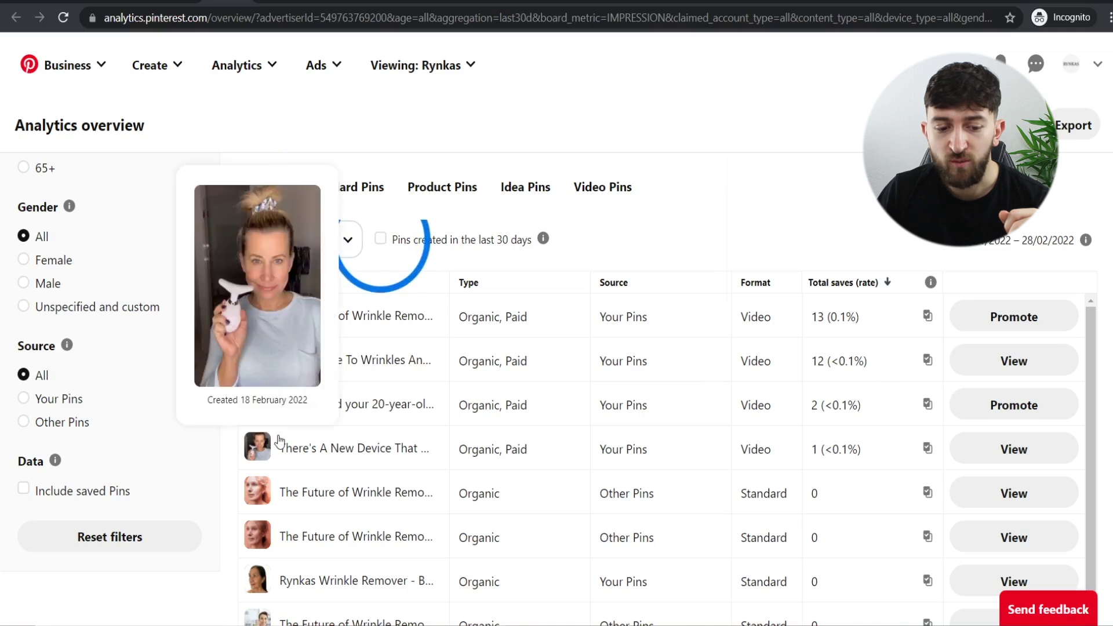
pyautogui.moveTo(273, 443)
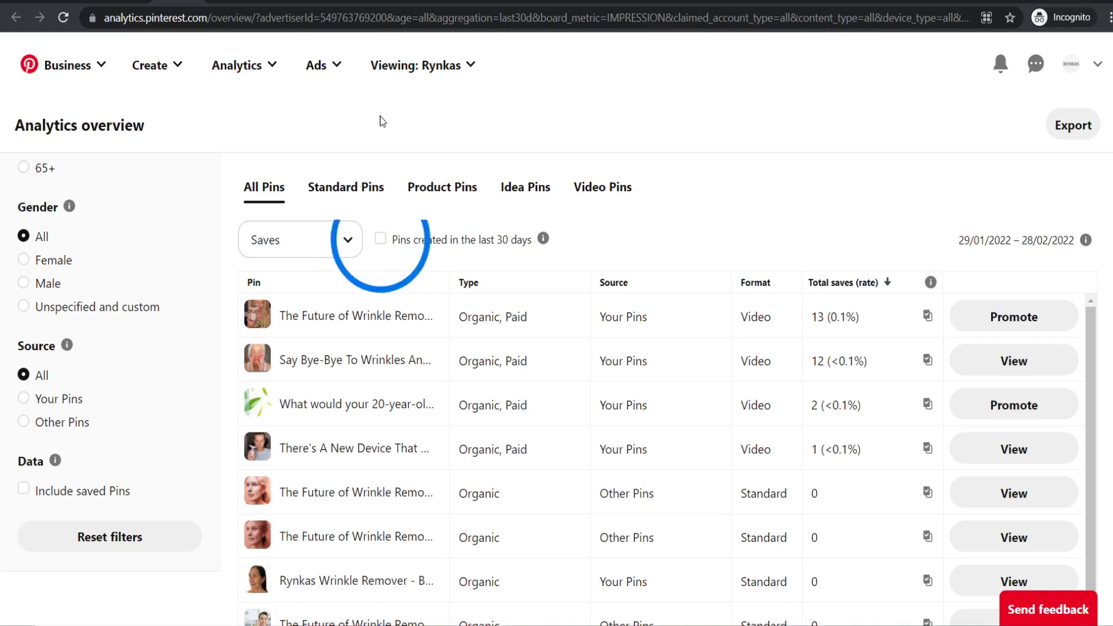
# - Start a new ad campaign with the Conversions objective
pyautogui.click(154, 65)
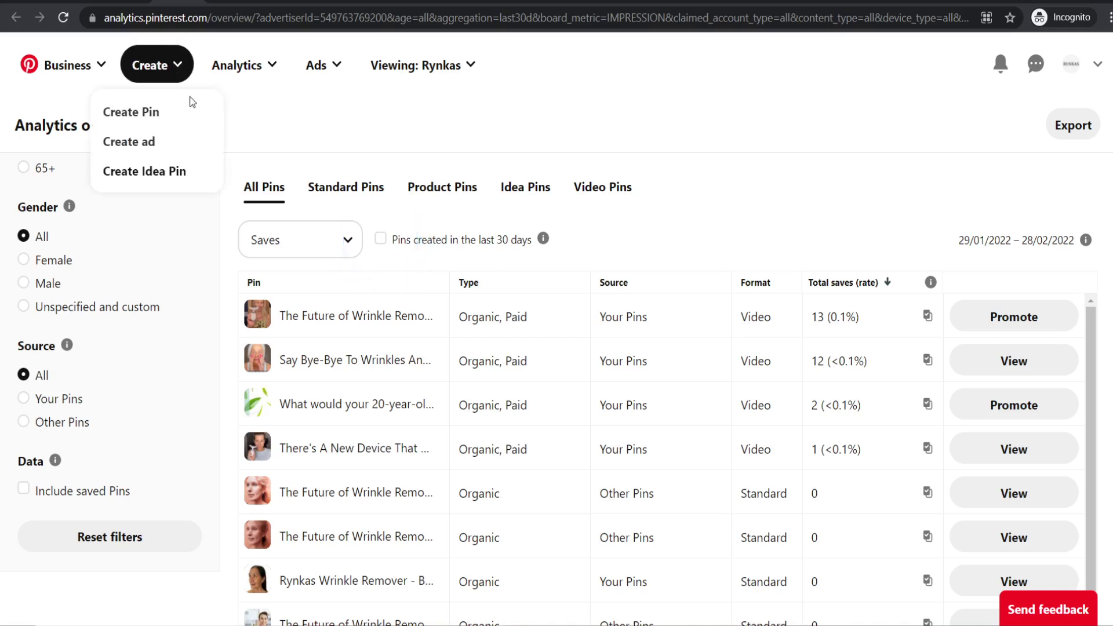
pyautogui.click(164, 153)
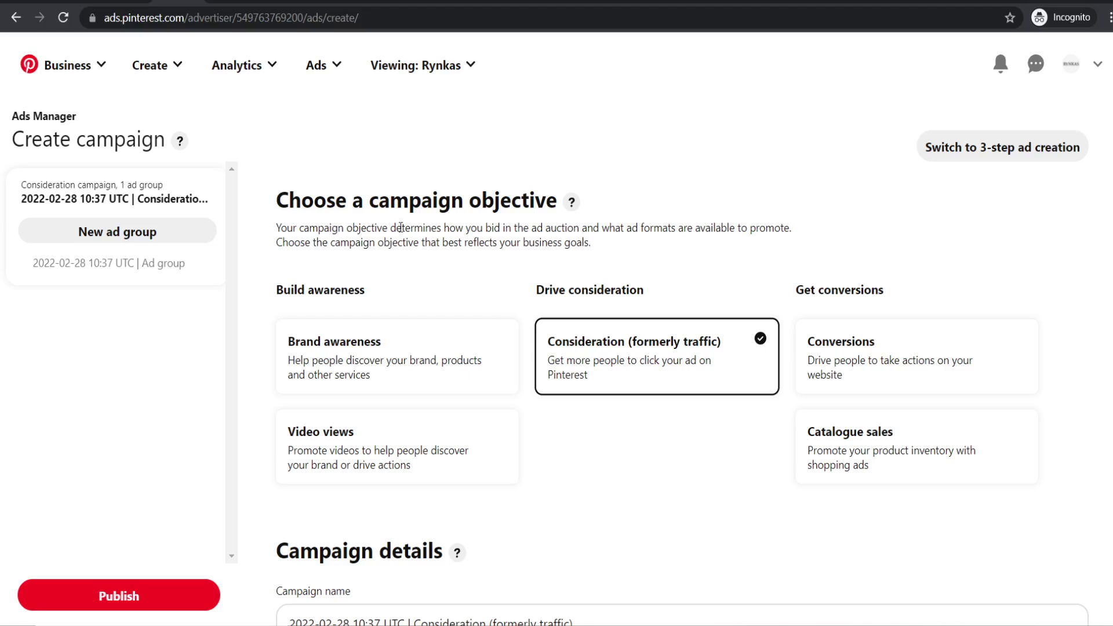
pyautogui.click(872, 365)
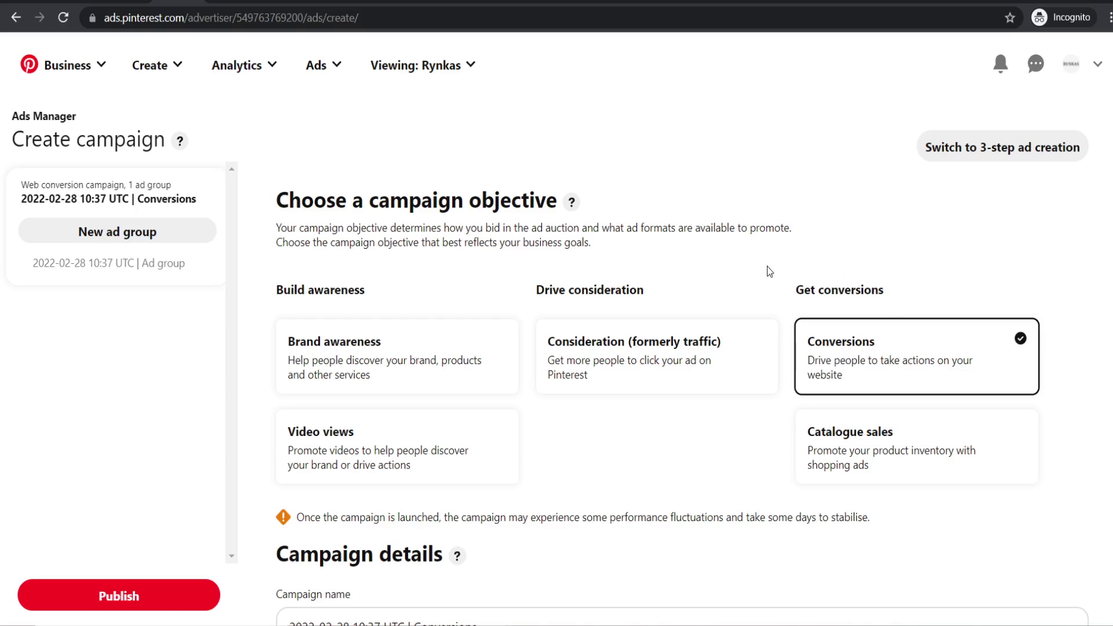
pyautogui.scroll(-1, 861, 354)
pyautogui.scroll(-4, 861, 342)
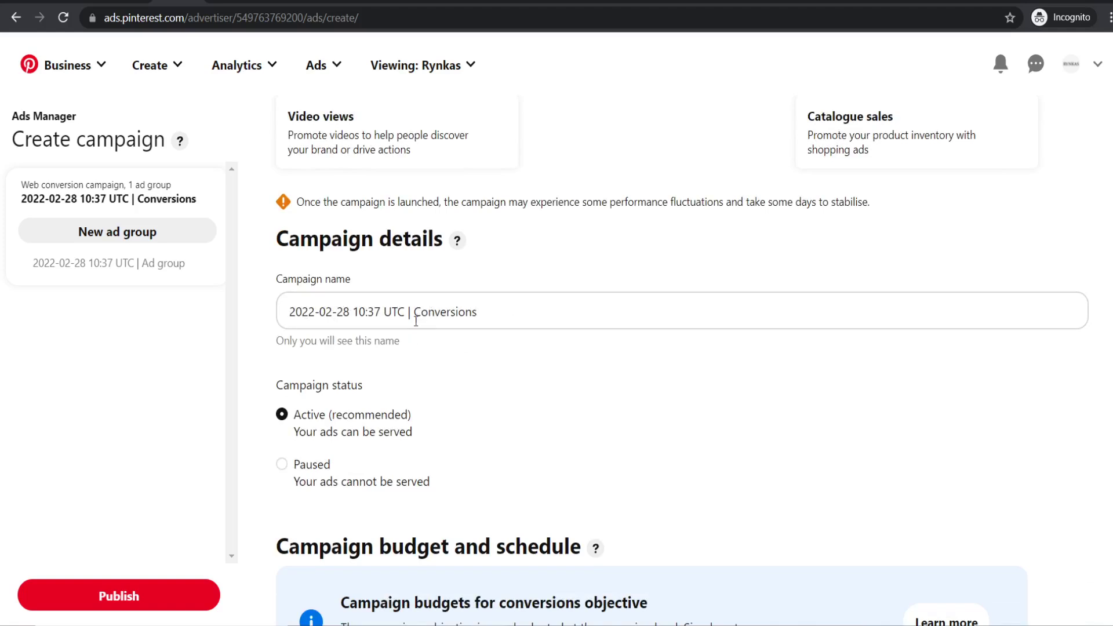
# - Rename the campaign to 'Mothers Day Conversions | Conversions'
pyautogui.moveTo(404, 311); pyautogui.dragTo(182, 309)
pyautogui.write('Mothers')
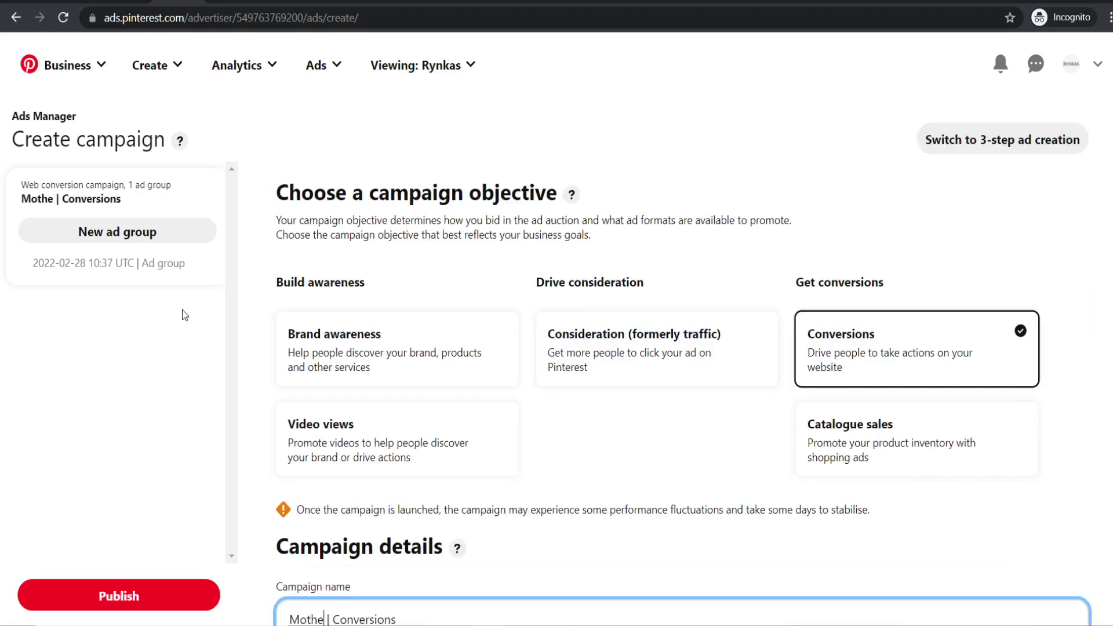
pyautogui.write(' Day COn | Conver')
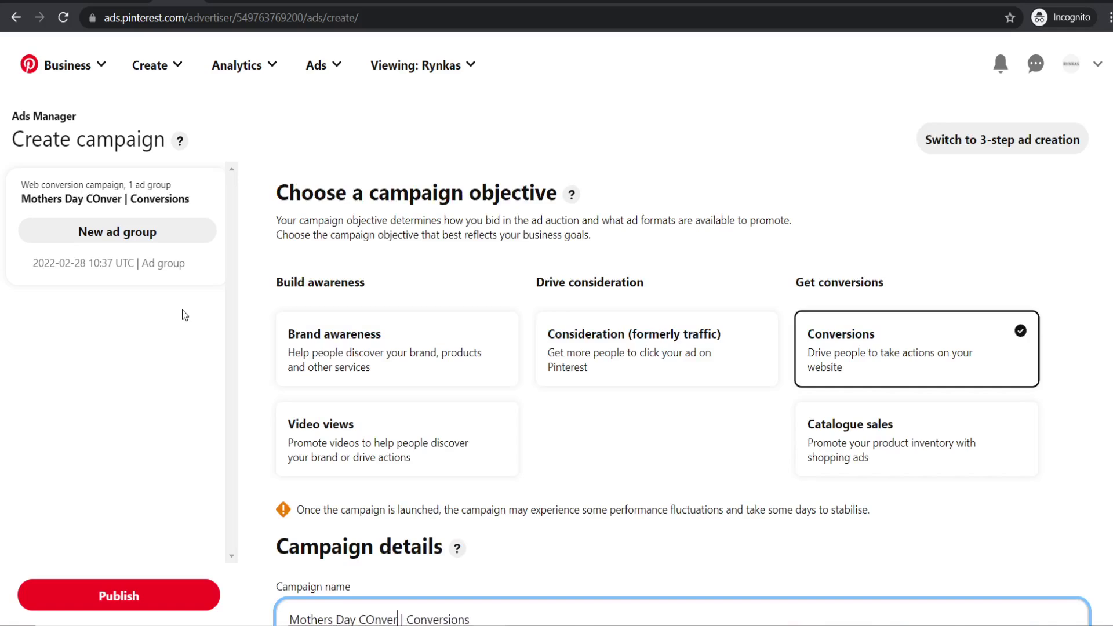
pyautogui.press('BackSpace')
pyautogui.press('BackSpace')
pyautogui.press('BackSpace')
pyautogui.press('BackSpace')
pyautogui.press('BackSpace')
pyautogui.write('onversions')
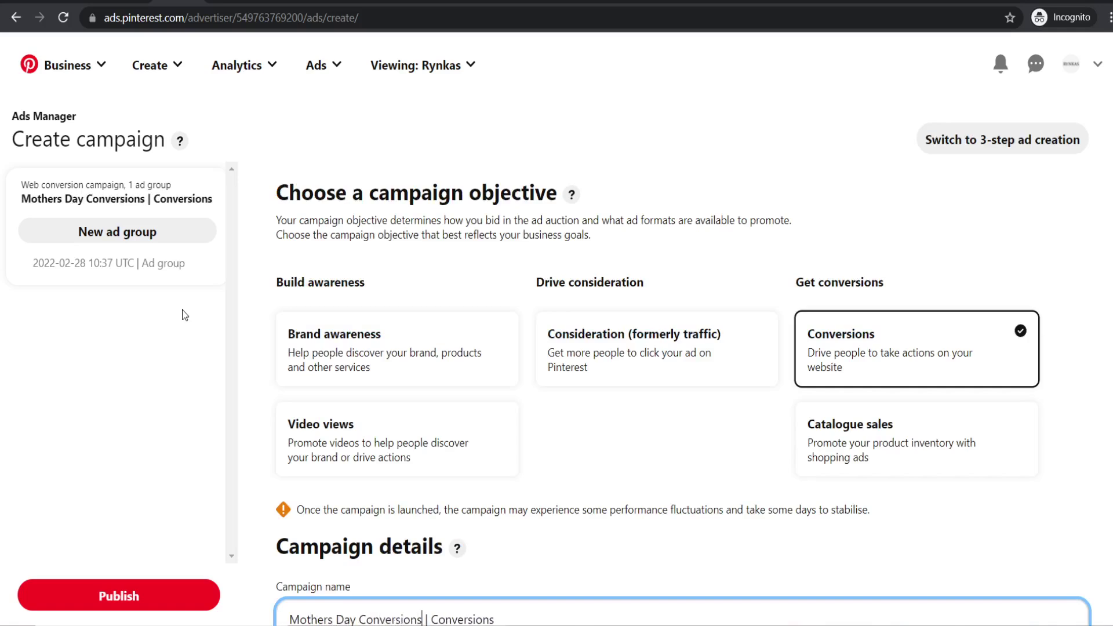
# - Set a 10 GBP daily spend limit and continue to the ad group settings
pyautogui.scroll(-5, 244, 387)
pyautogui.scroll(-5, 485, 419)
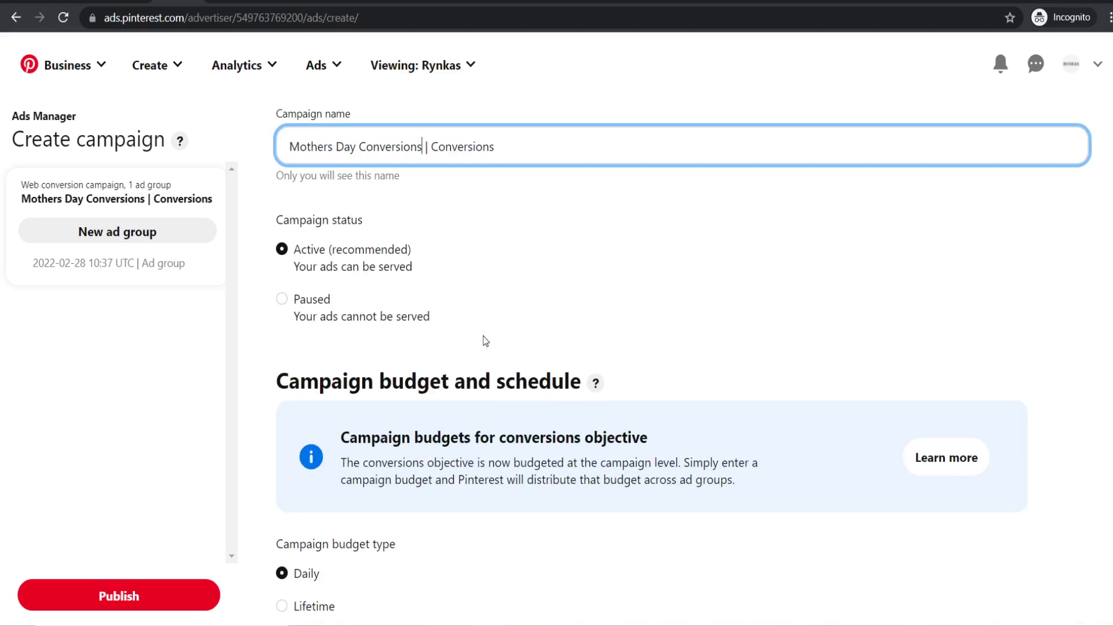
pyautogui.scroll(-4, 487, 315)
pyautogui.click(352, 358)
pyautogui.write('10')
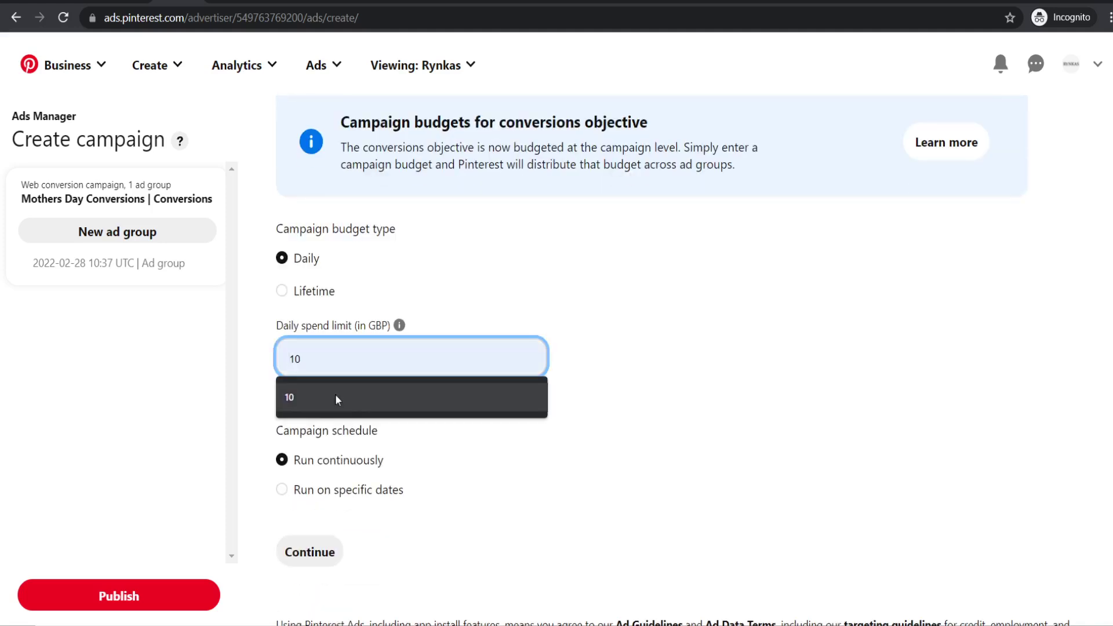
pyautogui.click(629, 364)
pyautogui.scroll(-1, 627, 360)
pyautogui.click(295, 525)
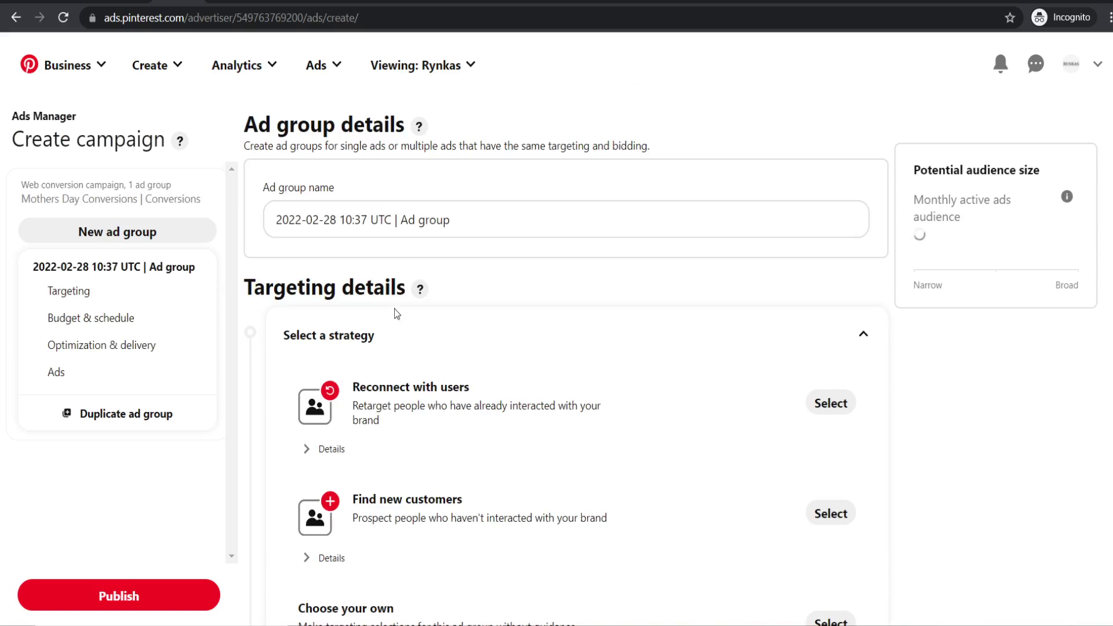
# - Choose the 'Reconnect with users' targeting strategy and begin creating a new audience list
pyautogui.scroll(-1, 429, 342)
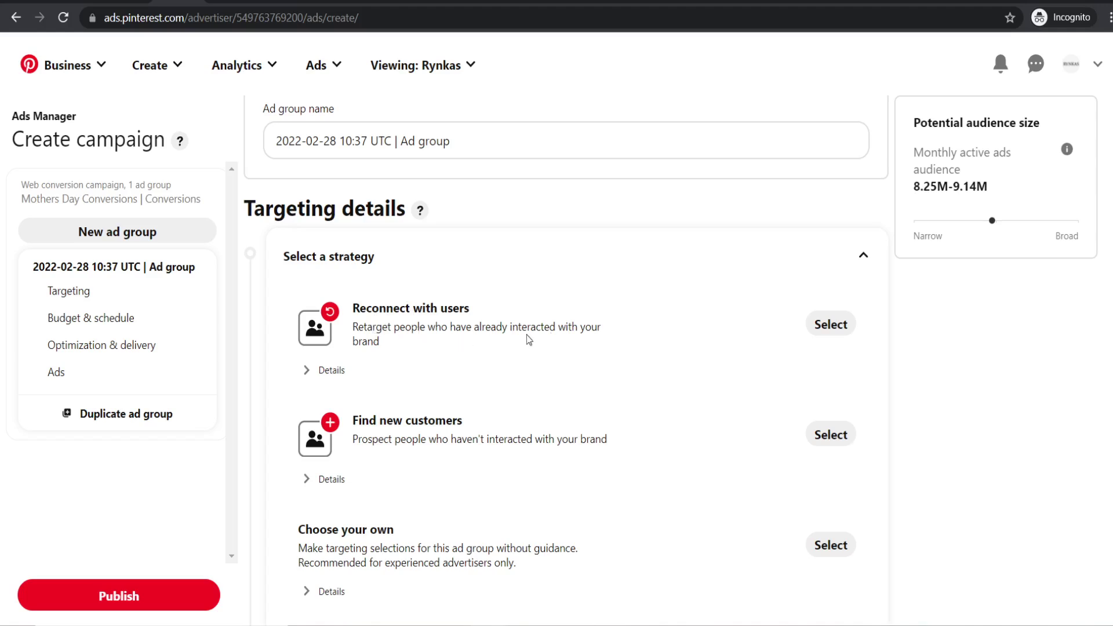
pyautogui.click(824, 323)
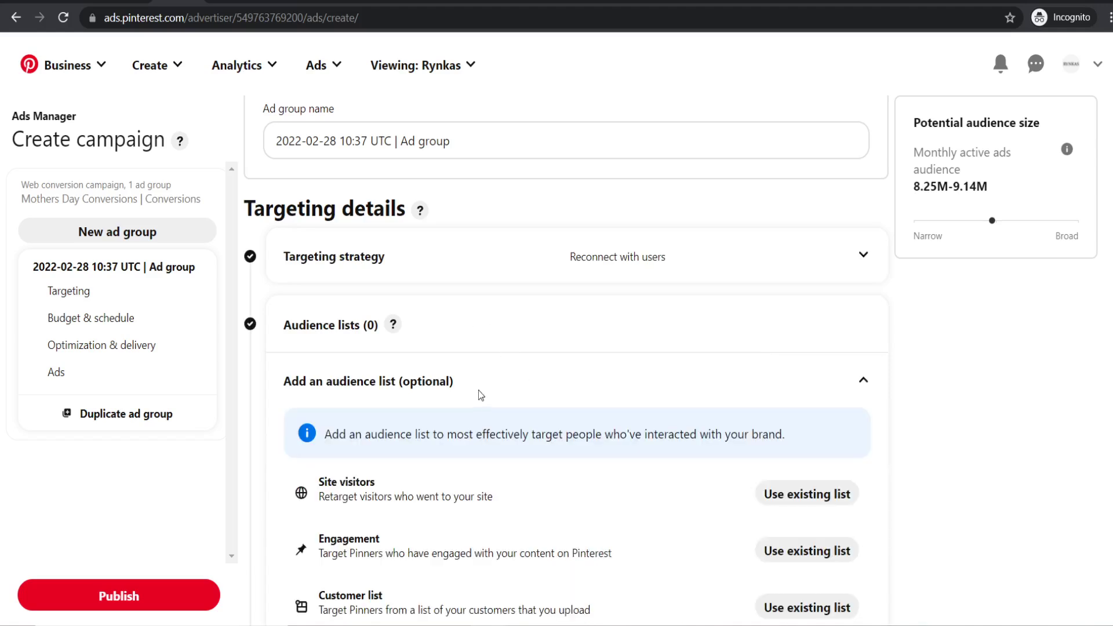
pyautogui.scroll(-1, 481, 393)
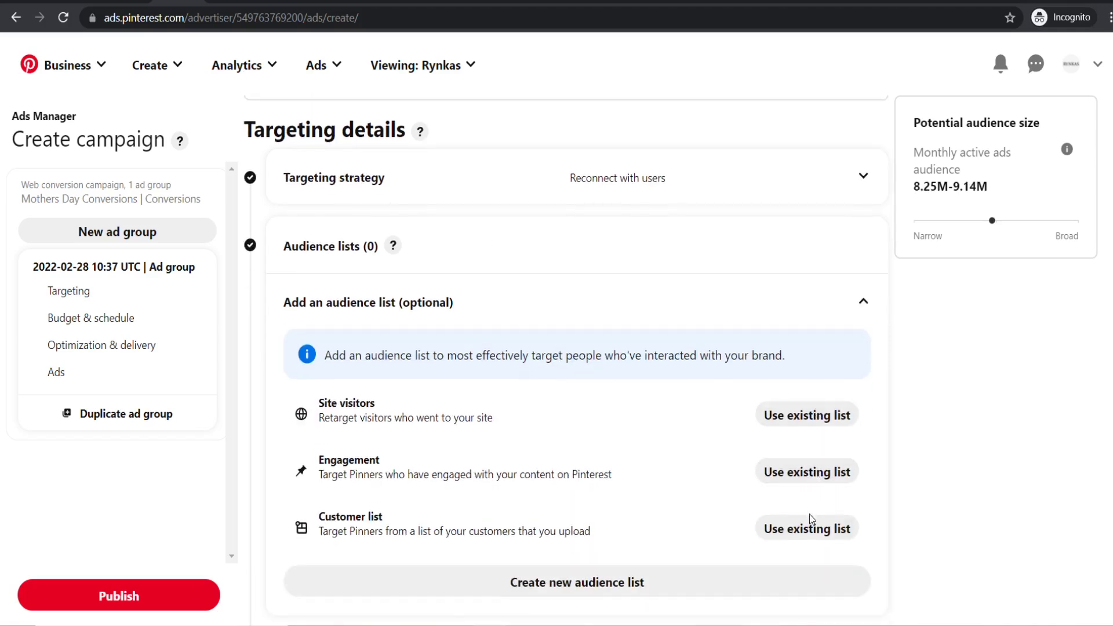
pyautogui.scroll(2, 415, 411)
pyautogui.scroll(-4, 420, 377)
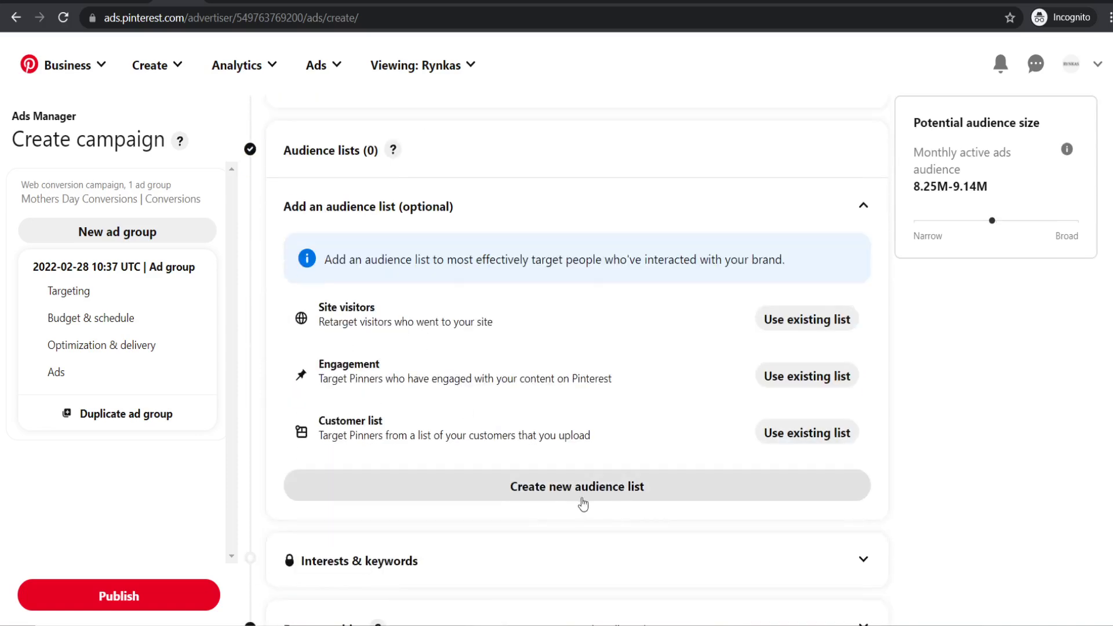
pyautogui.click(558, 485)
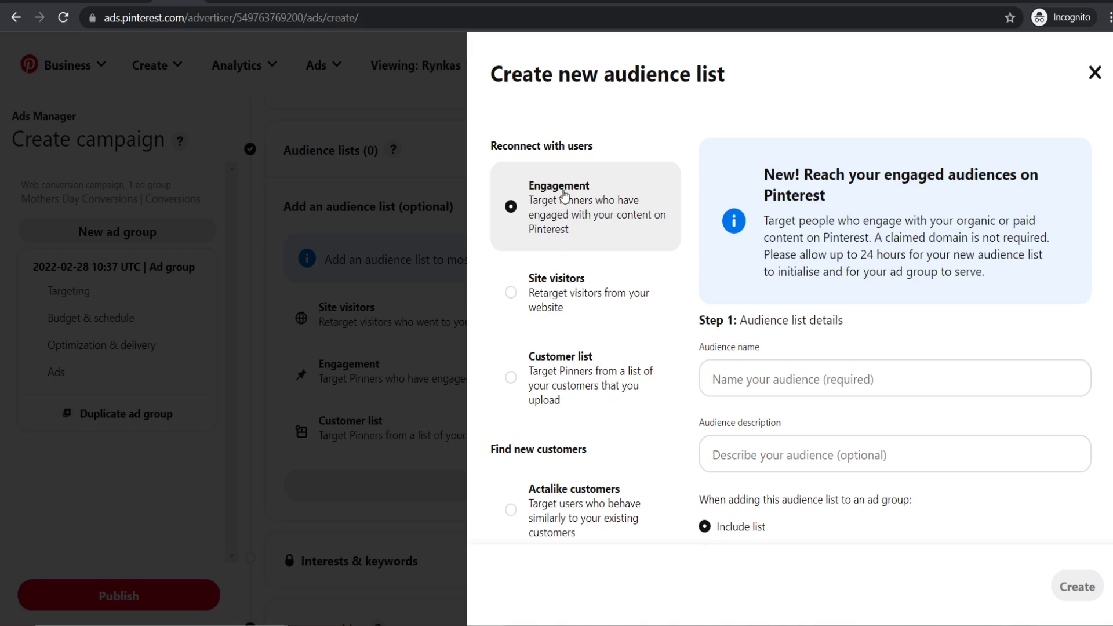
# - Make it an Engagement audience list named 'Engagement Mothers Day'
pyautogui.click(582, 295)
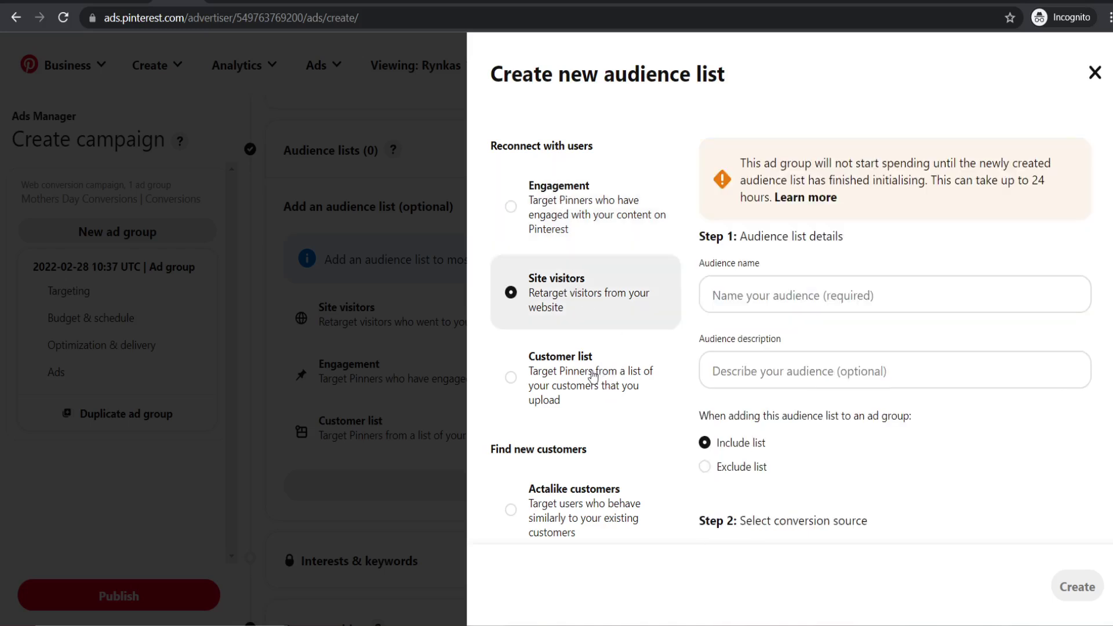
pyautogui.click(572, 378)
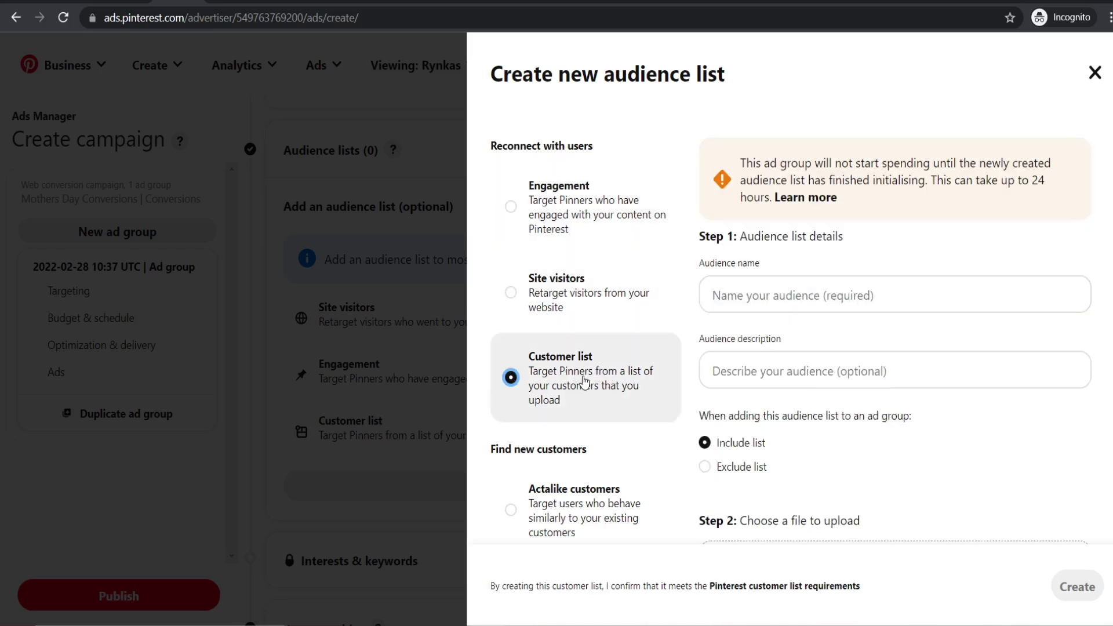
pyautogui.click(538, 209)
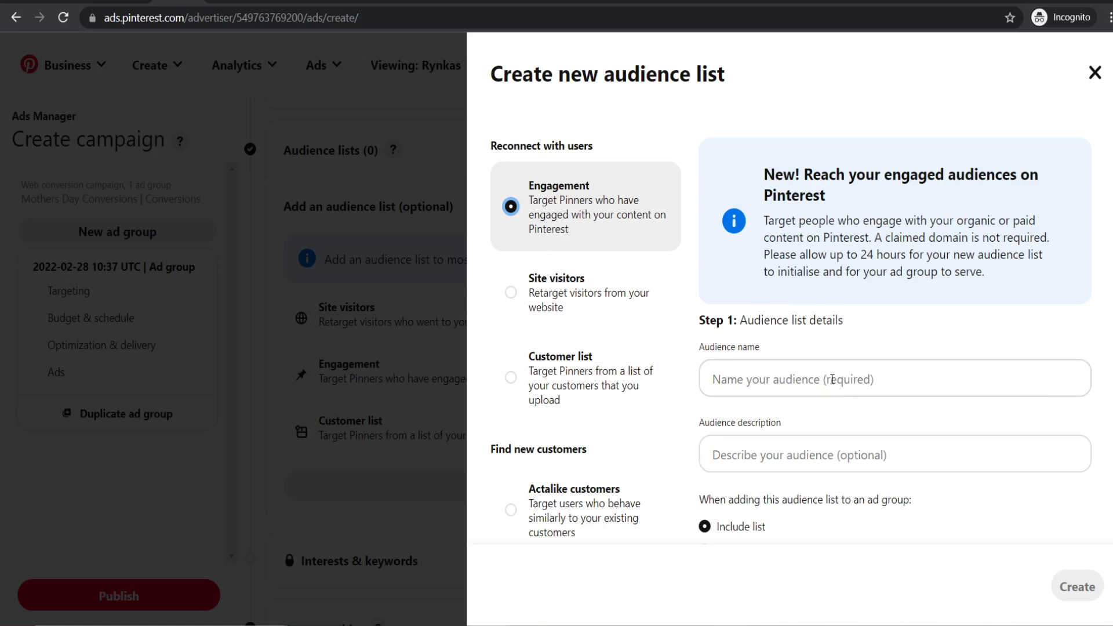
pyautogui.click(810, 372)
pyautogui.write('Eng')
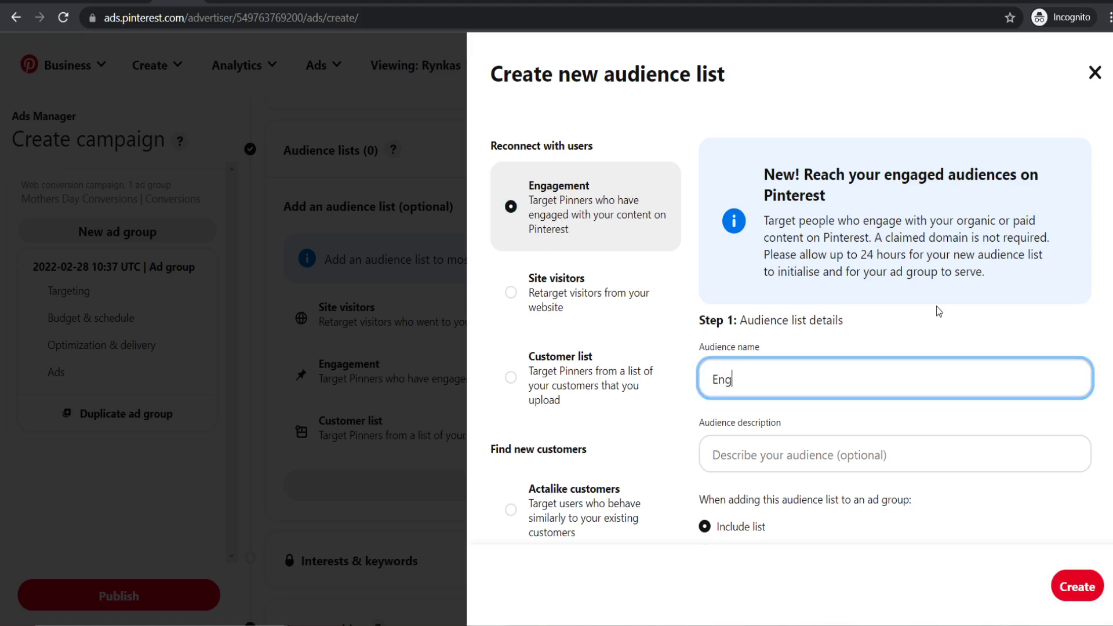
pyautogui.write('agement Mother')
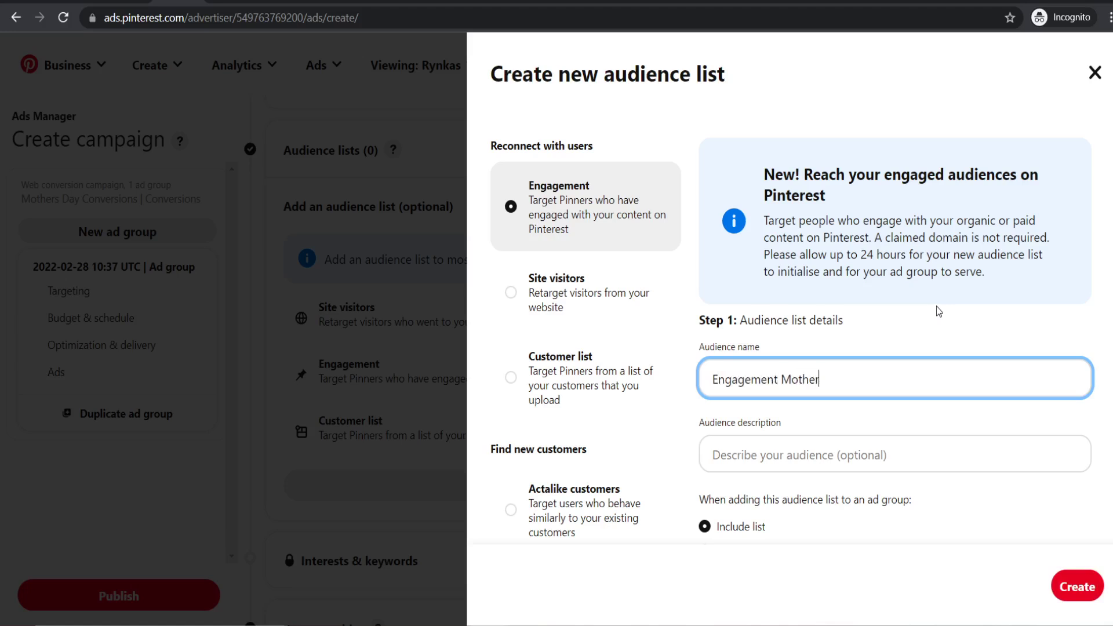
pyautogui.write('s Day')
# - Describe the list as anyone who has clicked on a pin in the last 30 days
pyautogui.scroll(-1, 861, 325)
pyautogui.click(902, 366)
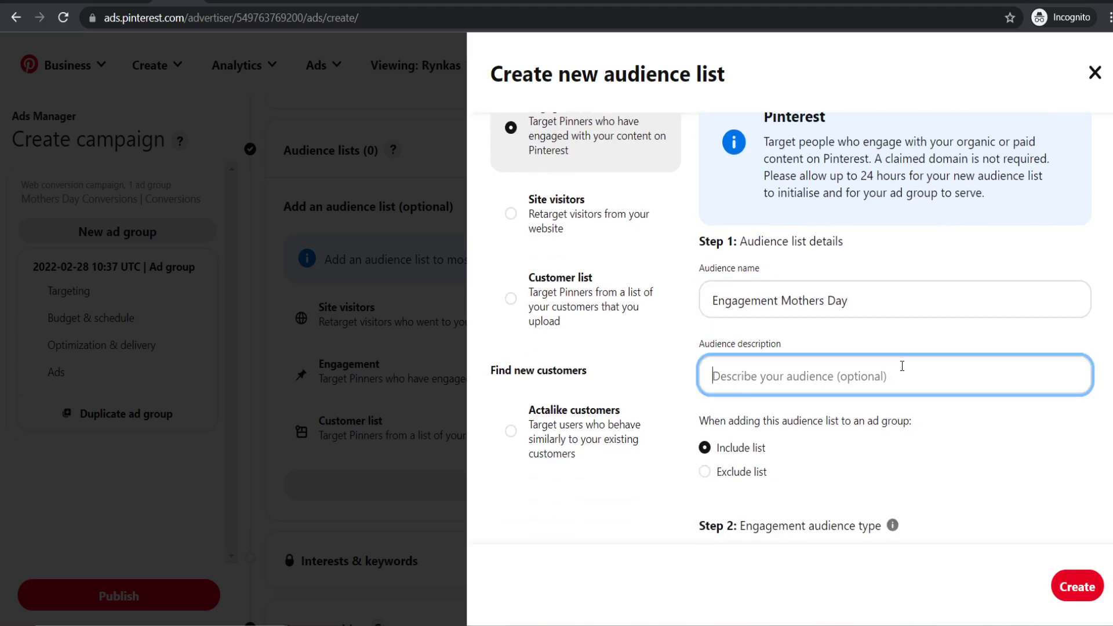
pyautogui.write('Anyone h')
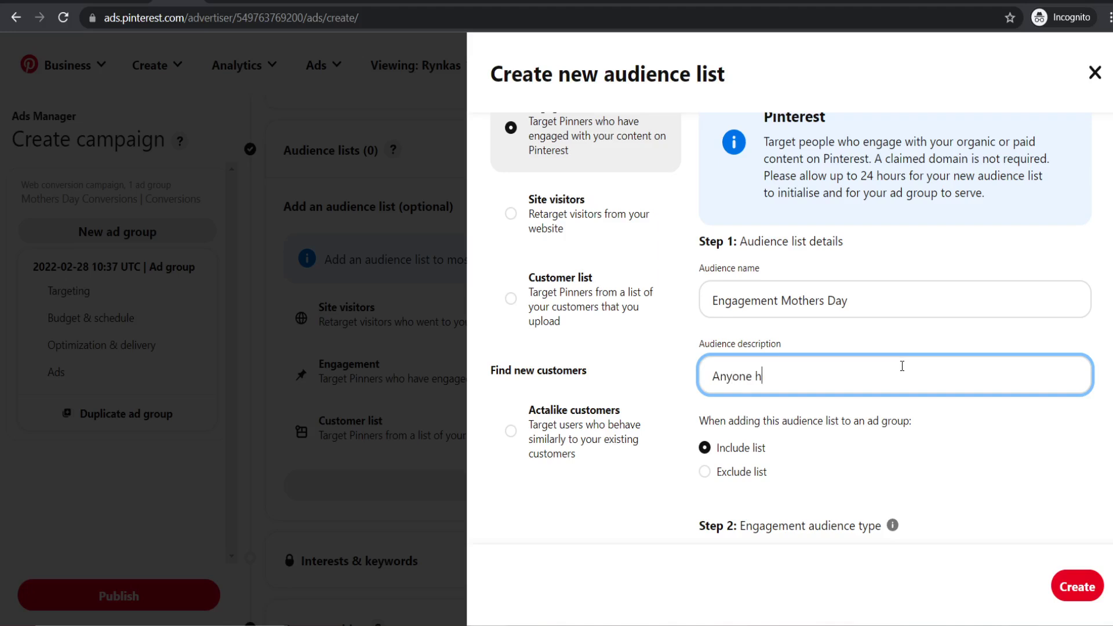
pyautogui.press('BackSpace')
pyautogui.write('who has lcicked on a pin')
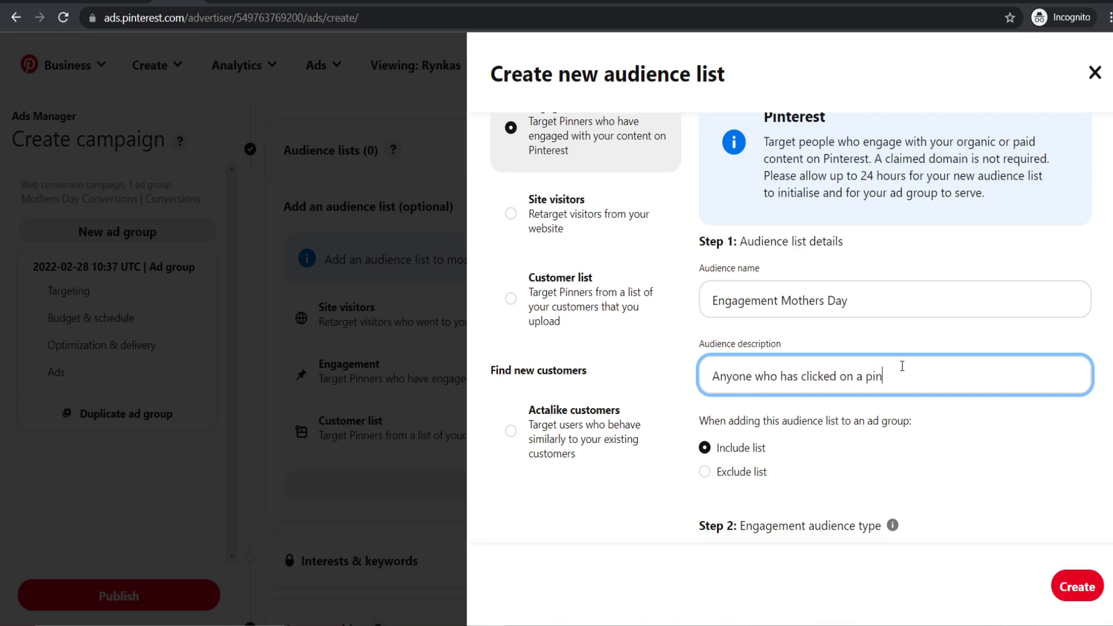
pyautogui.write(' in the last 39 0 days')
# - Compare the engagement options and keep 'Any engagement actions'
pyautogui.scroll(-4, 904, 366)
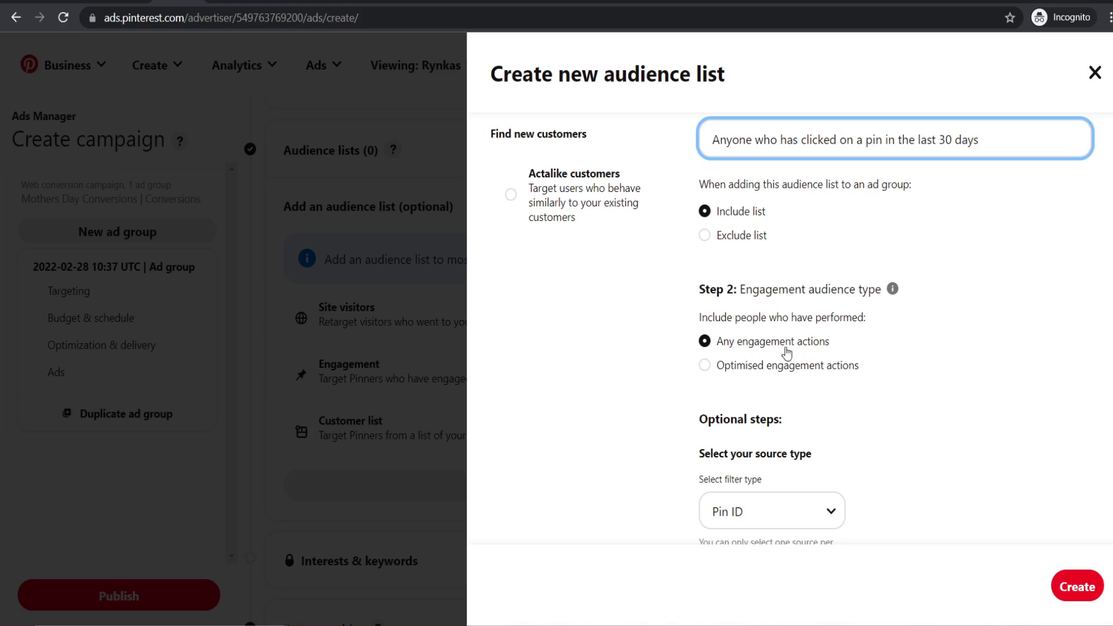
pyautogui.click(744, 370)
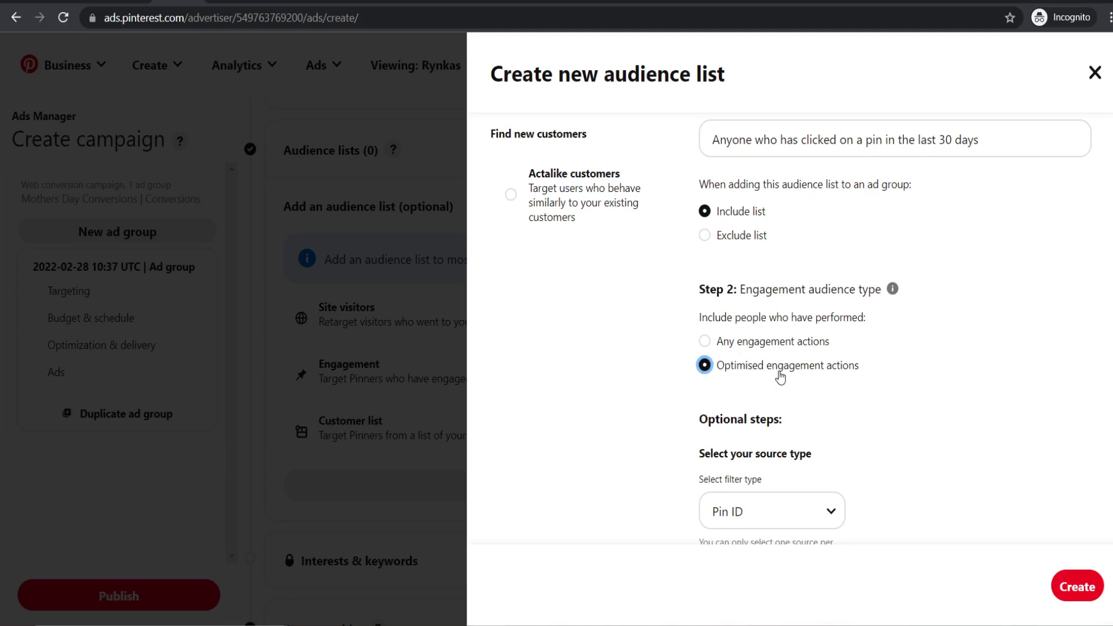
pyautogui.click(741, 346)
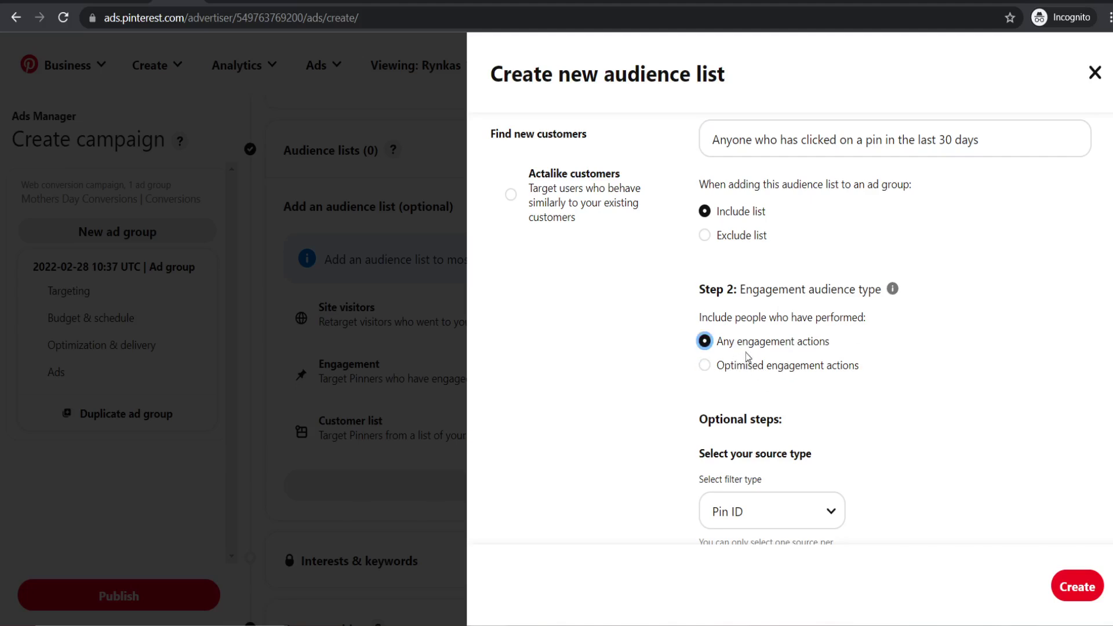
pyautogui.moveTo(892, 296)
pyautogui.click(718, 374)
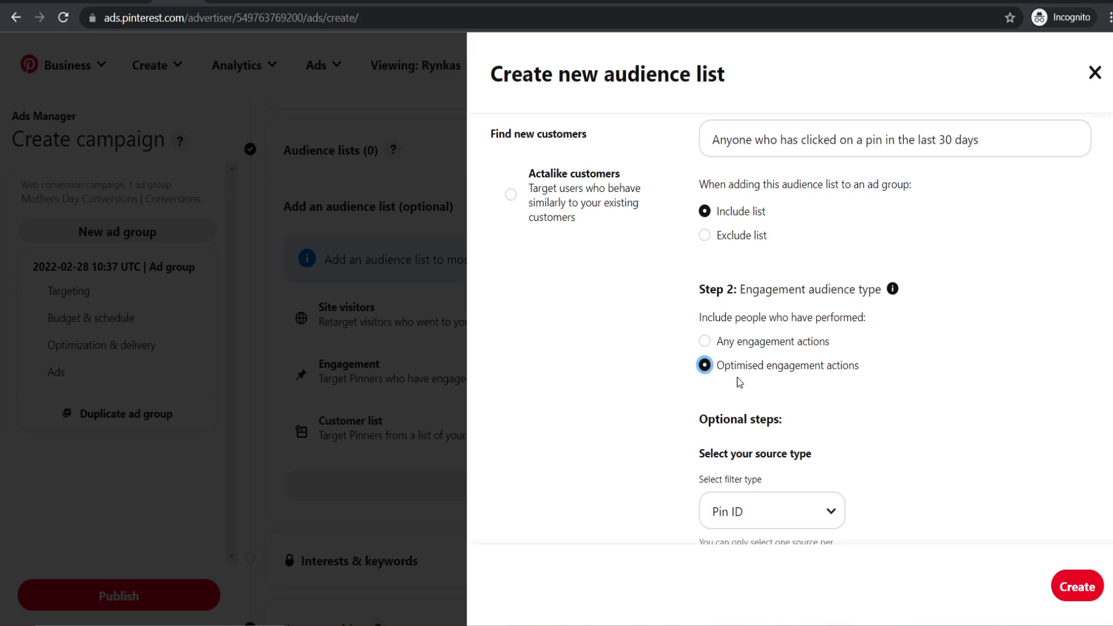
pyautogui.click(722, 347)
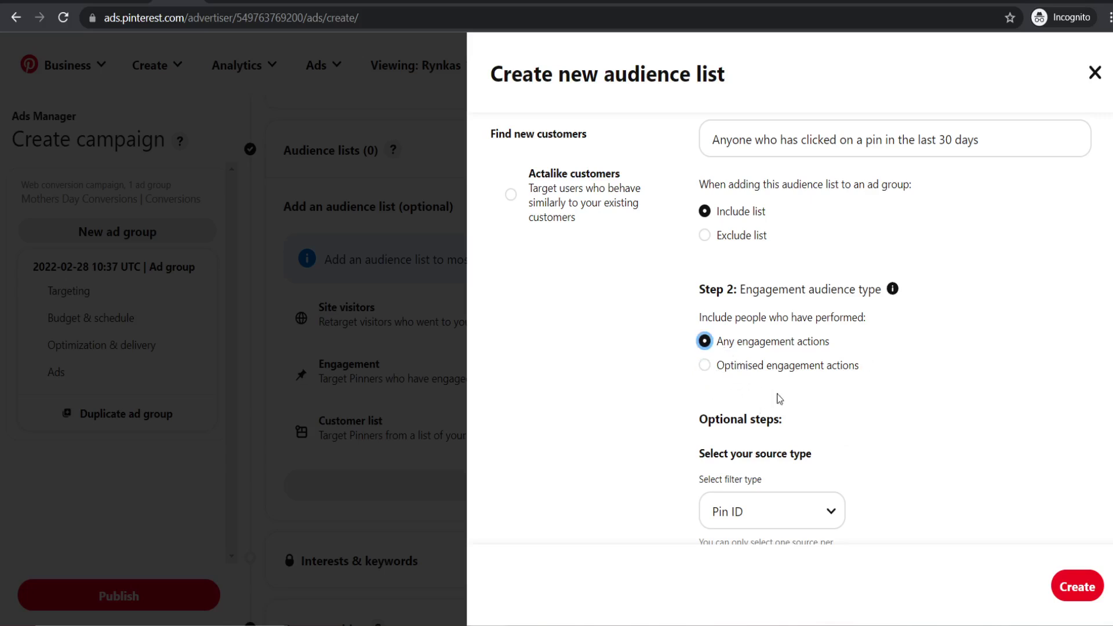
# - Set the source filter type to Campaign ID and switch to the campaign report
pyautogui.scroll(-1, 903, 379)
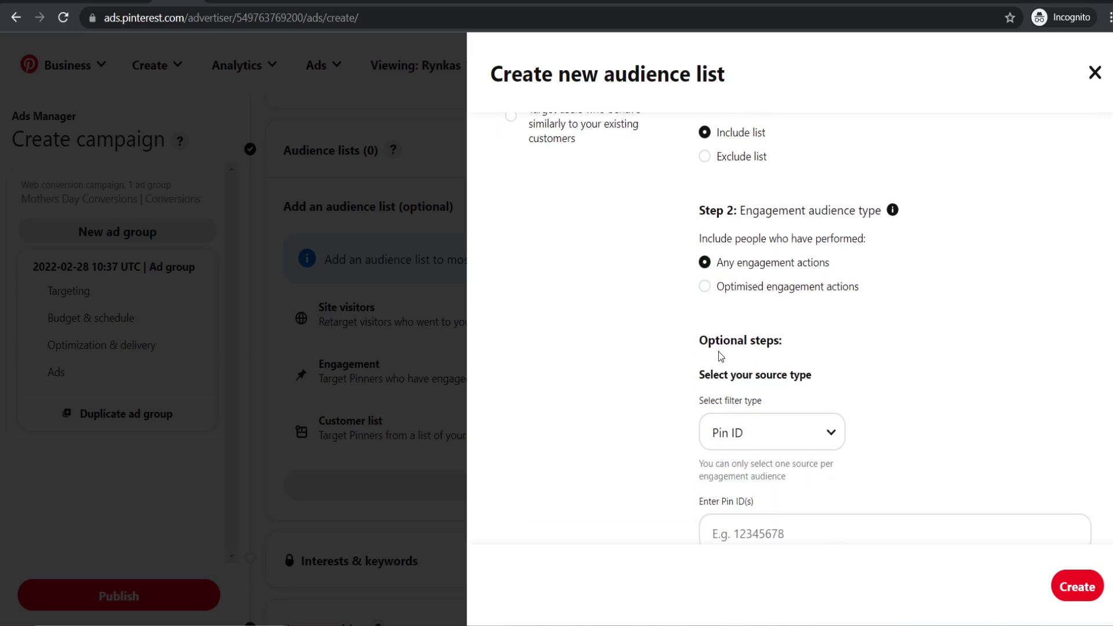
pyautogui.scroll(-1, 785, 369)
pyautogui.click(771, 354)
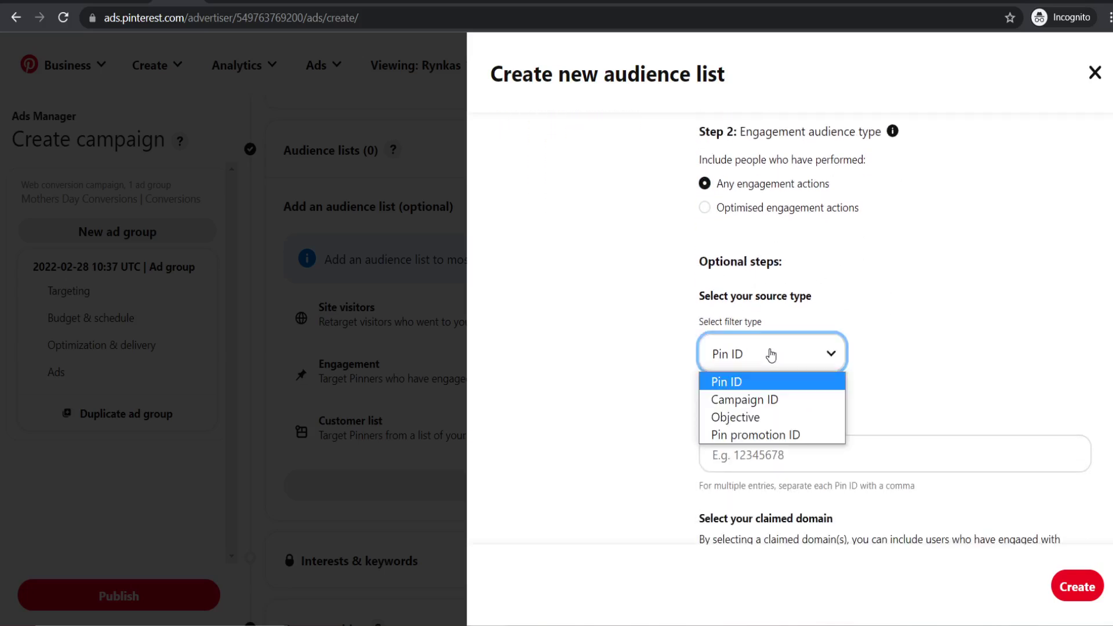
pyautogui.click(795, 400)
pyautogui.click(945, 378)
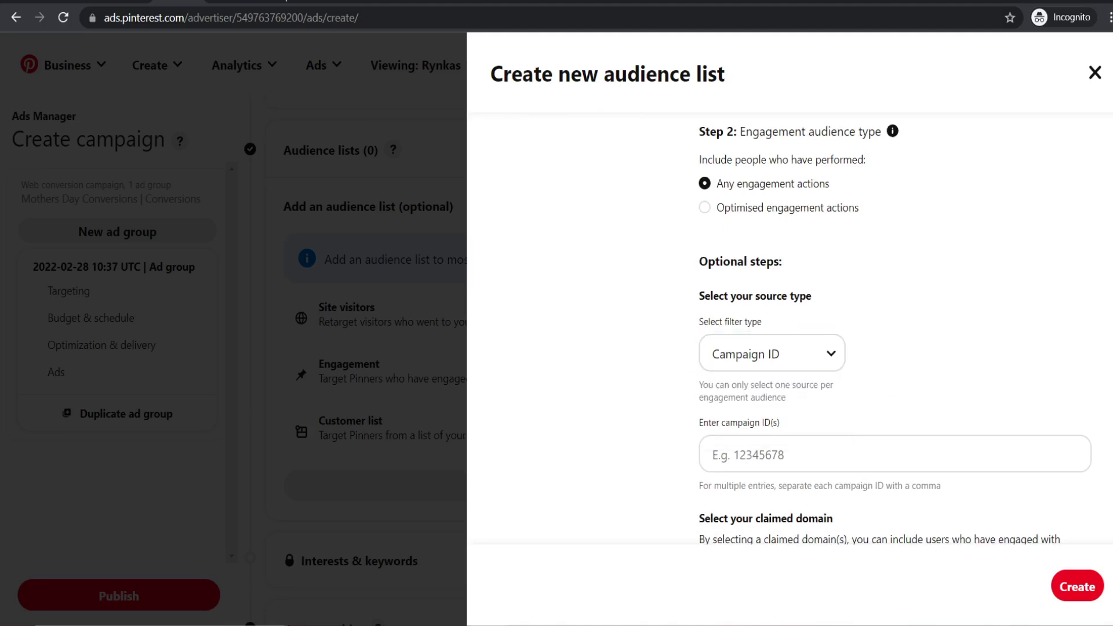
pyautogui.hotkey('ctrl', 'tab')
pyautogui.scroll(4, 415, 290)
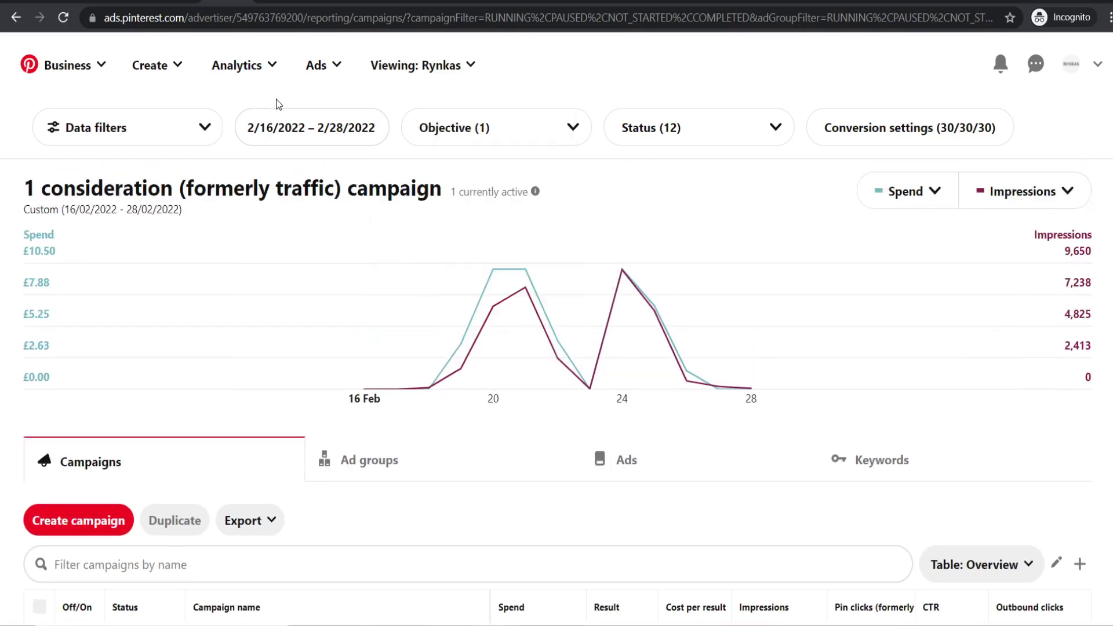
# - Open the campaign reporting page in a new private window
pyautogui.hotkey('ctrl', 'shift', 'tab')
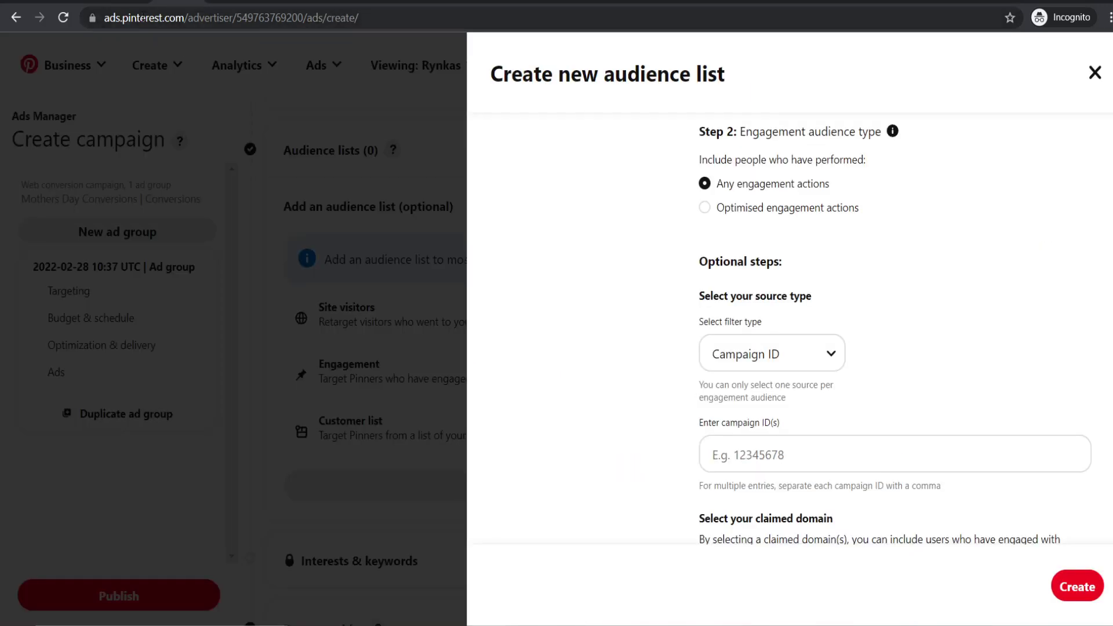
pyautogui.click(145, 19)
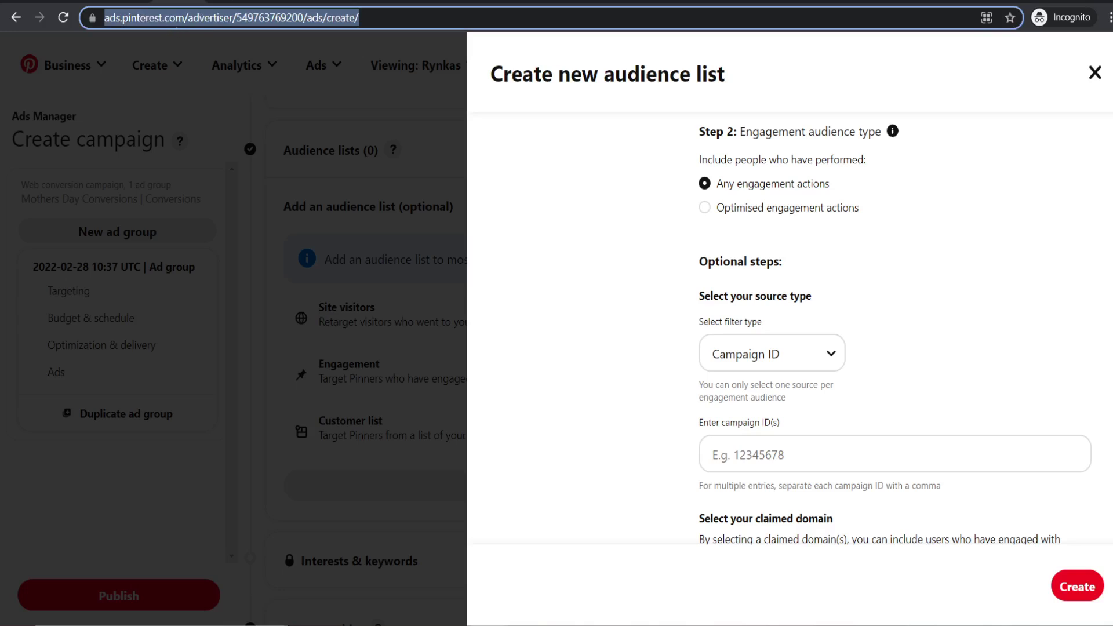
pyautogui.hotkey('ctrl', 'c')
pyautogui.hotkey('ctrl', 't')
pyautogui.hotkey('ctrl', 'v')
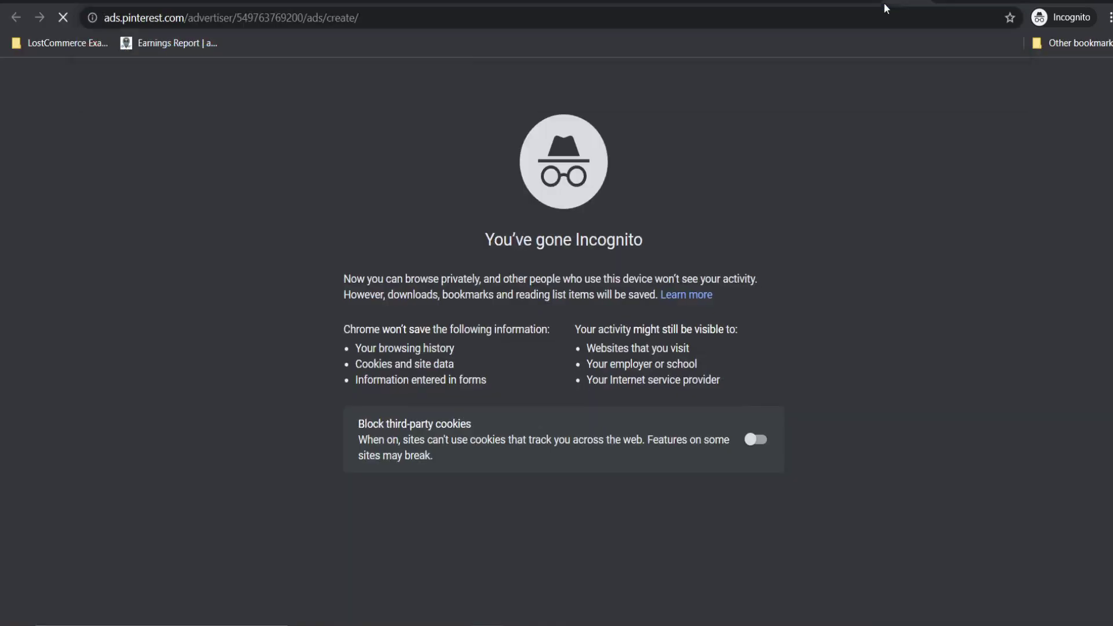
pyautogui.press('Return')
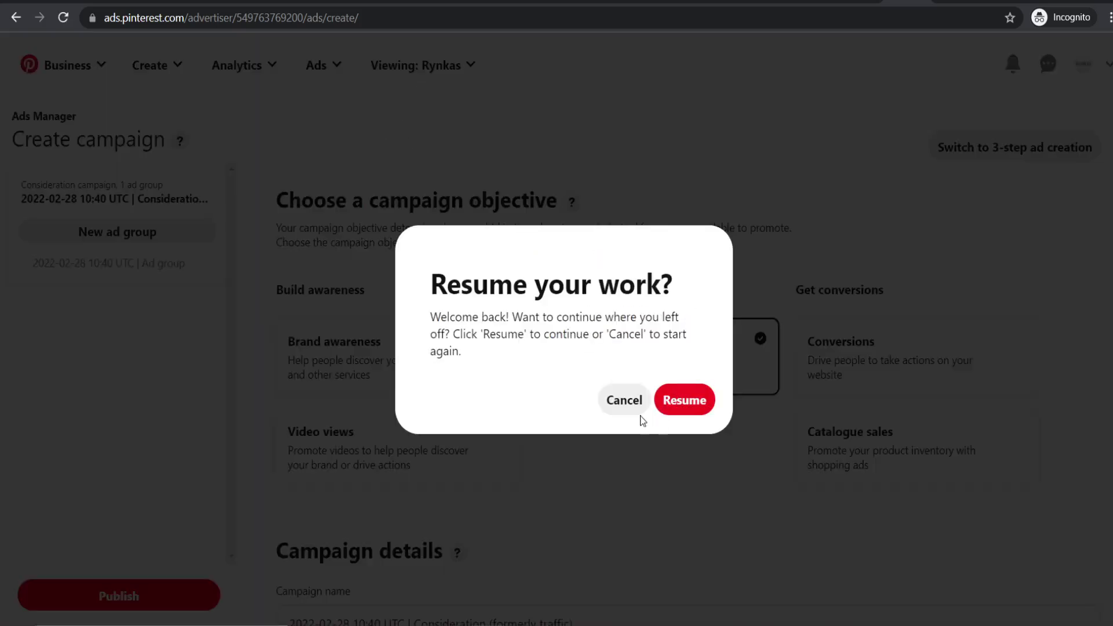
pyautogui.click(616, 400)
pyautogui.click(316, 65)
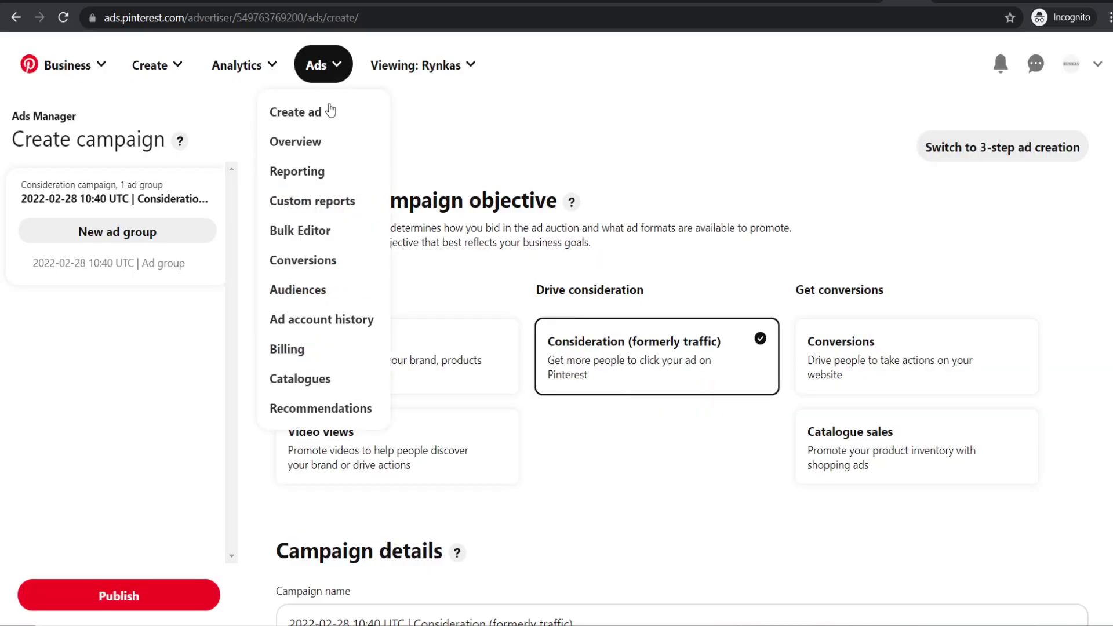
pyautogui.click(309, 172)
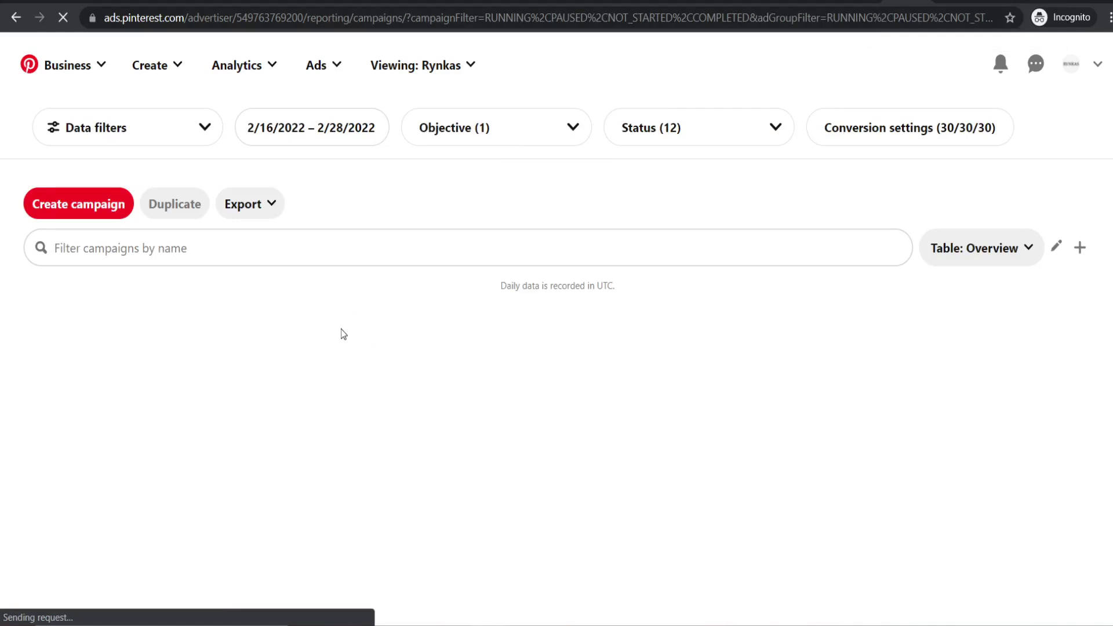
# - Copy the past campaign's ID from the report into the 'Enter campaign ID(s)' field
pyautogui.scroll(-4, 354, 258)
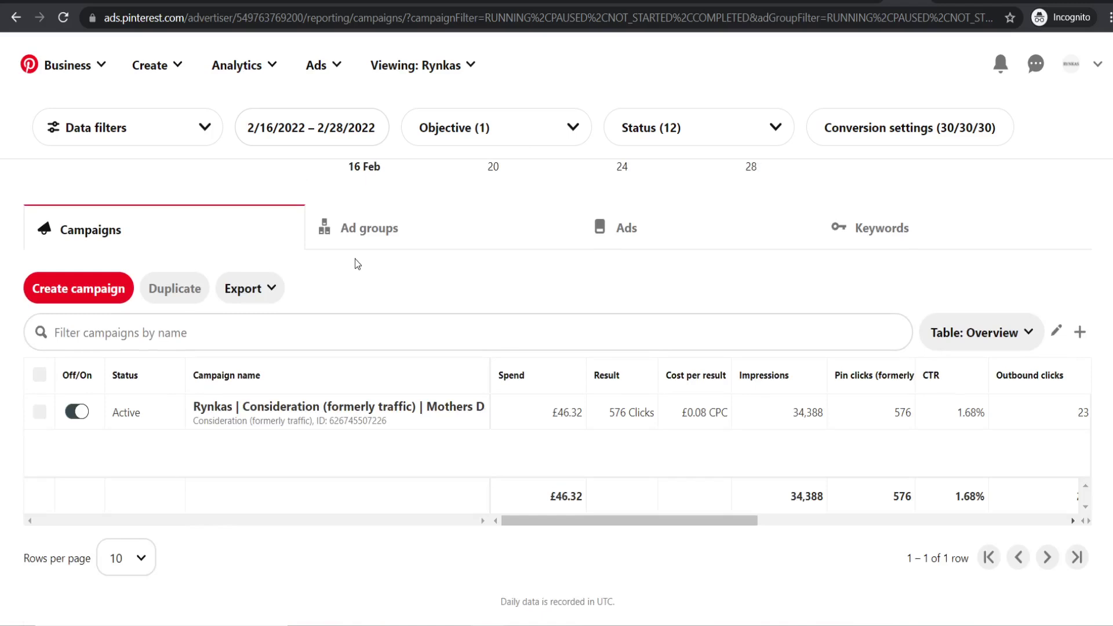
pyautogui.moveTo(335, 424); pyautogui.dragTo(385, 429)
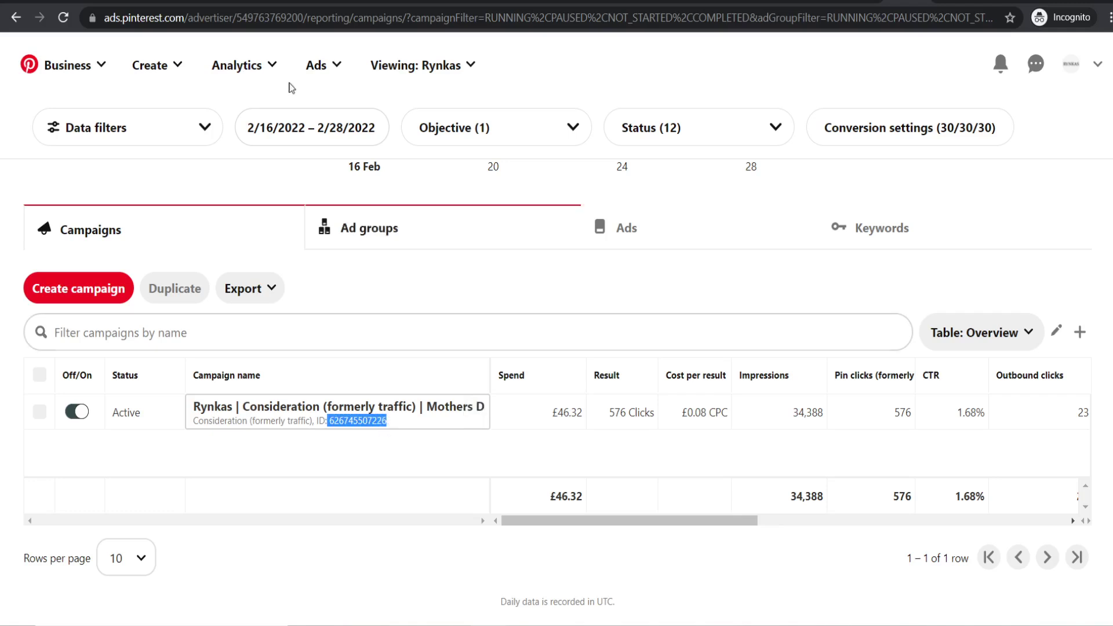
pyautogui.scroll(4, 557, 348)
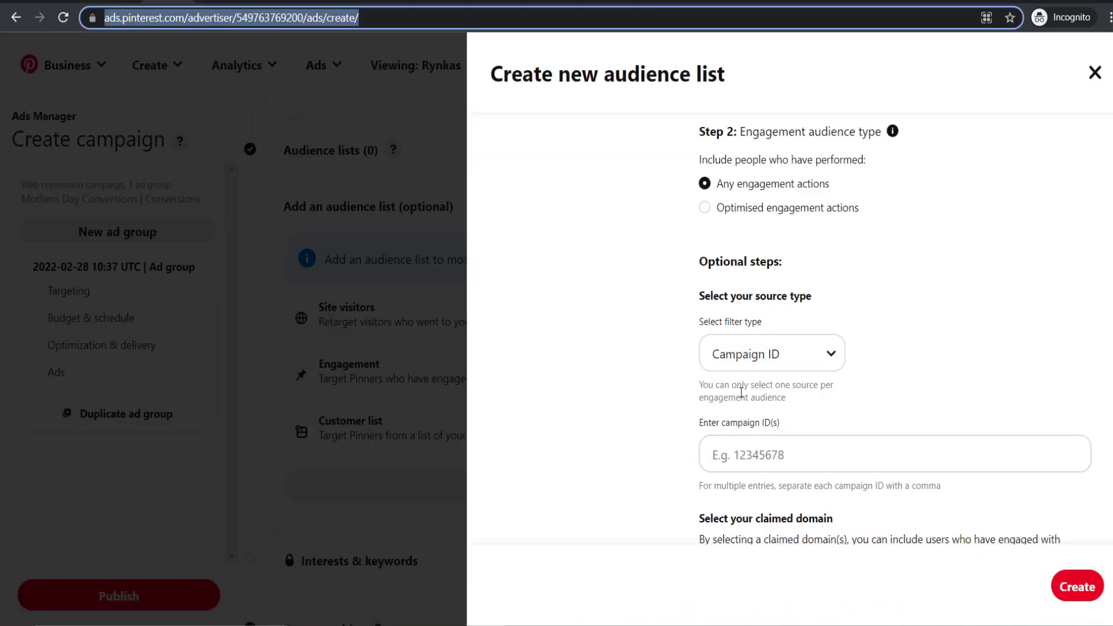
pyautogui.click(728, 453)
pyautogui.hotkey('ctrl', 'v')
pyautogui.click(910, 398)
# - Include the rynkas.com claimed domain and create the audience list
pyautogui.scroll(-1, 911, 393)
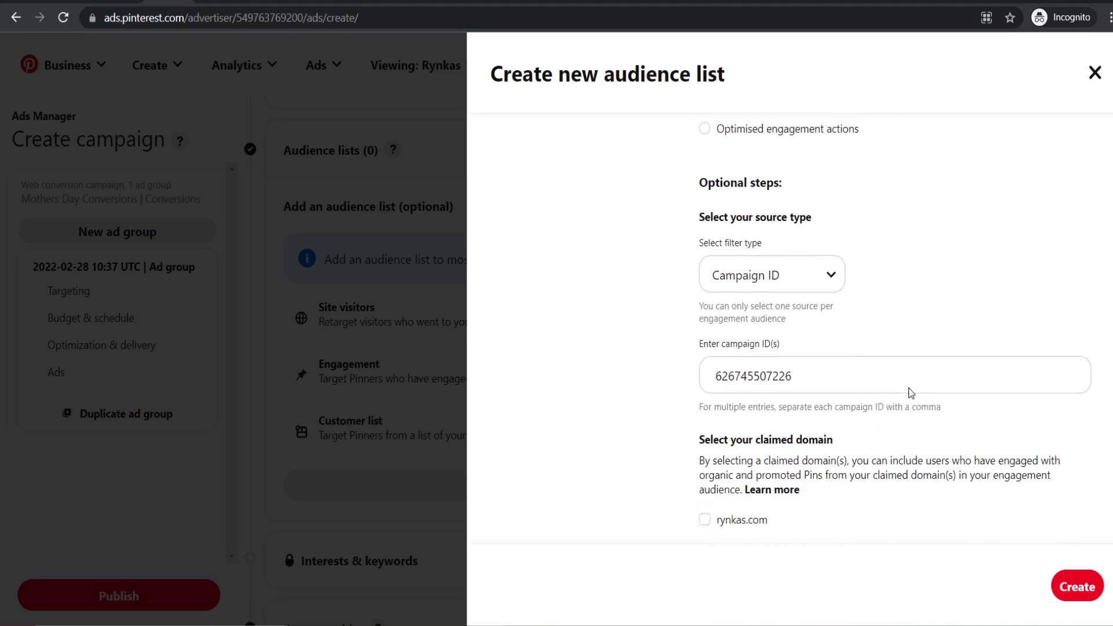
pyautogui.scroll(-1, 911, 392)
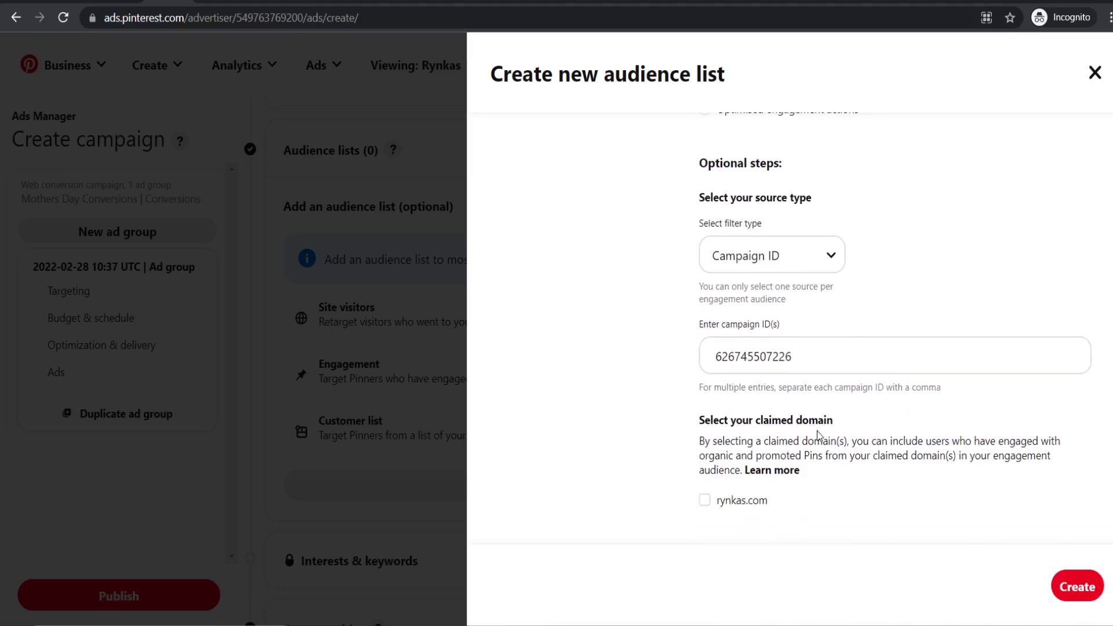
pyautogui.click(705, 501)
pyautogui.click(1076, 587)
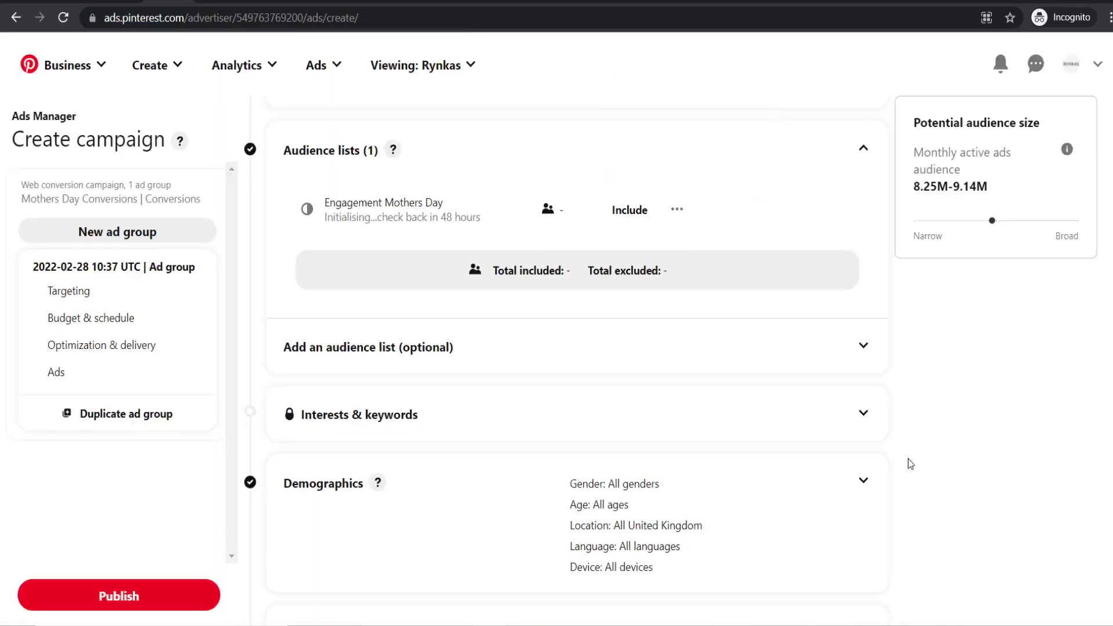
# - Check the ad group's '< 10k' audience size estimate
pyautogui.scroll(-2, 542, 324)
pyautogui.scroll(-1, 542, 340)
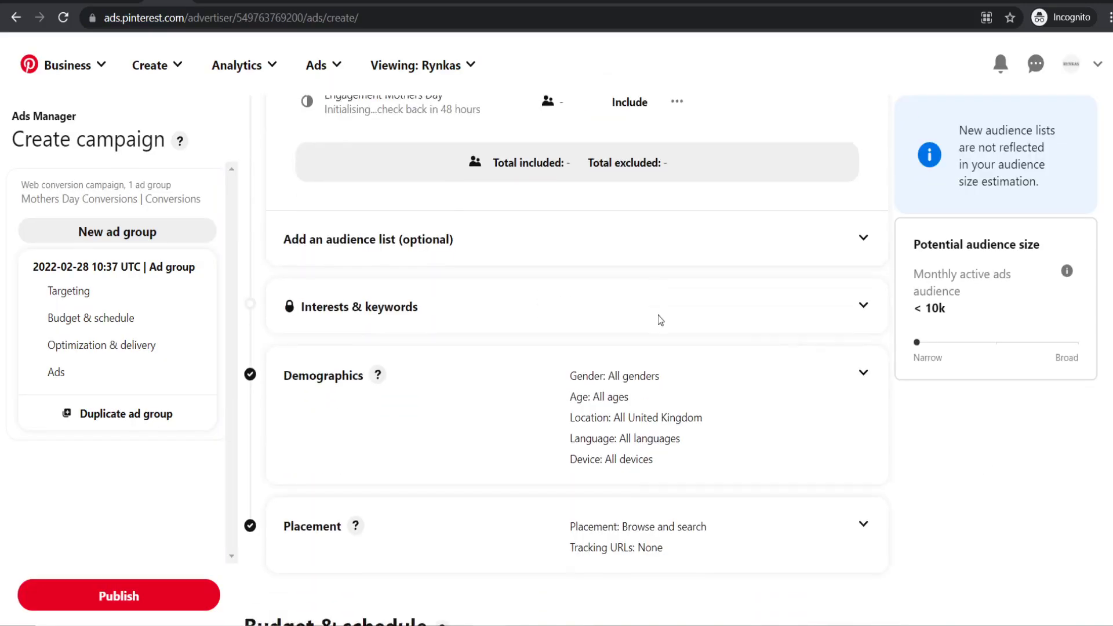
pyautogui.moveTo(951, 308); pyautogui.dragTo(915, 308)
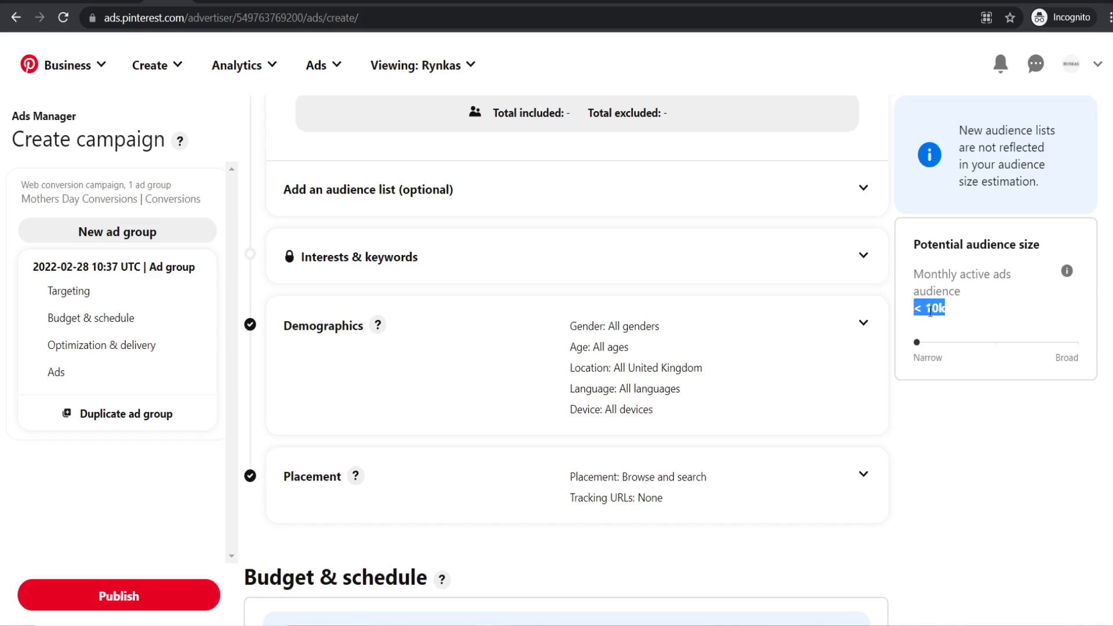
pyautogui.click(993, 325)
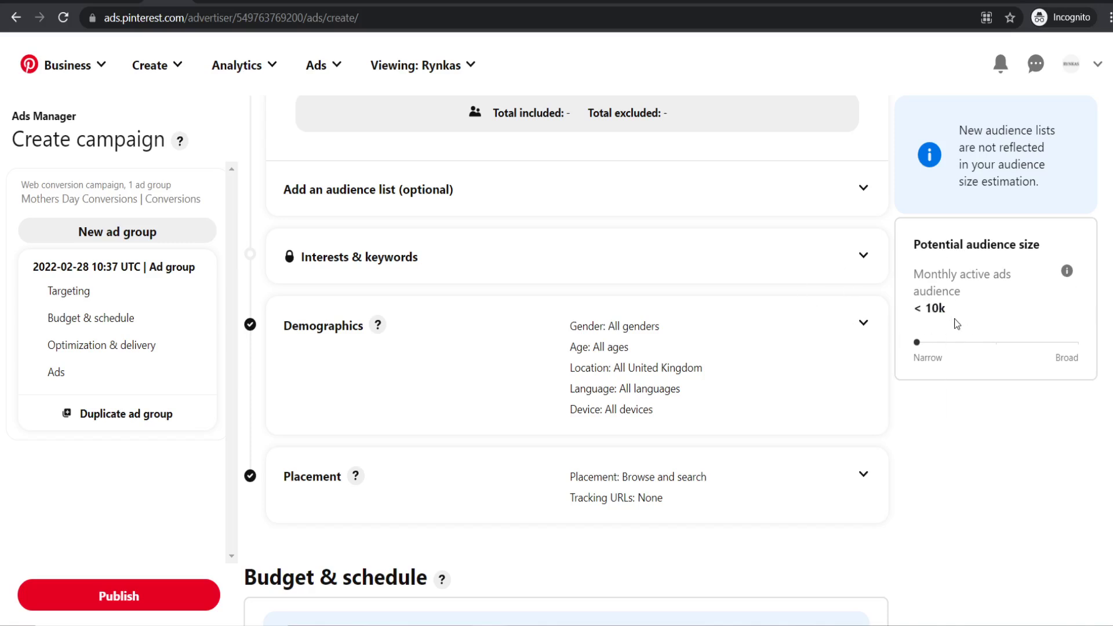
# - Keep Add to basket as the optimization conversion event
pyautogui.scroll(-5, 653, 299)
pyautogui.scroll(-3, 654, 299)
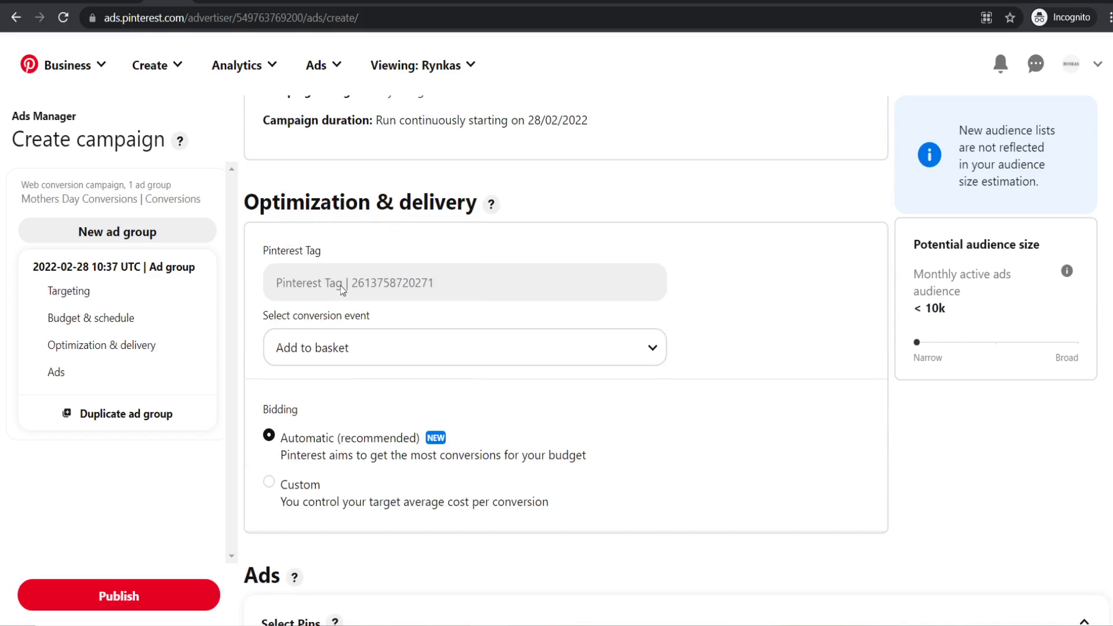
pyautogui.click(349, 347)
pyautogui.click(350, 348)
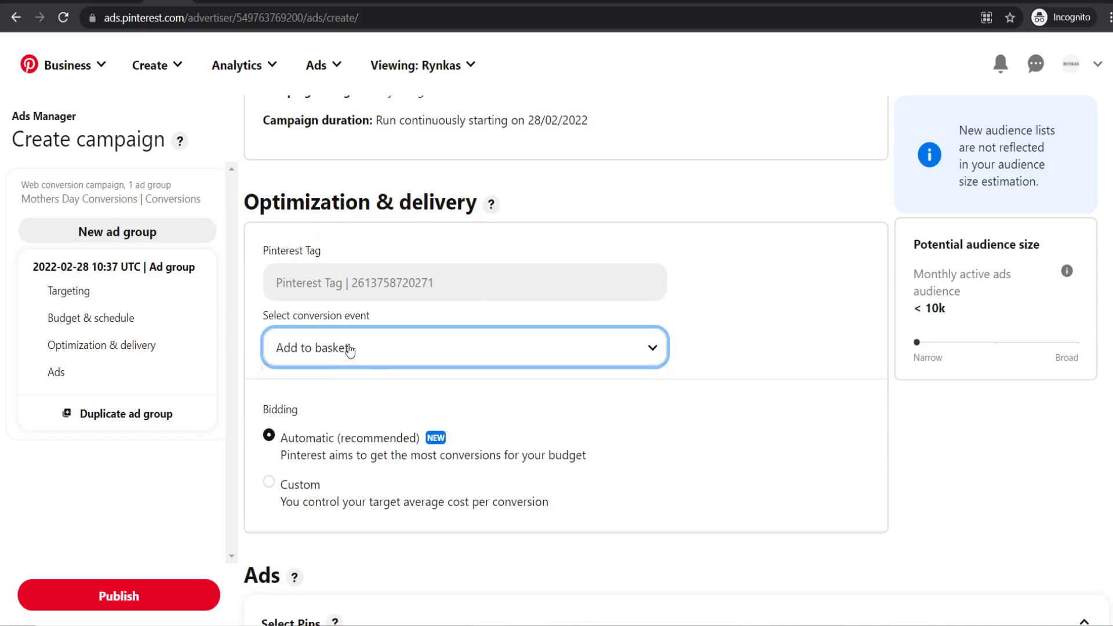
pyautogui.click(795, 348)
# - Scroll down to the Select Pins grid in the Ads step
pyautogui.scroll(-1, 804, 292)
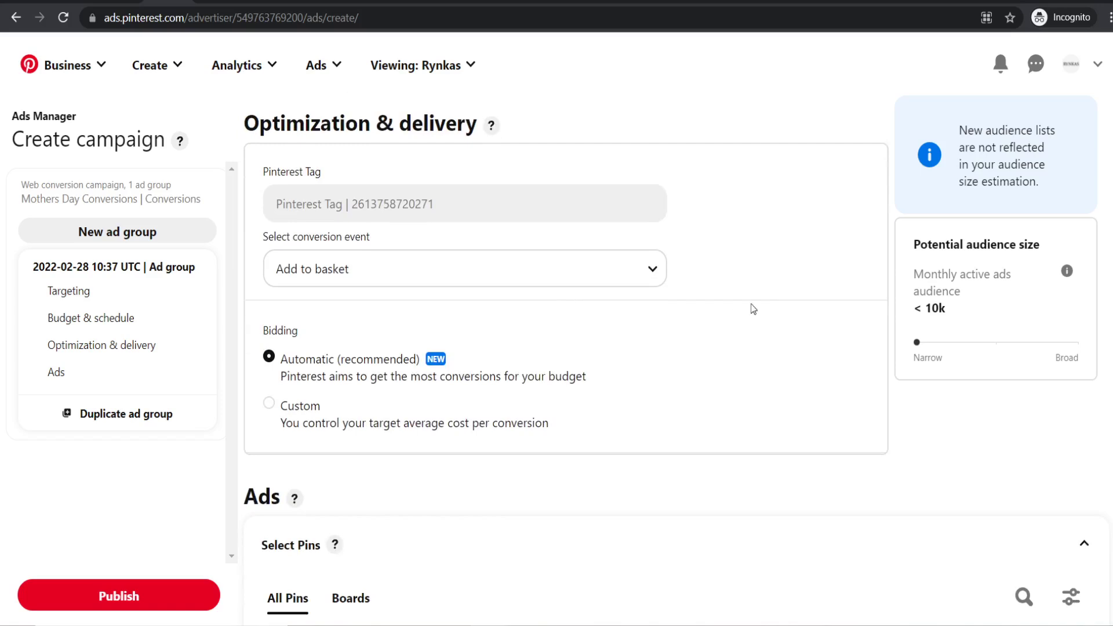
pyautogui.scroll(-4, 668, 286)
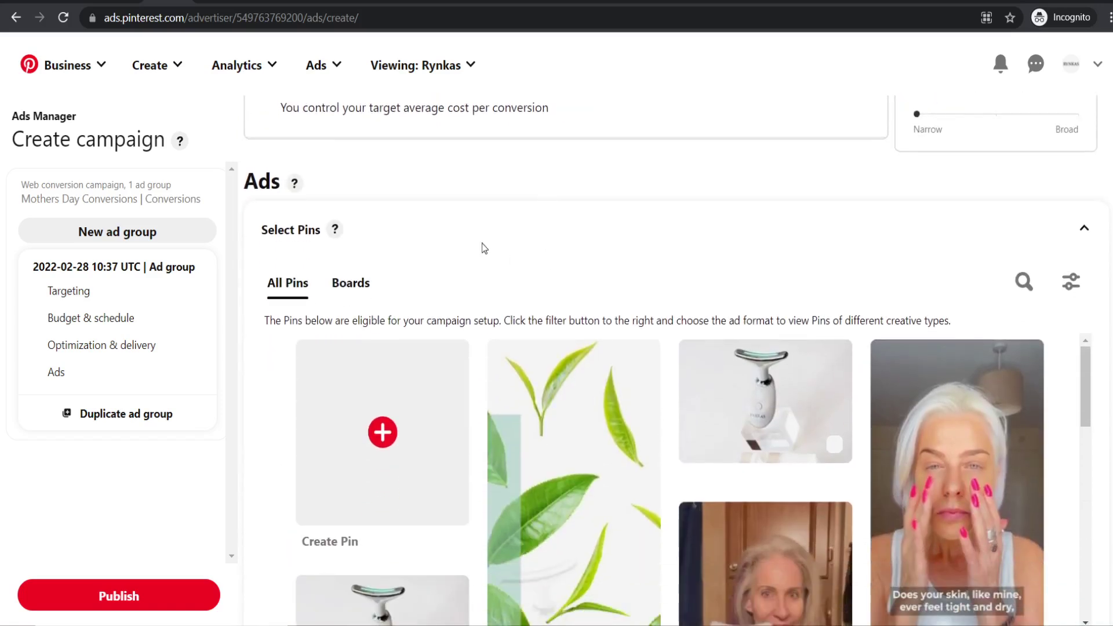
pyautogui.scroll(-1, 471, 240)
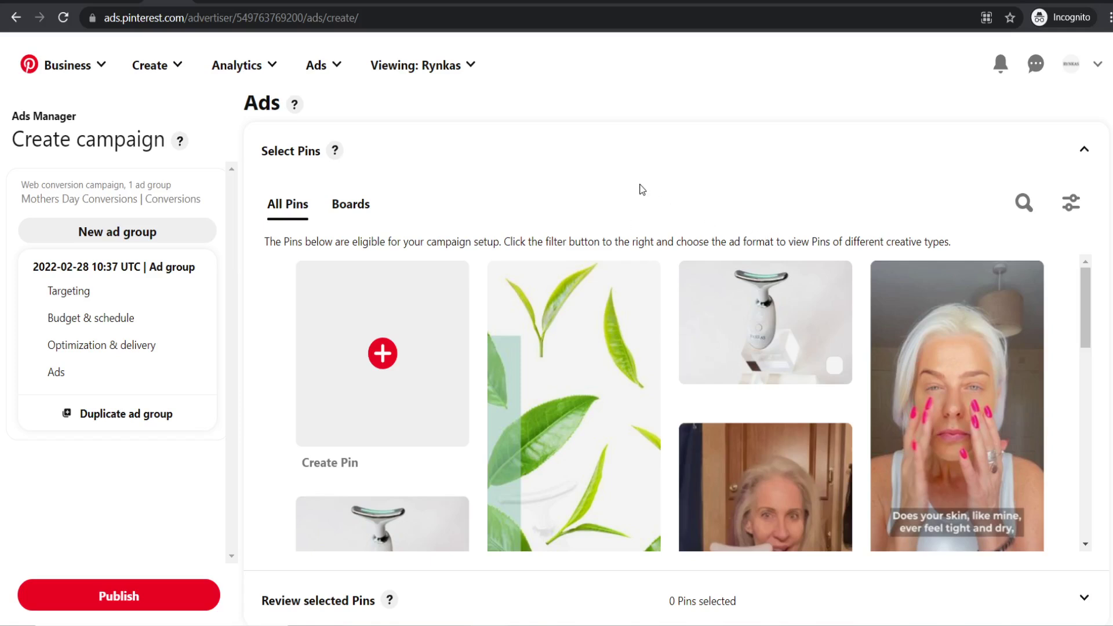
pyautogui.scroll(-1, 629, 181)
pyautogui.scroll(-2, 568, 348)
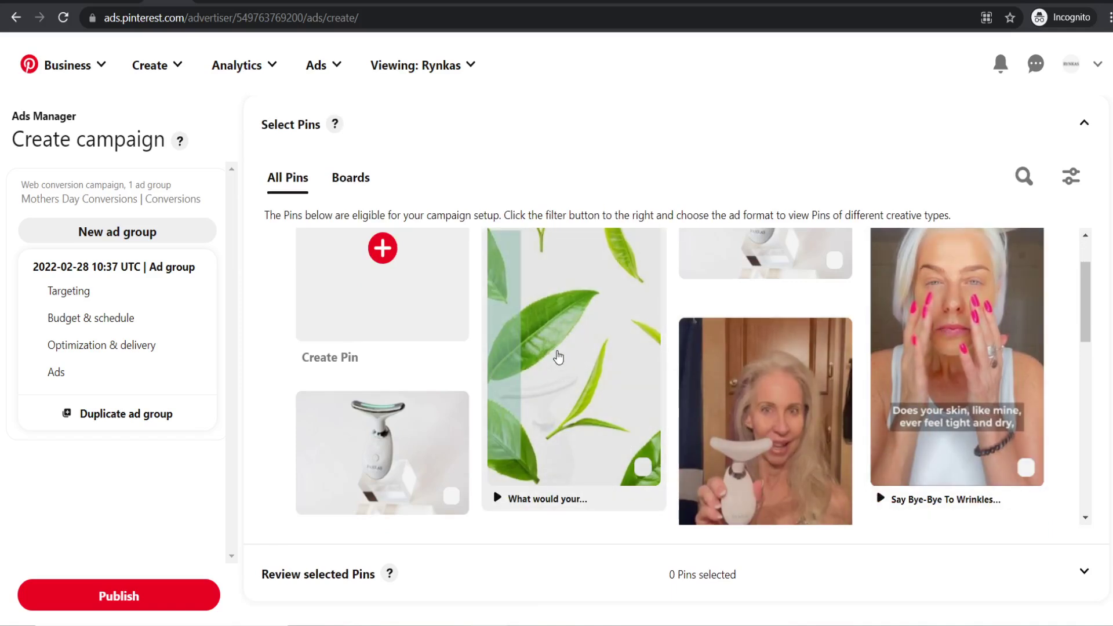
pyautogui.scroll(2, 557, 355)
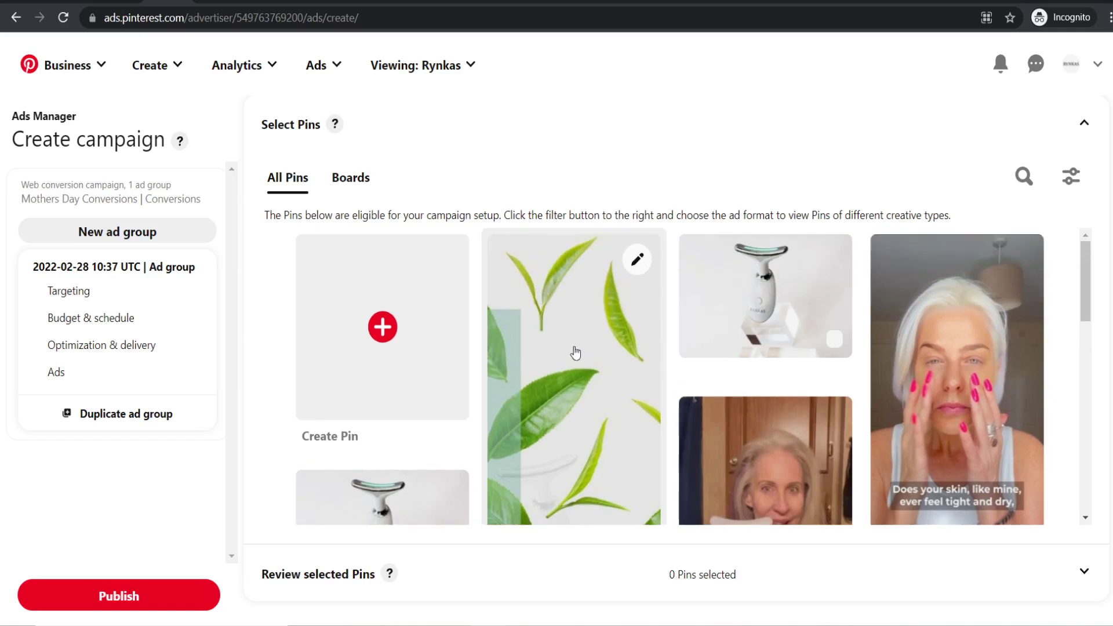
pyautogui.scroll(-2, 622, 368)
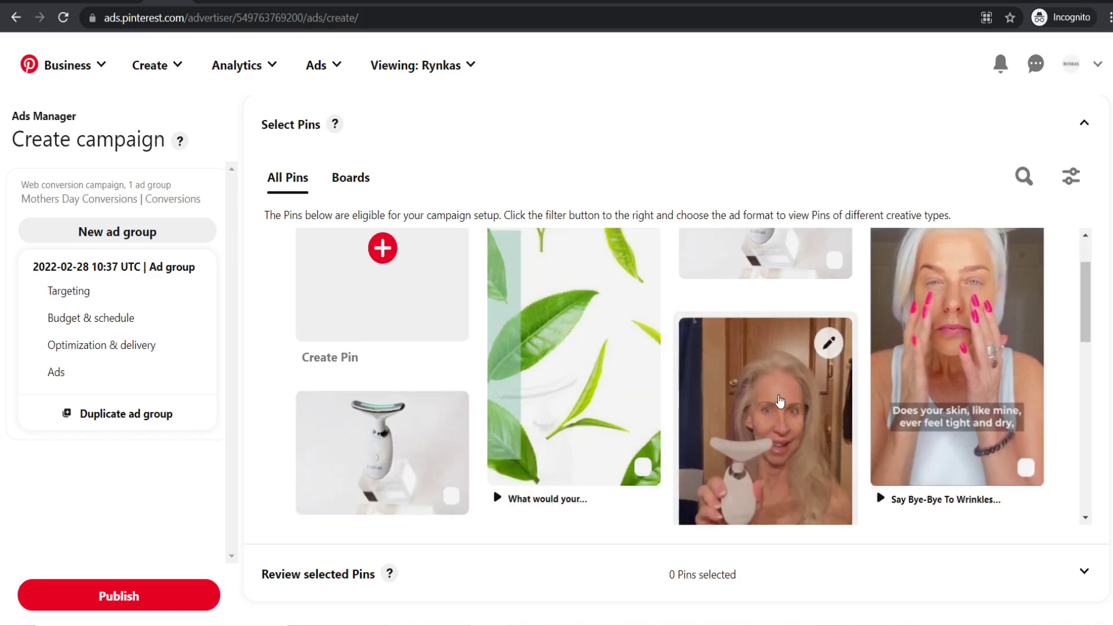
pyautogui.scroll(2, 939, 397)
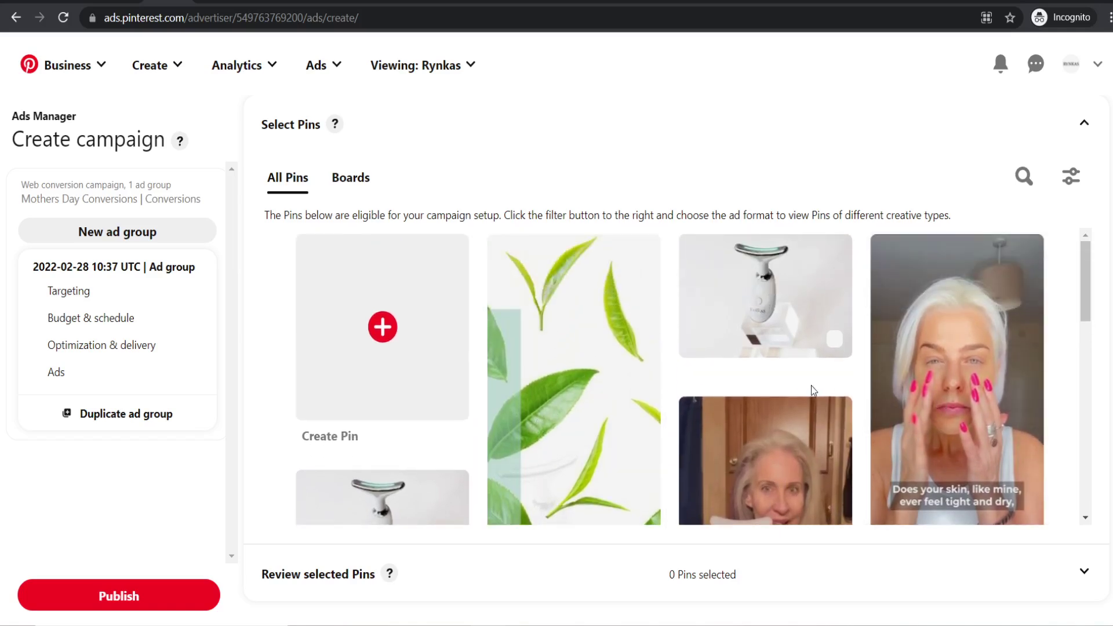
pyautogui.scroll(-2, 811, 389)
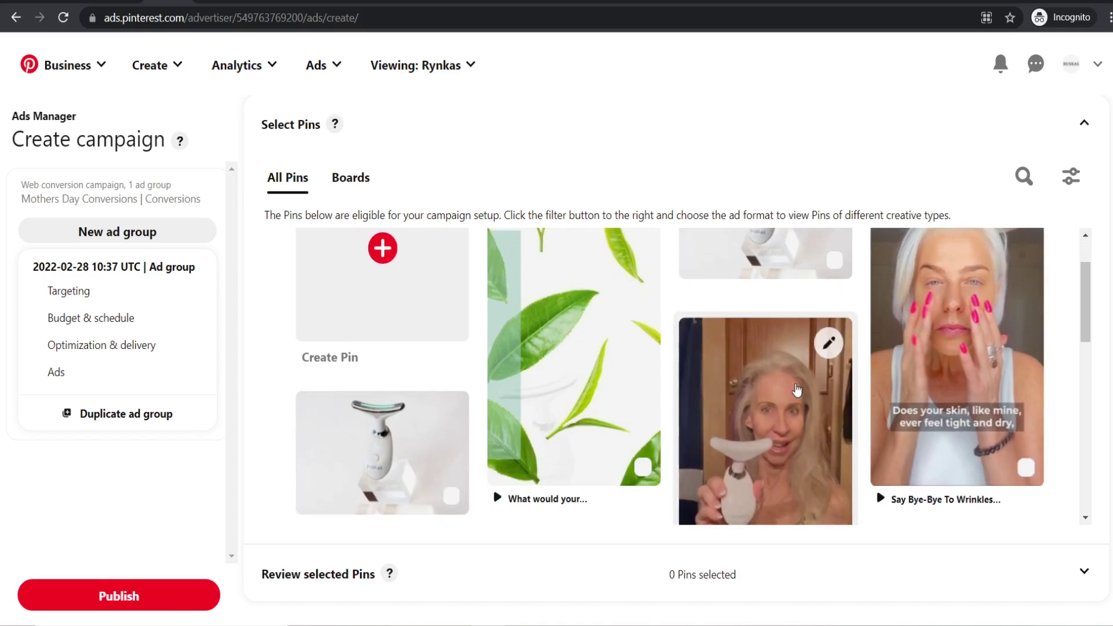
pyautogui.scroll(-1, 797, 390)
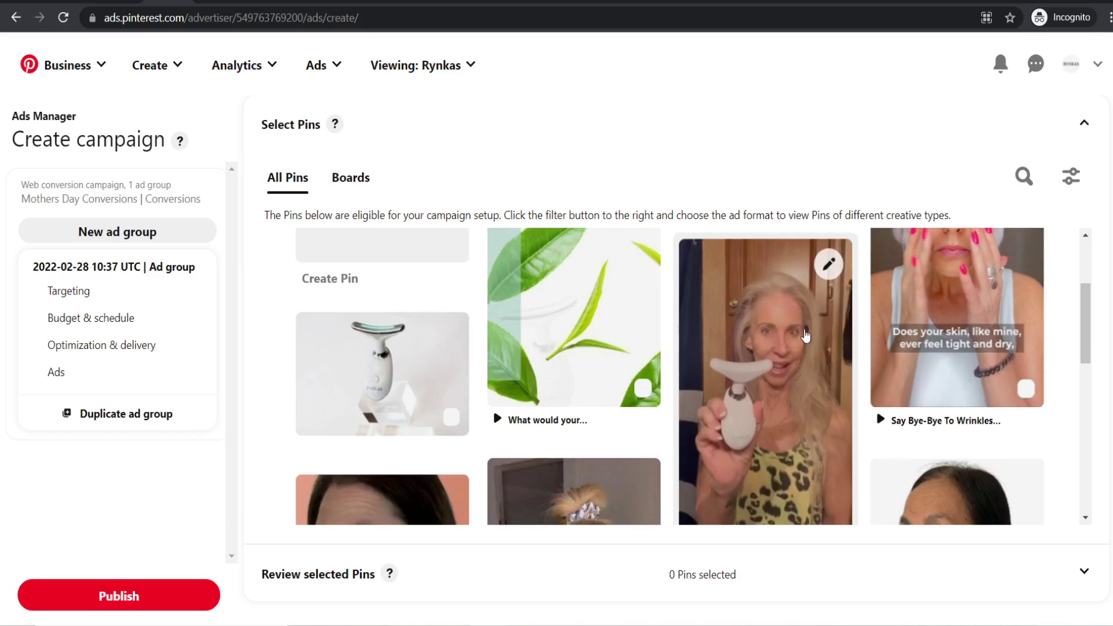
pyautogui.scroll(5, 805, 335)
pyautogui.scroll(-2, 804, 330)
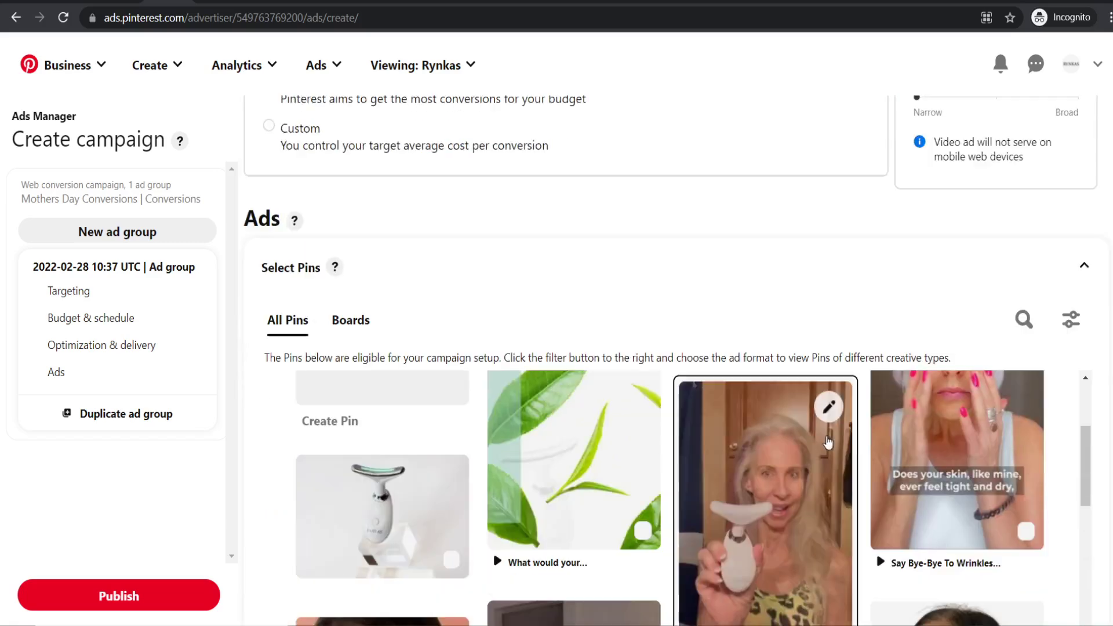
# - Try appending '30 % OFF Limited Time Only!' to the leopard-top video pin's title, then cancel
pyautogui.click(829, 409)
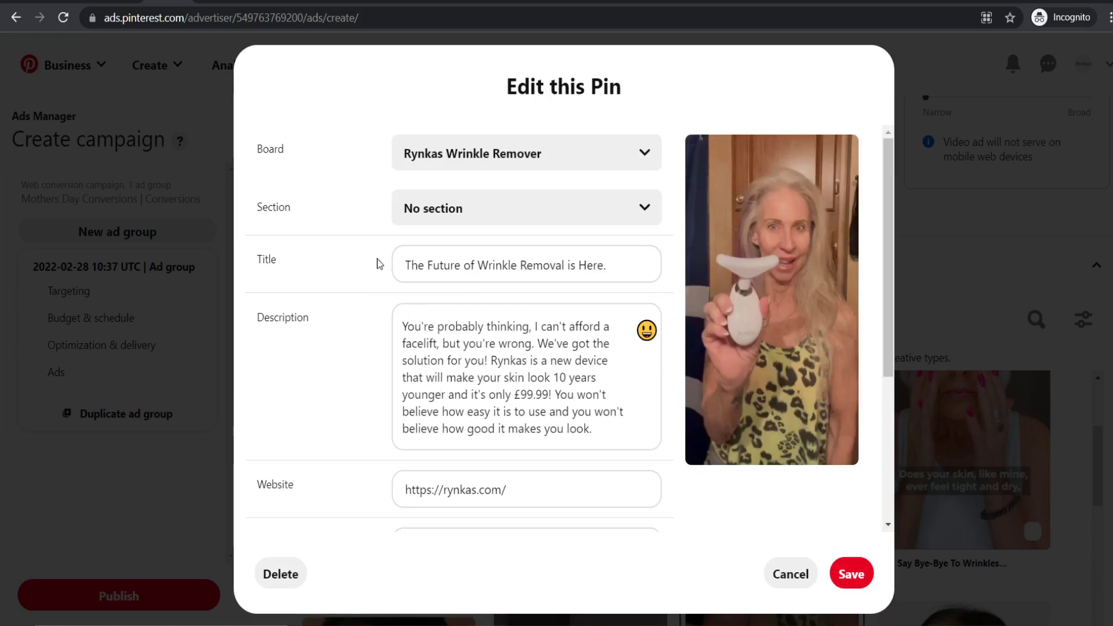
pyautogui.moveTo(405, 267); pyautogui.dragTo(644, 266)
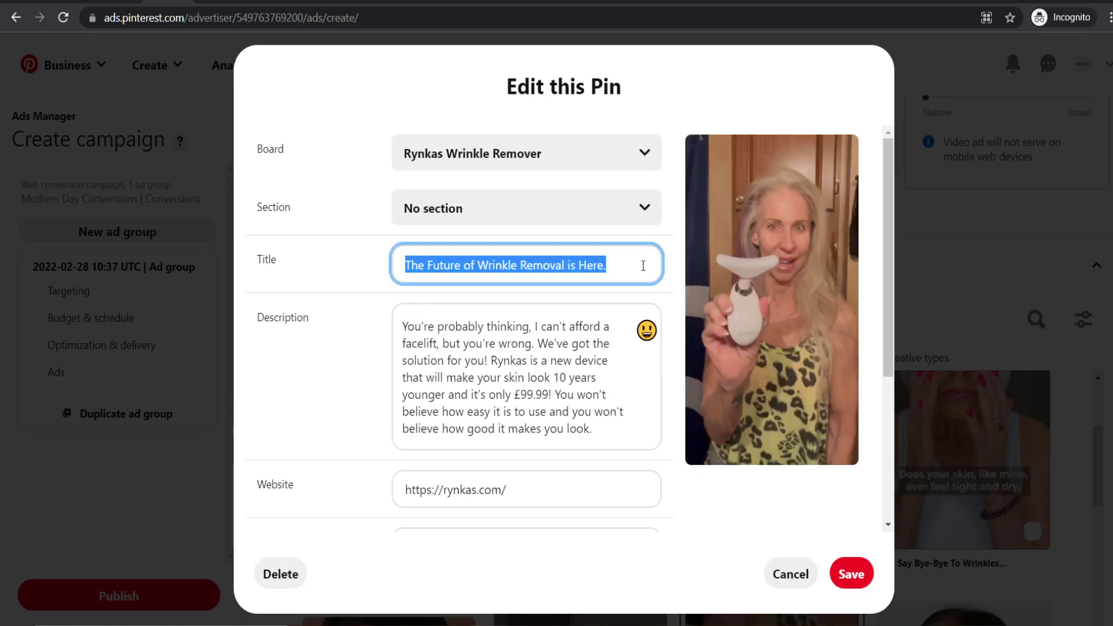
pyautogui.click(612, 264)
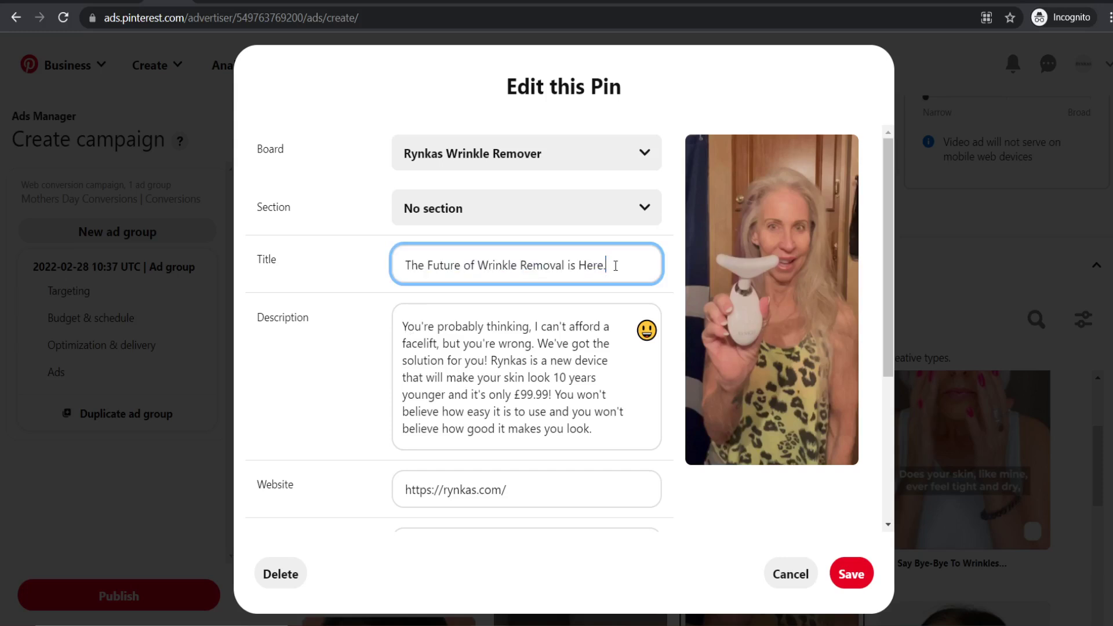
pyautogui.write('30 % OFF Limited Time Only')
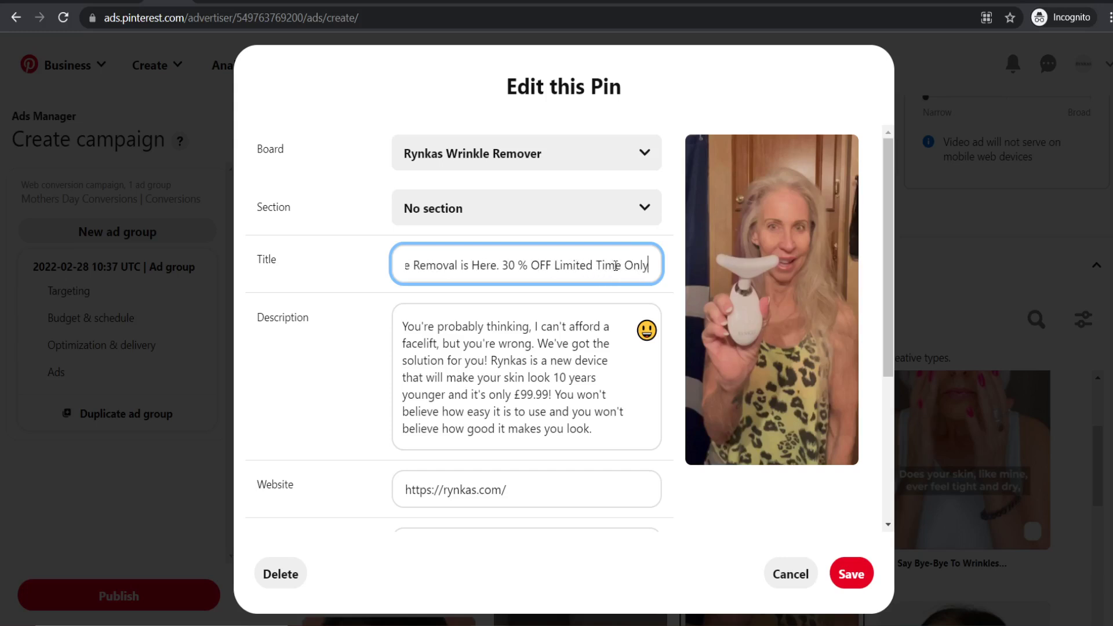
pyautogui.write('!')
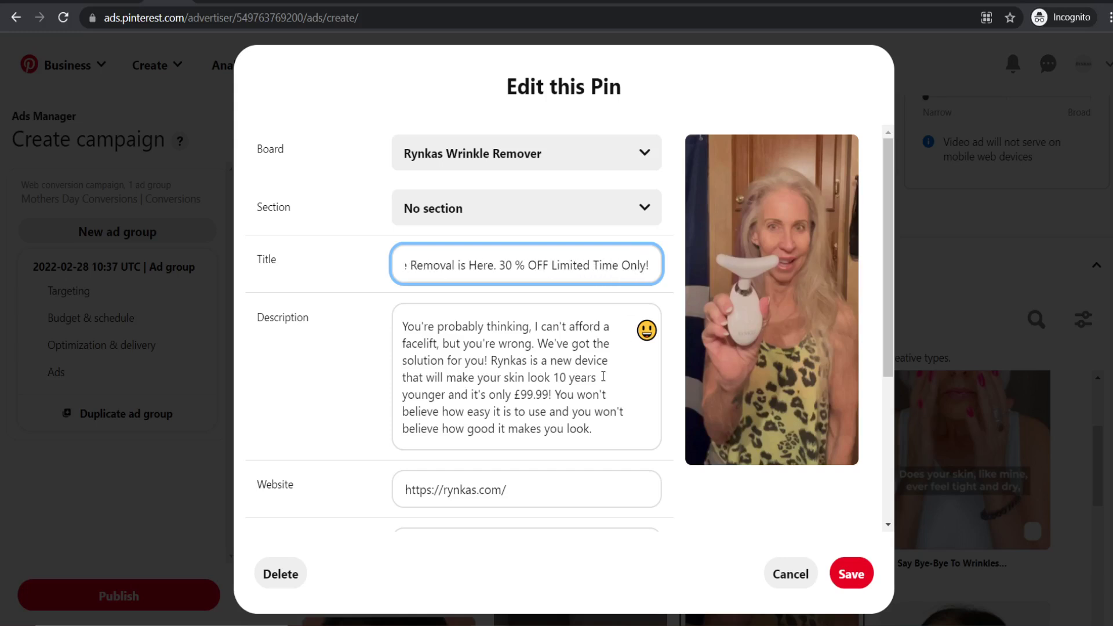
pyautogui.click(343, 342)
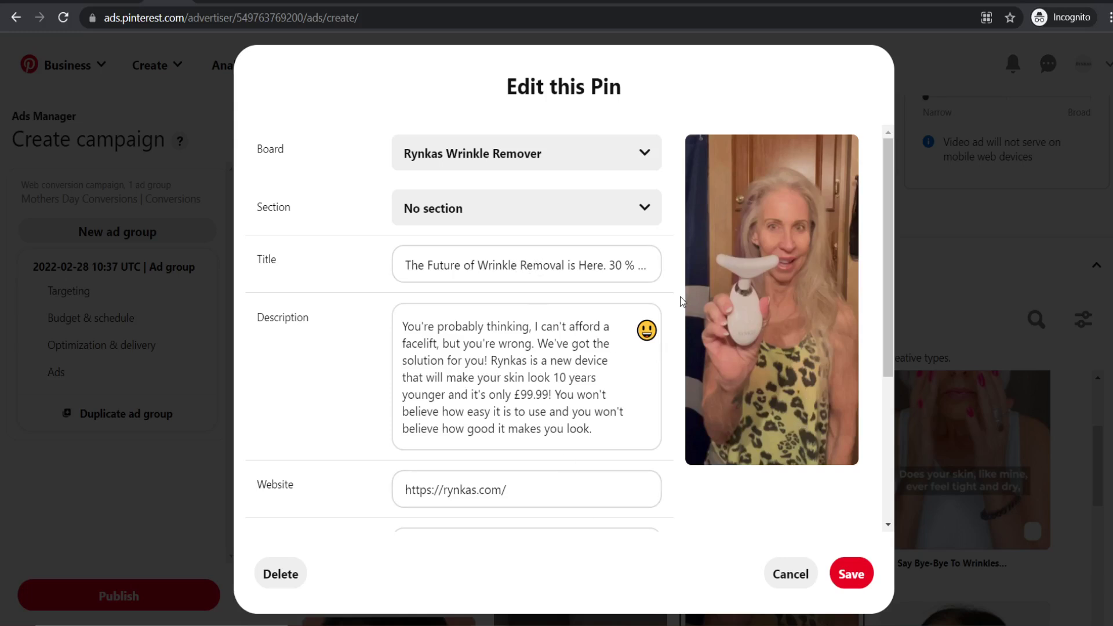
pyautogui.click(798, 576)
pyautogui.scroll(-3, 788, 417)
pyautogui.scroll(2, 772, 419)
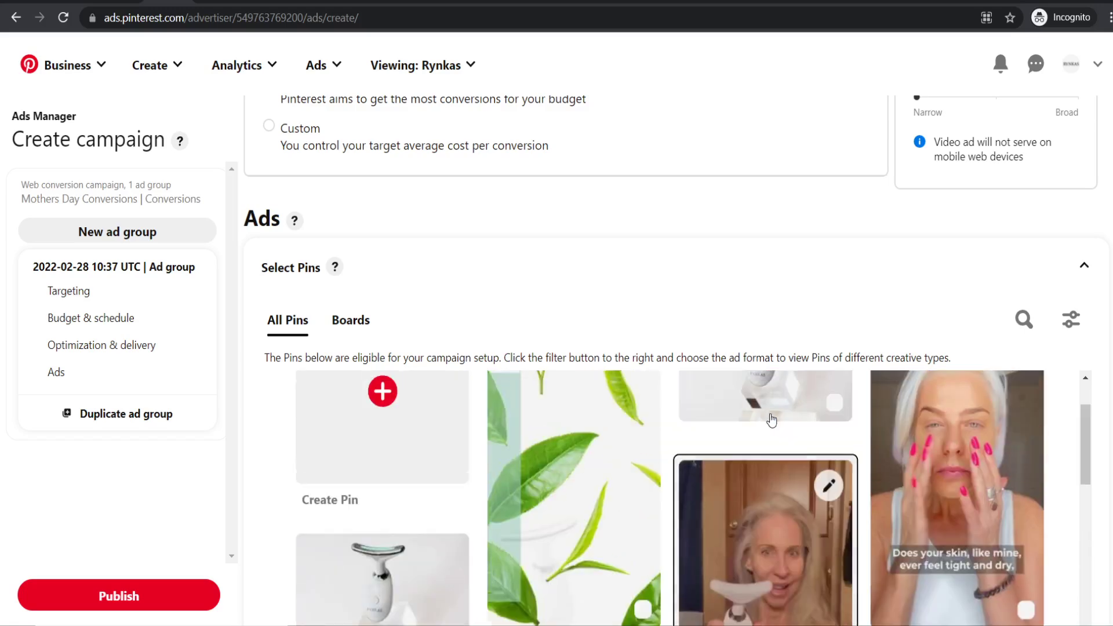
pyautogui.scroll(1, 696, 281)
pyautogui.scroll(-3, 638, 290)
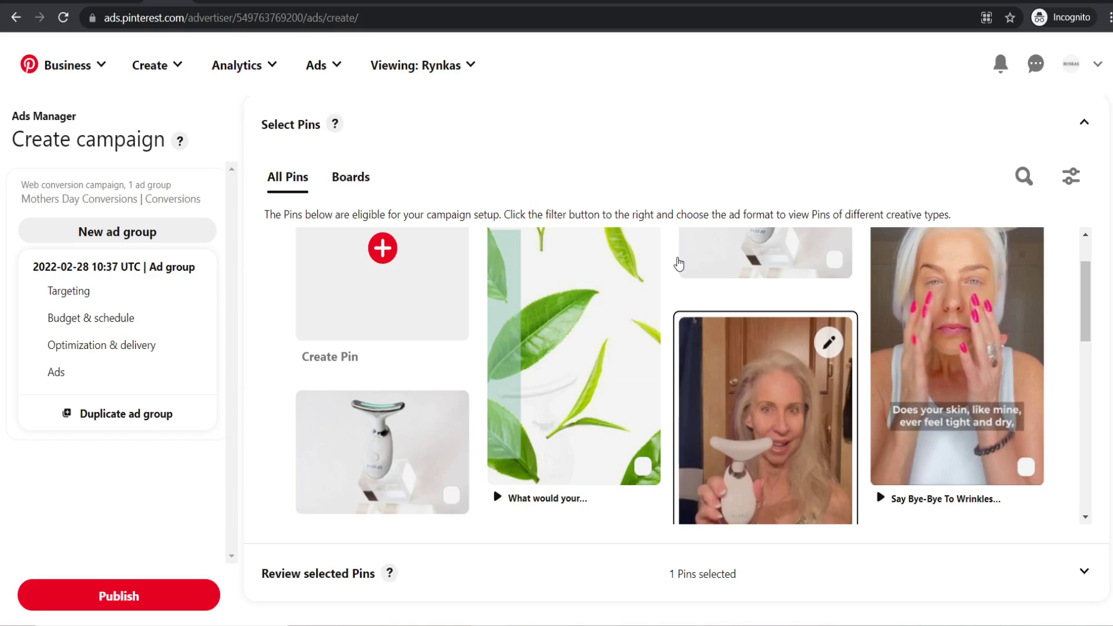
pyautogui.scroll(-5, 678, 264)
pyautogui.scroll(-1, 678, 307)
pyautogui.scroll(6, 678, 309)
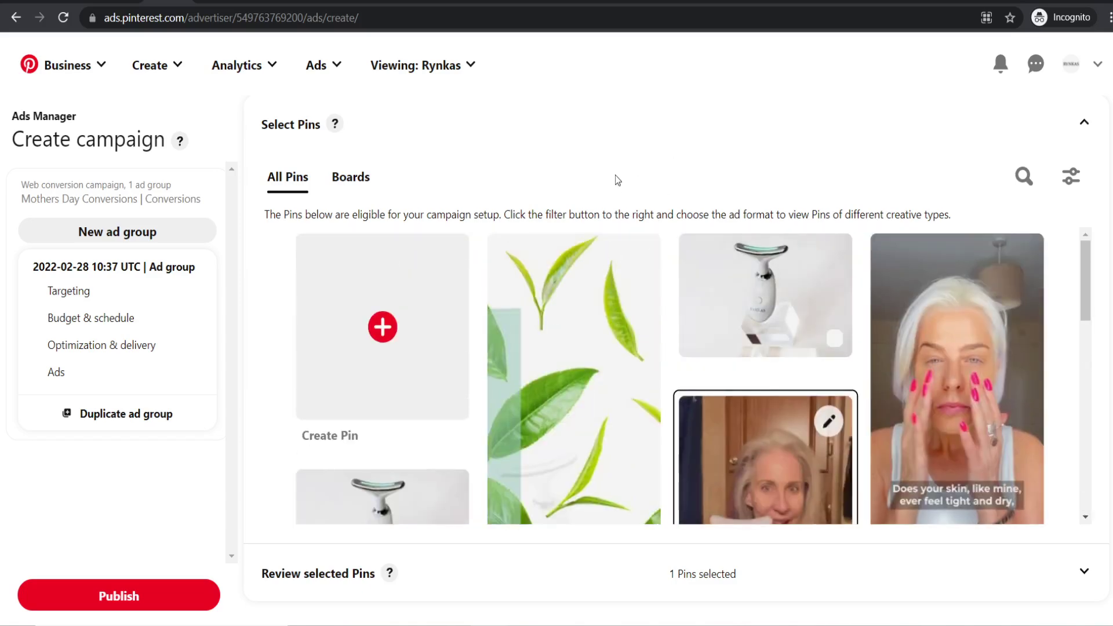
pyautogui.scroll(-3, 666, 318)
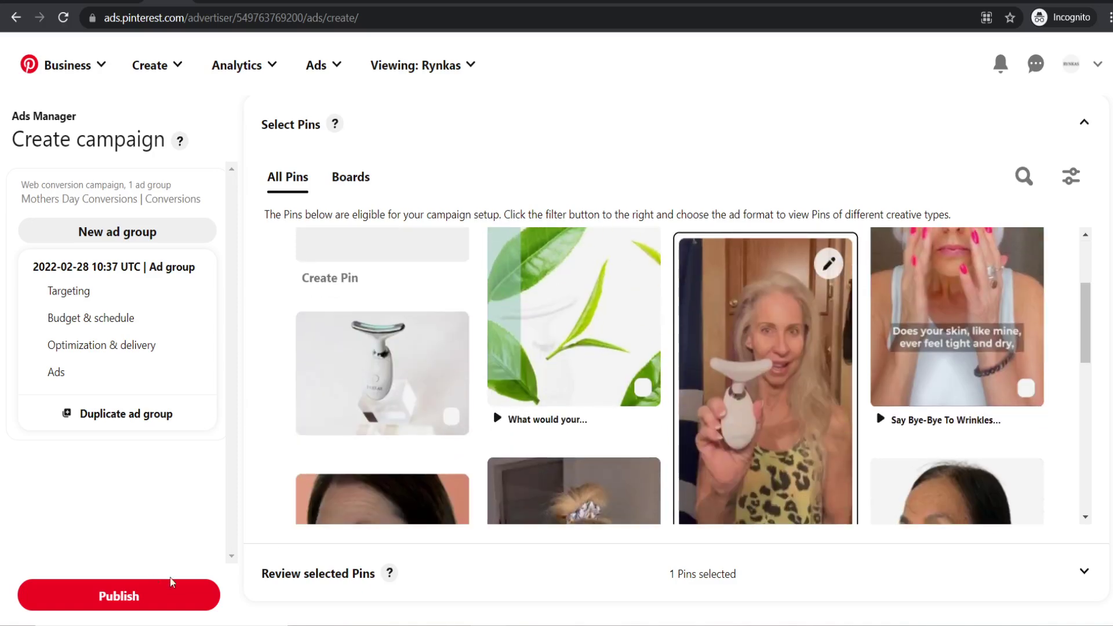